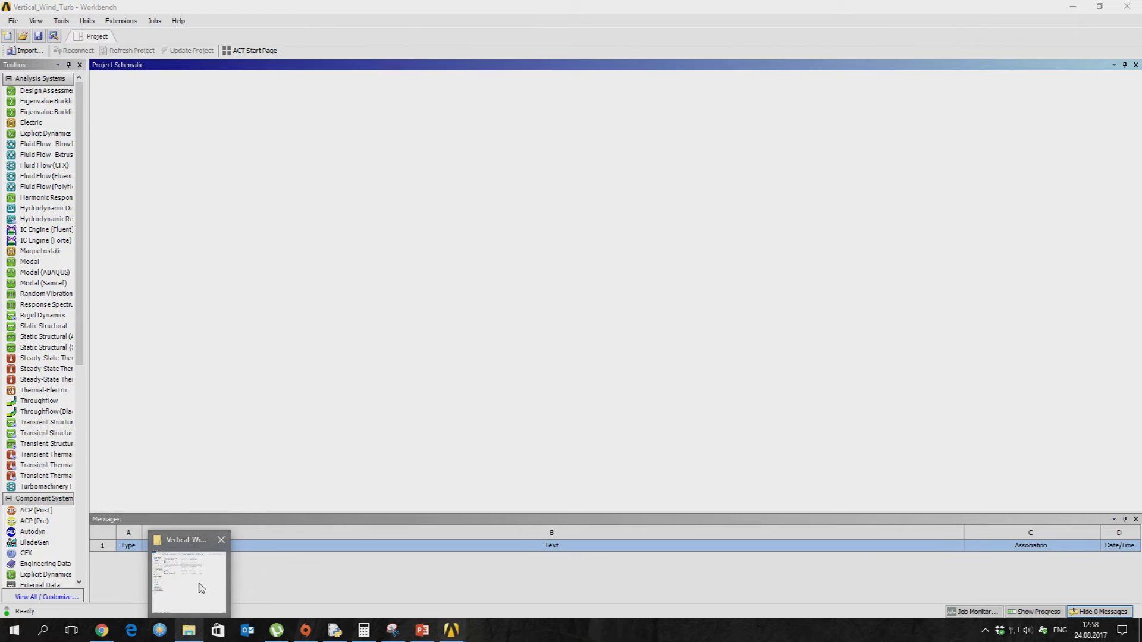
Import Rotor.x_t and Stator.x_t from the Vertical_Wind_Turbine folder into the project schematic as two separate Geometry systems.
{"action": "left_click", "coordinate": [190, 631]}
{"action": "left_click_drag", "start_coordinate": [386, 198], "coordinate": [220, 189]}
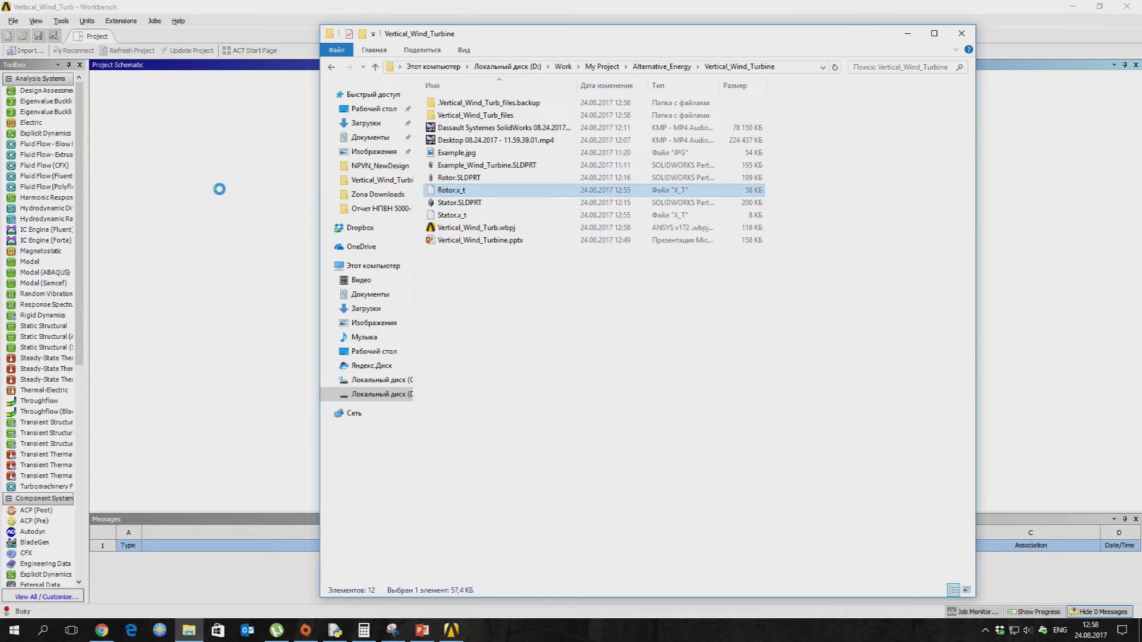
{"action": "left_click", "coordinate": [451, 217]}
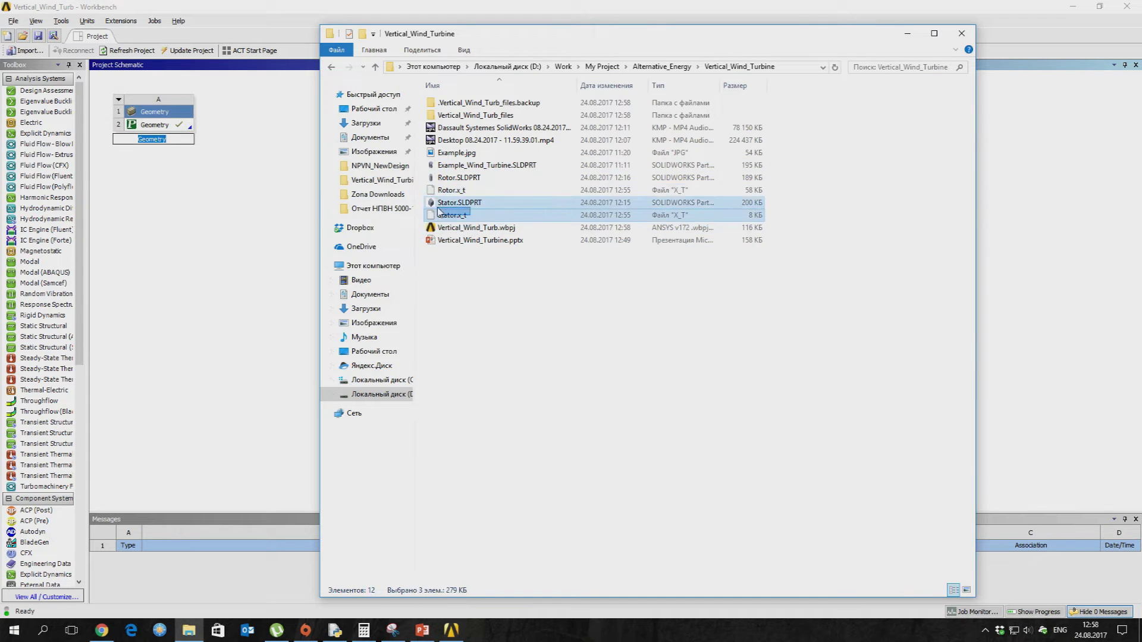
{"action": "left_click_drag", "start_coordinate": [451, 216], "coordinate": [215, 237]}
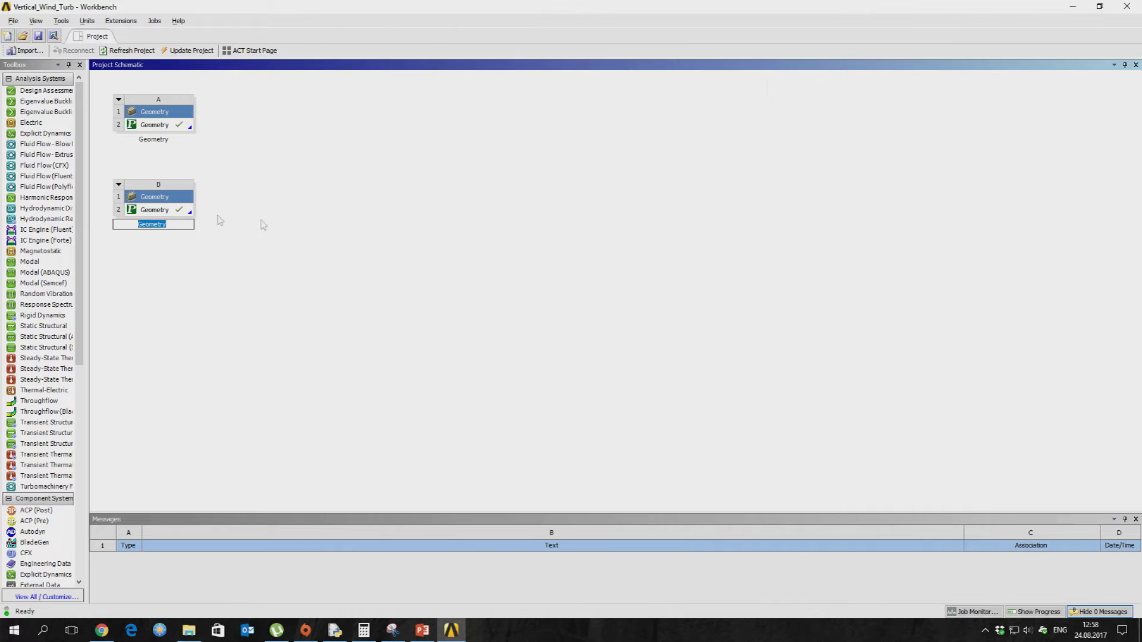
Add a Mesh component system beside the rotor's Geometry system and link the rotor geometry to it.
{"action": "left_click", "coordinate": [181, 129]}
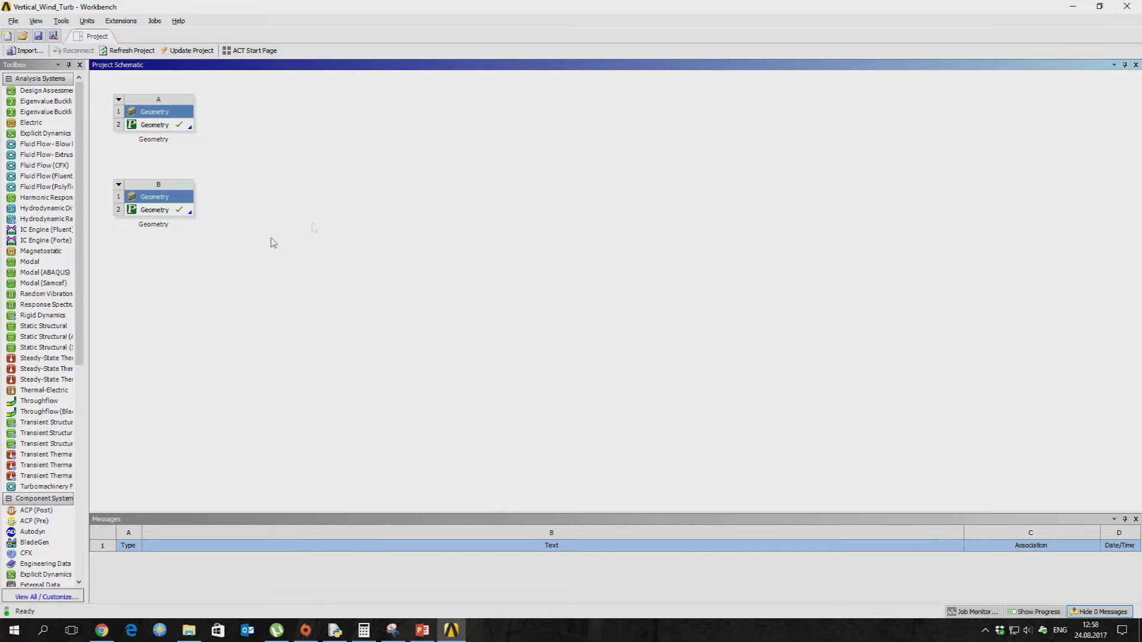
{"action": "mouse_move", "coordinate": [26, 553]}
{"action": "left_mouse_down"}
{"action": "mouse_move", "coordinate": [250, 143]}
{"action": "mouse_move", "coordinate": [252, 167]}
{"action": "mouse_move", "coordinate": [55, 567]}
{"action": "mouse_move", "coordinate": [46, 553]}
{"action": "left_mouse_up"}
{"action": "scroll", "coordinate": [35, 544], "scroll_direction": "down", "scroll_amount": 3}
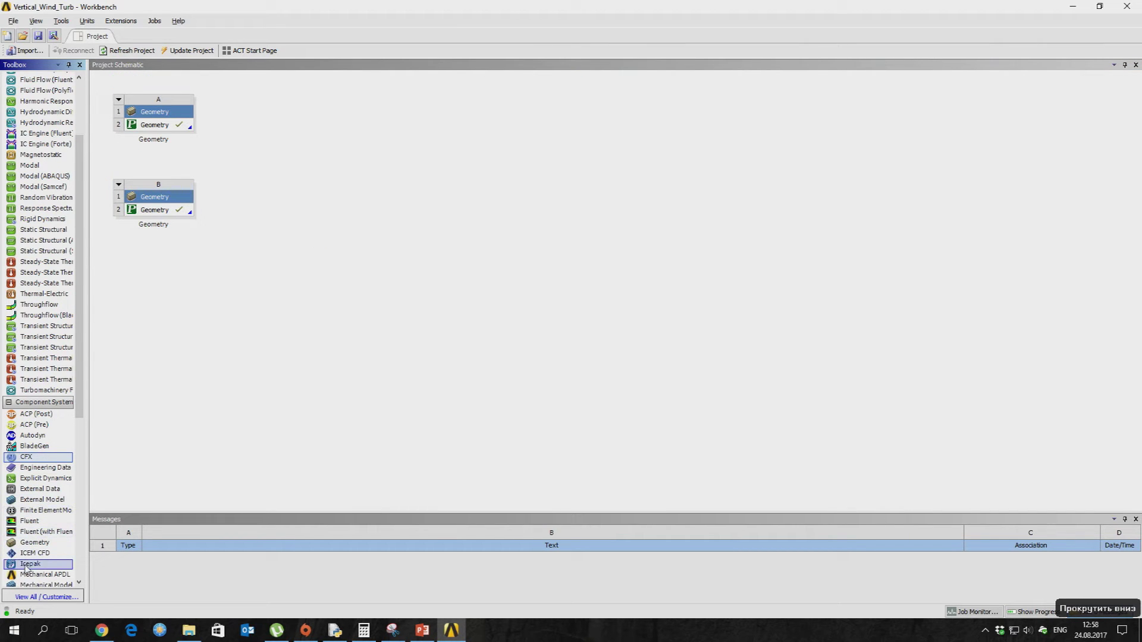
{"action": "scroll", "coordinate": [30, 561], "scroll_direction": "down", "scroll_amount": 2}
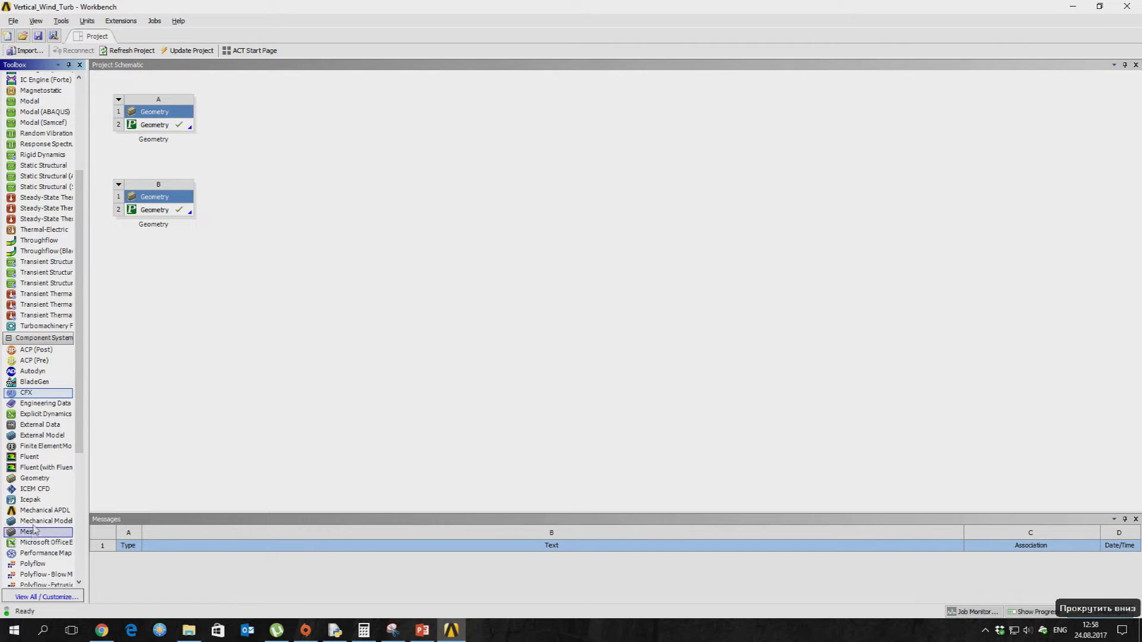
{"action": "left_click_drag", "start_coordinate": [33, 538], "coordinate": [271, 125]}
{"action": "left_click_drag", "start_coordinate": [185, 128], "coordinate": [286, 136]}
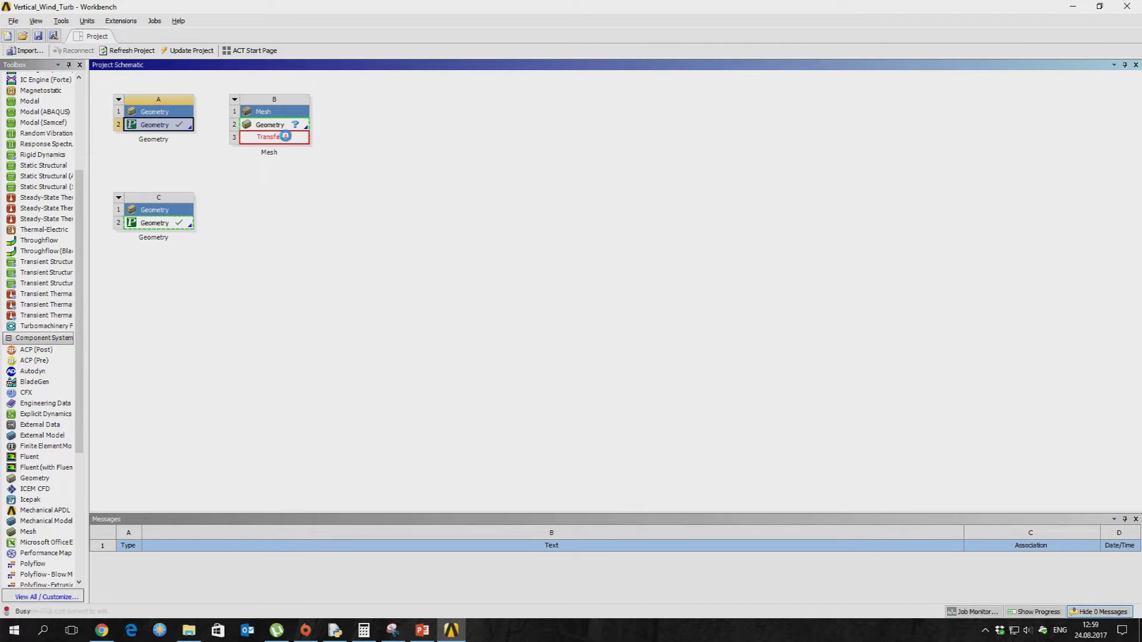
Open the rotor mesh for editing and create a named selection Interface from the cylinder's lateral face.
{"action": "double_click", "coordinate": [284, 129]}
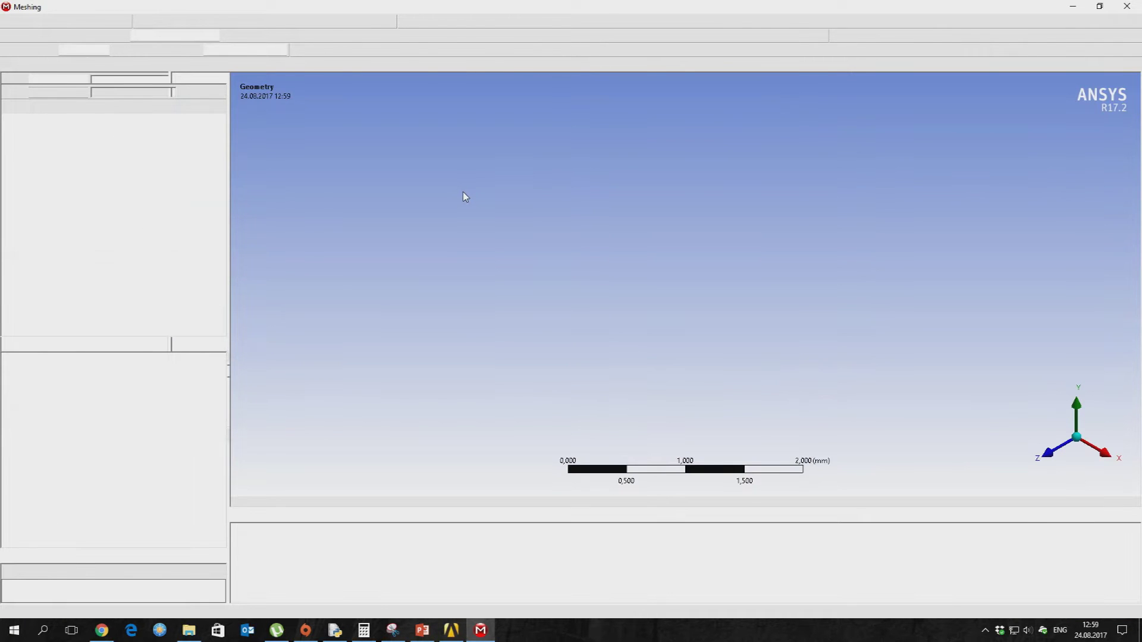
{"action": "middle_click_drag", "start_coordinate": [586, 101], "coordinate": [582, 304]}
{"action": "right_click_drag", "start_coordinate": [646, 259], "coordinate": [647, 260]}
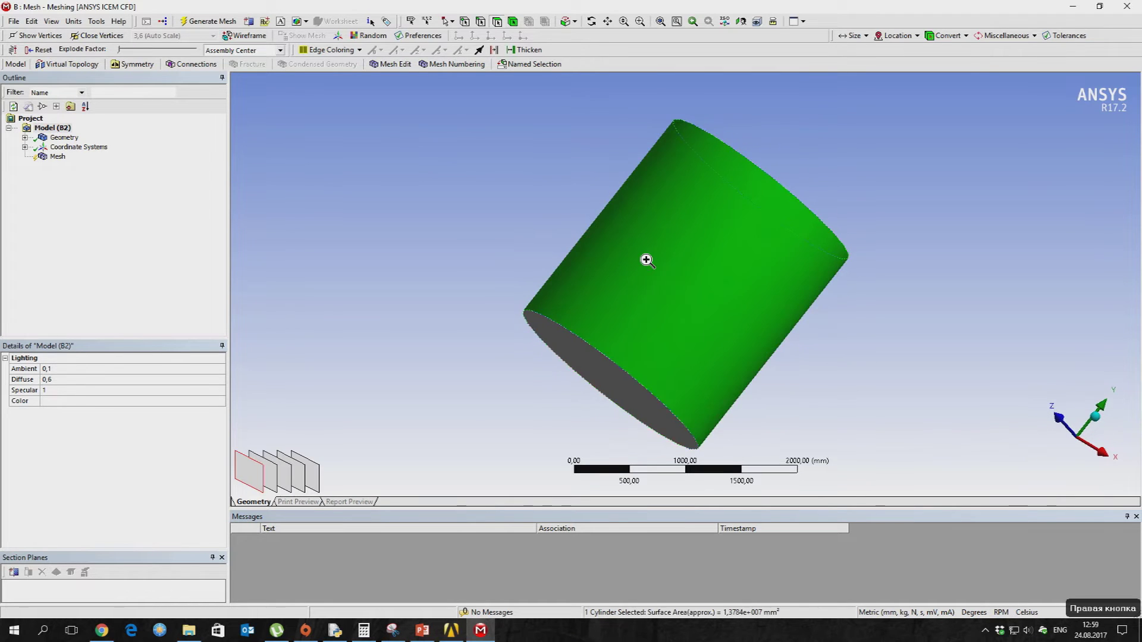
{"action": "left_click", "coordinate": [684, 468]}
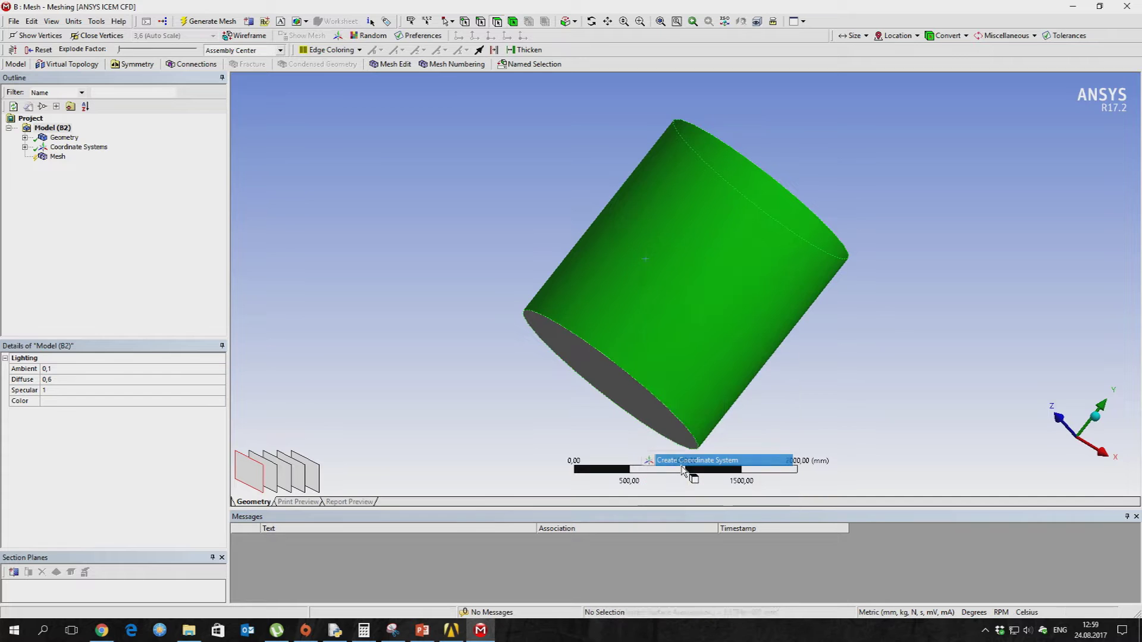
{"action": "left_click", "coordinate": [406, 233]}
{"action": "left_click", "coordinate": [689, 280]}
{"action": "right_click", "coordinate": [699, 253]}
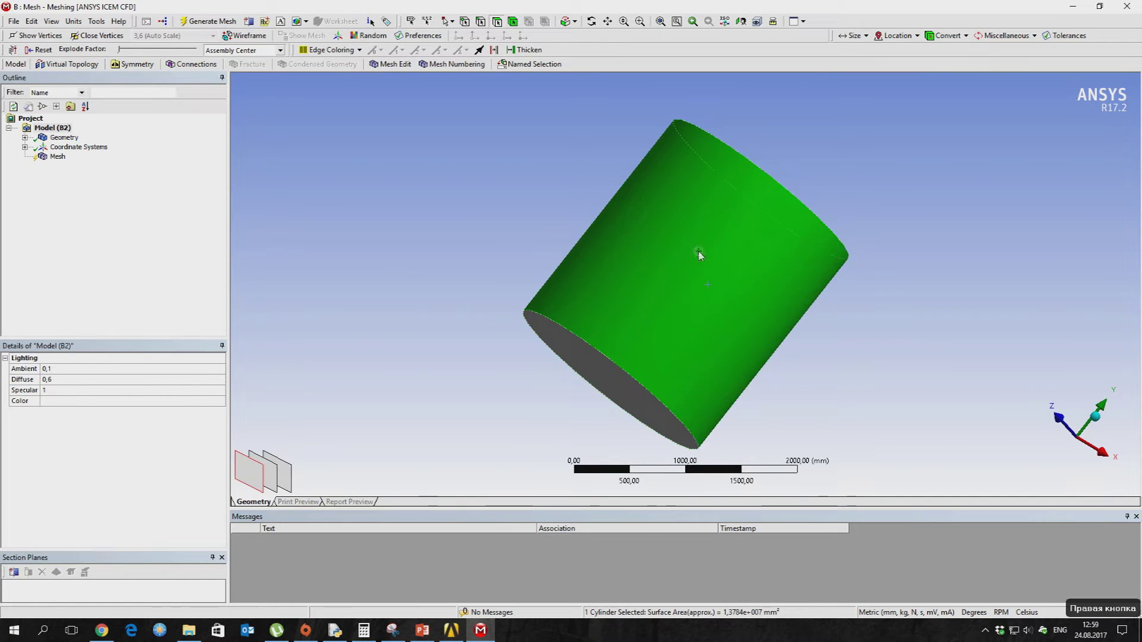
{"action": "left_click", "coordinate": [748, 475]}
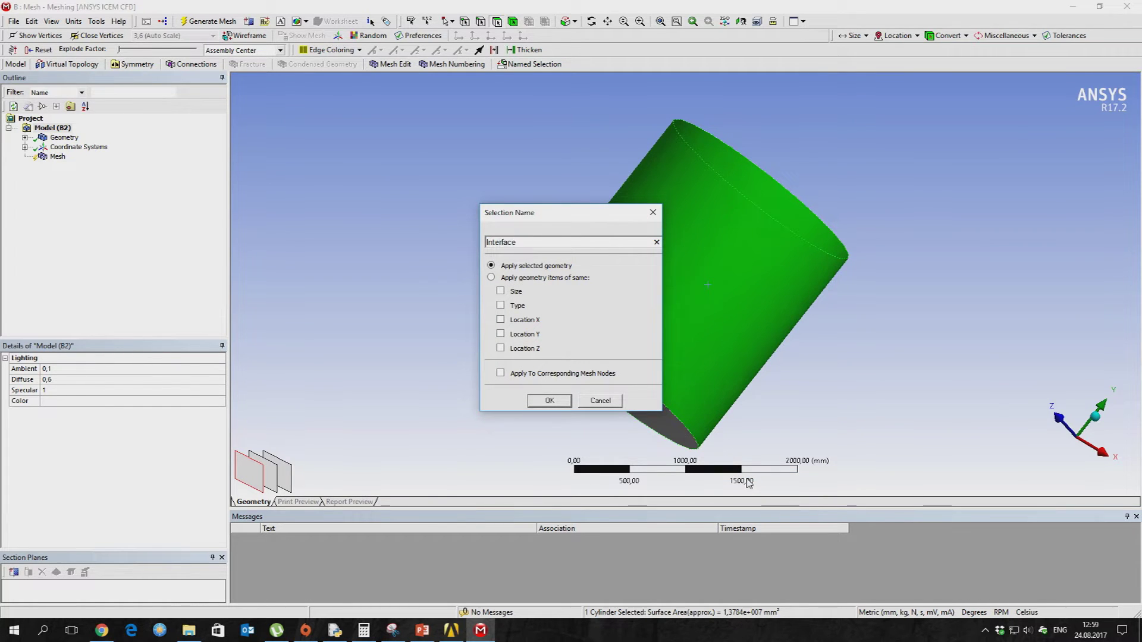
{"action": "left_click", "coordinate": [550, 401]}
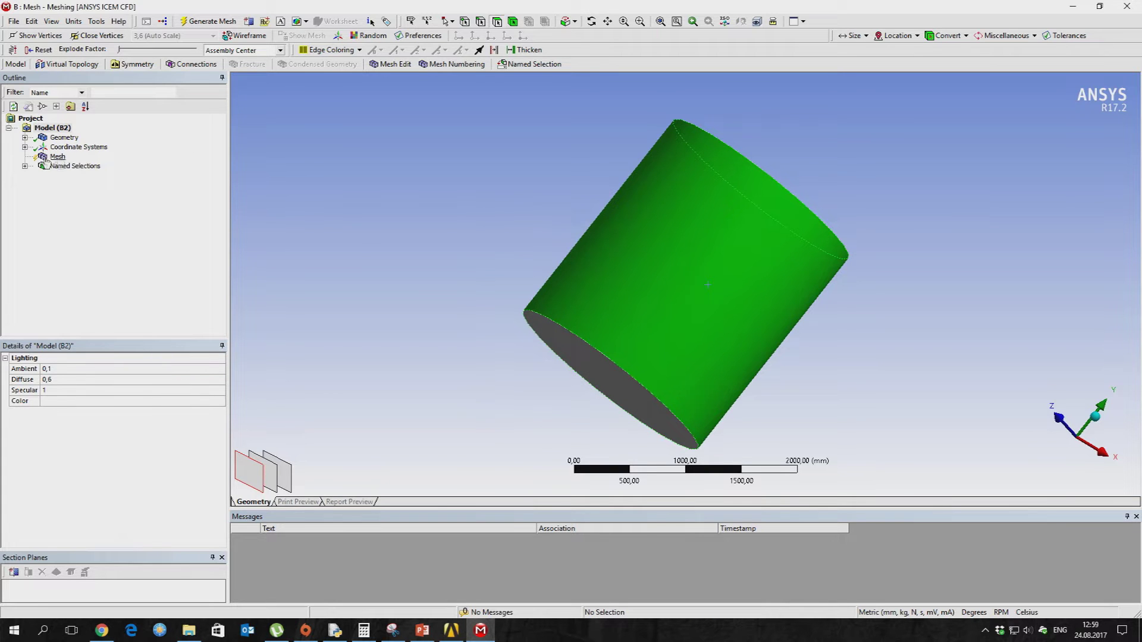
Hide the face of the Interface named selection to reveal the rotor inside the cylinder.
{"action": "left_click", "coordinate": [79, 176]}
{"action": "right_click", "coordinate": [87, 177]}
{"action": "left_click", "coordinate": [131, 262]}
{"action": "middle_click_drag", "start_coordinate": [764, 271], "coordinate": [780, 323]}
Create a named selection InterfaceUP from the cylinder's upper end face.
{"action": "left_click", "coordinate": [711, 155]}
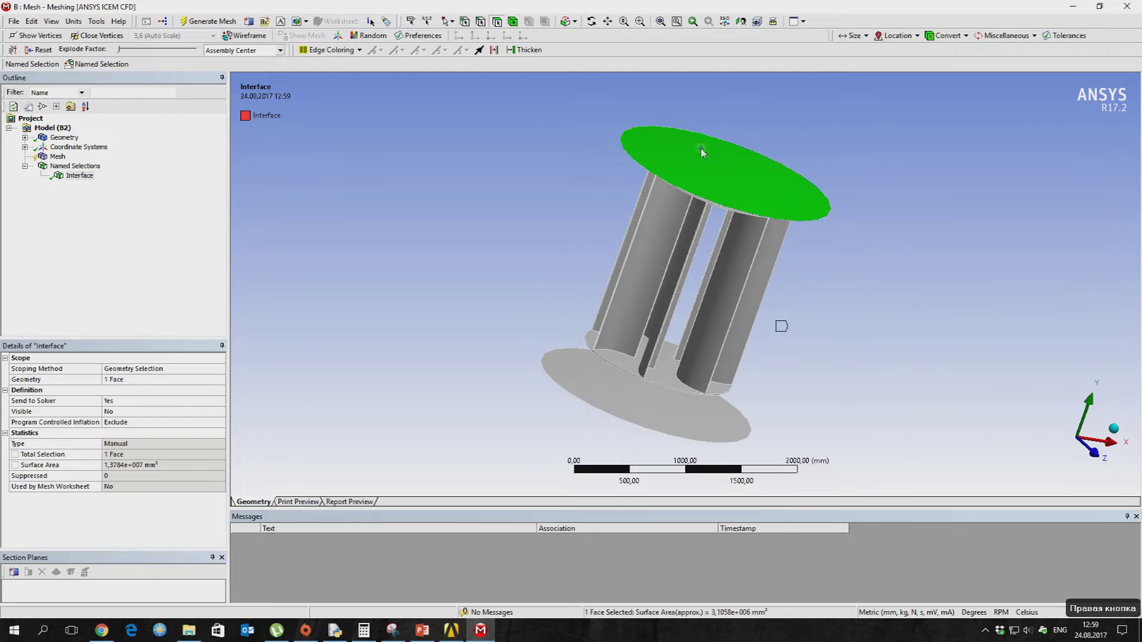
{"action": "right_click", "coordinate": [703, 151]}
{"action": "left_click", "coordinate": [755, 384]}
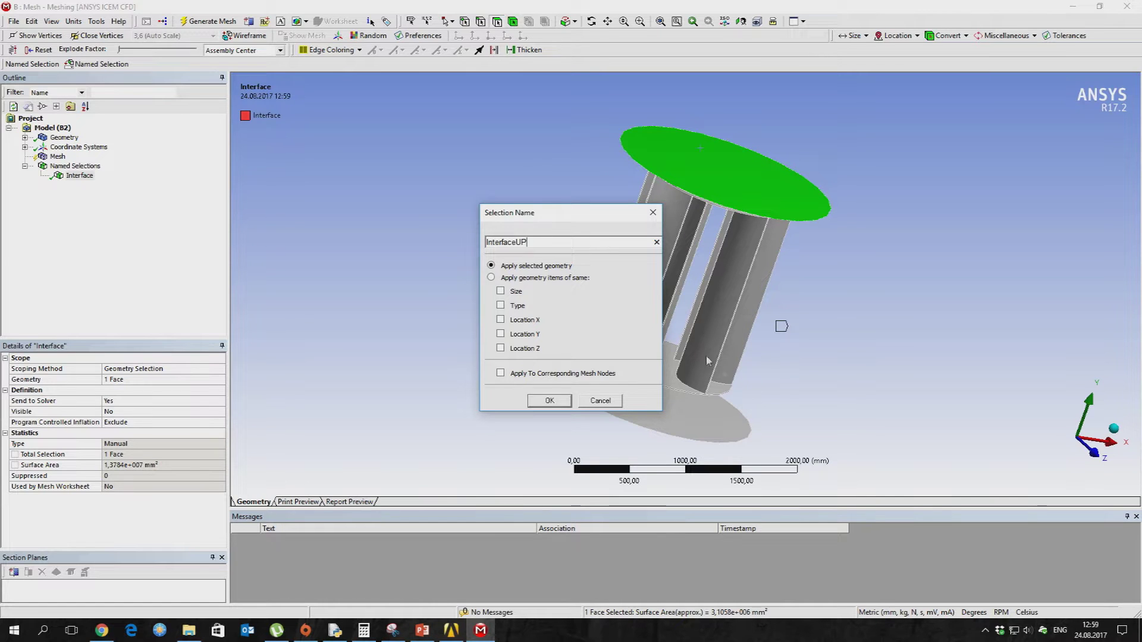
{"action": "left_click", "coordinate": [550, 402]}
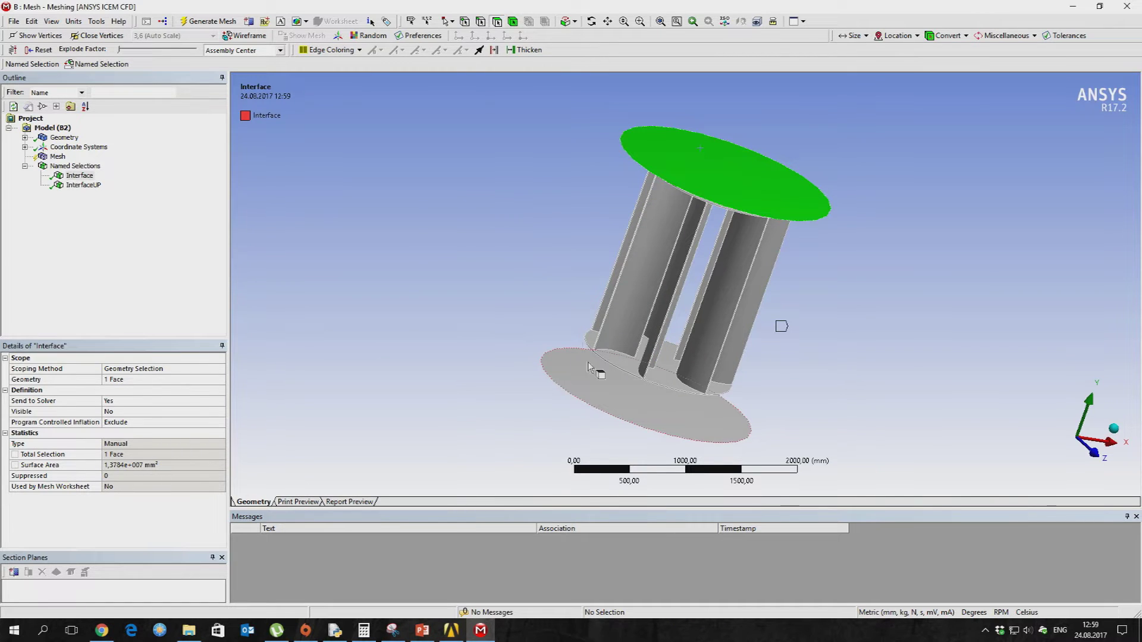
Create a named selection InterfaceDOWN from the cylinder's lower end face.
{"action": "left_click", "coordinate": [619, 400]}
{"action": "right_click", "coordinate": [619, 400]}
{"action": "left_click", "coordinate": [668, 373]}
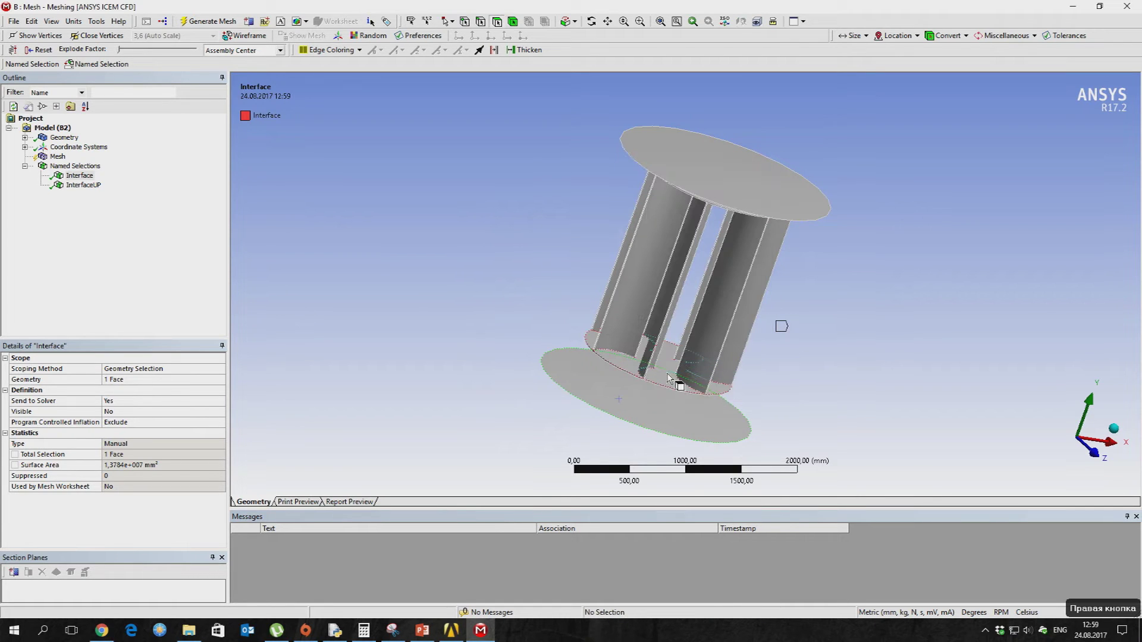
{"action": "left_click", "coordinate": [616, 401]}
{"action": "right_click", "coordinate": [617, 405]}
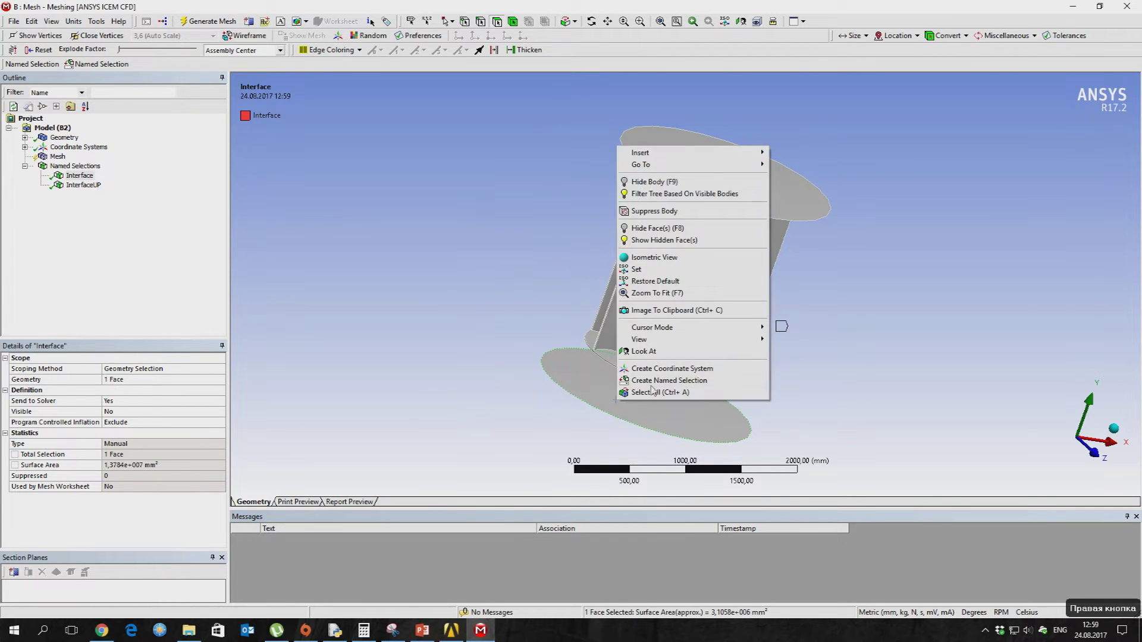
{"action": "left_click", "coordinate": [665, 383]}
{"action": "key", "text": "BackSpace"}
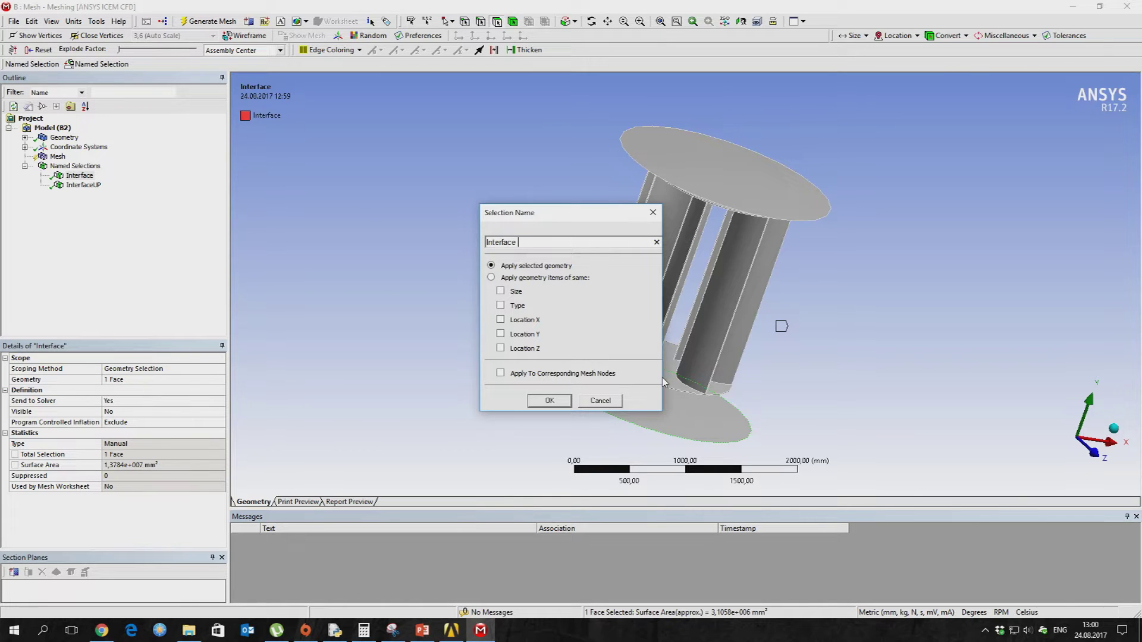
{"action": "type", "text": "InterfaceDOWN"}
{"action": "left_click", "coordinate": [550, 401]}
Hide the faces of the InterfaceUP and InterfaceDOWN named selections so only the rotor walls are left.
{"action": "middle_click_drag", "start_coordinate": [589, 369], "coordinate": [577, 339]}
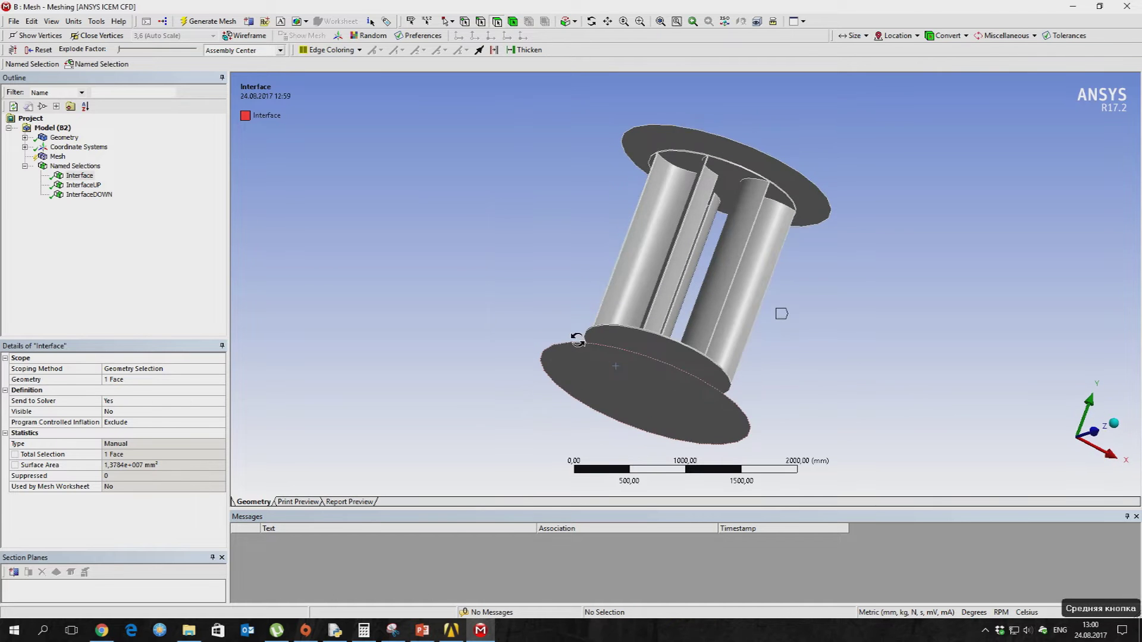
{"action": "left_click", "coordinate": [89, 195]}
{"action": "left_click", "coordinate": [83, 185], "text": "ctrl"}
{"action": "right_click", "coordinate": [85, 186]}
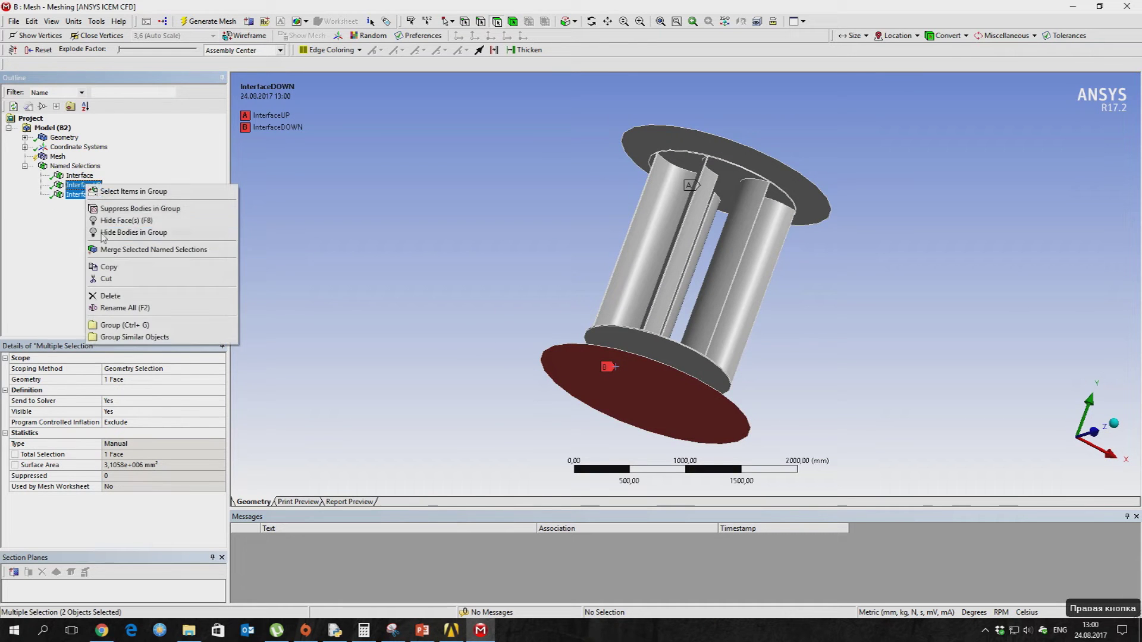
{"action": "left_click", "coordinate": [119, 232]}
{"action": "middle_click_drag", "start_coordinate": [595, 381], "coordinate": [128, 201]}
Box-select all the remaining rotor faces and create a named selection WallRotor from them.
{"action": "left_click", "coordinate": [75, 167]}
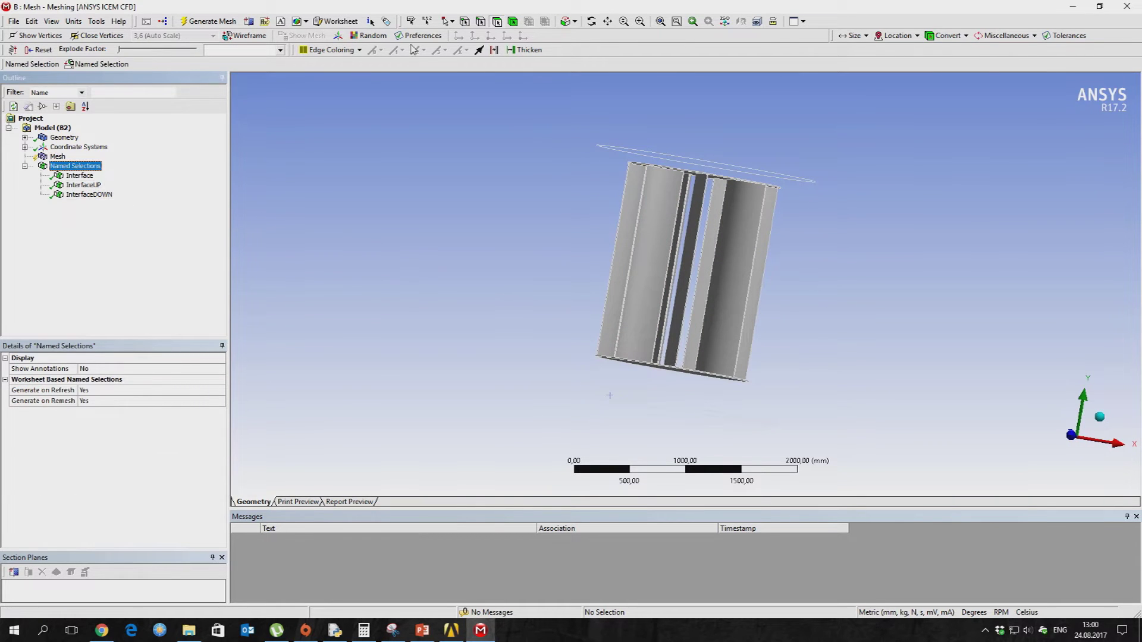
{"action": "left_click", "coordinate": [453, 22]}
{"action": "left_click", "coordinate": [478, 44]}
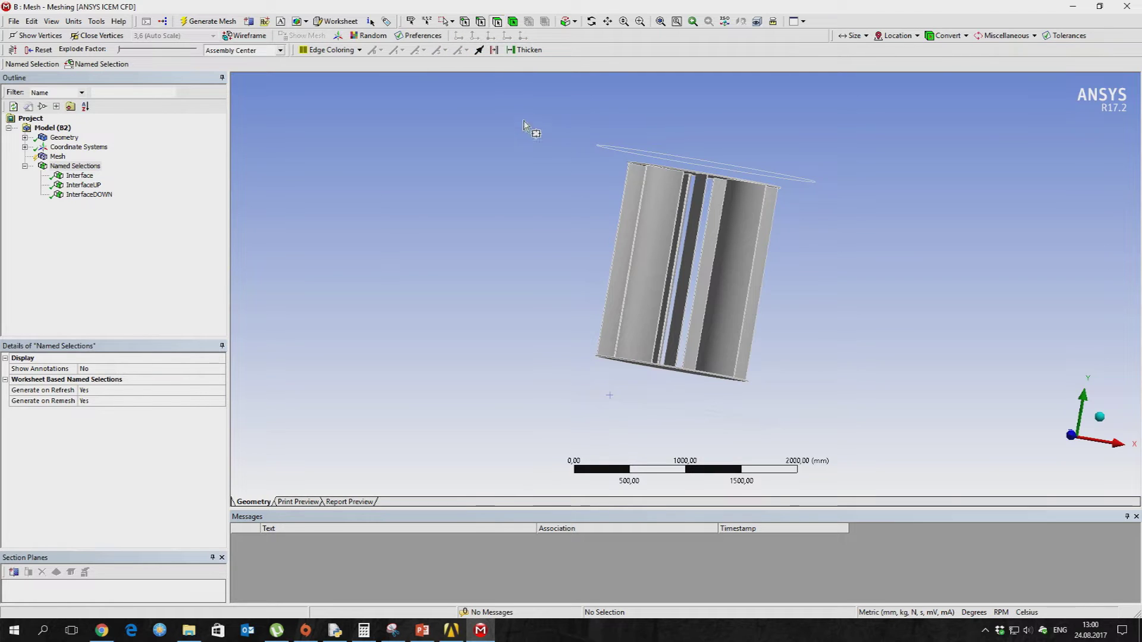
{"action": "left_click_drag", "start_coordinate": [586, 144], "coordinate": [860, 434]}
{"action": "middle_click_drag", "start_coordinate": [800, 328], "coordinate": [739, 432]}
{"action": "scroll", "coordinate": [714, 387], "scroll_direction": "down", "scroll_amount": 2}
{"action": "left_click_drag", "start_coordinate": [575, 125], "coordinate": [878, 454]}
{"action": "right_click", "coordinate": [652, 201]}
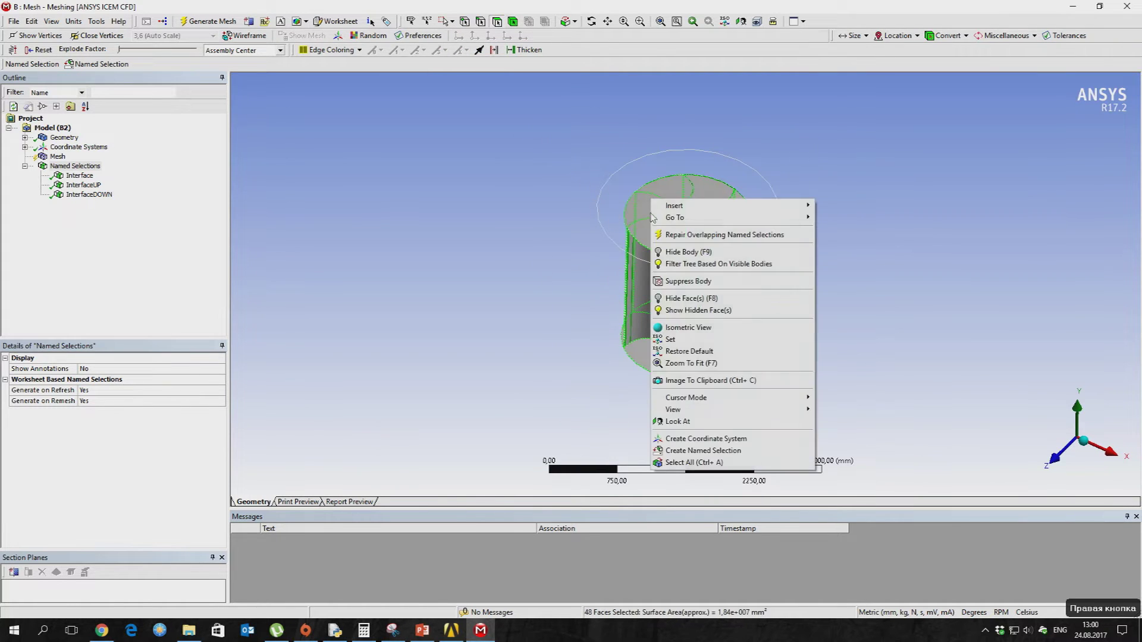
{"action": "left_click", "coordinate": [705, 450]}
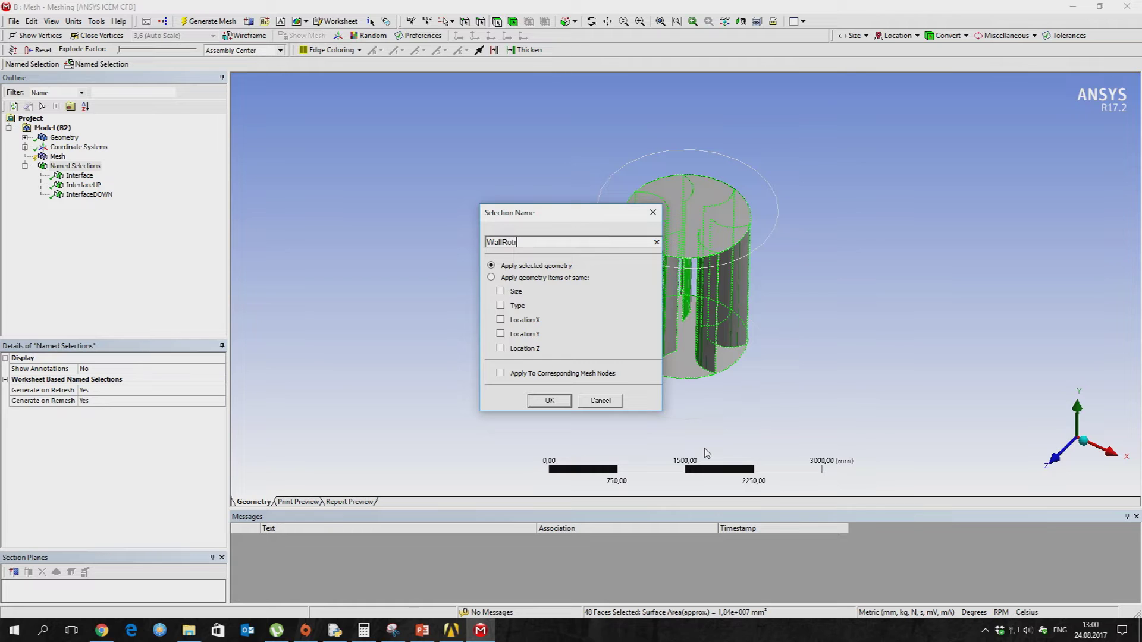
{"action": "left_click", "coordinate": [549, 400]}
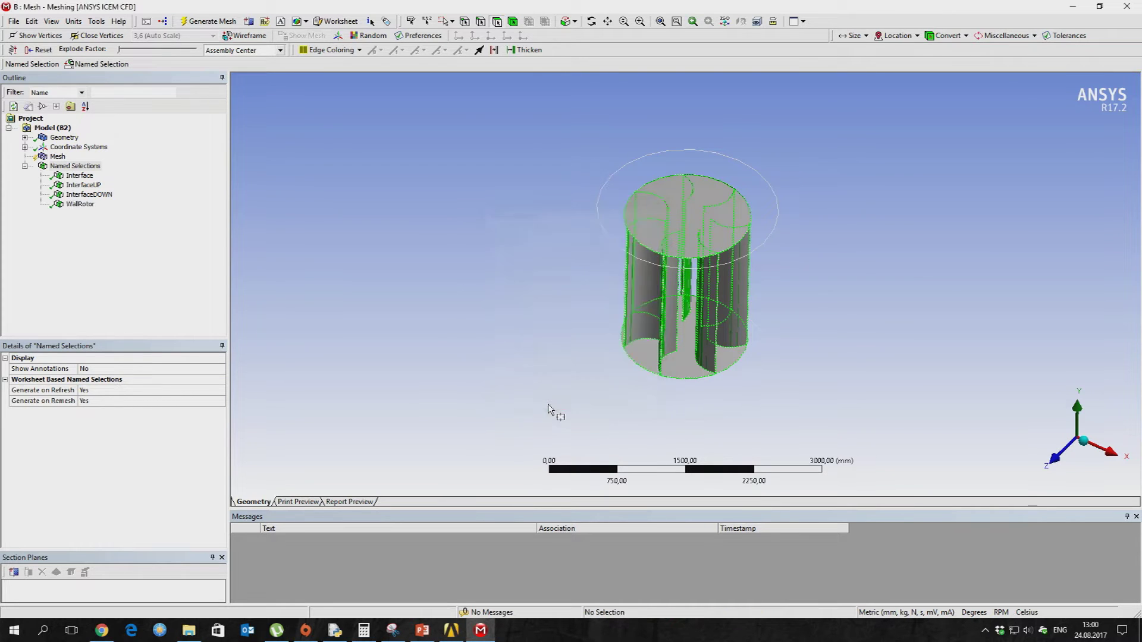
Hide the WallRotor faces to check that the named selection covers every rotor wall.
{"action": "middle_click_drag", "start_coordinate": [596, 285], "coordinate": [216, 212]}
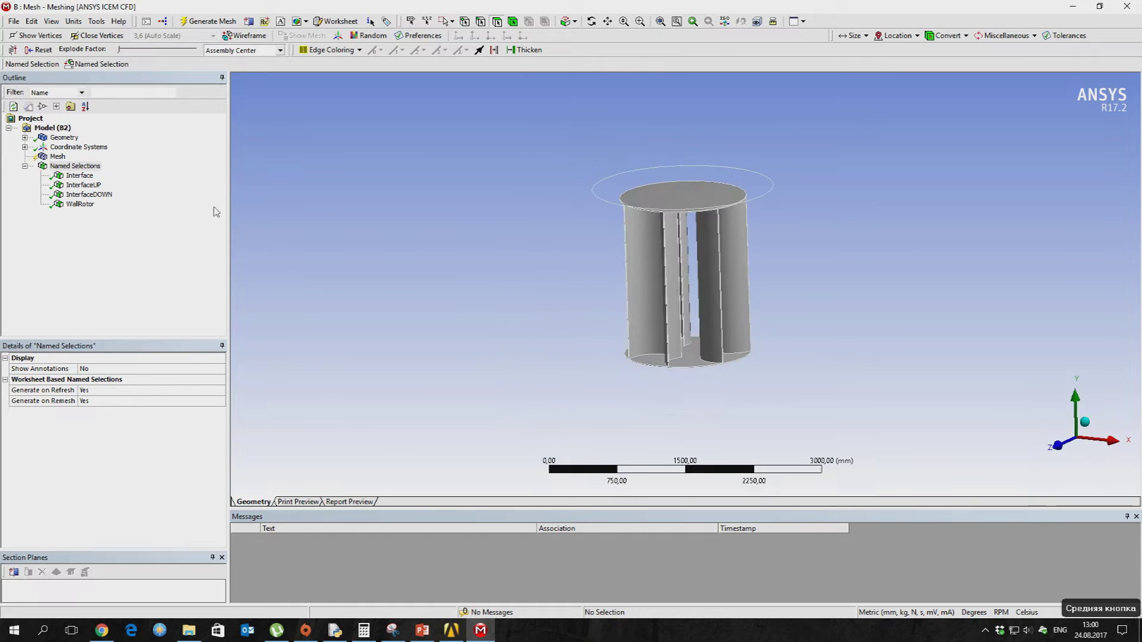
{"action": "right_click", "coordinate": [95, 205]}
{"action": "left_click", "coordinate": [153, 285]}
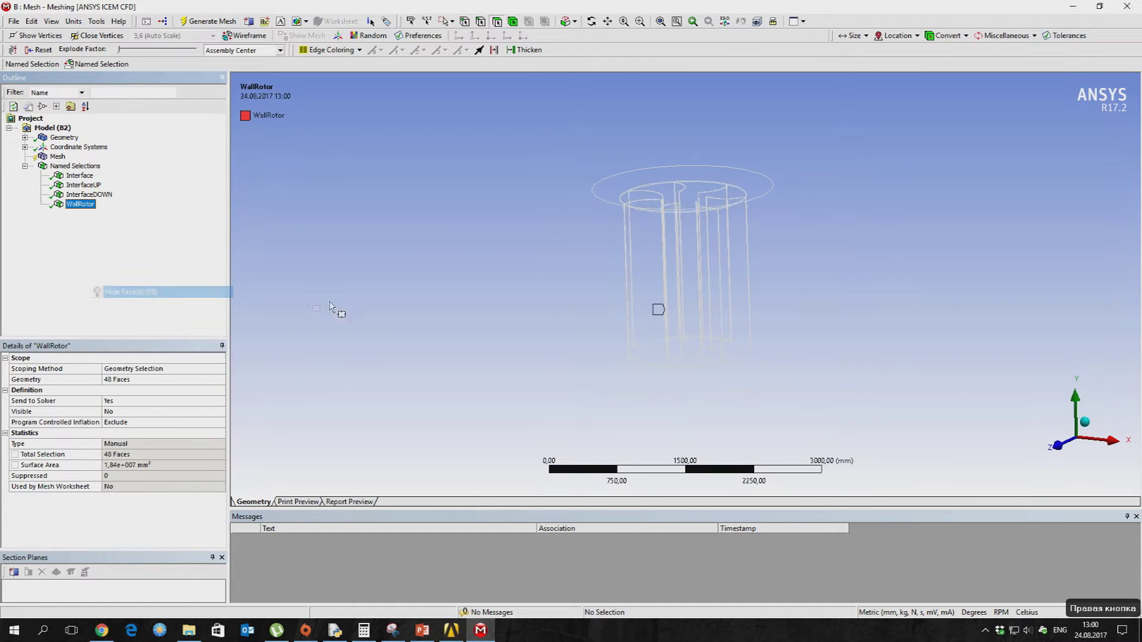
{"action": "middle_click_drag", "start_coordinate": [610, 268], "coordinate": [595, 308]}
Show the hidden faces of all four named selections again.
{"action": "left_click", "coordinate": [76, 175], "text": "shift"}
{"action": "right_click", "coordinate": [69, 173]}
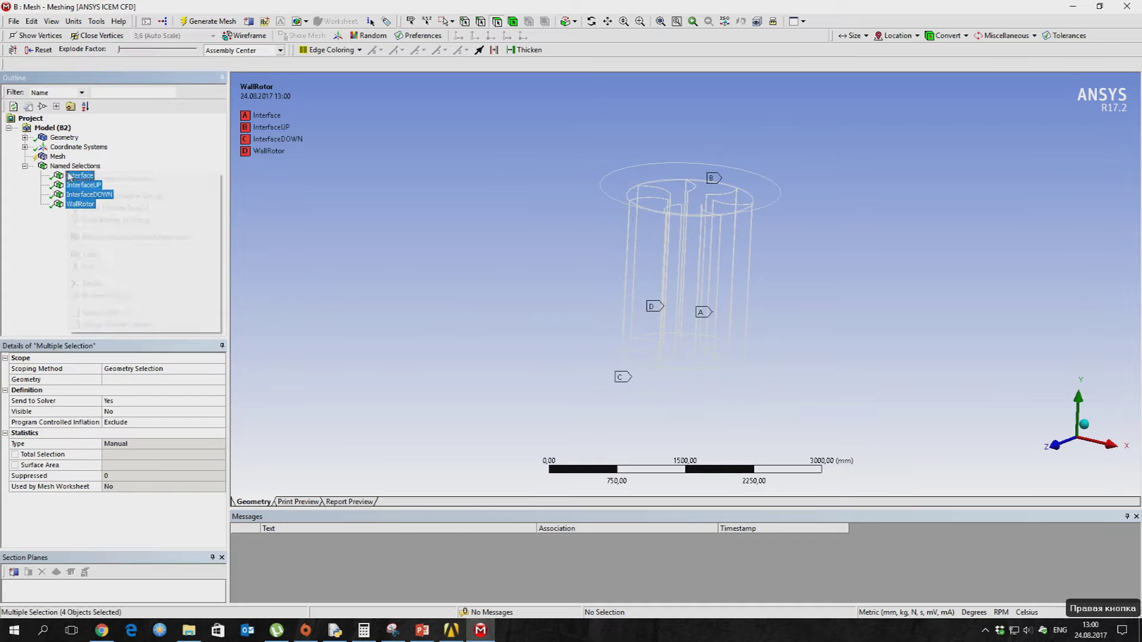
{"action": "left_click", "coordinate": [106, 211]}
{"action": "middle_click_drag", "start_coordinate": [697, 288], "coordinate": [635, 321]}
Insert a mesh method on the rotor domain body and set it to Tetrahedrons.
{"action": "right_click", "coordinate": [57, 157]}
{"action": "mouse_move", "coordinate": [131, 165]}
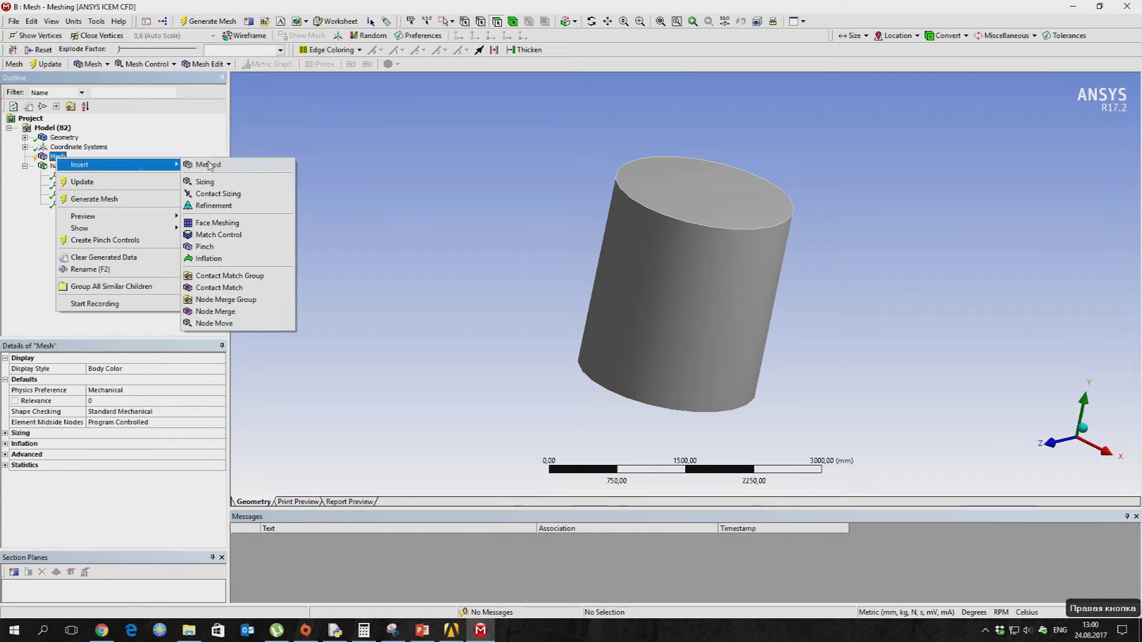
{"action": "left_click", "coordinate": [228, 169]}
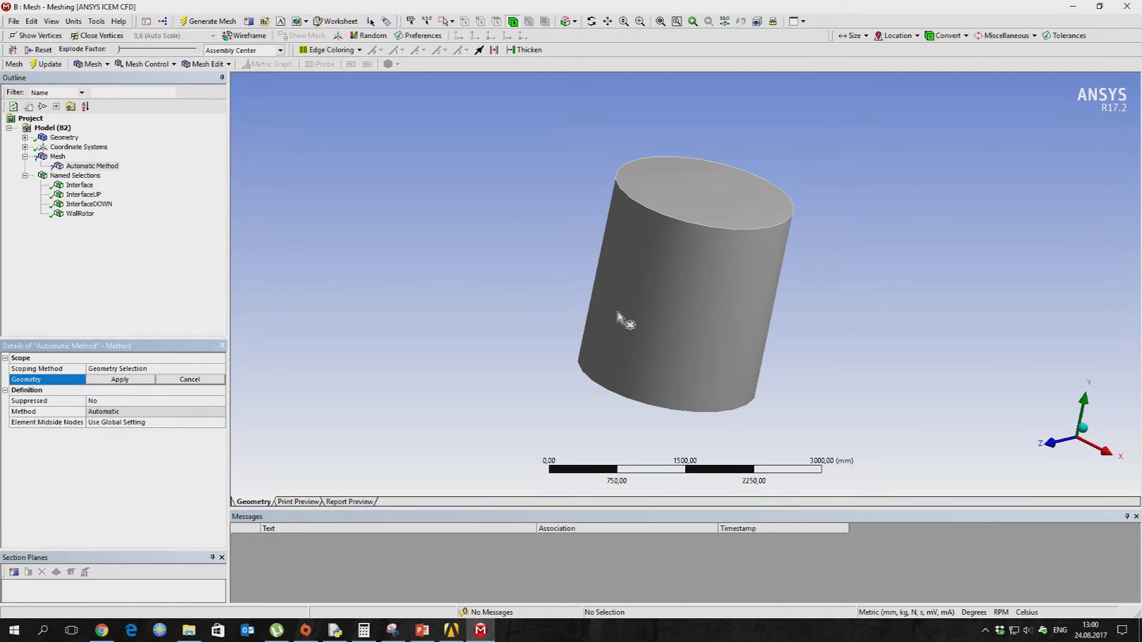
{"action": "left_click", "coordinate": [447, 22]}
{"action": "left_click", "coordinate": [466, 36]}
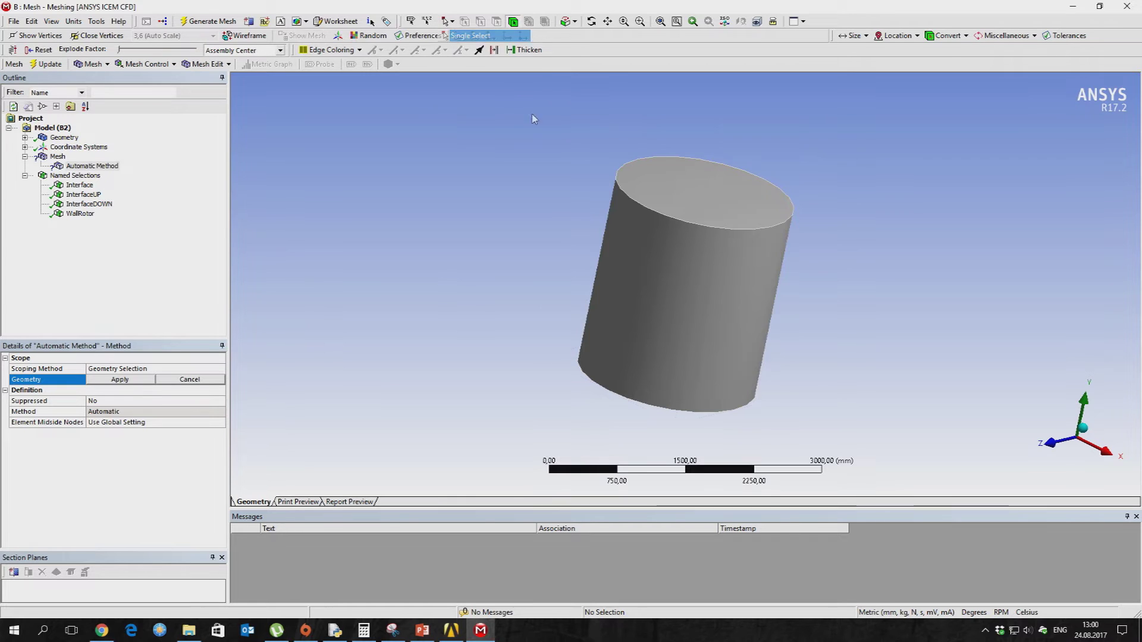
{"action": "left_click", "coordinate": [667, 279]}
{"action": "left_click", "coordinate": [131, 384]}
{"action": "left_click", "coordinate": [119, 412]}
{"action": "left_click", "coordinate": [119, 412]}
{"action": "left_click", "coordinate": [103, 429]}
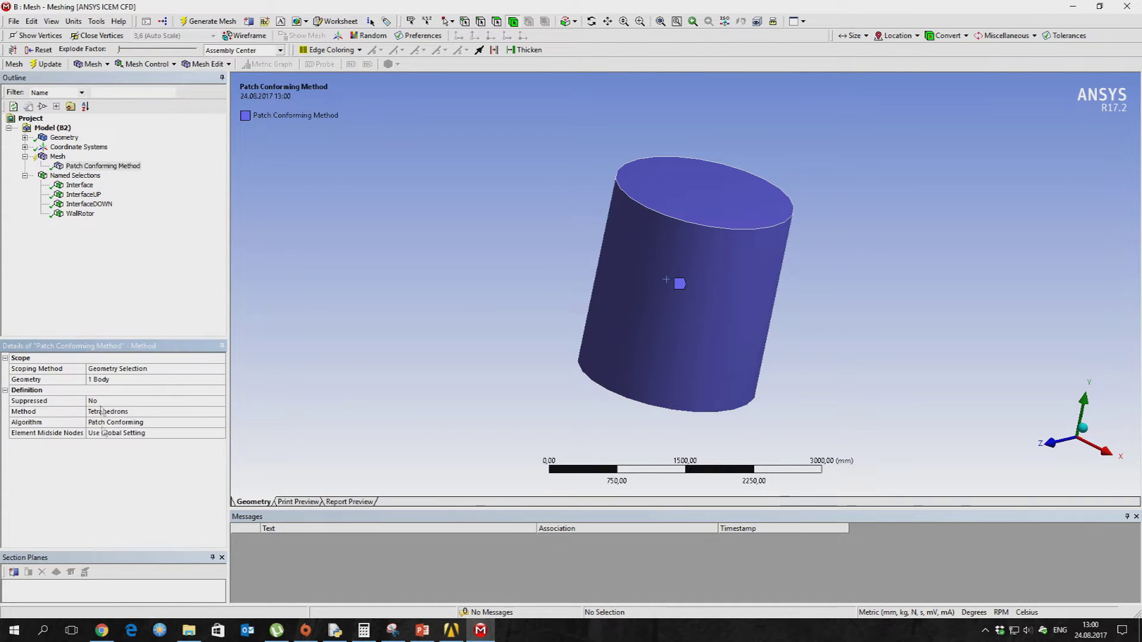
Set the mesh's physics preference to CFD and its solver preference to CFX.
{"action": "left_click", "coordinate": [59, 157]}
{"action": "left_click", "coordinate": [86, 393]}
{"action": "left_click", "coordinate": [89, 392]}
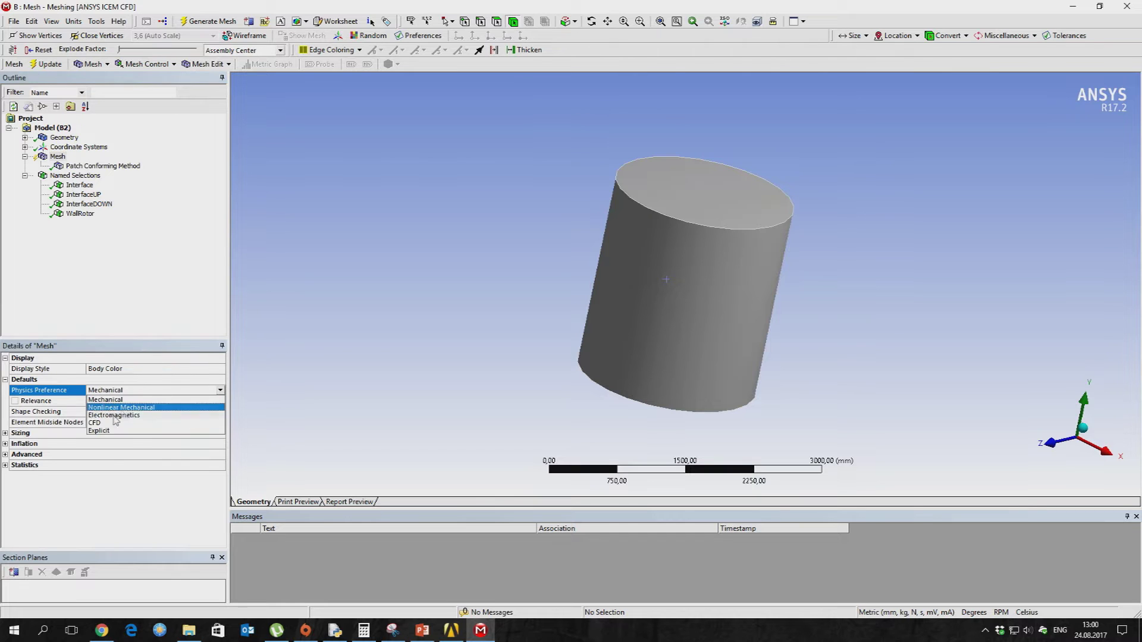
{"action": "left_click", "coordinate": [115, 422]}
{"action": "left_click", "coordinate": [149, 401]}
{"action": "left_click", "coordinate": [158, 402]}
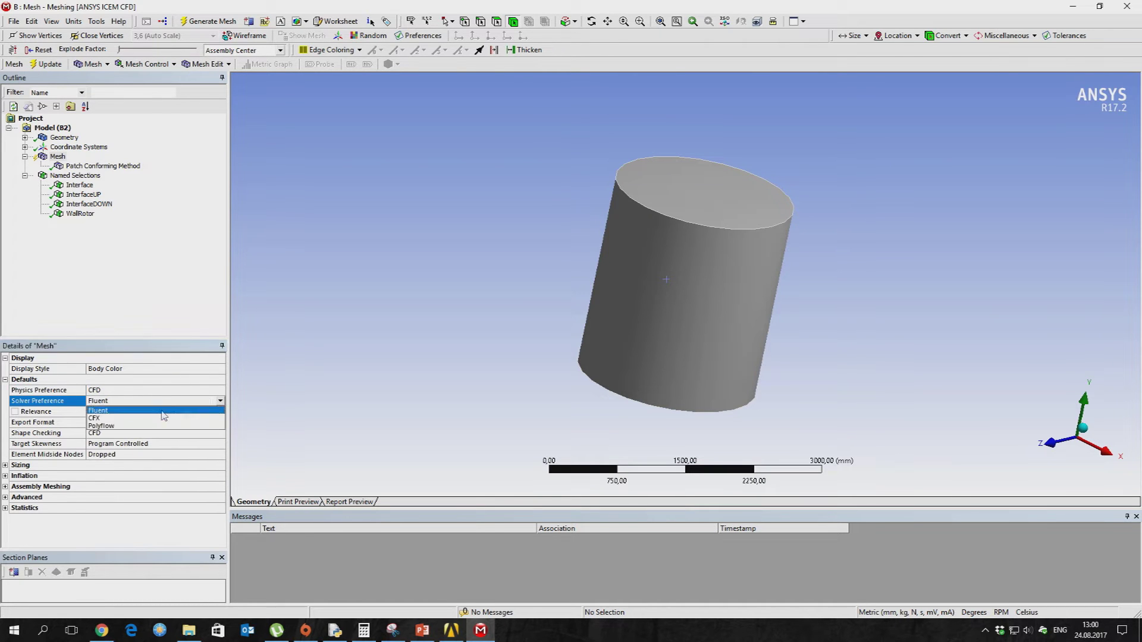
{"action": "left_click", "coordinate": [160, 418]}
Set the mesh's maximum face size and maximum tet size to 40 mm.
{"action": "left_click", "coordinate": [6, 455]}
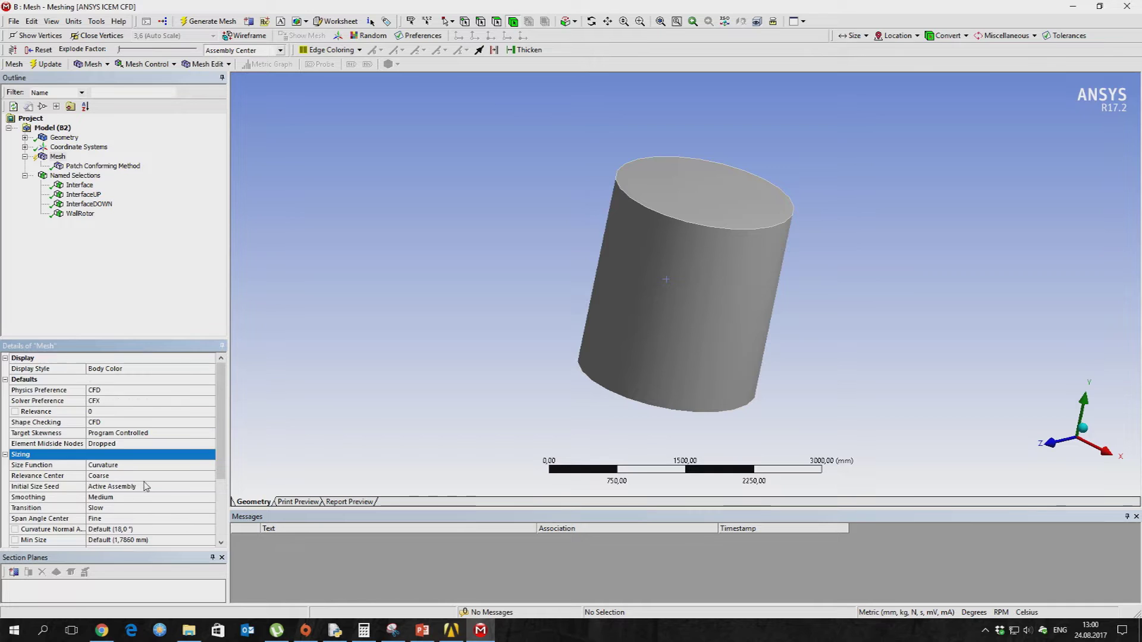
{"action": "scroll", "coordinate": [145, 486], "scroll_direction": "down", "scroll_amount": 3}
{"action": "left_click", "coordinate": [134, 454]}
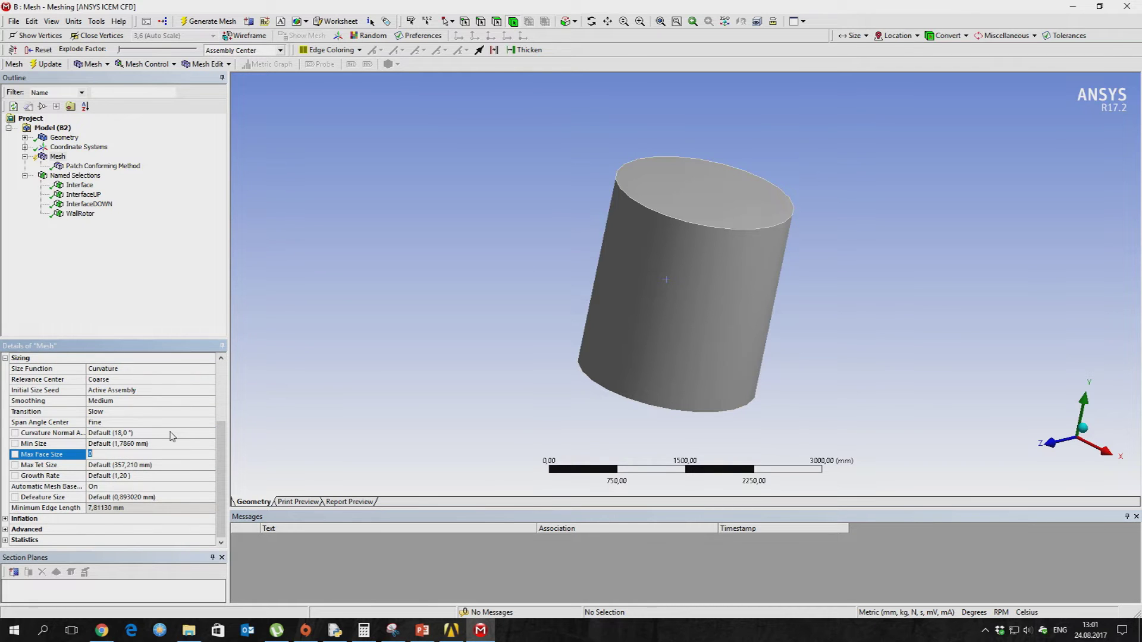
{"action": "left_click", "coordinate": [143, 284]}
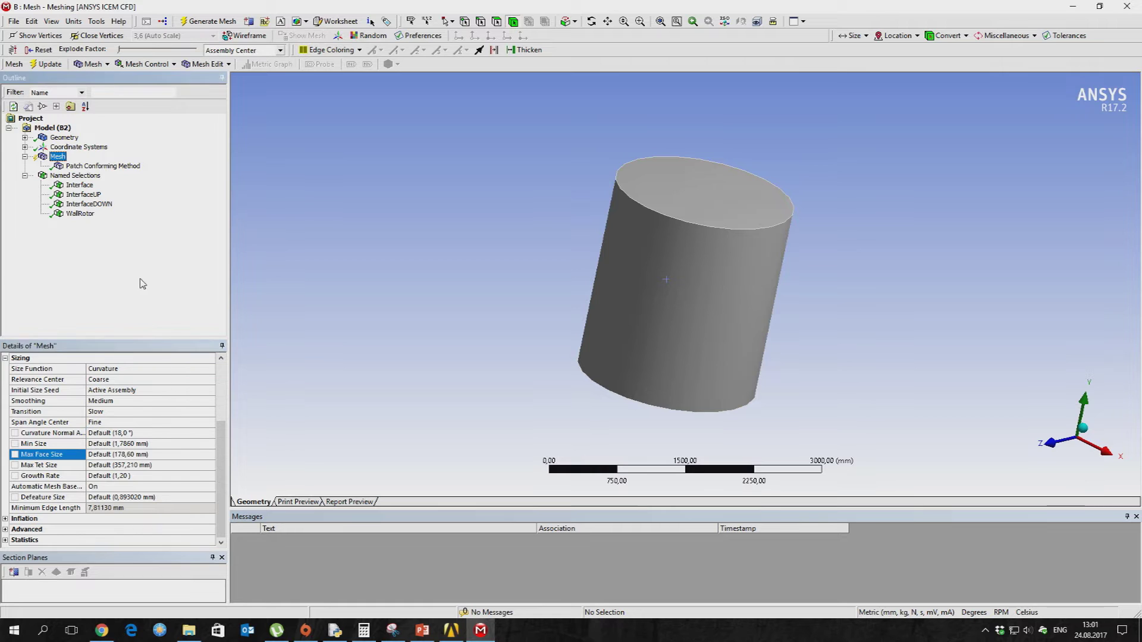
{"action": "left_click", "coordinate": [106, 454]}
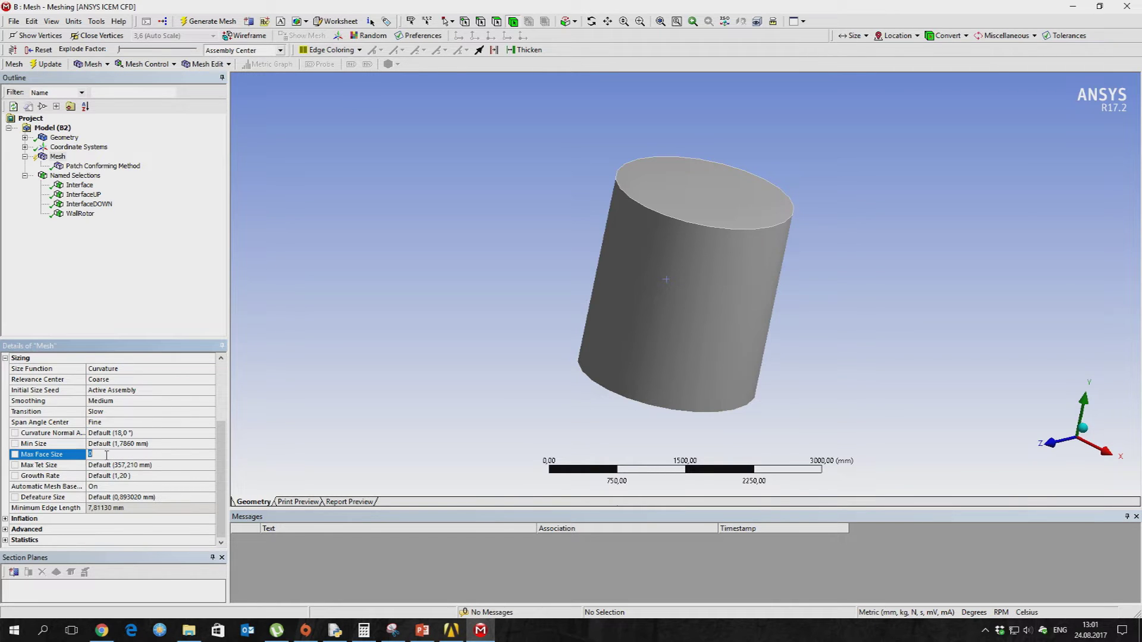
{"action": "left_click", "coordinate": [103, 466]}
{"action": "scroll", "coordinate": [106, 466], "scroll_direction": "down", "scroll_amount": 3}
{"action": "left_click", "coordinate": [135, 466]}
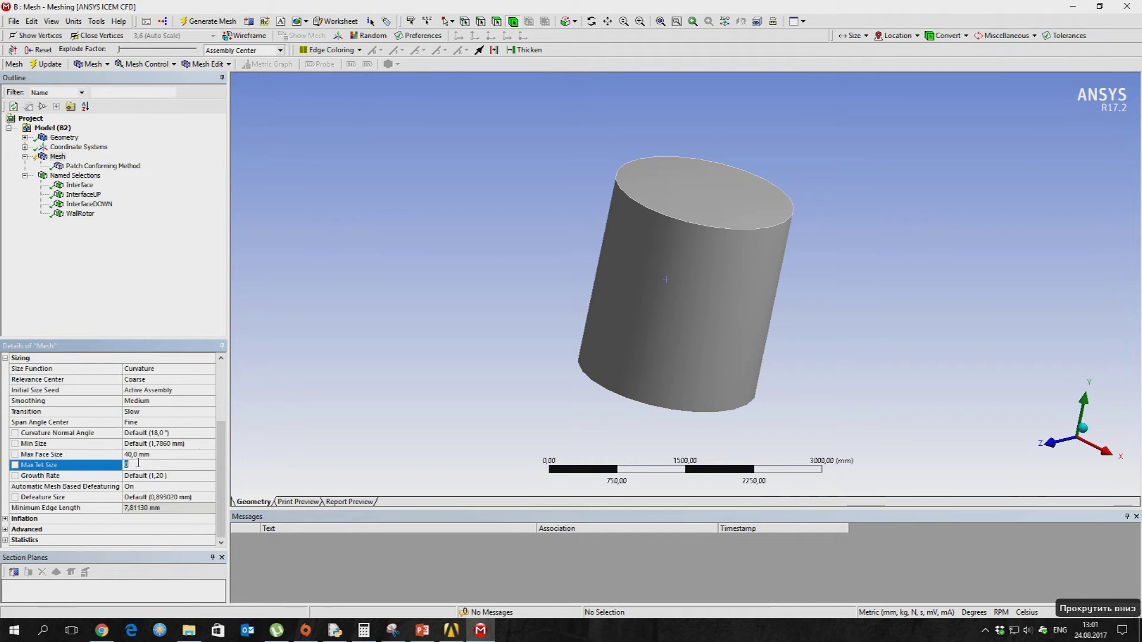
{"action": "type", "text": "40"}
{"action": "left_click", "coordinate": [94, 276]}
Generate the rotor domain mesh and display its node and element statistics.
{"action": "right_click", "coordinate": [58, 156]}
{"action": "left_click", "coordinate": [78, 197]}
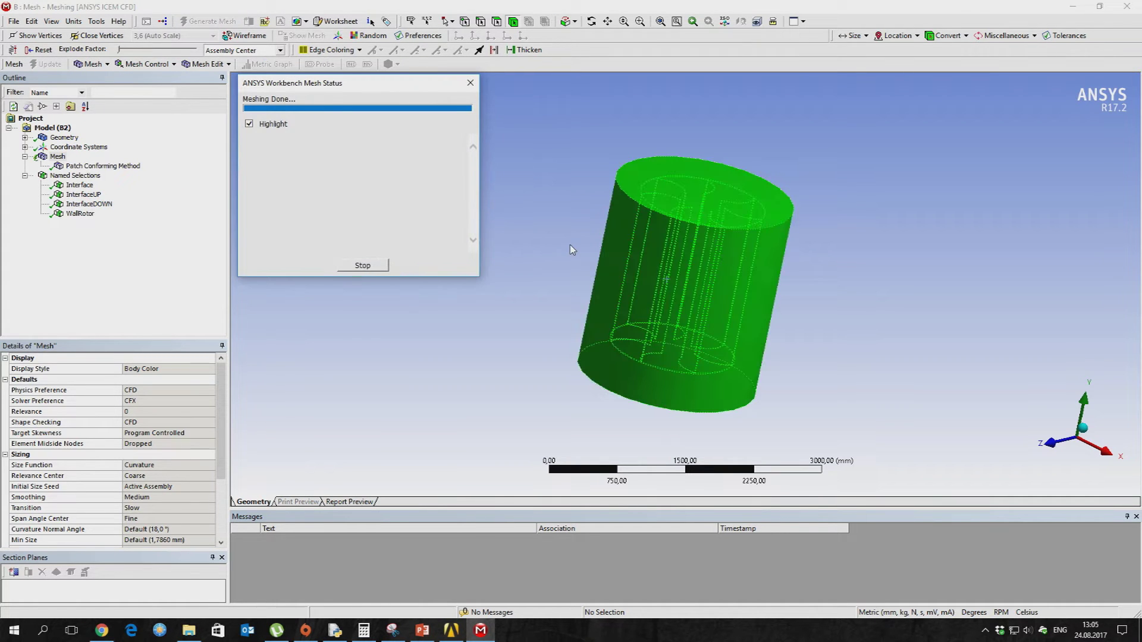
{"action": "middle_click_drag", "start_coordinate": [601, 230], "coordinate": [523, 234]}
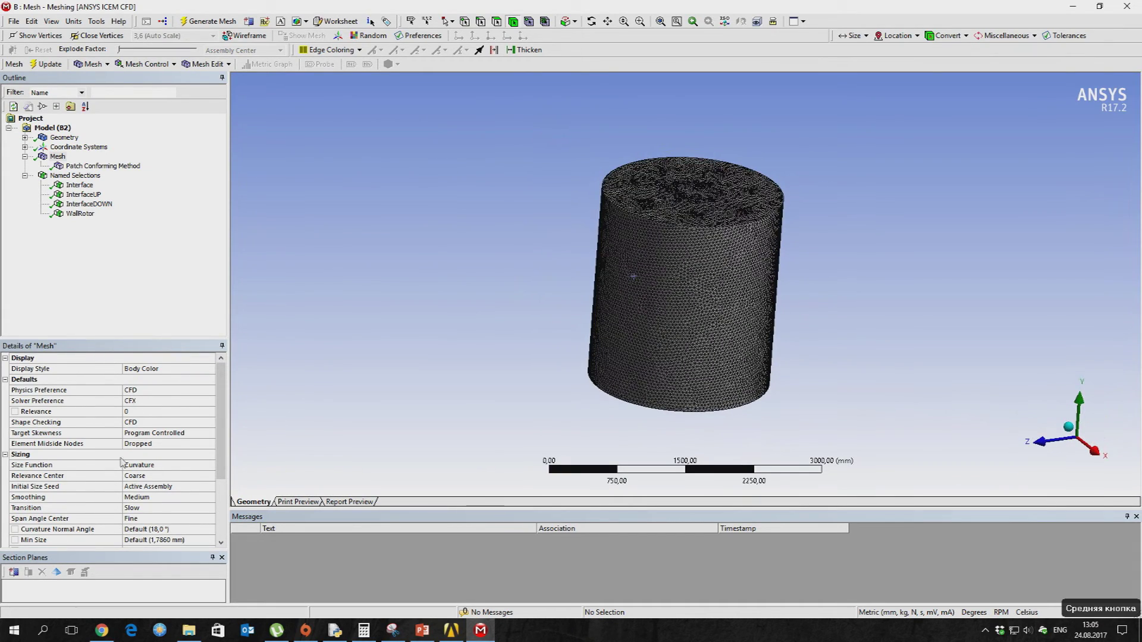
{"action": "scroll", "coordinate": [121, 462], "scroll_direction": "down", "scroll_amount": 3}
{"action": "left_click", "coordinate": [6, 540]}
{"action": "scroll", "coordinate": [111, 534], "scroll_direction": "down", "scroll_amount": 2}
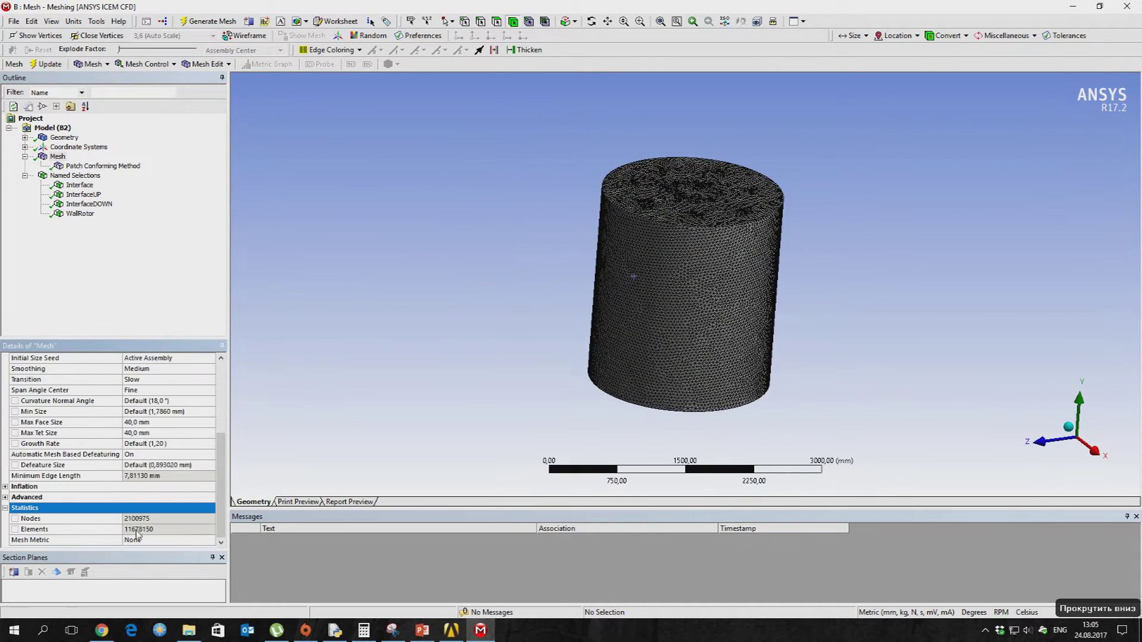
Set the mesh's curvature normal angle to 20° and its minimum size to 2 mm.
{"action": "scroll", "coordinate": [142, 338], "scroll_direction": "up", "scroll_amount": 1}
{"action": "left_click", "coordinate": [76, 147]}
{"action": "left_click", "coordinate": [58, 157]}
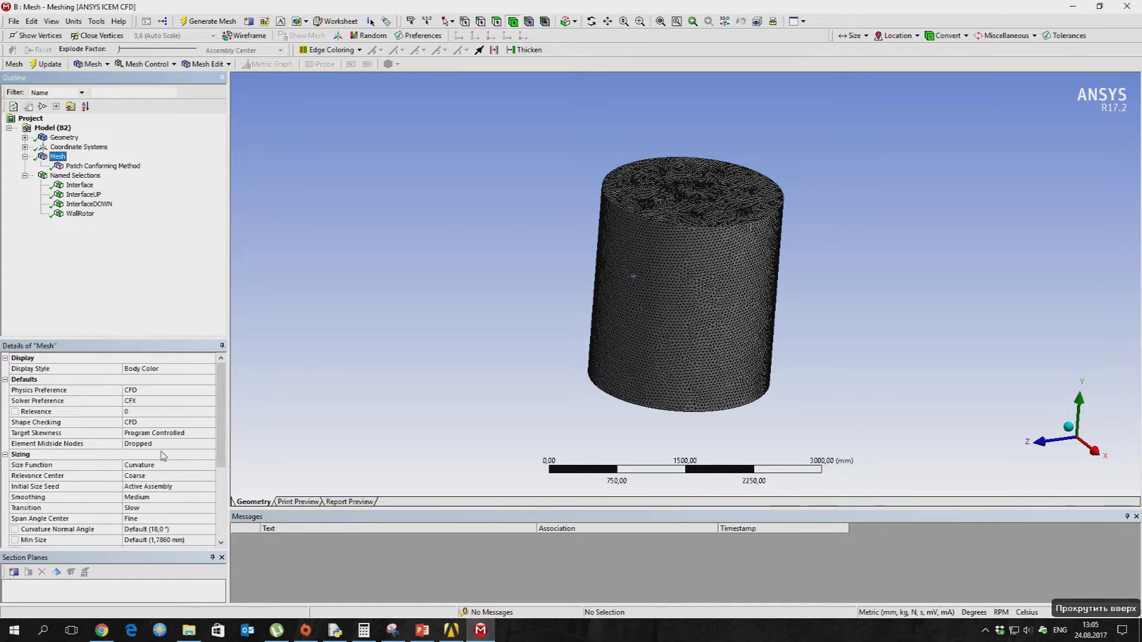
{"action": "scroll", "coordinate": [153, 534], "scroll_direction": "down", "scroll_amount": 3}
{"action": "left_click", "coordinate": [165, 433]}
{"action": "type", "text": "20"}
{"action": "left_click", "coordinate": [153, 443]}
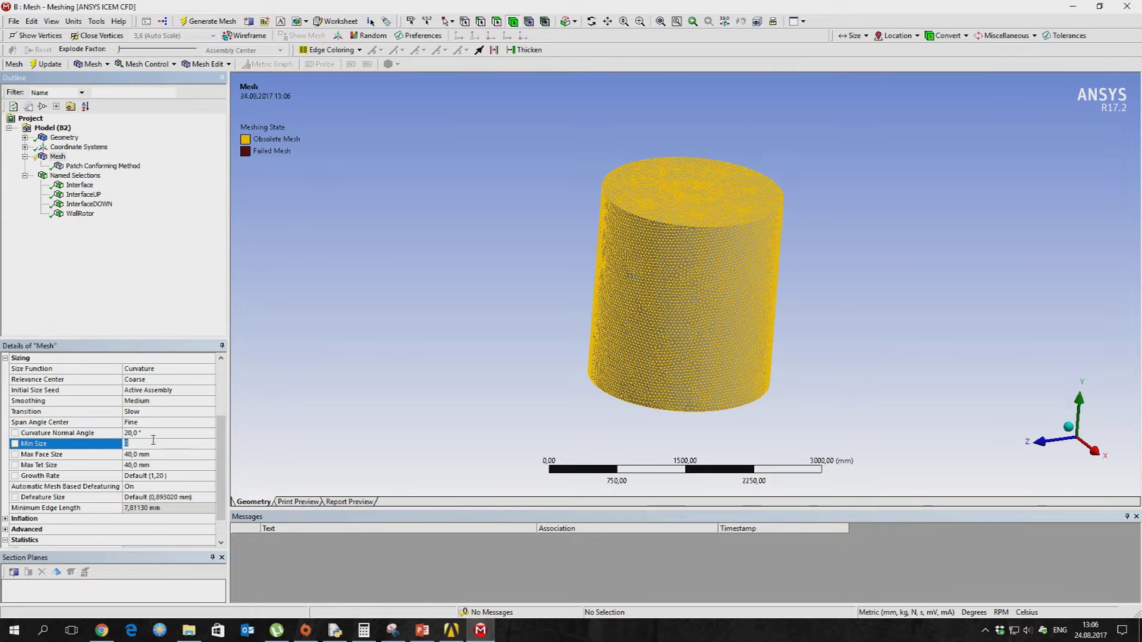
{"action": "type", "text": "2"}
{"action": "key", "text": "Return"}
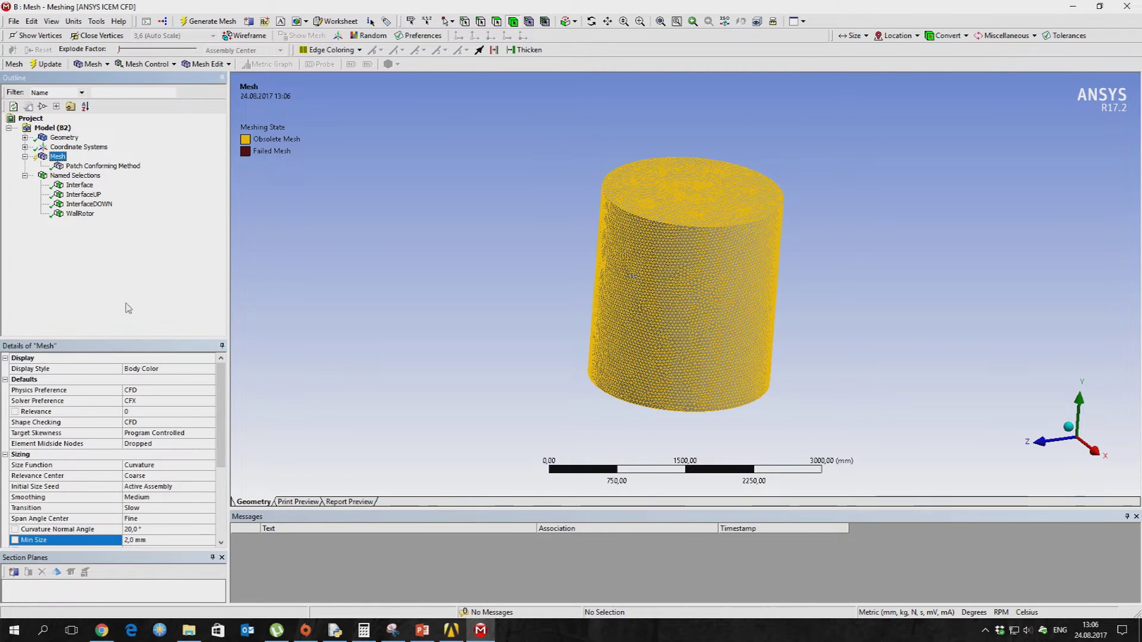
Set the mesh's maximum face size and maximum tet size to 100 mm.
{"action": "scroll", "coordinate": [149, 489], "scroll_direction": "down", "scroll_amount": 3}
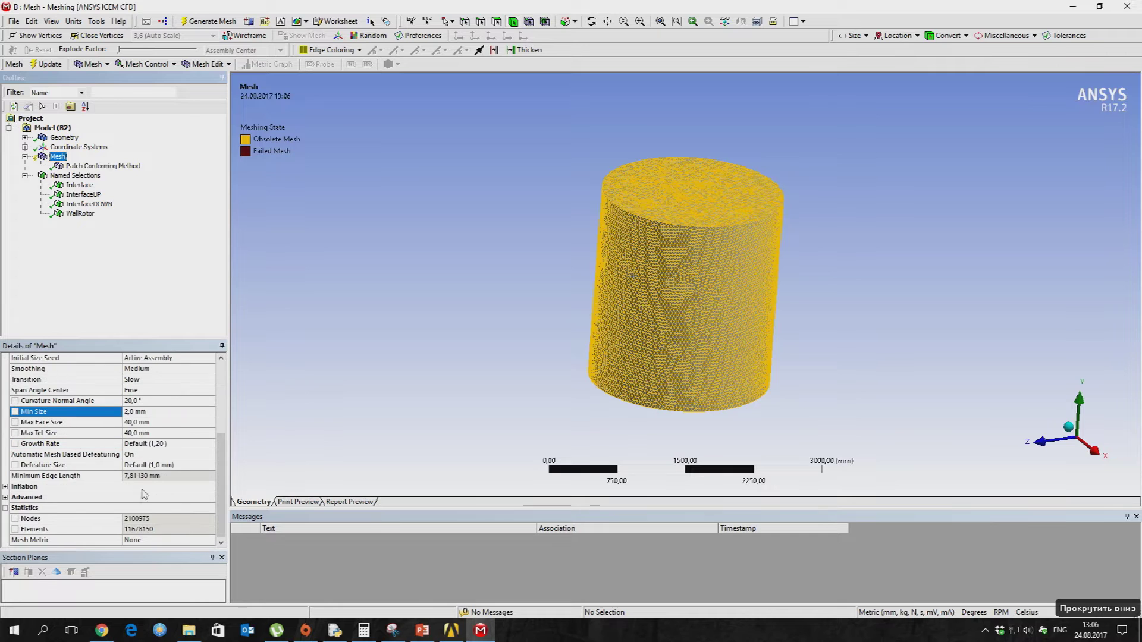
{"action": "left_click", "coordinate": [137, 422]}
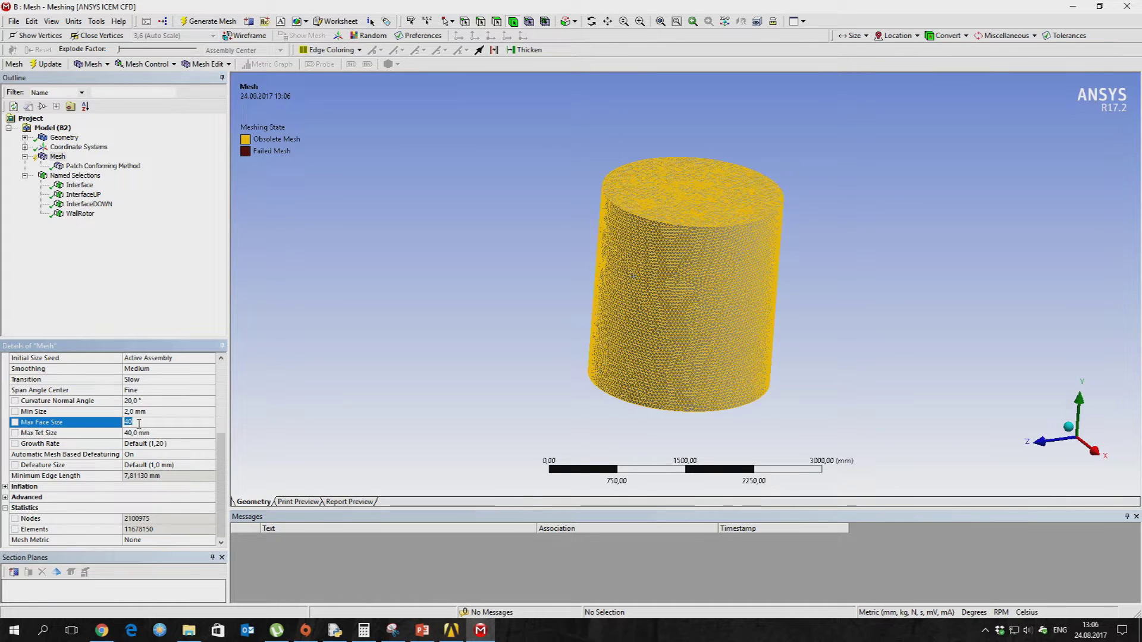
{"action": "type", "text": "100"}
{"action": "key", "text": "Return"}
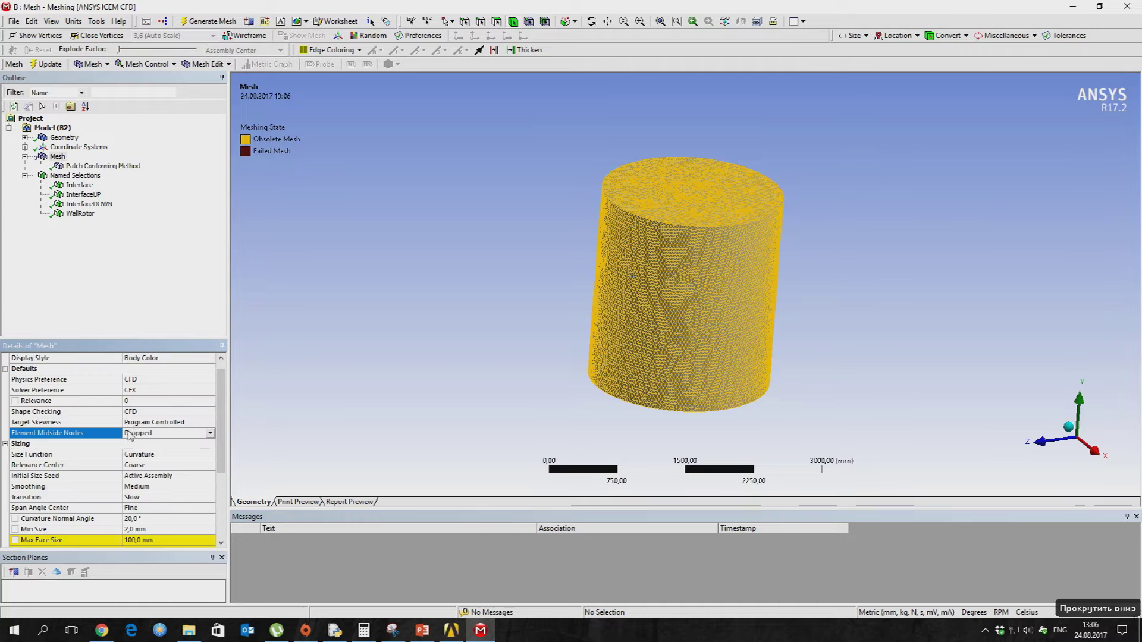
{"action": "scroll", "coordinate": [145, 450], "scroll_direction": "down", "scroll_amount": 3}
{"action": "left_click", "coordinate": [137, 434]}
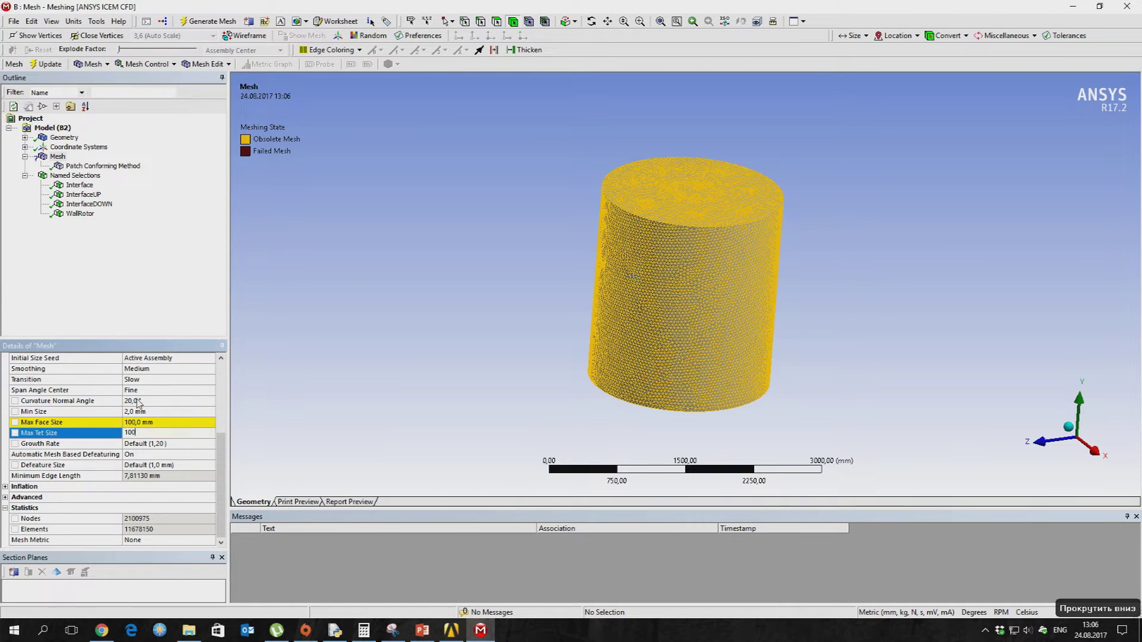
{"action": "type", "text": "100"}
{"action": "key", "text": "Return"}
Set the mesh's maximum face size and maximum tet size to 120 mm.
{"action": "scroll", "coordinate": [145, 417], "scroll_direction": "down", "scroll_amount": 3}
{"action": "left_click", "coordinate": [143, 421]}
{"action": "type", "text": "150"}
{"action": "key", "text": "Return"}
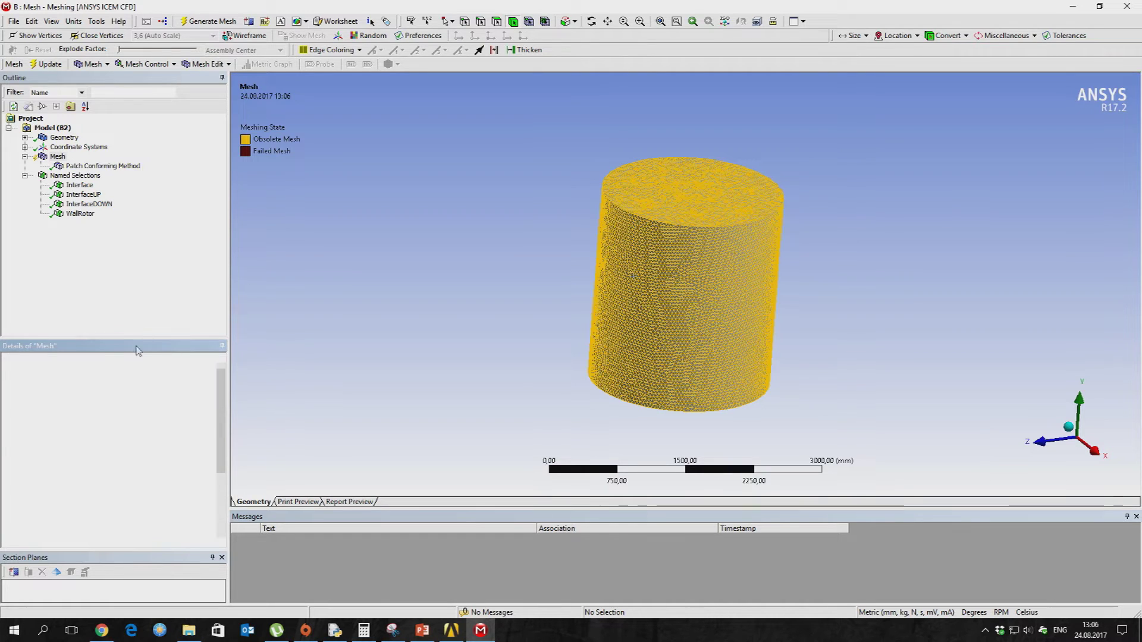
{"action": "left_click", "coordinate": [138, 433]}
{"action": "type", "text": "120"}
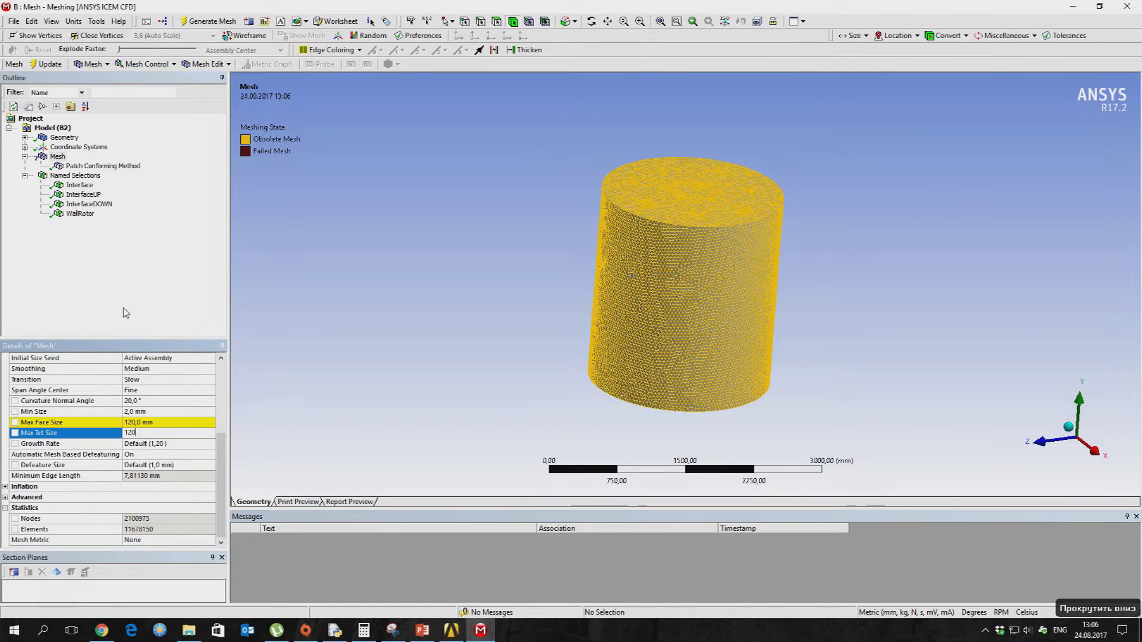
{"action": "key", "text": "Return"}
Regenerate the rotor domain mesh, check its statistics and inspect its interior with a section plane.
{"action": "right_click", "coordinate": [58, 158]}
{"action": "left_click", "coordinate": [96, 198]}
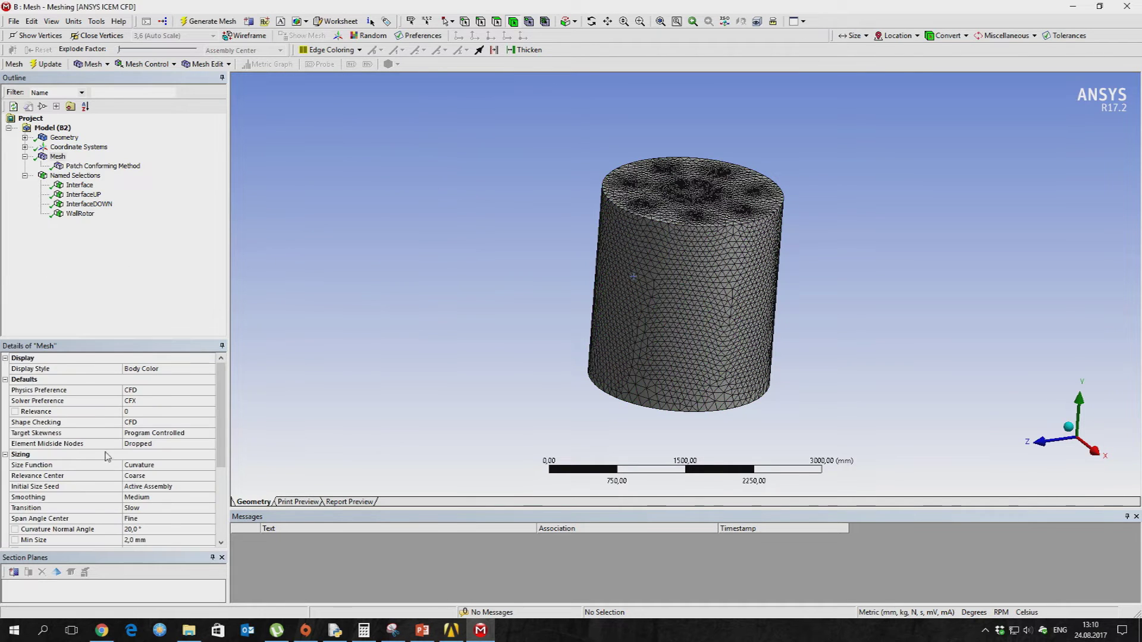
{"action": "scroll", "coordinate": [107, 456], "scroll_direction": "down", "scroll_amount": 4}
{"action": "middle_click_drag", "start_coordinate": [645, 363], "coordinate": [572, 94]}
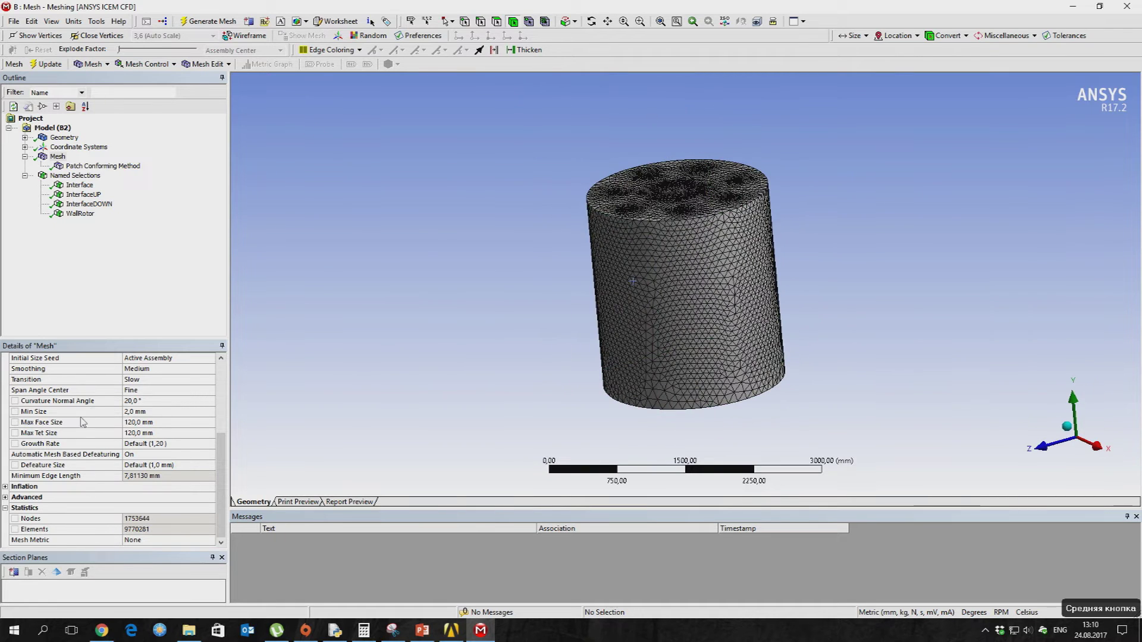
{"action": "middle_click_drag", "start_coordinate": [374, 306], "coordinate": [528, 257]}
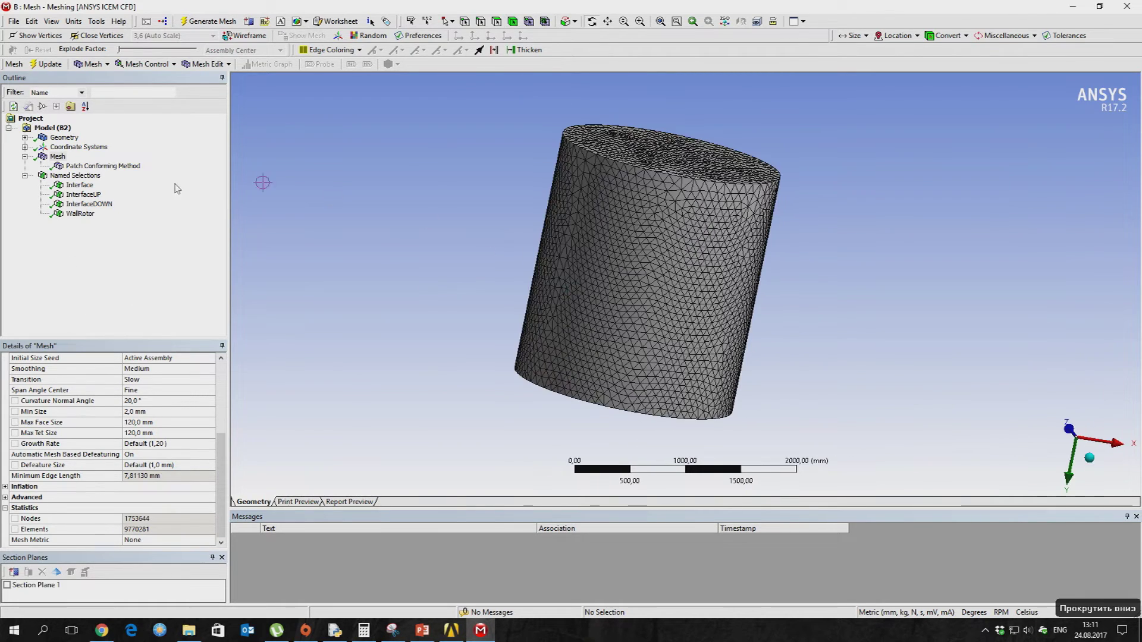
Insert an Inflation control on the mesh.
{"action": "right_click", "coordinate": [58, 166]}
{"action": "left_click", "coordinate": [79, 147]}
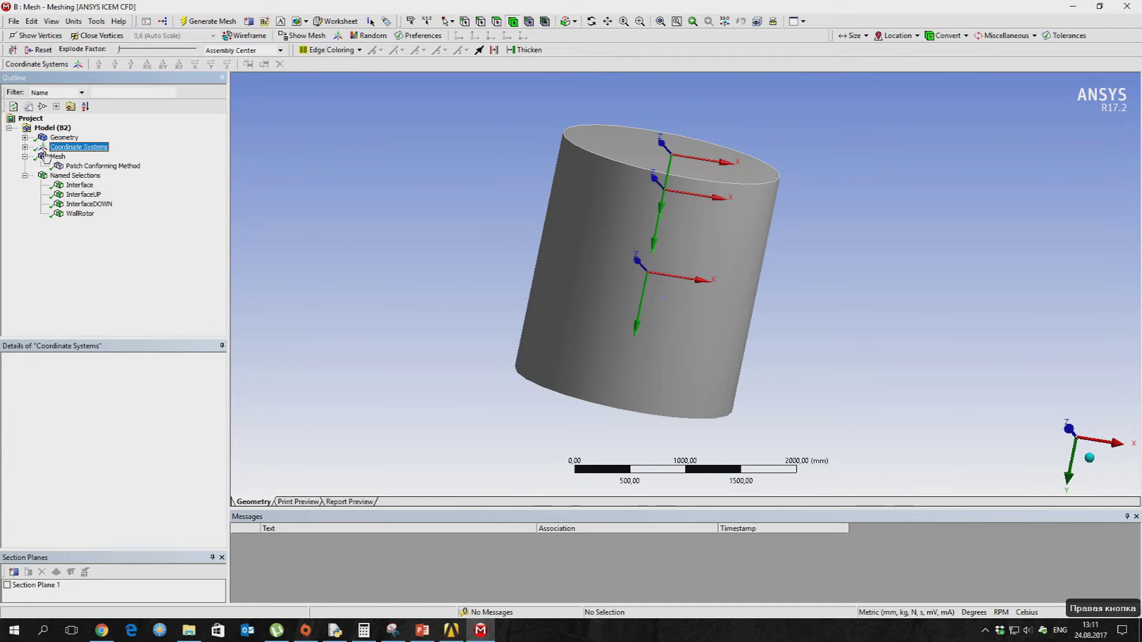
{"action": "left_click", "coordinate": [50, 158]}
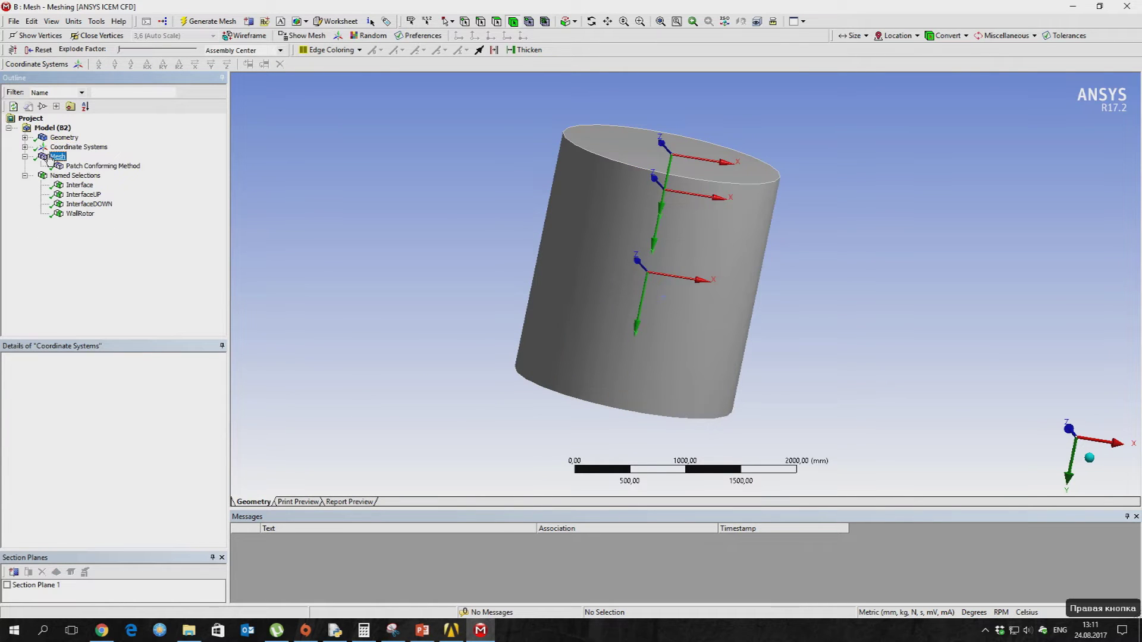
{"action": "right_click", "coordinate": [51, 158]}
{"action": "mouse_move", "coordinate": [143, 162]}
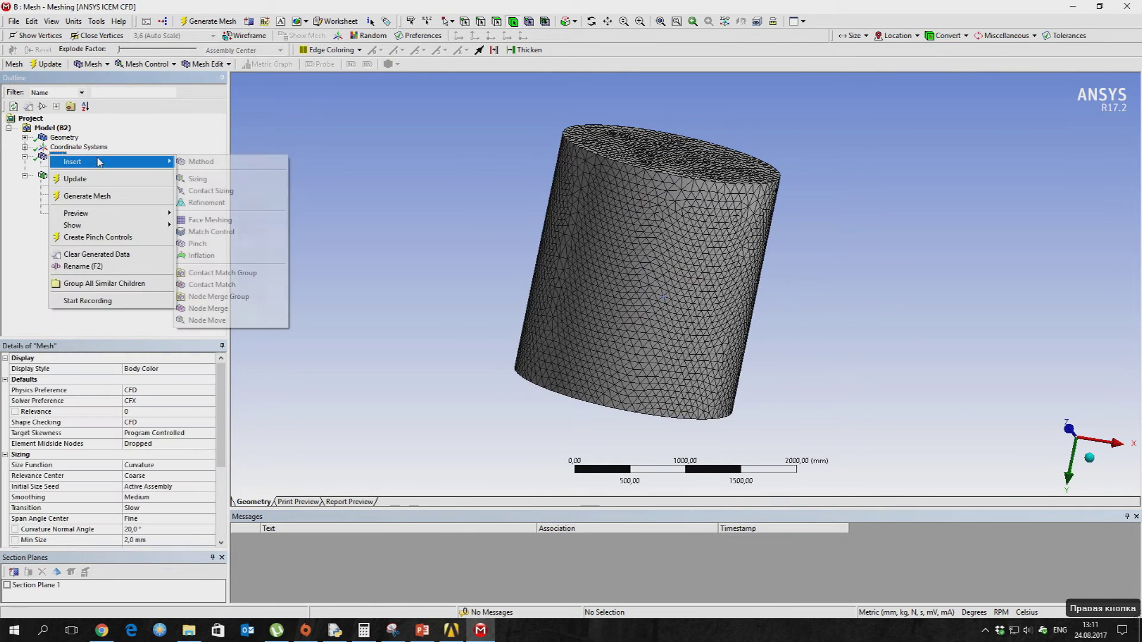
{"action": "left_click", "coordinate": [202, 255]}
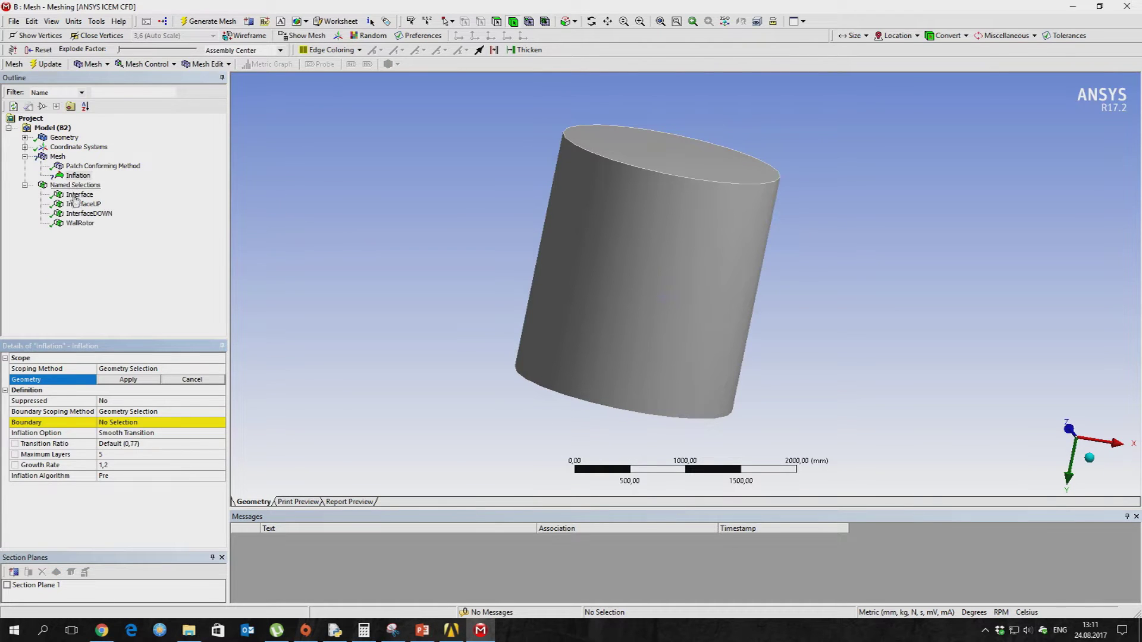
Review the WallRotor named selection and open the inflation's geometry scope for selecting a body.
{"action": "left_click", "coordinate": [78, 225]}
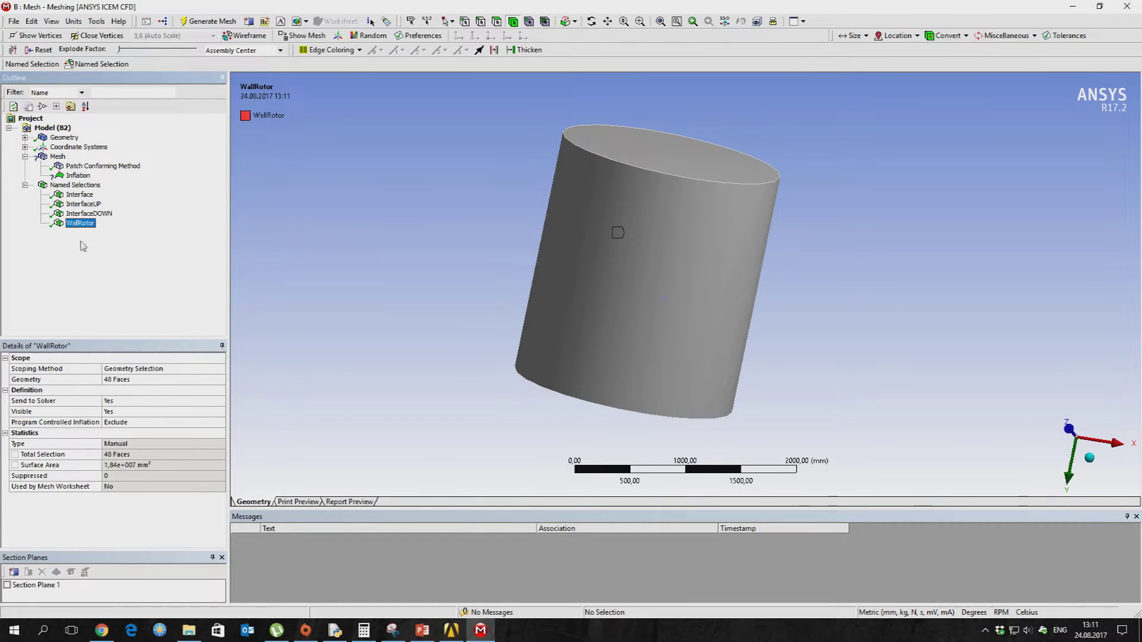
{"action": "left_click", "coordinate": [78, 176]}
{"action": "left_click", "coordinate": [150, 373]}
{"action": "left_click", "coordinate": [149, 379]}
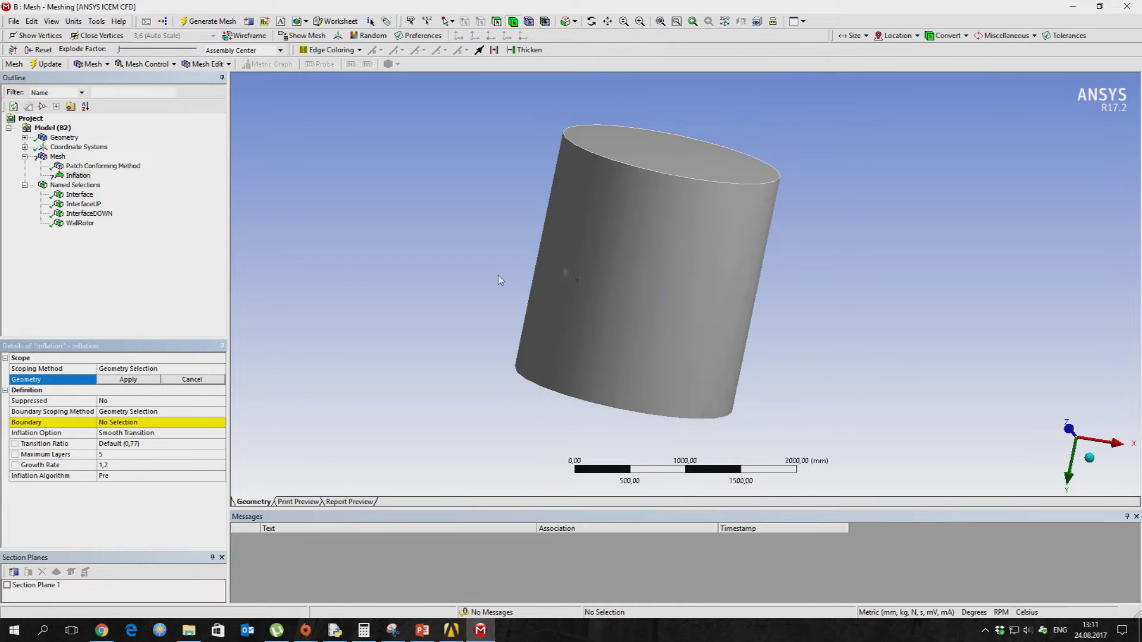
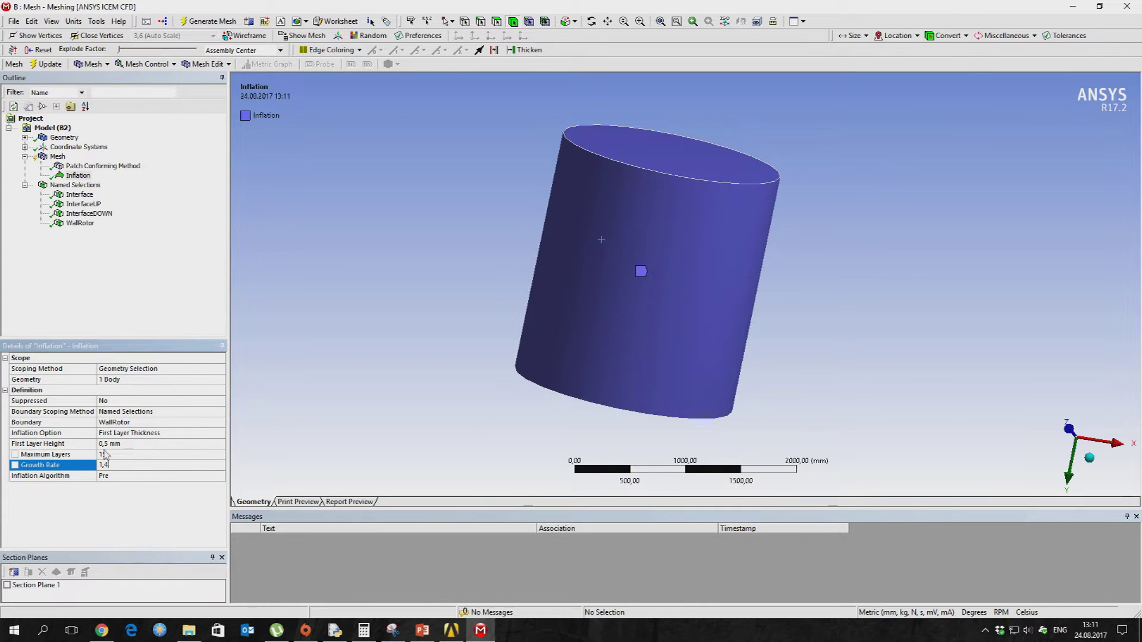
Generate the rotor domain mesh with the inflation control applied to its body.
{"action": "right_click", "coordinate": [57, 157]}
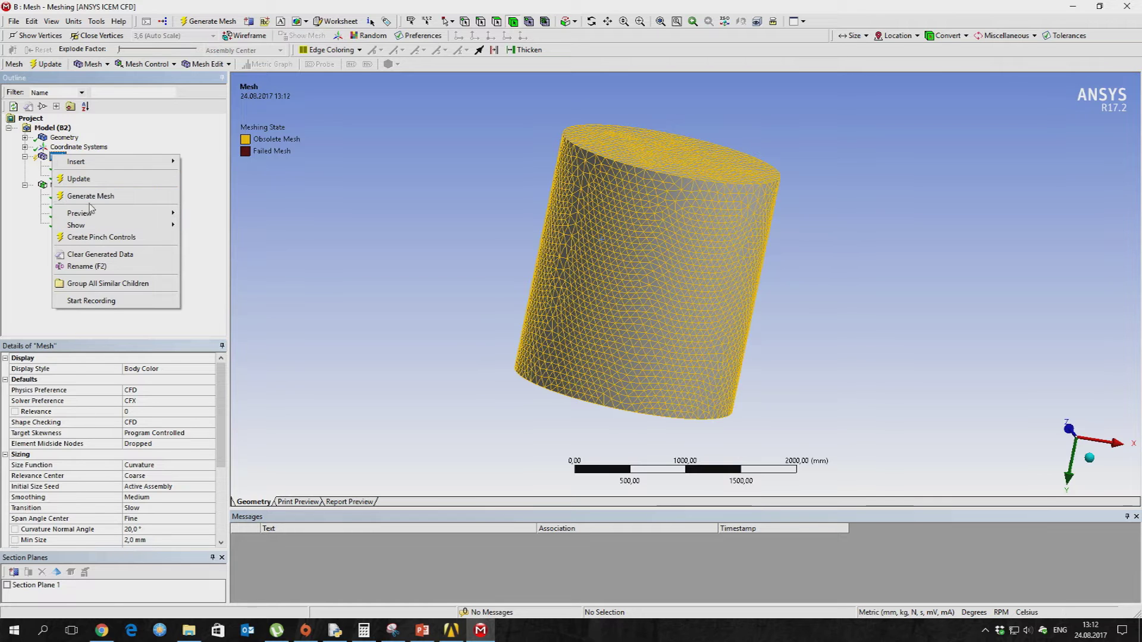
{"action": "left_click", "coordinate": [93, 197]}
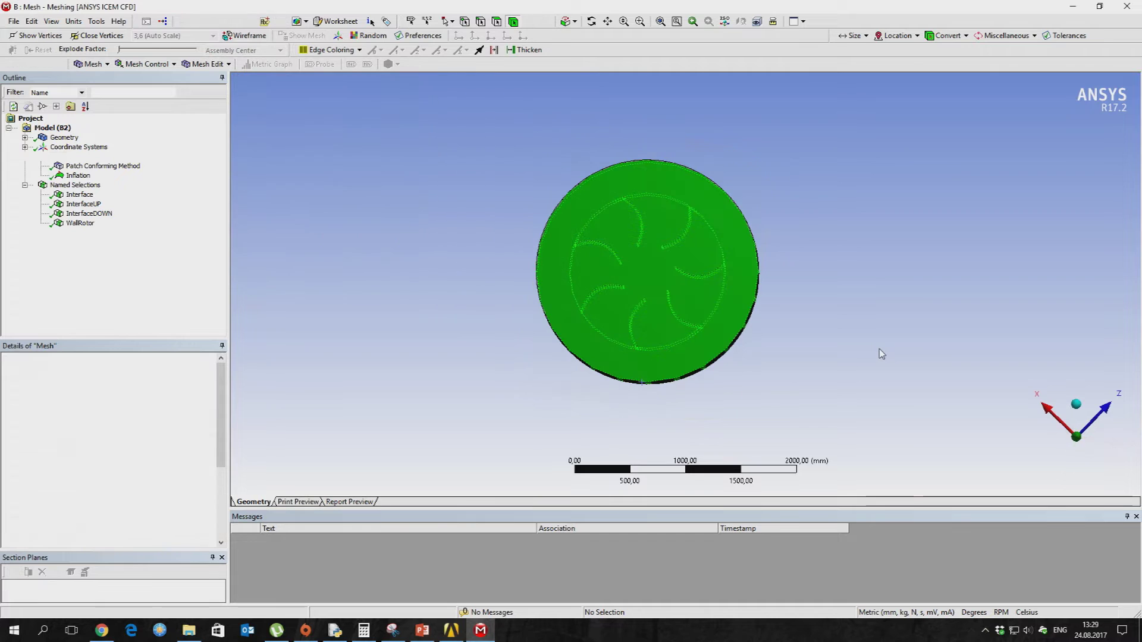
{"action": "middle_click_drag", "start_coordinate": [616, 357], "coordinate": [599, 249]}
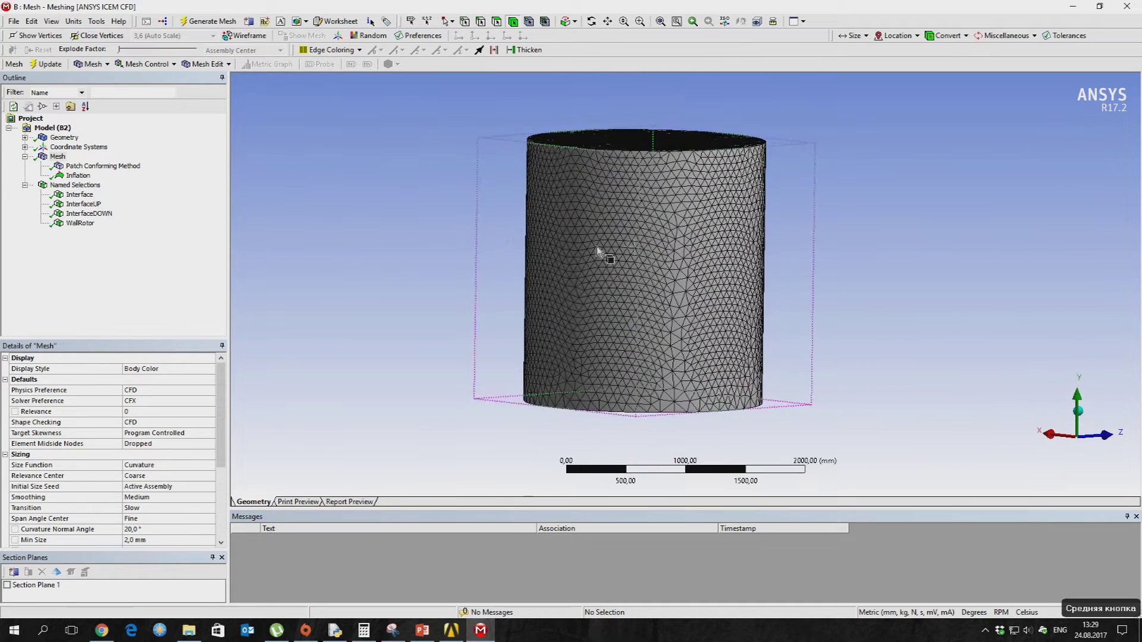
Set the mesh's minimum size to 5 mm and regenerate the rotor domain mesh.
{"action": "scroll", "coordinate": [106, 525], "scroll_direction": "down", "scroll_amount": 5}
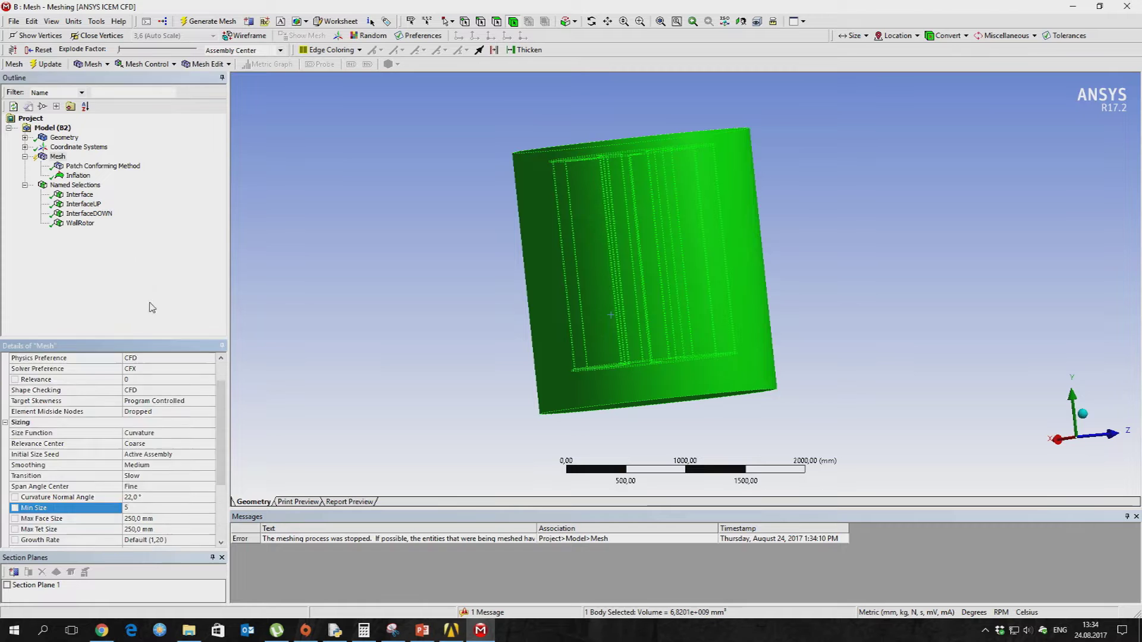
{"action": "left_click", "coordinate": [152, 307]}
{"action": "right_click", "coordinate": [59, 150]}
{"action": "right_click", "coordinate": [62, 158]}
{"action": "left_click", "coordinate": [90, 200]}
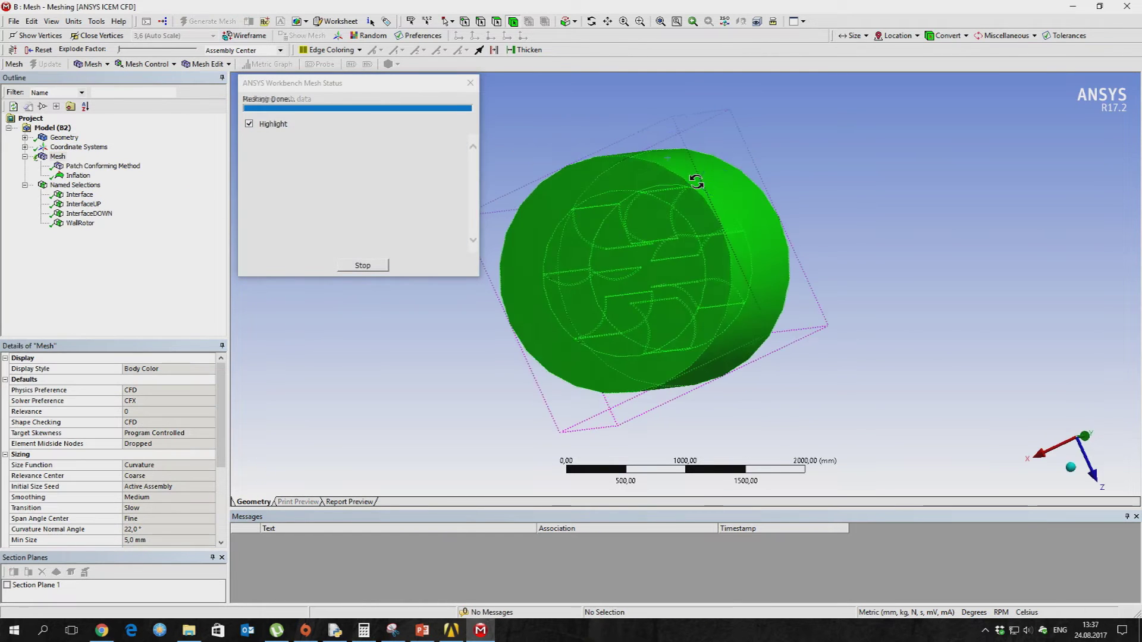
{"action": "middle_click_drag", "start_coordinate": [696, 178], "coordinate": [753, 281]}
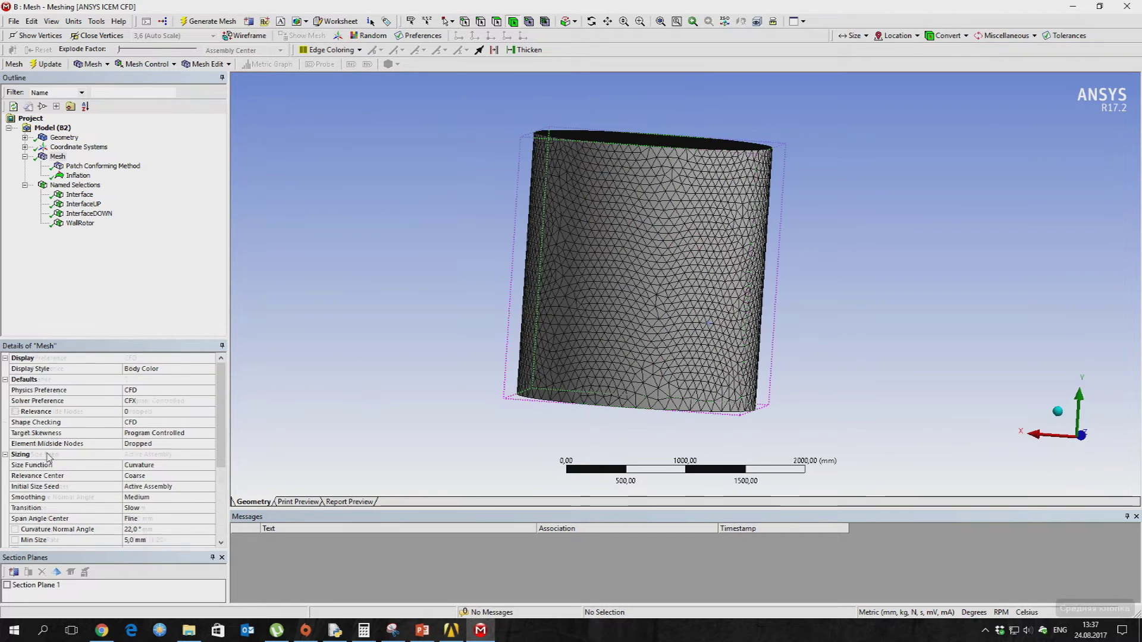
Check the rotor mesh statistics and evaluate the mesh with the Element Quality metric.
{"action": "scroll", "coordinate": [48, 456], "scroll_direction": "down", "scroll_amount": 3}
{"action": "left_click", "coordinate": [139, 540]}
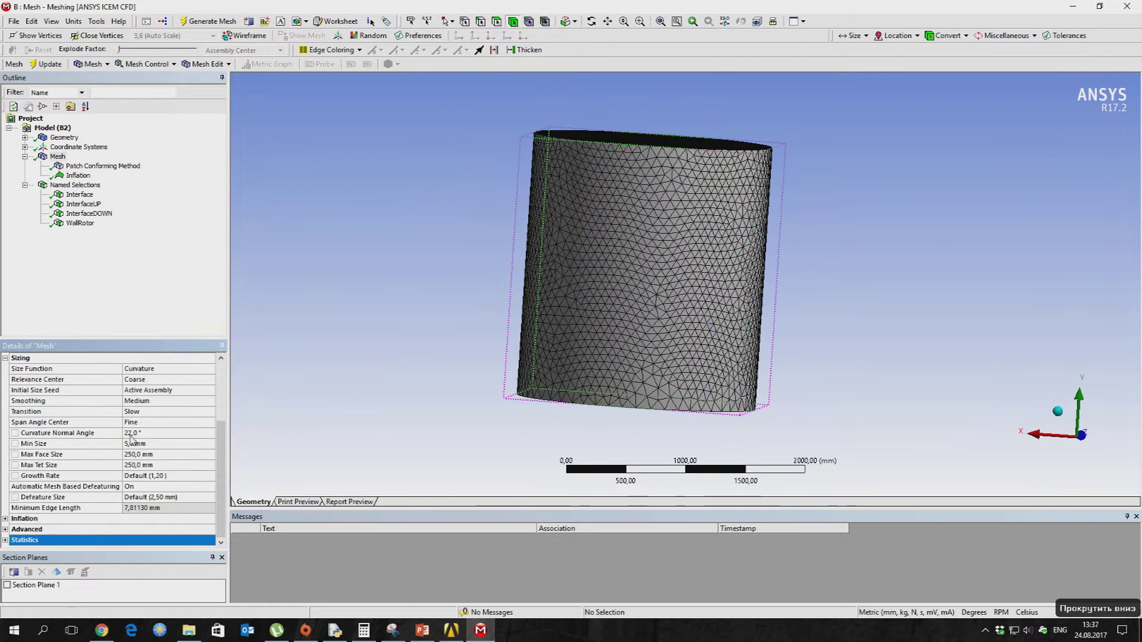
{"action": "left_click", "coordinate": [5, 540]}
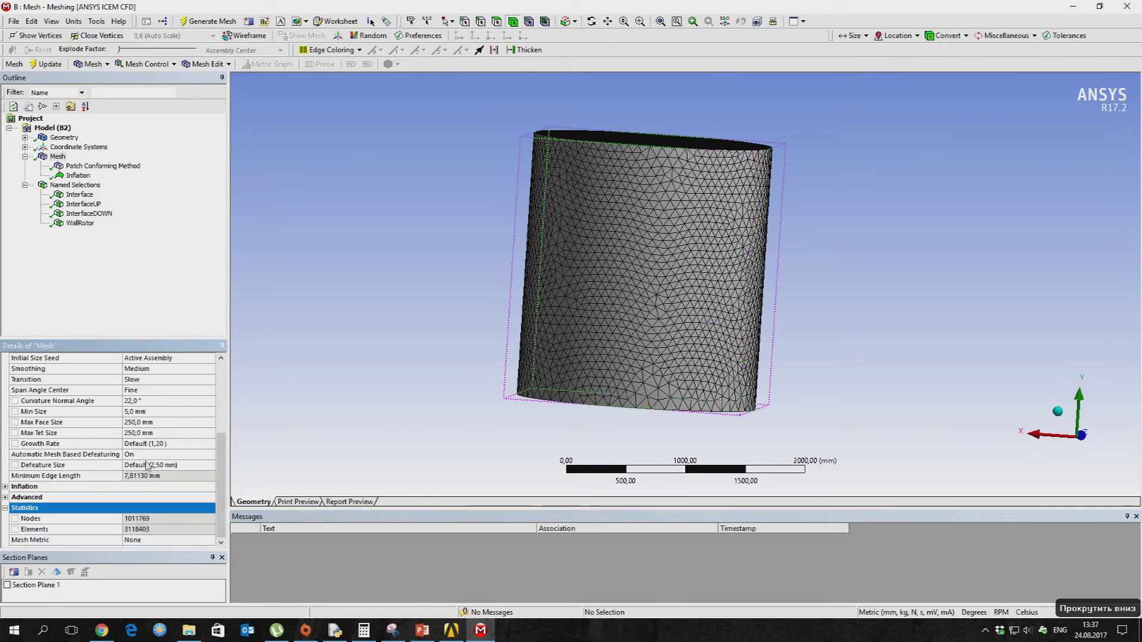
{"action": "left_click", "coordinate": [116, 541]}
{"action": "left_click", "coordinate": [211, 540]}
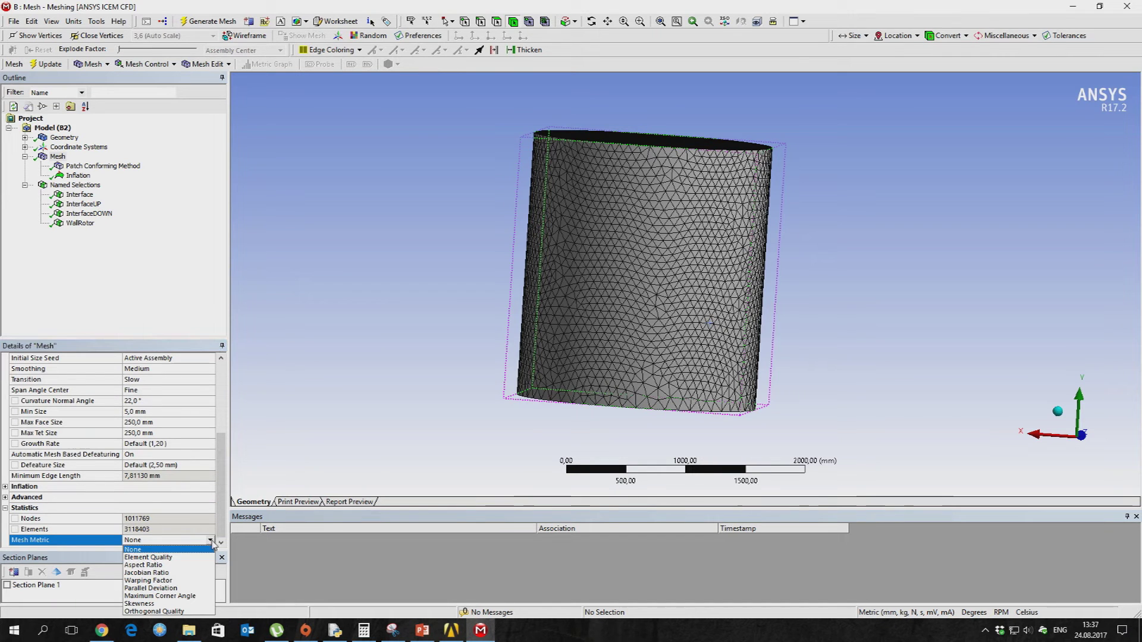
{"action": "left_click", "coordinate": [162, 557]}
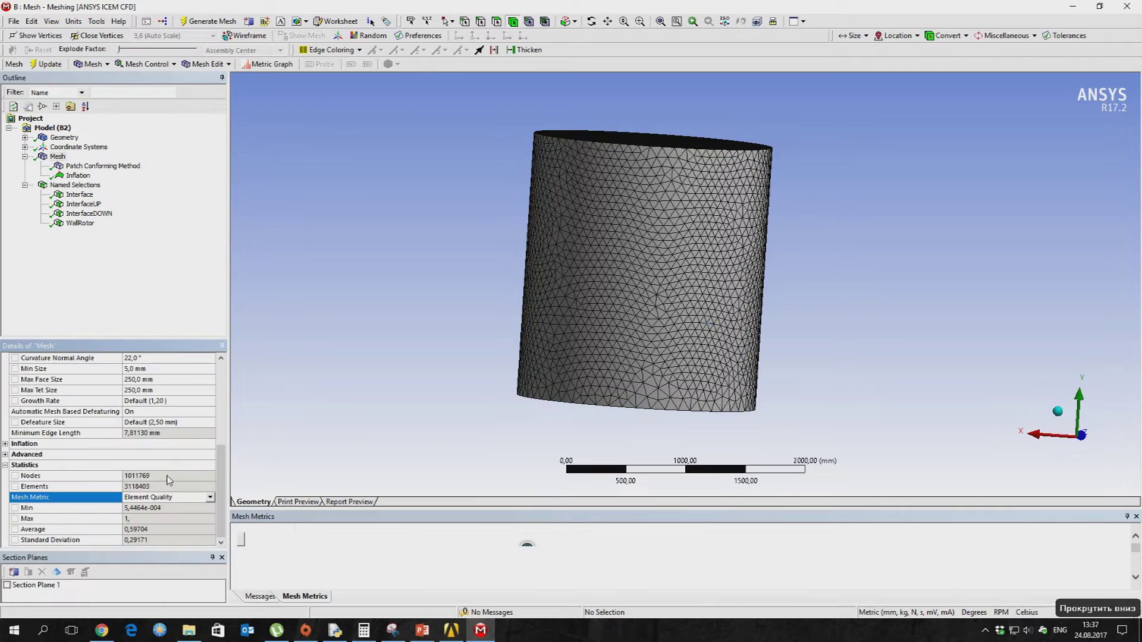
{"action": "middle_click_drag", "start_coordinate": [643, 311], "coordinate": [613, 309]}
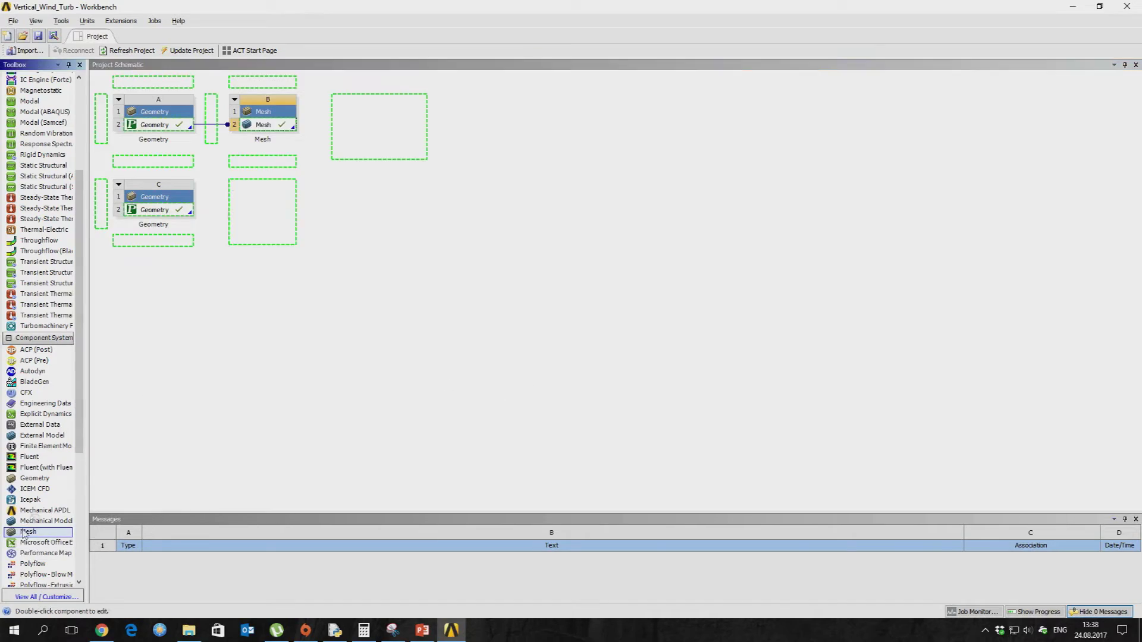
Switch to Workbench, add a second Mesh component system and link the outer domain's geometry to it.
{"action": "left_click_drag", "start_coordinate": [24, 533], "coordinate": [242, 209]}
{"action": "left_click_drag", "start_coordinate": [166, 214], "coordinate": [291, 219]}
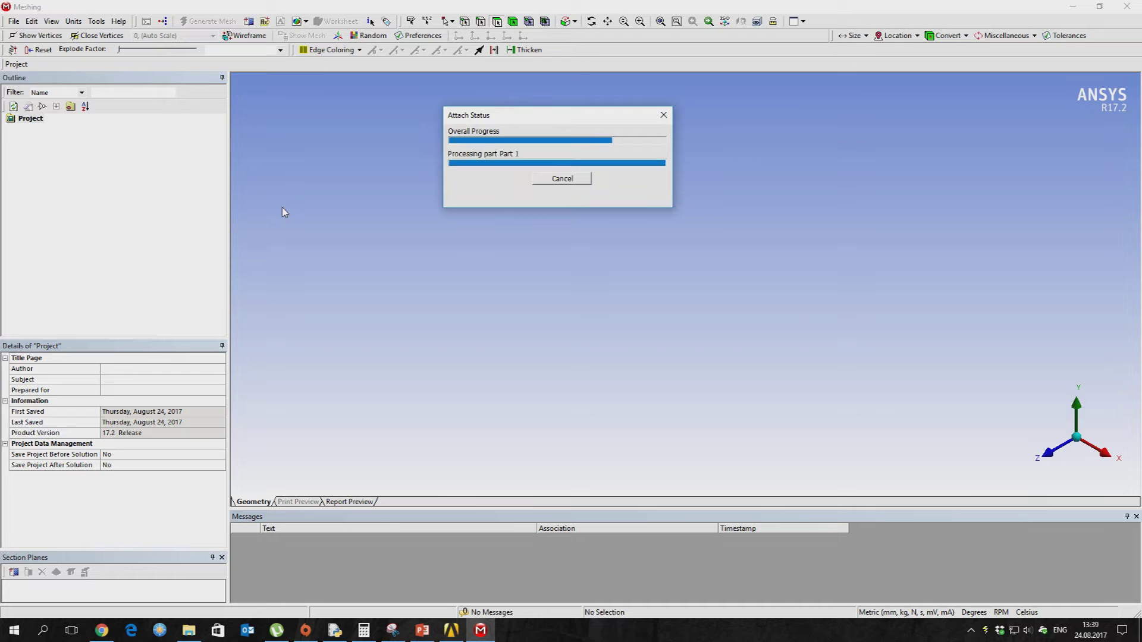
Create a named selection called Inlet from the front face of the outer box domain.
{"action": "middle_click_drag", "start_coordinate": [464, 239], "coordinate": [581, 230]}
{"action": "left_click", "coordinate": [586, 273]}
{"action": "right_click", "coordinate": [586, 275]}
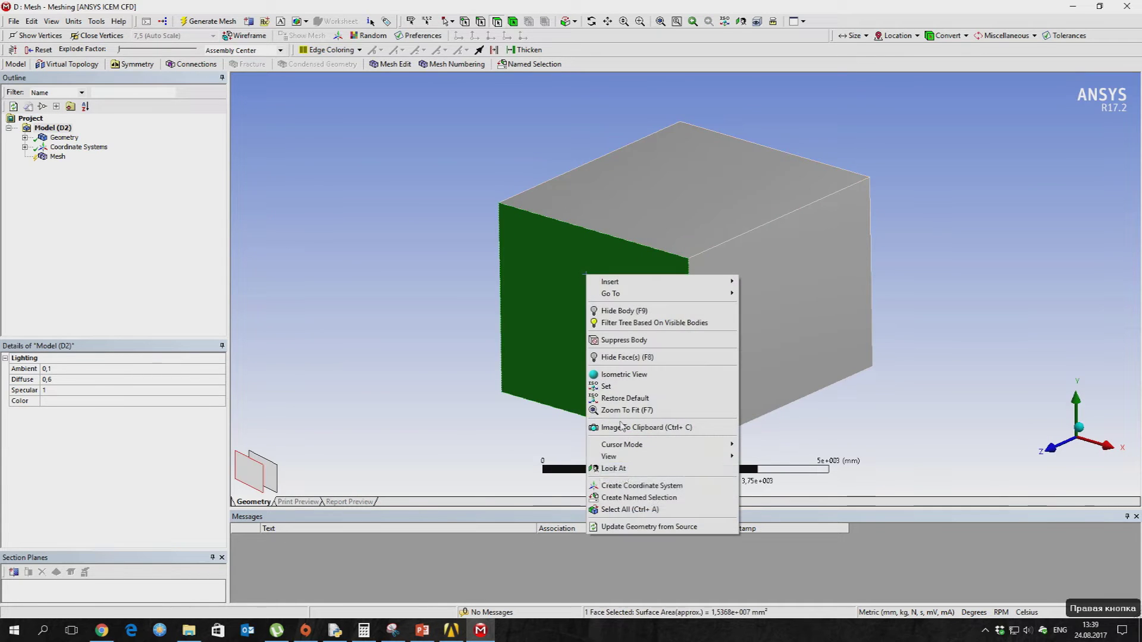
{"action": "left_click", "coordinate": [655, 498]}
{"action": "key", "text": "BackSpace"}
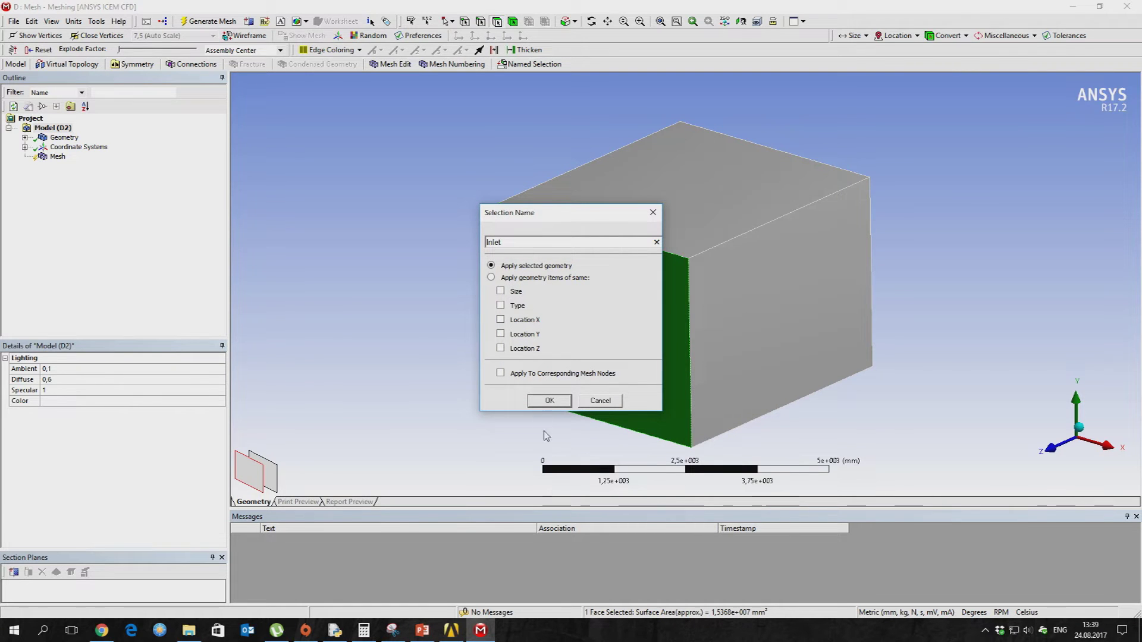
{"action": "left_click", "coordinate": [550, 400]}
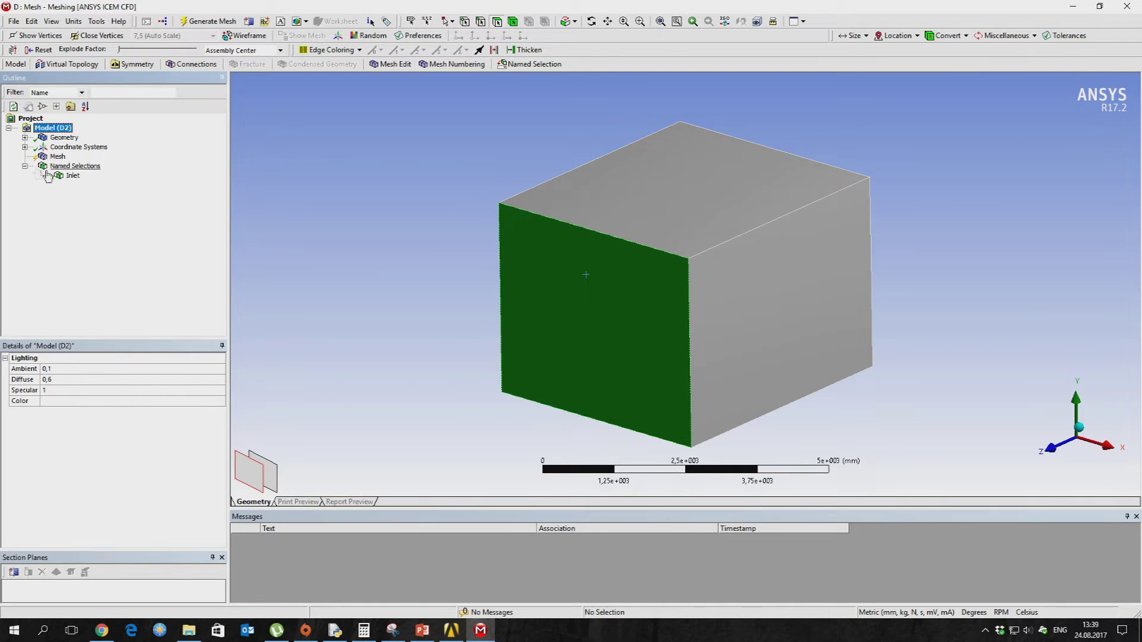
Hide the face belonging to the Inlet named selection.
{"action": "right_click", "coordinate": [68, 173]}
{"action": "left_click", "coordinate": [101, 264]}
{"action": "mouse_move", "coordinate": [571, 311]}
{"action": "middle_mouse_down"}
{"action": "mouse_move", "coordinate": [700, 281]}
{"action": "mouse_move", "coordinate": [586, 300]}
{"action": "middle_mouse_up"}
Create a named selection called Open from the four outer box faces adjoining the inlet face.
{"action": "left_click", "coordinate": [779, 289]}
{"action": "mouse_move", "coordinate": [637, 266]}
{"action": "middle_mouse_down"}
{"action": "mouse_move", "coordinate": [751, 262]}
{"action": "mouse_move", "coordinate": [636, 277]}
{"action": "middle_mouse_up"}
{"action": "left_click", "coordinate": [557, 222], "text": "ctrl"}
{"action": "left_click", "coordinate": [677, 209], "text": "ctrl"}
{"action": "middle_click_drag", "start_coordinate": [677, 212], "coordinate": [635, 282]}
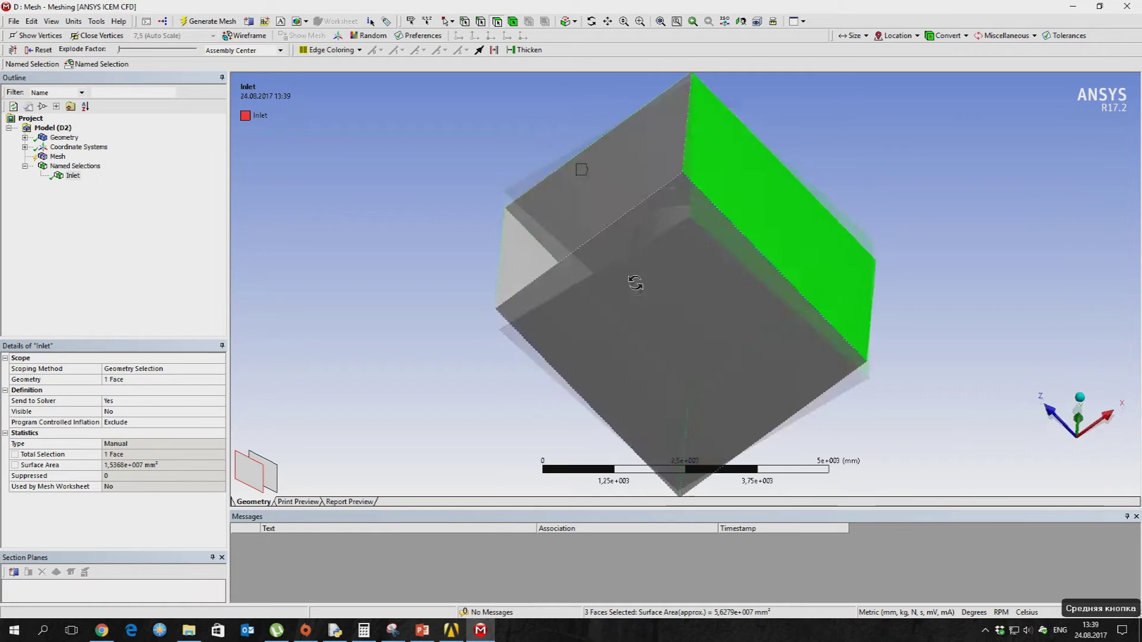
{"action": "left_click", "coordinate": [637, 284], "text": "ctrl"}
{"action": "right_click", "coordinate": [637, 280]}
{"action": "left_click", "coordinate": [683, 515]}
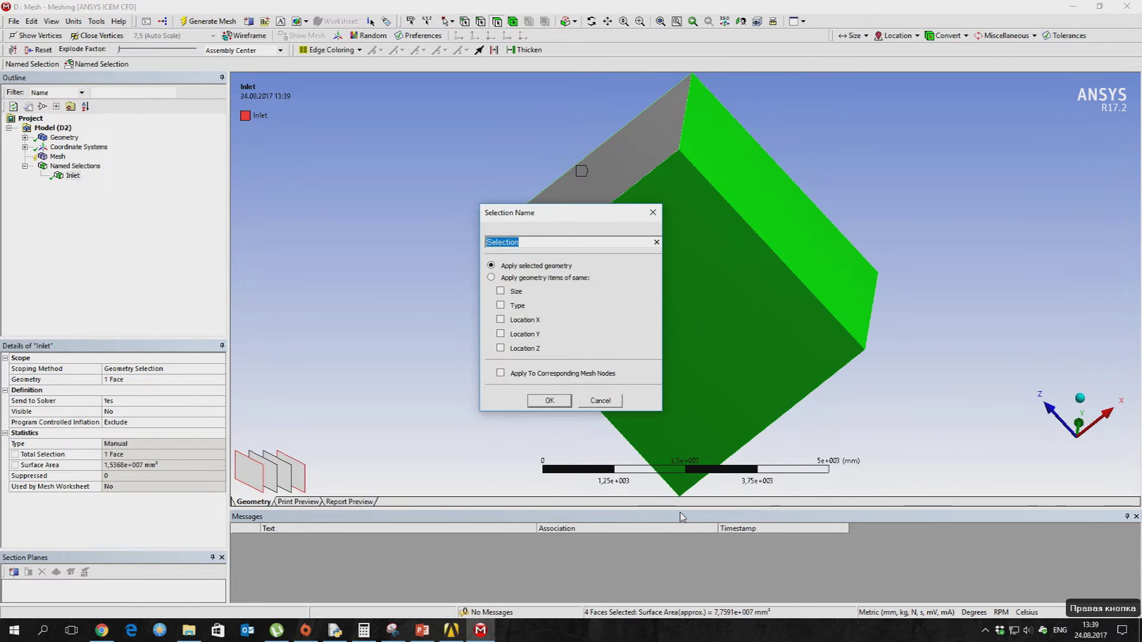
{"action": "type", "text": "Open"}
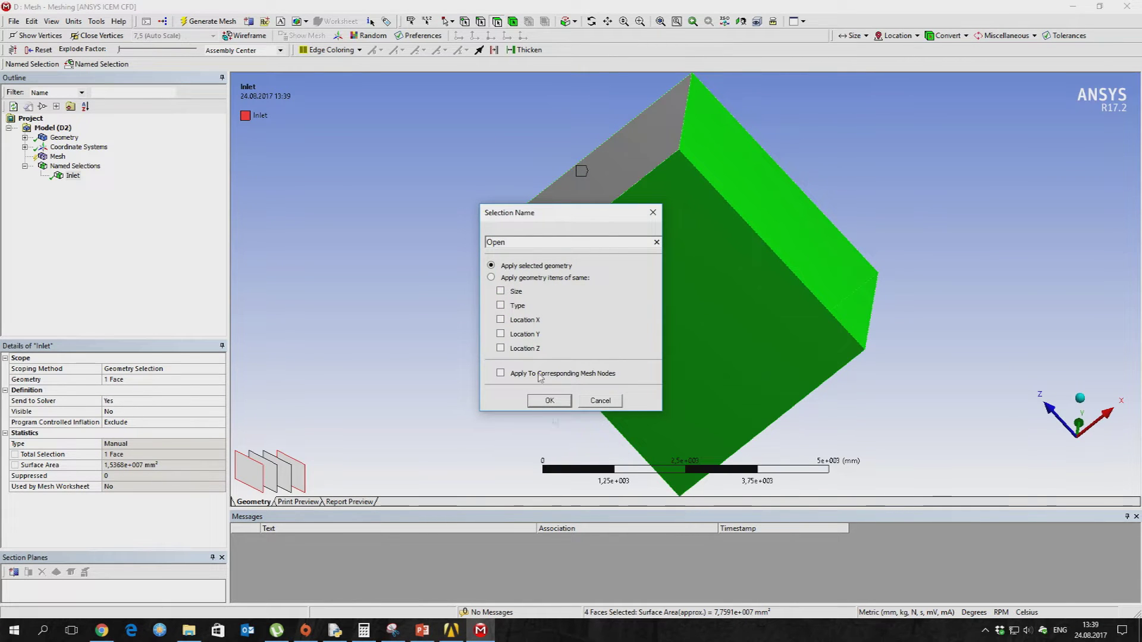
{"action": "left_click", "coordinate": [548, 401]}
Hide the faces of the Open selection and start a new named selection on the inner cylindrical surface.
{"action": "right_click", "coordinate": [73, 185]}
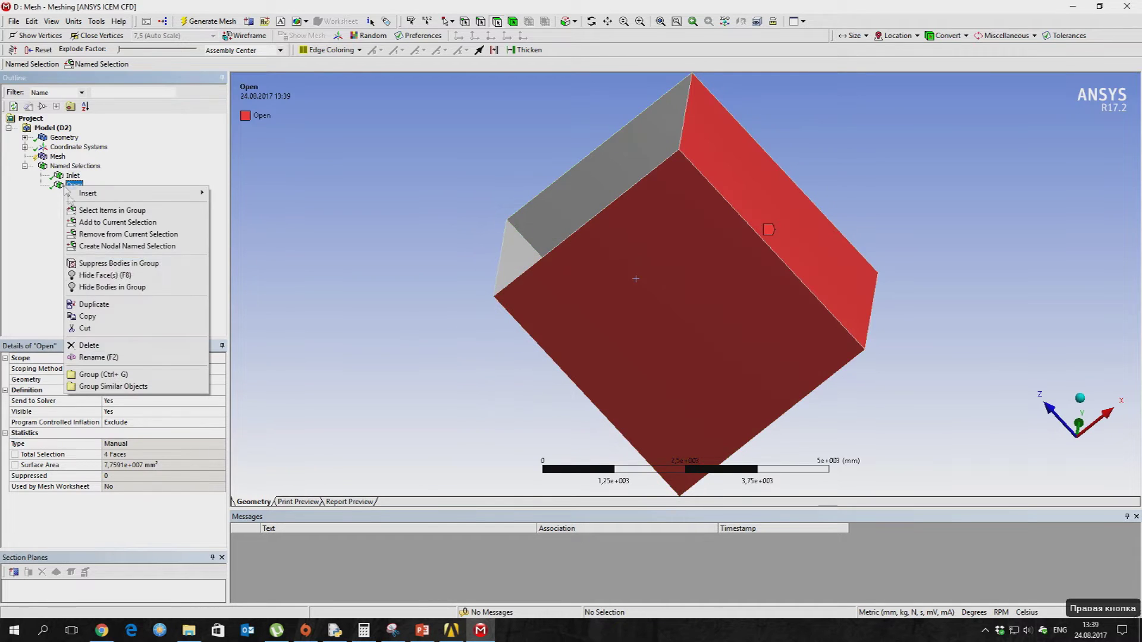
{"action": "left_click", "coordinate": [99, 276]}
{"action": "middle_click_drag", "start_coordinate": [684, 309], "coordinate": [688, 327]}
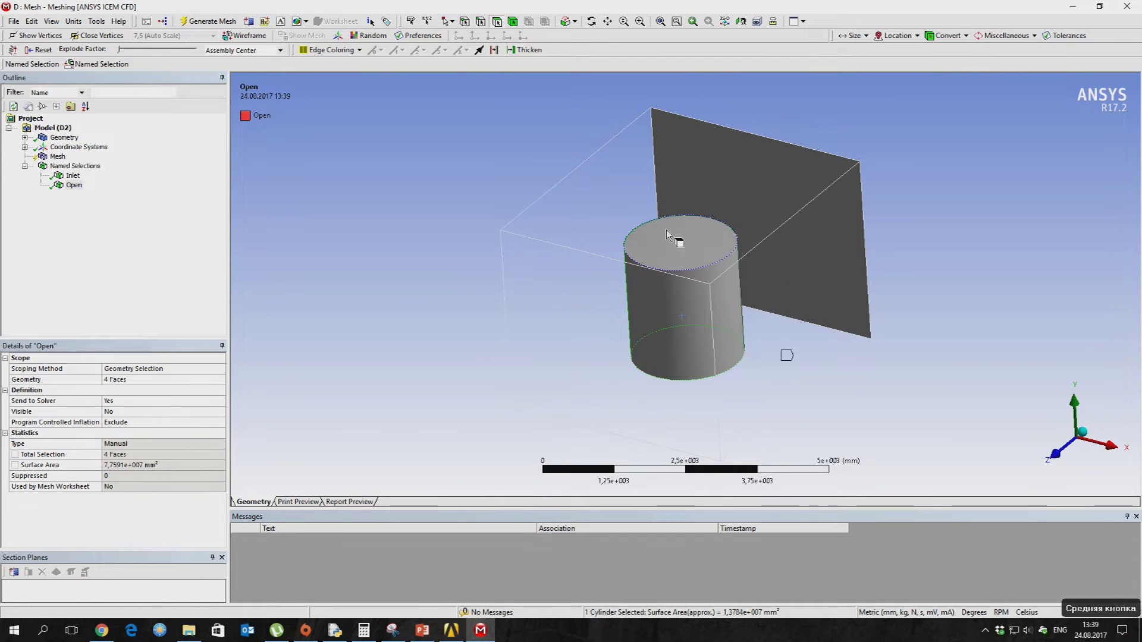
{"action": "right_click", "coordinate": [692, 297]}
{"action": "left_click", "coordinate": [745, 533]}
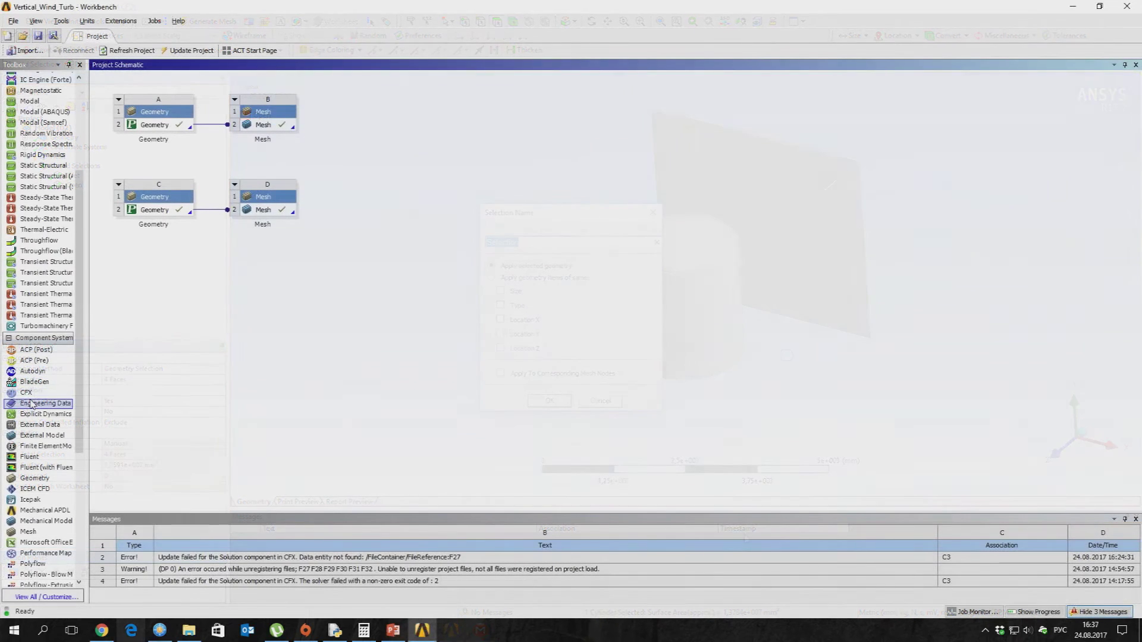
Switch to Workbench, add a CFX component system and connect both Mesh cells to its Setup cell.
{"action": "left_click_drag", "start_coordinate": [26, 393], "coordinate": [381, 125]}
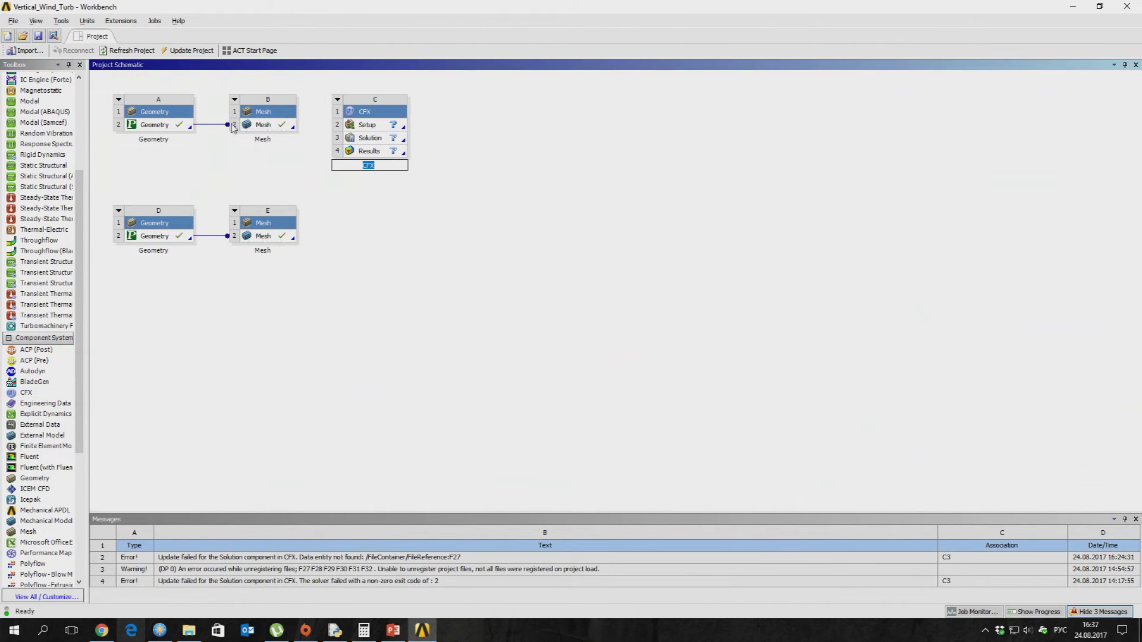
{"action": "left_click", "coordinate": [385, 202]}
{"action": "left_click_drag", "start_coordinate": [283, 131], "coordinate": [391, 125]}
{"action": "left_click_drag", "start_coordinate": [279, 237], "coordinate": [392, 124]}
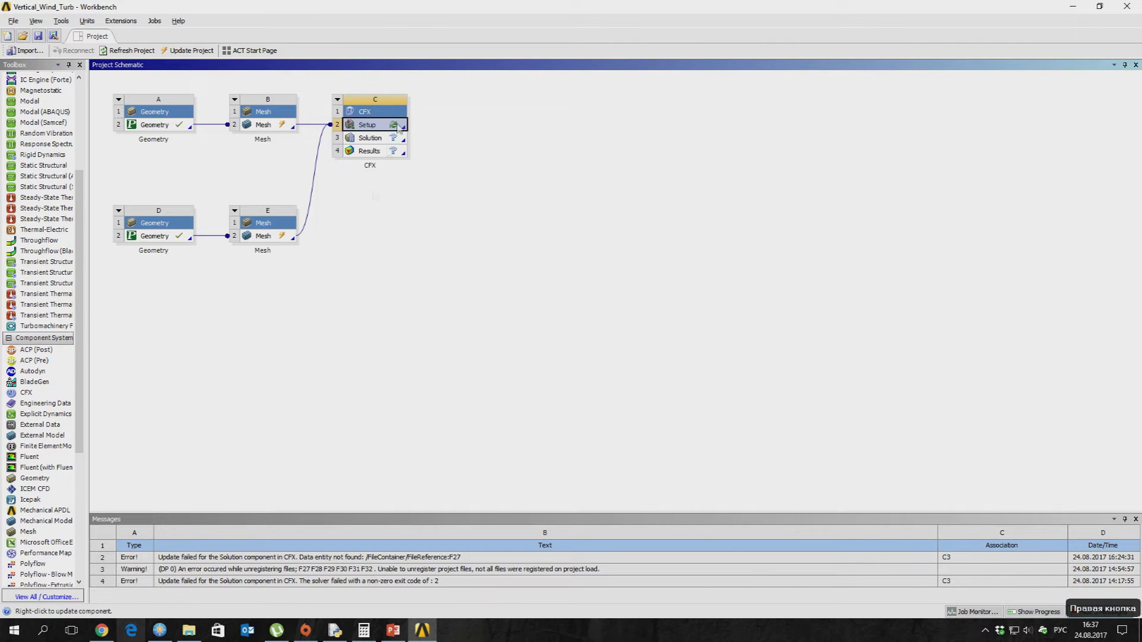
Update the Mesh cells of both mesh systems in the project schematic.
{"action": "right_click", "coordinate": [290, 125]}
{"action": "left_click", "coordinate": [311, 176]}
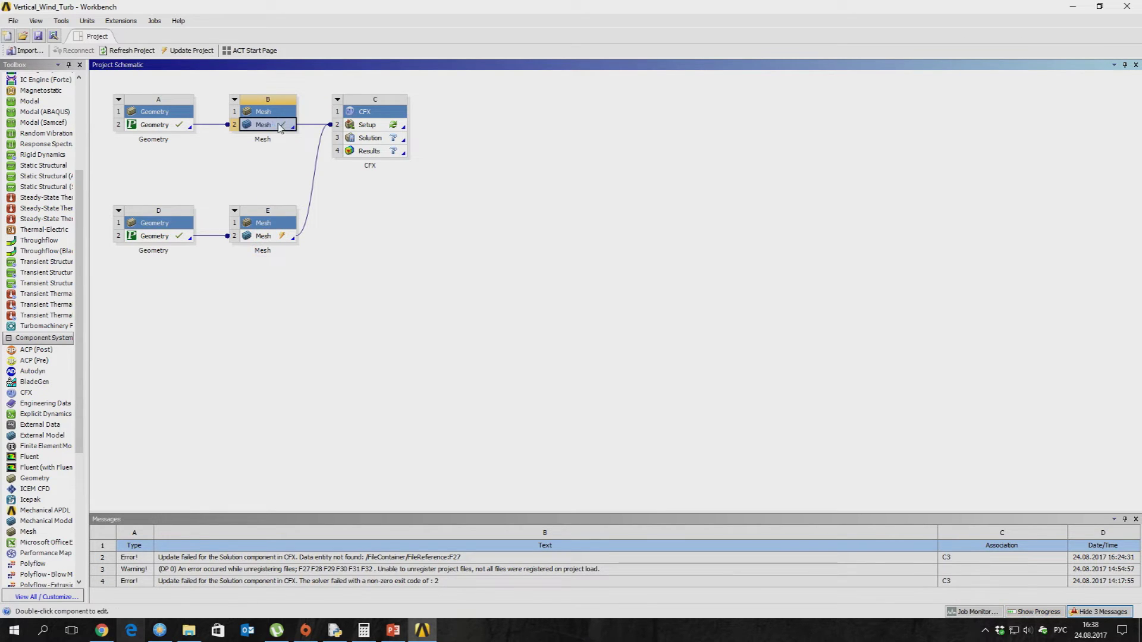
{"action": "right_click", "coordinate": [290, 236]}
{"action": "left_click", "coordinate": [315, 289]}
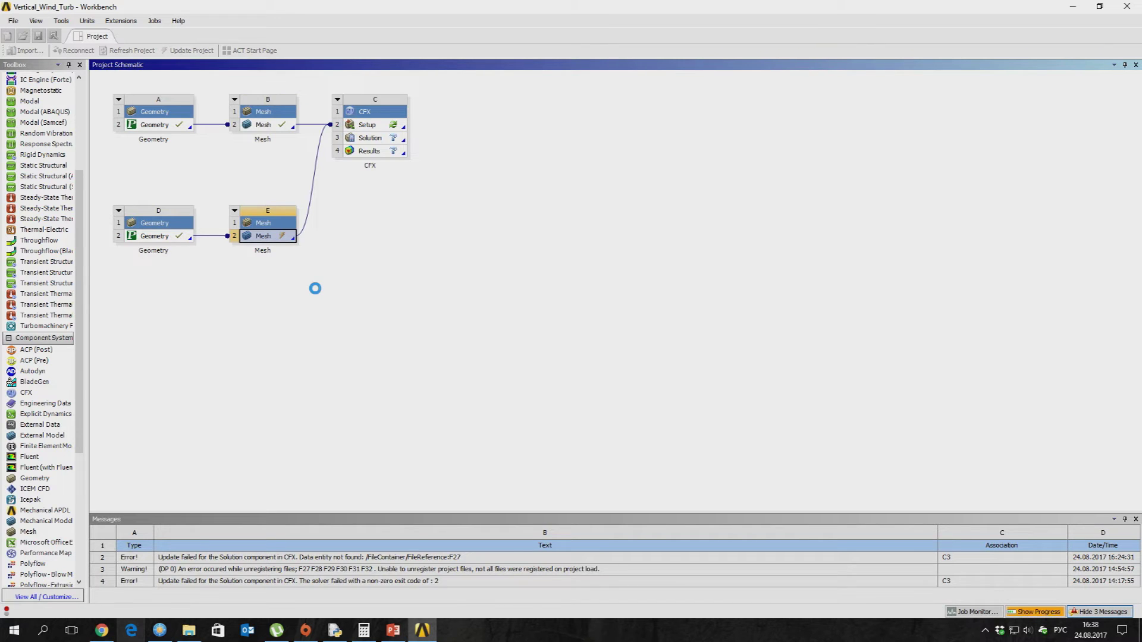
Open the CFX system's Setup in CFX-Pre and select the Default Domain to highlight its extent.
{"action": "double_click", "coordinate": [392, 127]}
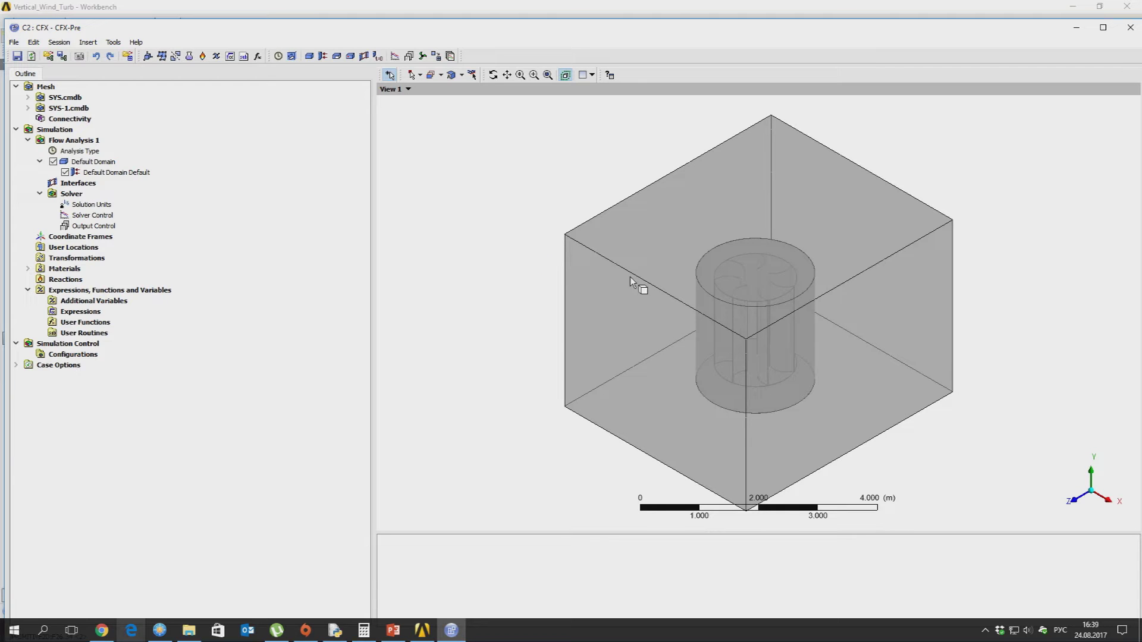
{"action": "left_click", "coordinate": [78, 152]}
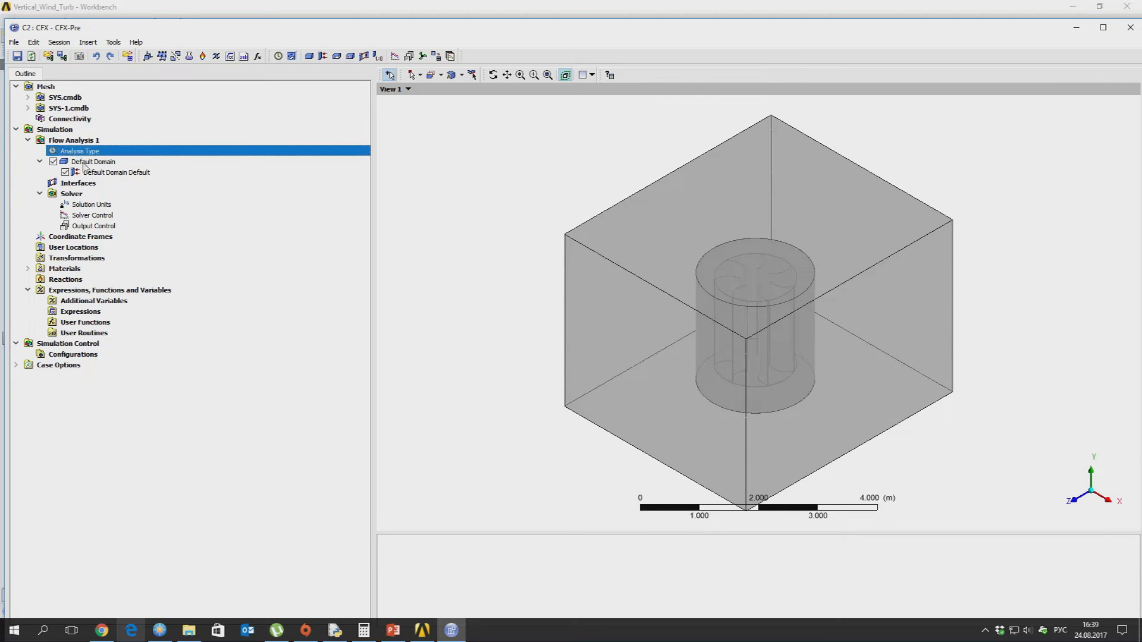
{"action": "left_click", "coordinate": [82, 162]}
{"action": "right_click", "coordinate": [84, 162]}
{"action": "key", "text": "Escape"}
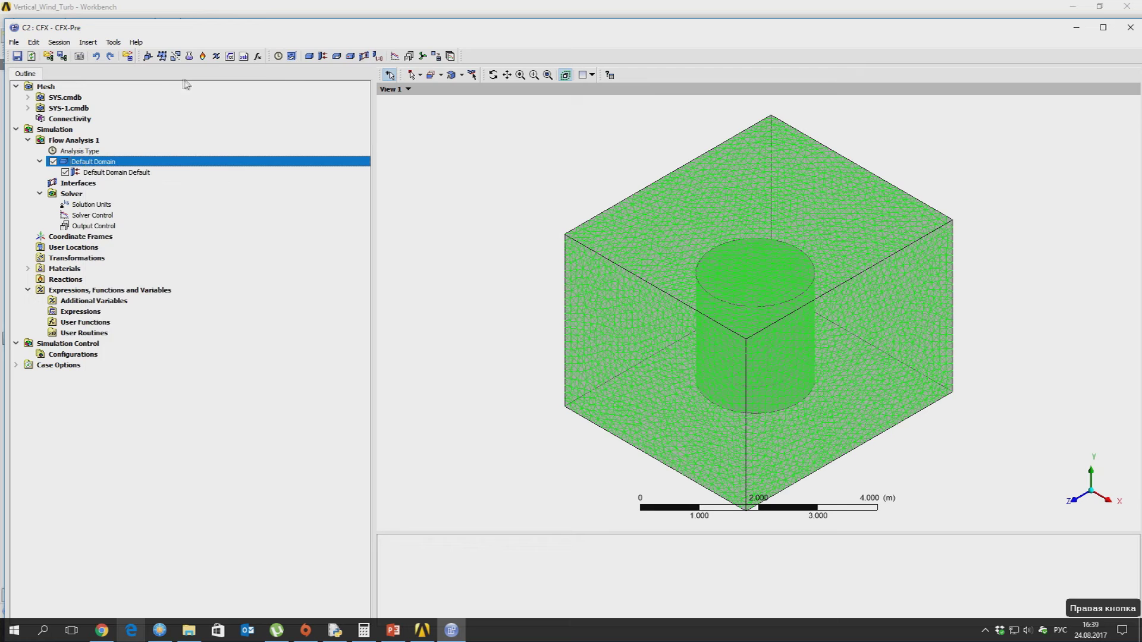
Insert a domain named Rotor and set its location to the cylindrical rotor volume B119.
{"action": "left_click", "coordinate": [317, 58]}
{"action": "key", "text": "BackSpace"}
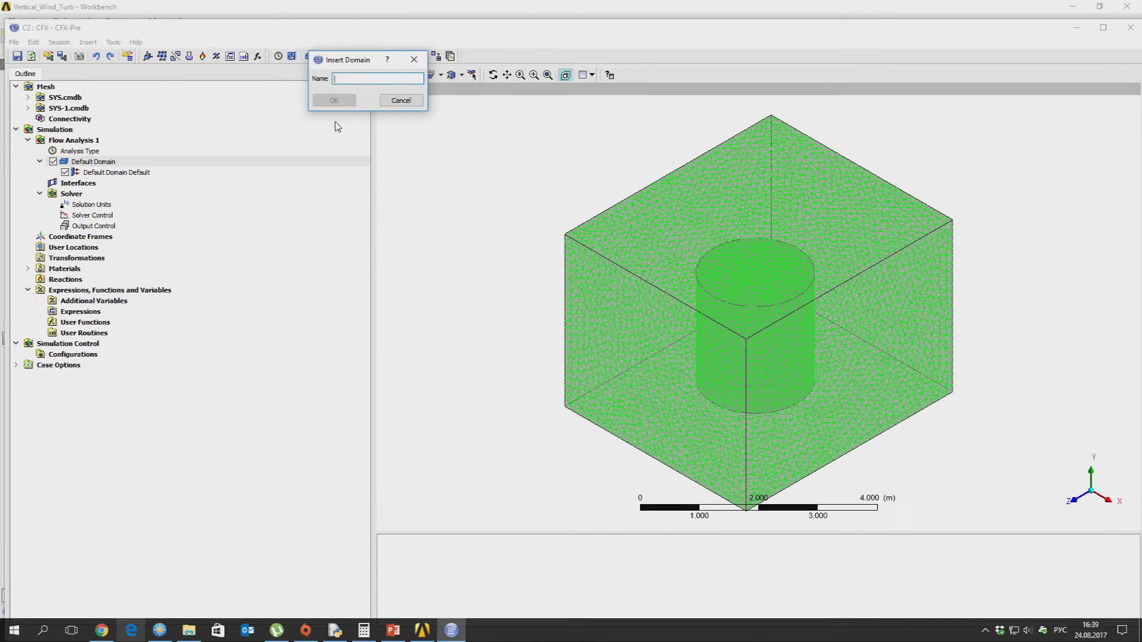
{"action": "key", "text": "alt+shift"}
{"action": "type", "text": "Rotor"}
{"action": "left_click", "coordinate": [334, 100]}
{"action": "left_click", "coordinate": [337, 125]}
{"action": "left_click", "coordinate": [144, 139]}
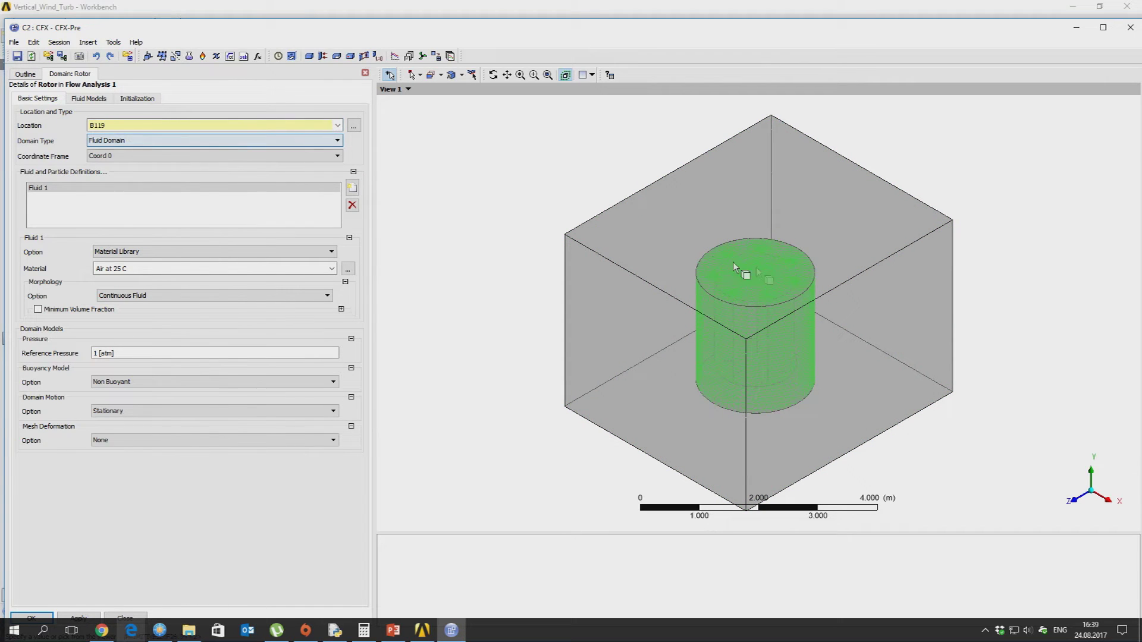
Set the Rotor domain's reference pressure to 0 atm and its domain motion to Rotating.
{"action": "left_click", "coordinate": [114, 353]}
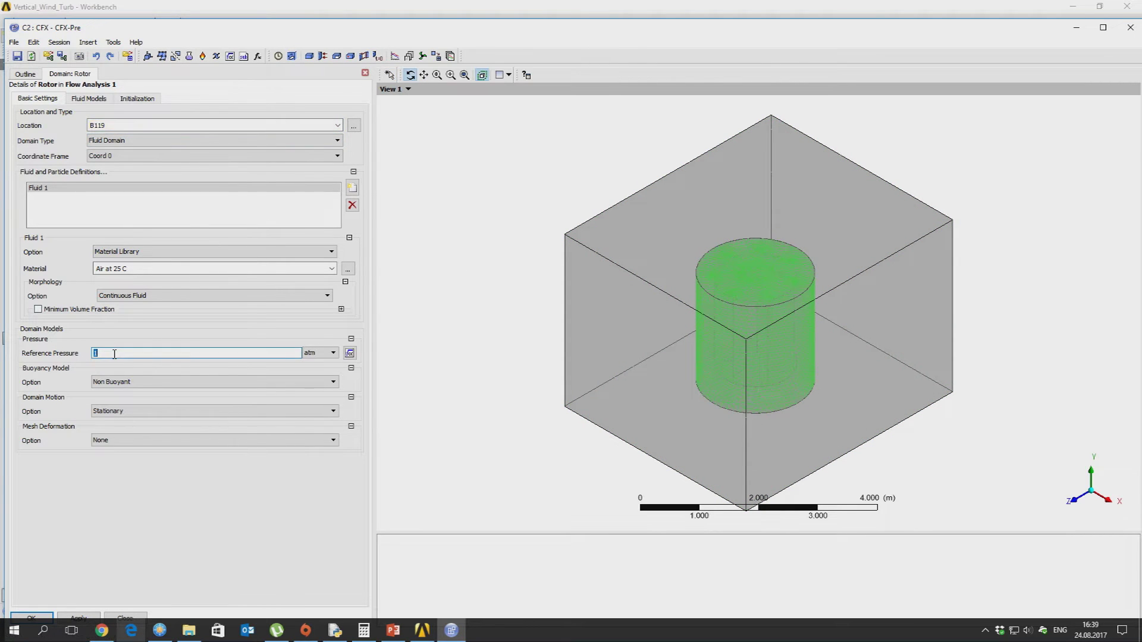
{"action": "key", "text": "Return"}
{"action": "left_click", "coordinate": [101, 411]}
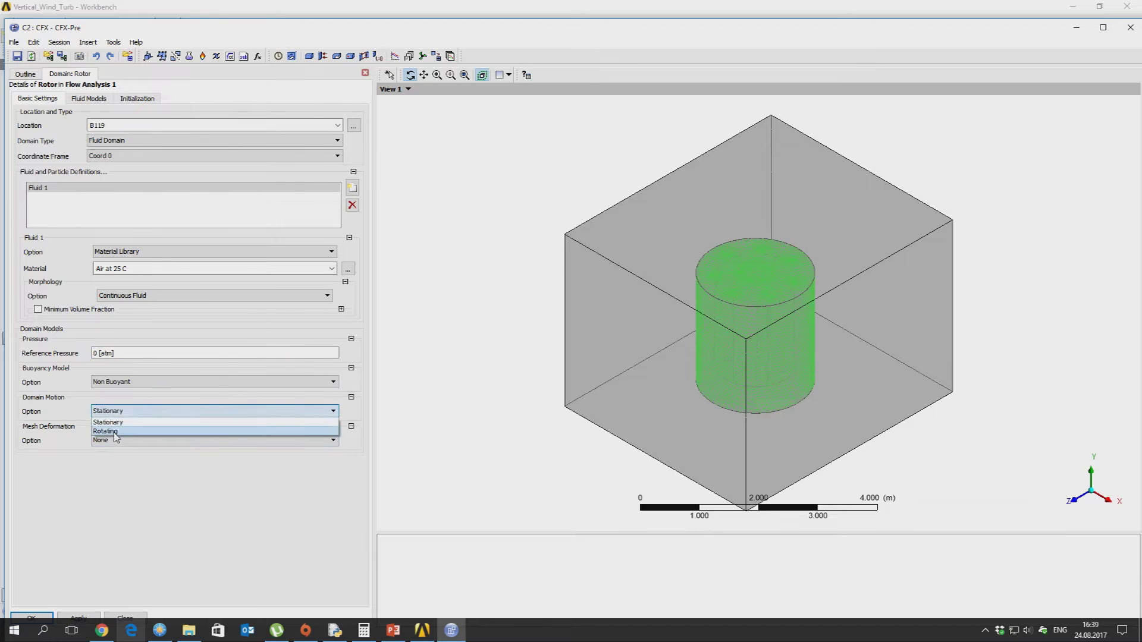
{"action": "left_click", "coordinate": [111, 430]}
Set the Rotor domain's angular velocity to -100 rev min^-1 with Global Y as the rotation axis.
{"action": "left_click", "coordinate": [110, 428]}
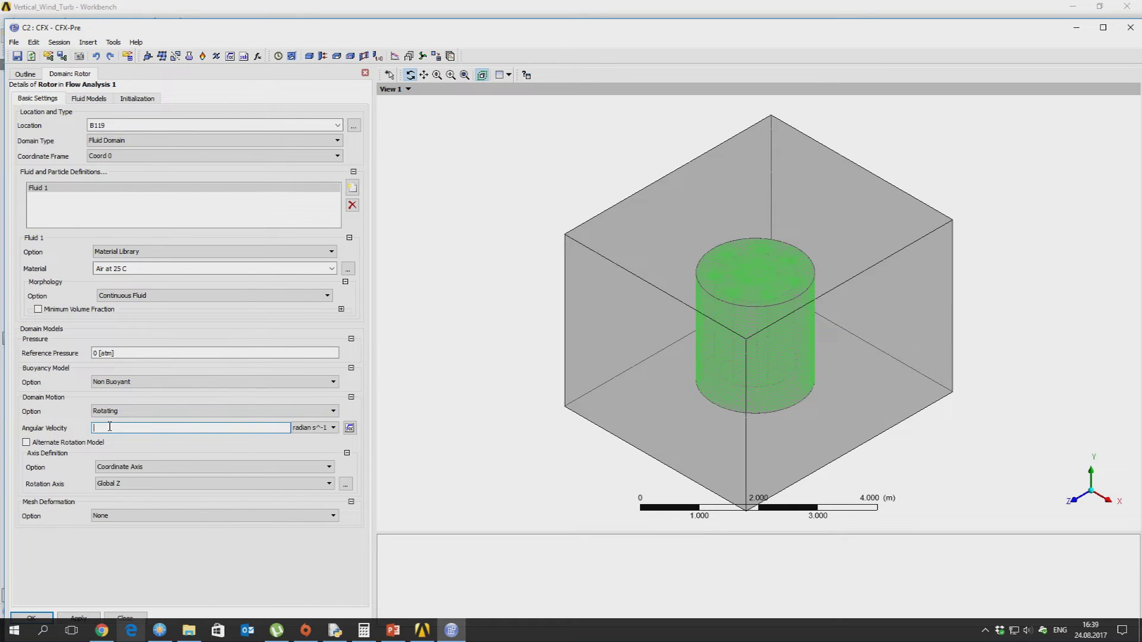
{"action": "left_click", "coordinate": [304, 429]}
{"action": "left_click", "coordinate": [309, 458]}
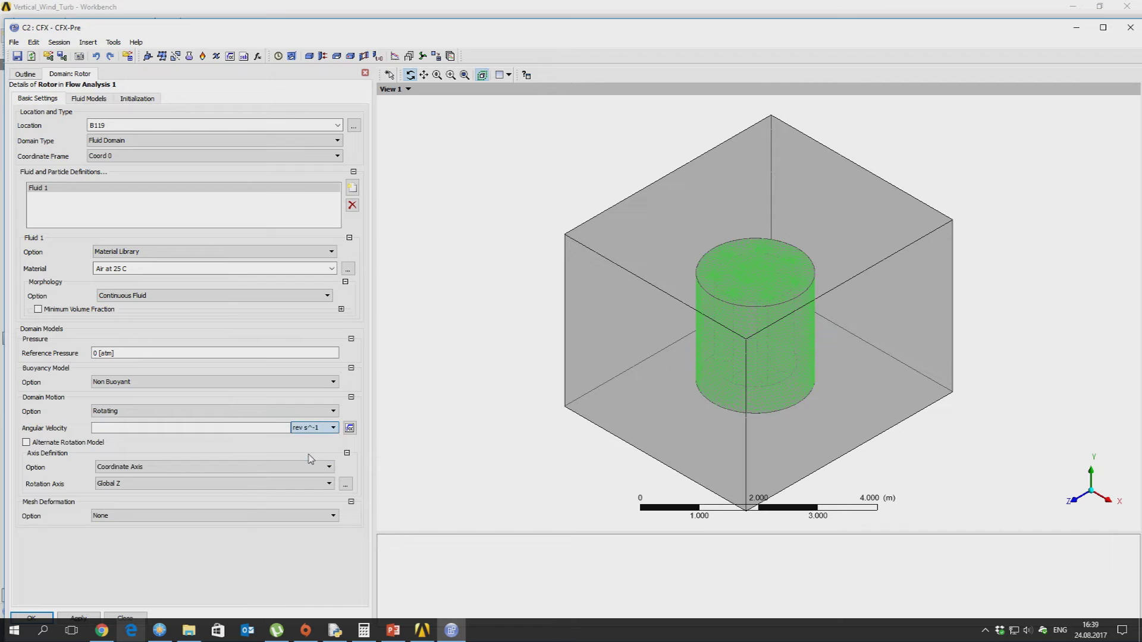
{"action": "left_click", "coordinate": [315, 429]}
{"action": "left_click", "coordinate": [314, 443]}
{"action": "left_click", "coordinate": [221, 430]}
{"action": "left_click", "coordinate": [313, 428]}
{"action": "left_click", "coordinate": [311, 455]}
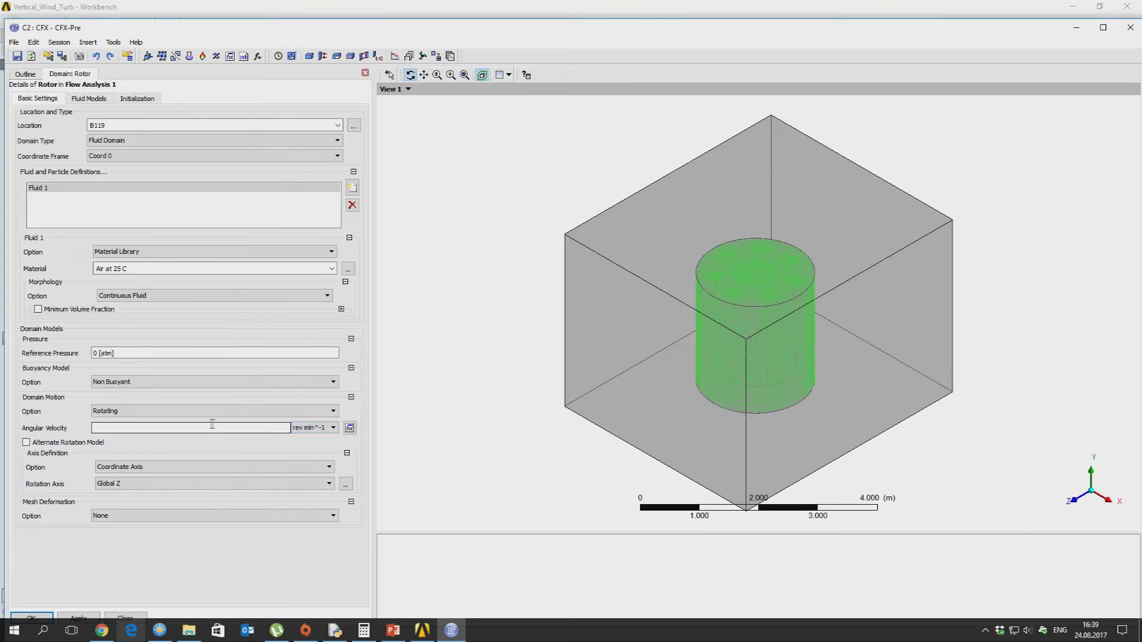
{"action": "type", "text": "-100"}
{"action": "left_click", "coordinate": [137, 484]}
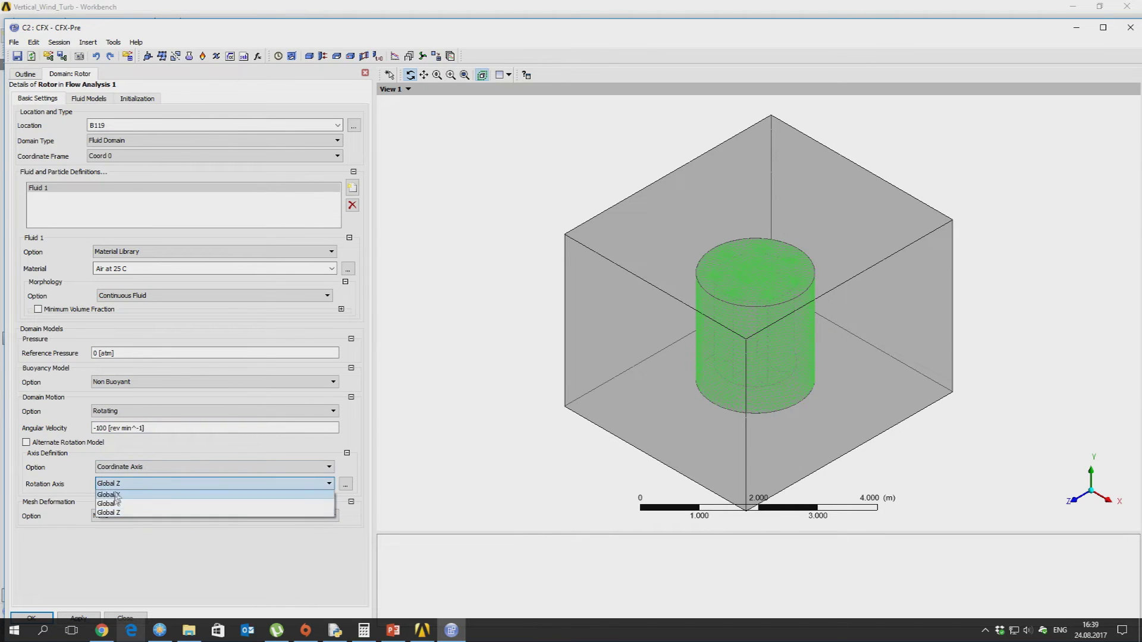
{"action": "left_click", "coordinate": [116, 505]}
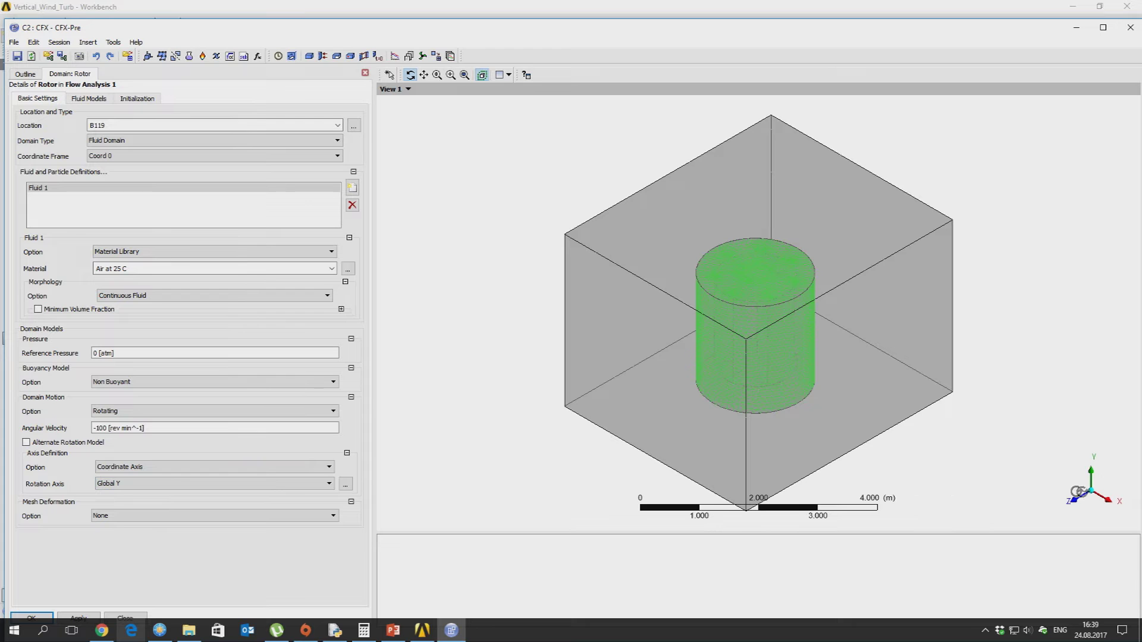
Set the Rotor domain's heat transfer option to None and apply the domain settings.
{"action": "middle_click_drag", "start_coordinate": [946, 451], "coordinate": [982, 422]}
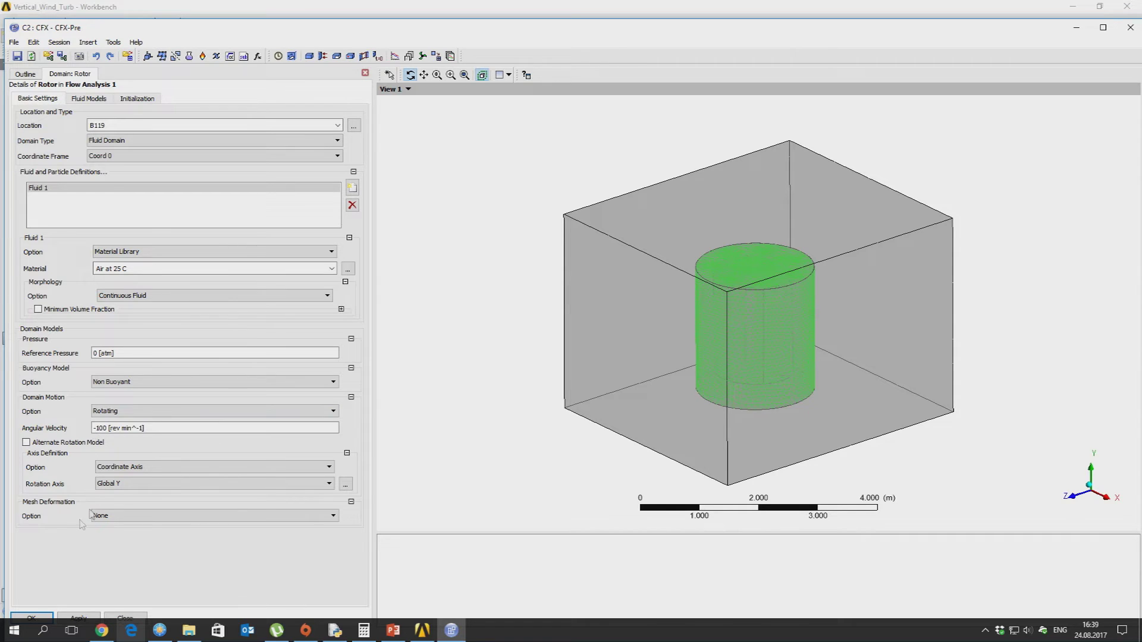
{"action": "left_click", "coordinate": [33, 617]}
{"action": "left_click", "coordinate": [87, 99]}
{"action": "left_click", "coordinate": [179, 126]}
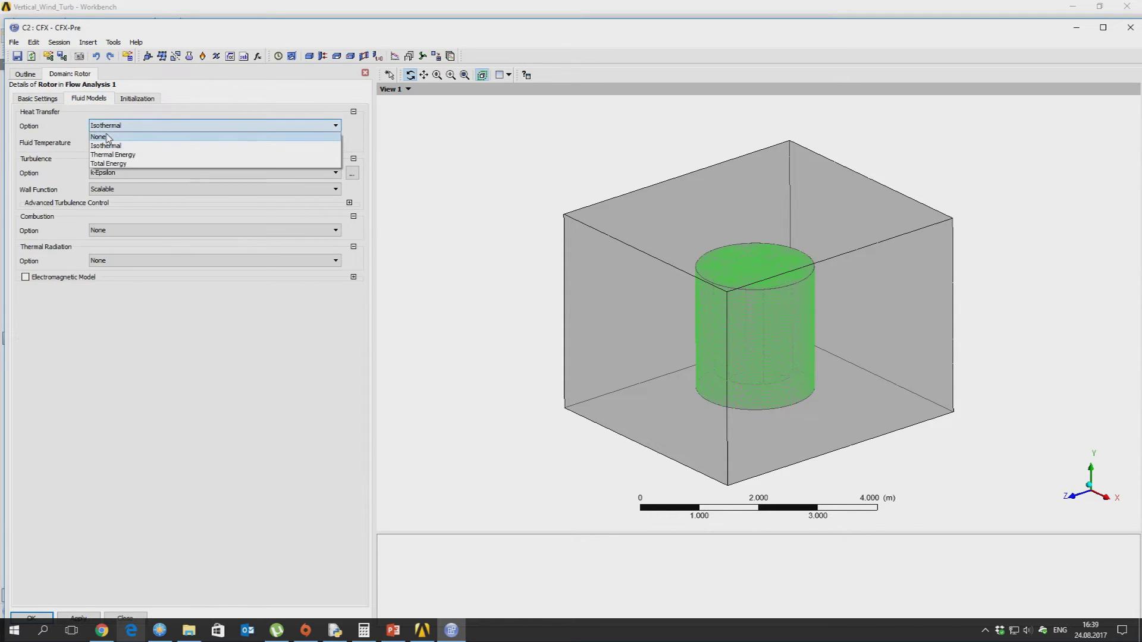
{"action": "left_click", "coordinate": [119, 136]}
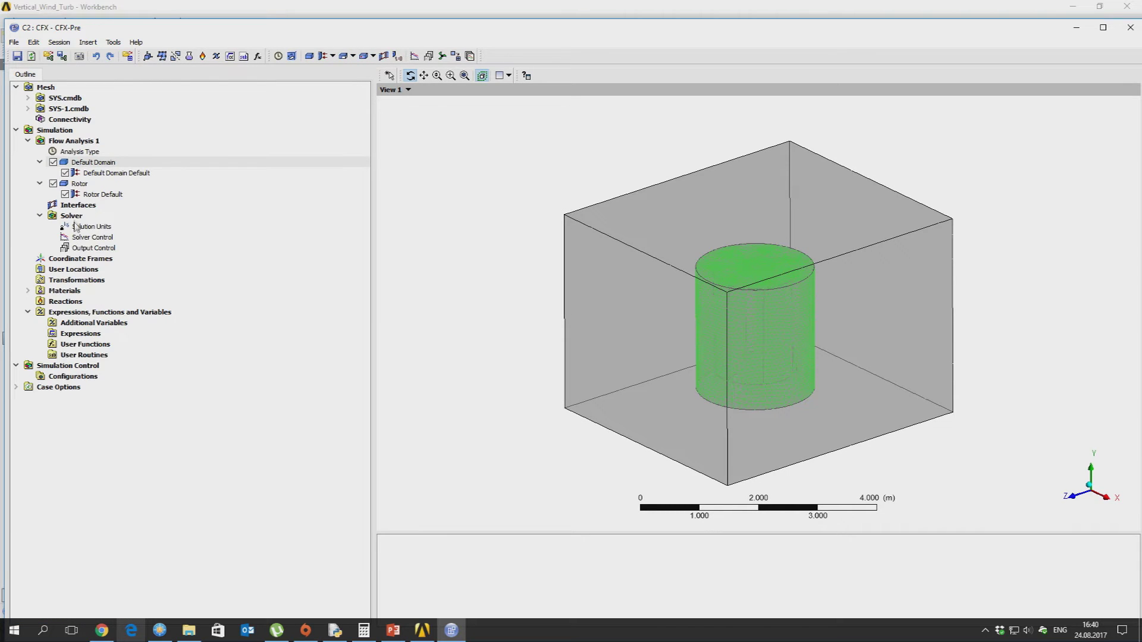
Insert a second domain with the default name and set its location to the outer box volume B34.
{"action": "right_click", "coordinate": [85, 163]}
{"action": "left_click", "coordinate": [305, 62]}
{"action": "left_click", "coordinate": [310, 56]}
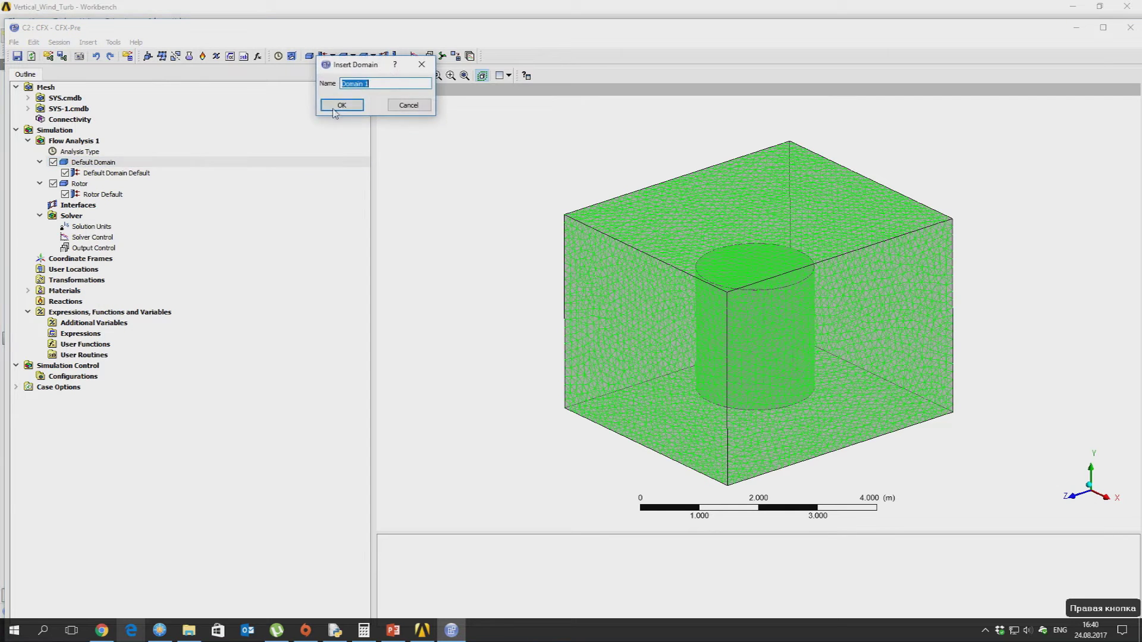
{"action": "left_click", "coordinate": [344, 106]}
{"action": "left_click", "coordinate": [338, 126]}
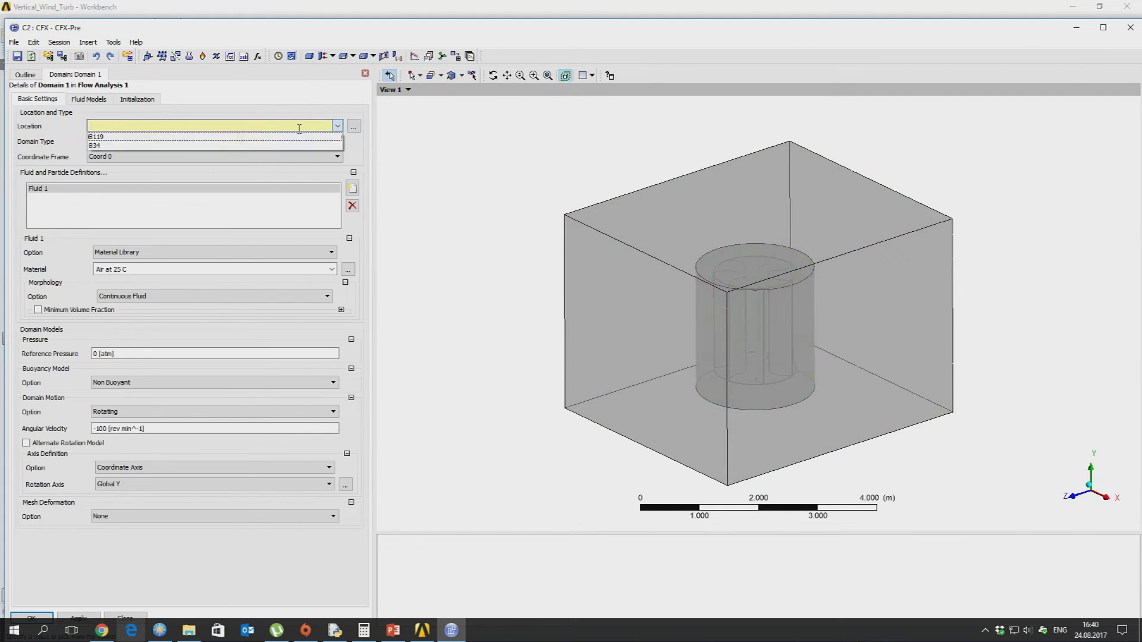
{"action": "left_click", "coordinate": [108, 140]}
{"action": "left_click", "coordinate": [287, 129]}
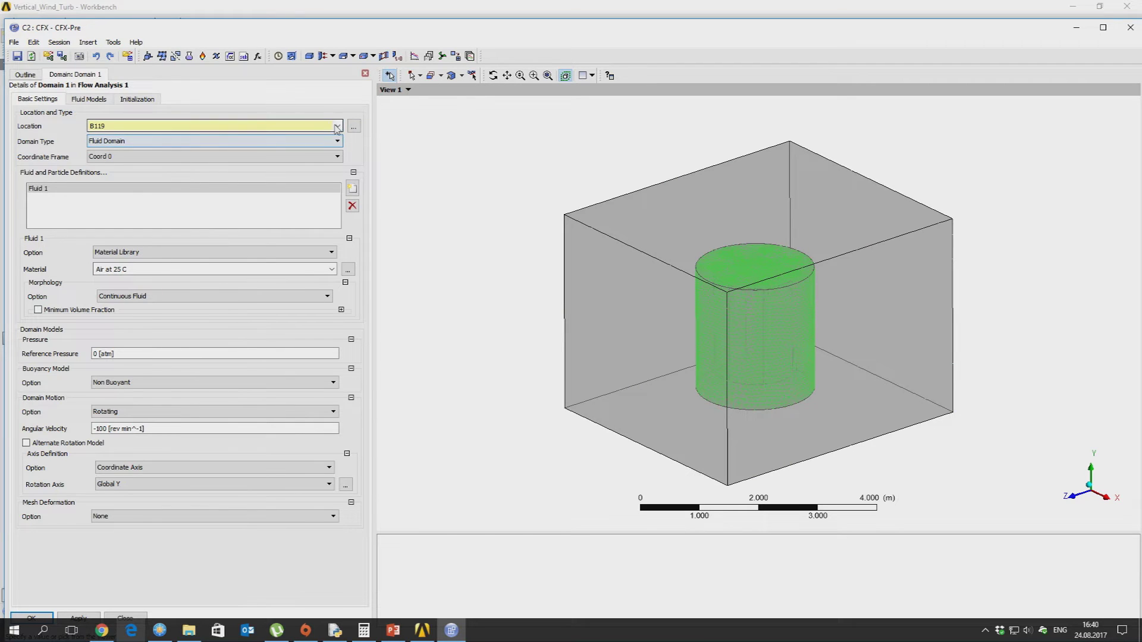
{"action": "left_click", "coordinate": [110, 152]}
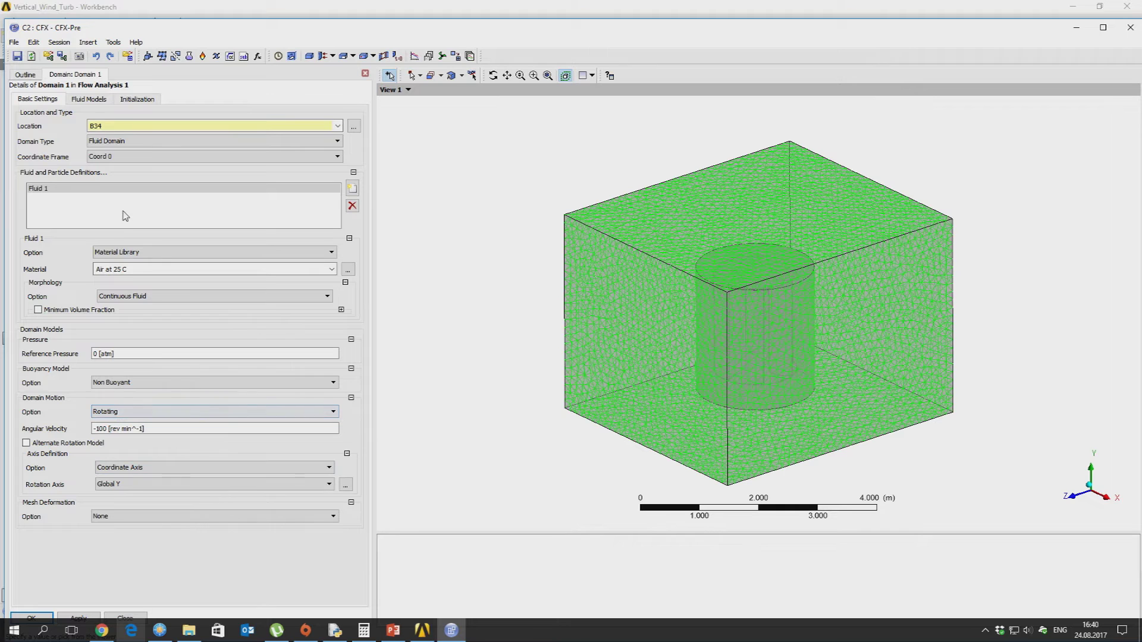
Set Domain 1's domain motion to Stationary, check its fluid models and accept the domain.
{"action": "left_click", "coordinate": [104, 411]}
{"action": "left_click", "coordinate": [106, 421]}
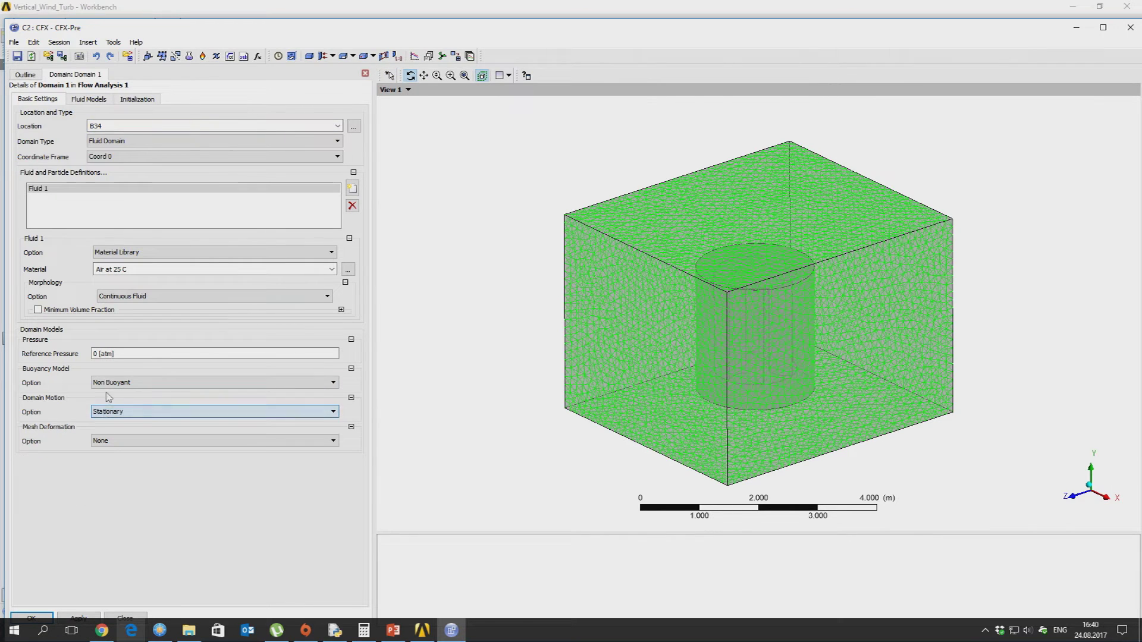
{"action": "left_click", "coordinate": [87, 100]}
{"action": "left_click", "coordinate": [45, 99]}
{"action": "left_click", "coordinate": [37, 619]}
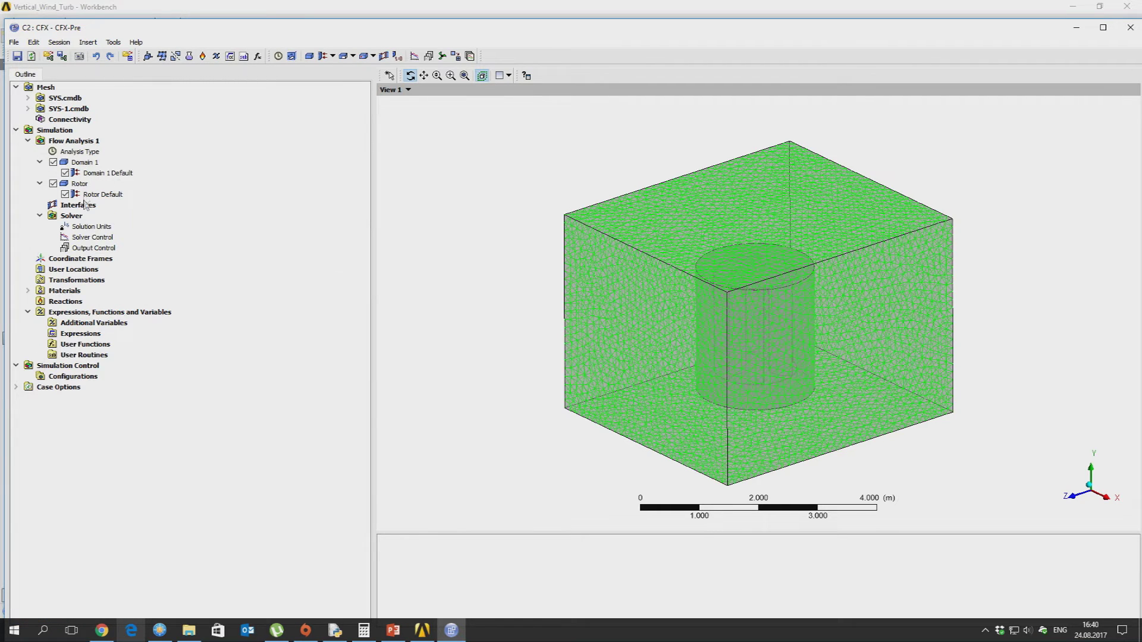
Insert a domain interface pairing region Interface with Interface 2, keeping the frame change option at None.
{"action": "left_click", "coordinate": [86, 205]}
{"action": "right_click", "coordinate": [86, 205]}
{"action": "left_click", "coordinate": [224, 214]}
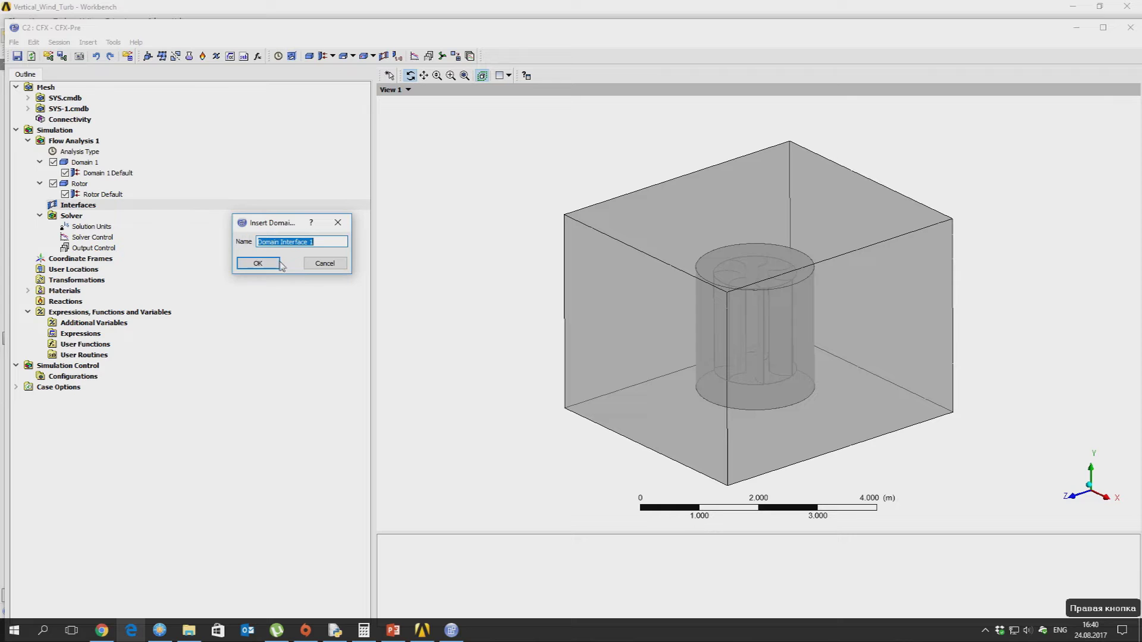
{"action": "left_click", "coordinate": [277, 263]}
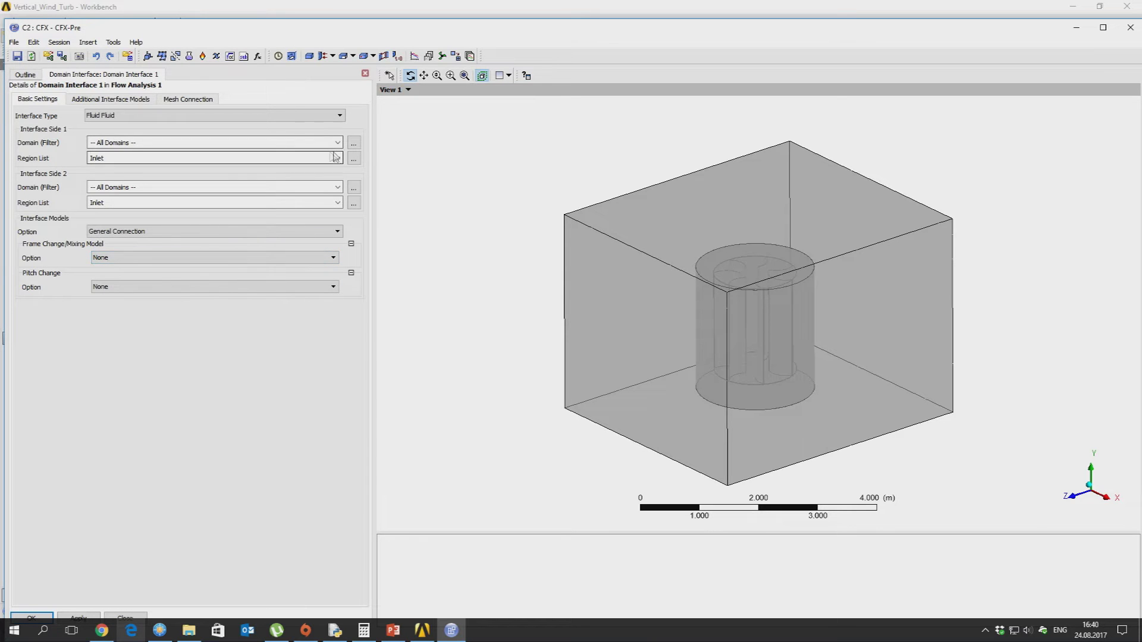
{"action": "left_click", "coordinate": [337, 157]}
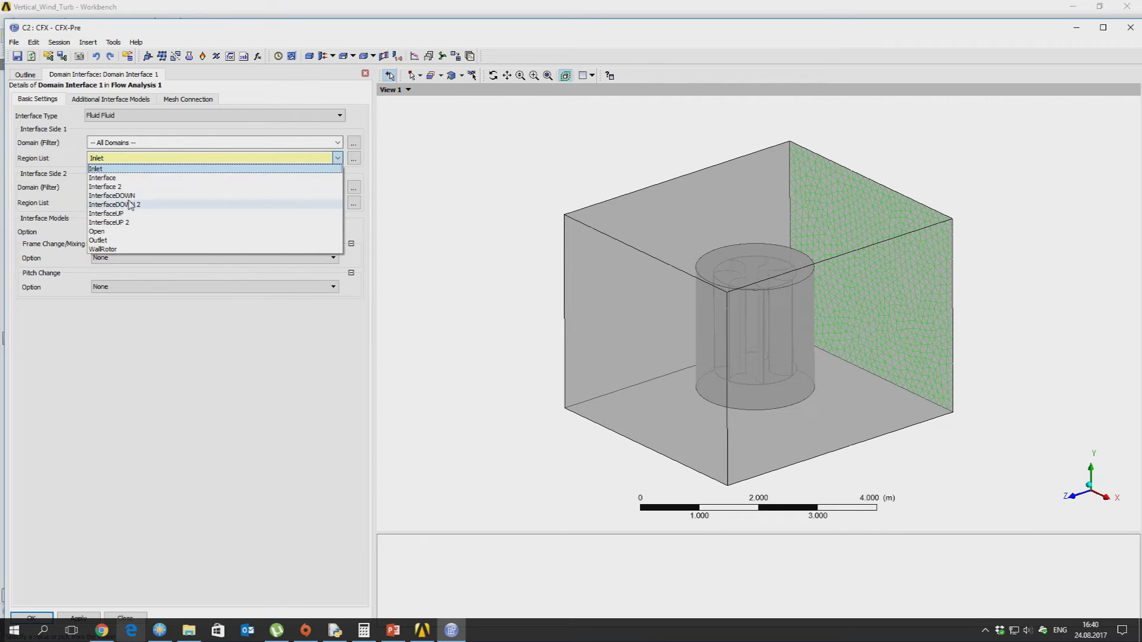
{"action": "left_click", "coordinate": [115, 177]}
{"action": "left_click", "coordinate": [337, 202]}
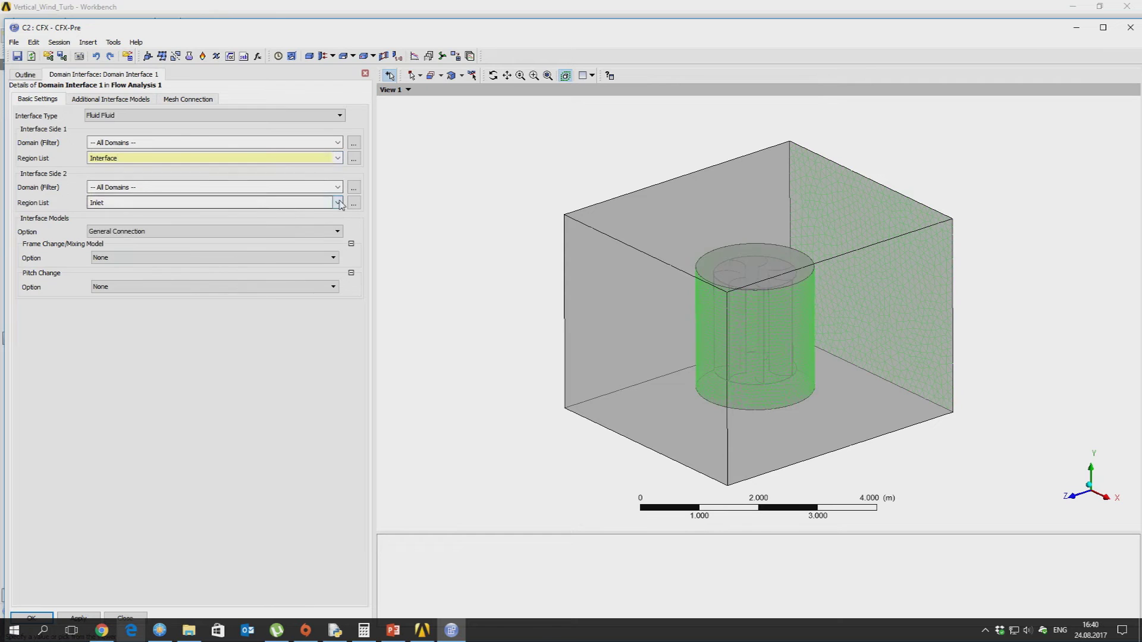
{"action": "left_click", "coordinate": [111, 232]}
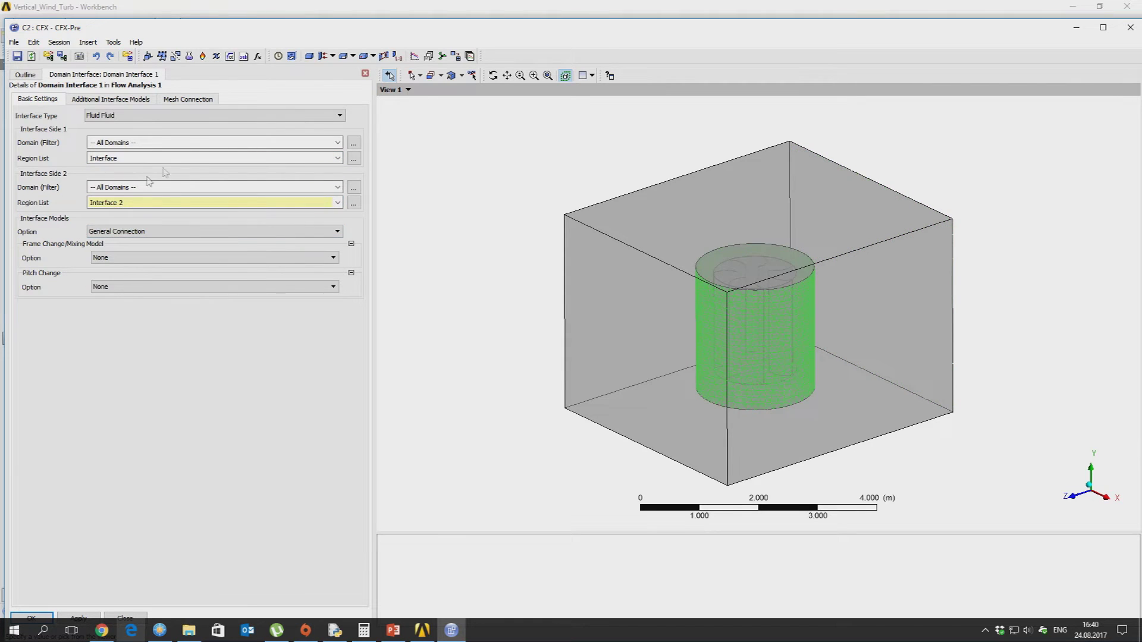
{"action": "left_click", "coordinate": [126, 257]}
{"action": "left_click", "coordinate": [118, 258]}
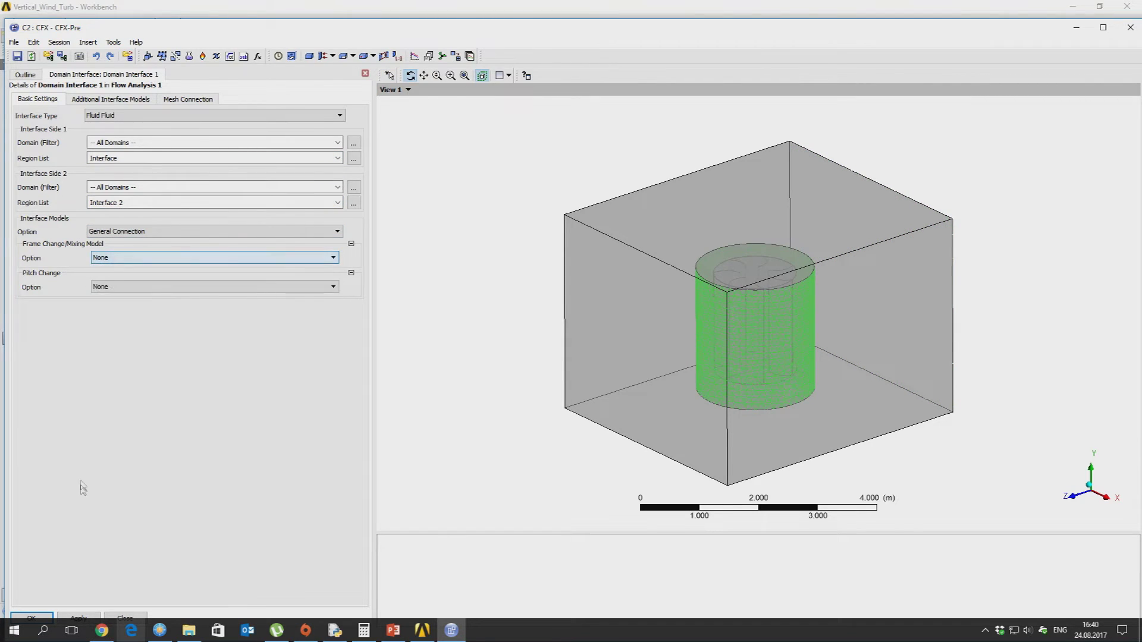
{"action": "left_click", "coordinate": [36, 617]}
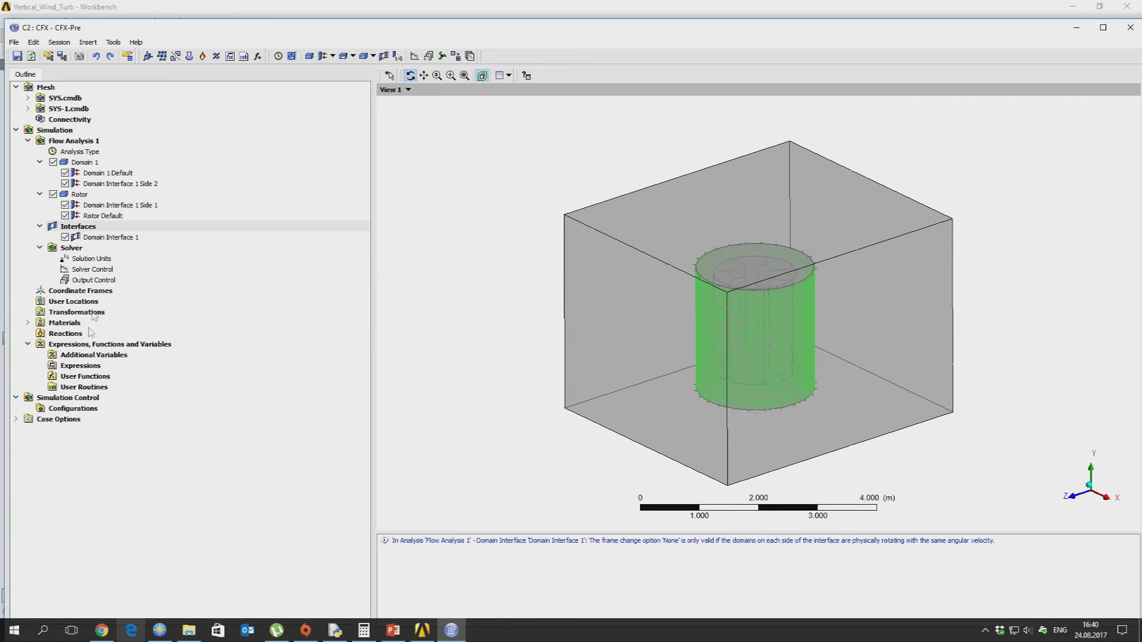
Insert a second domain interface pairing region InterfaceUP with InterfaceUP 2.
{"action": "right_click", "coordinate": [59, 226]}
{"action": "left_click", "coordinate": [256, 242]}
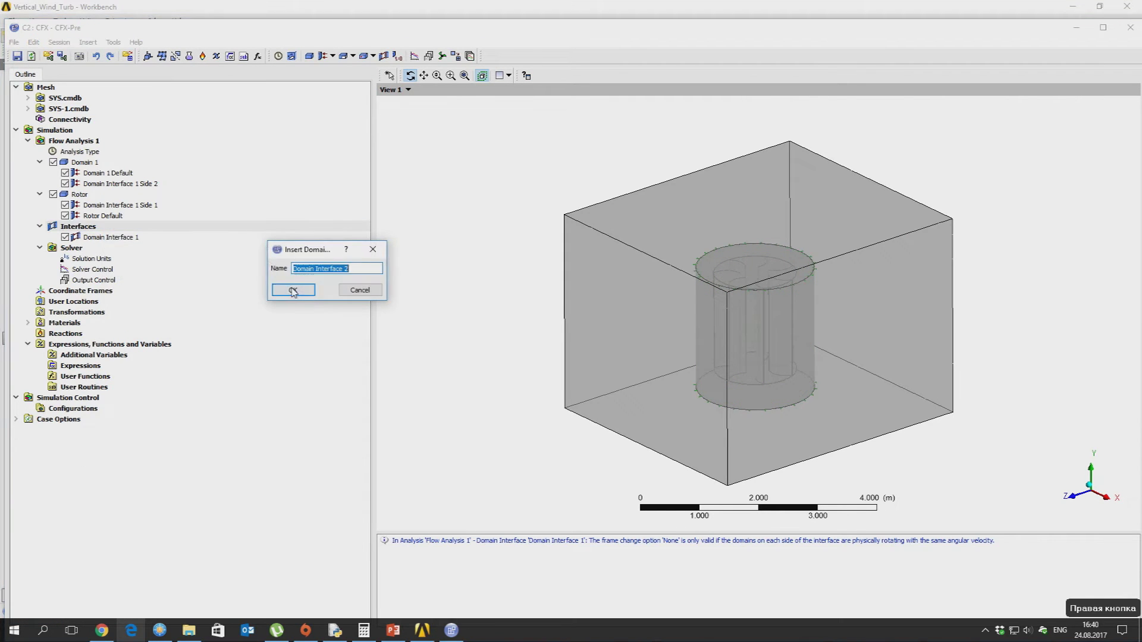
{"action": "left_click", "coordinate": [294, 290]}
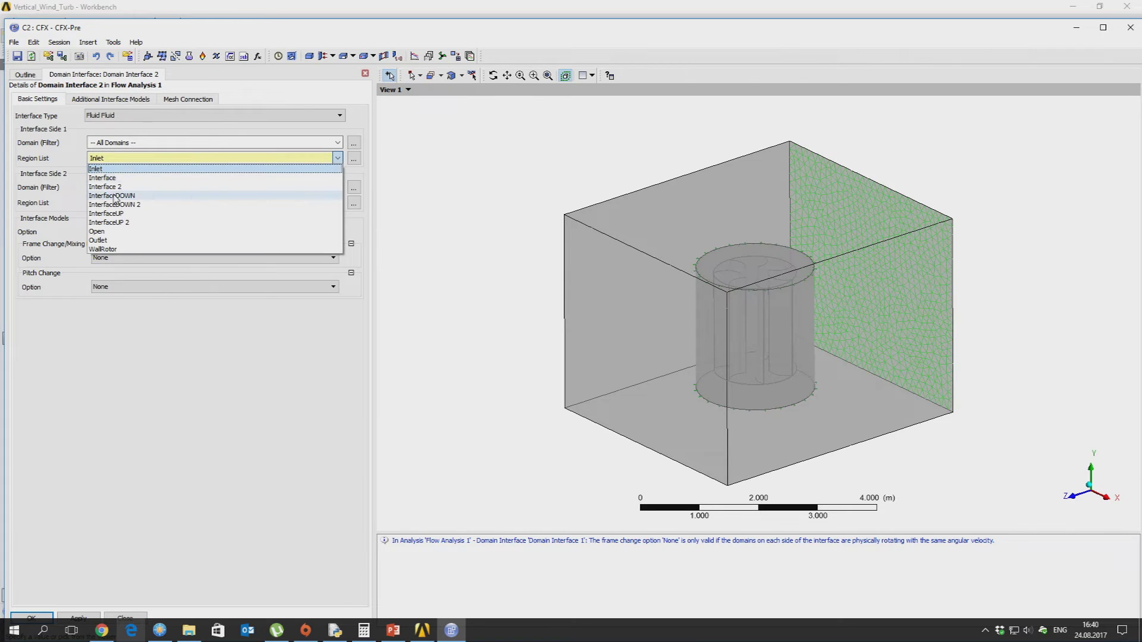
{"action": "left_click", "coordinate": [114, 214]}
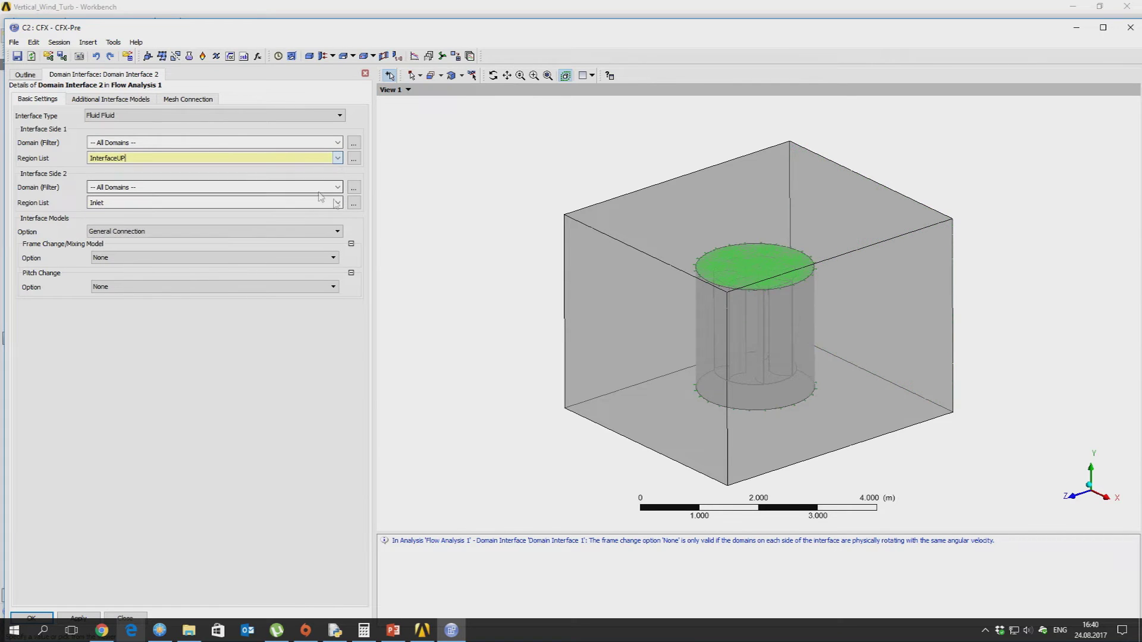
{"action": "left_click", "coordinate": [332, 202]}
{"action": "left_click", "coordinate": [109, 244]}
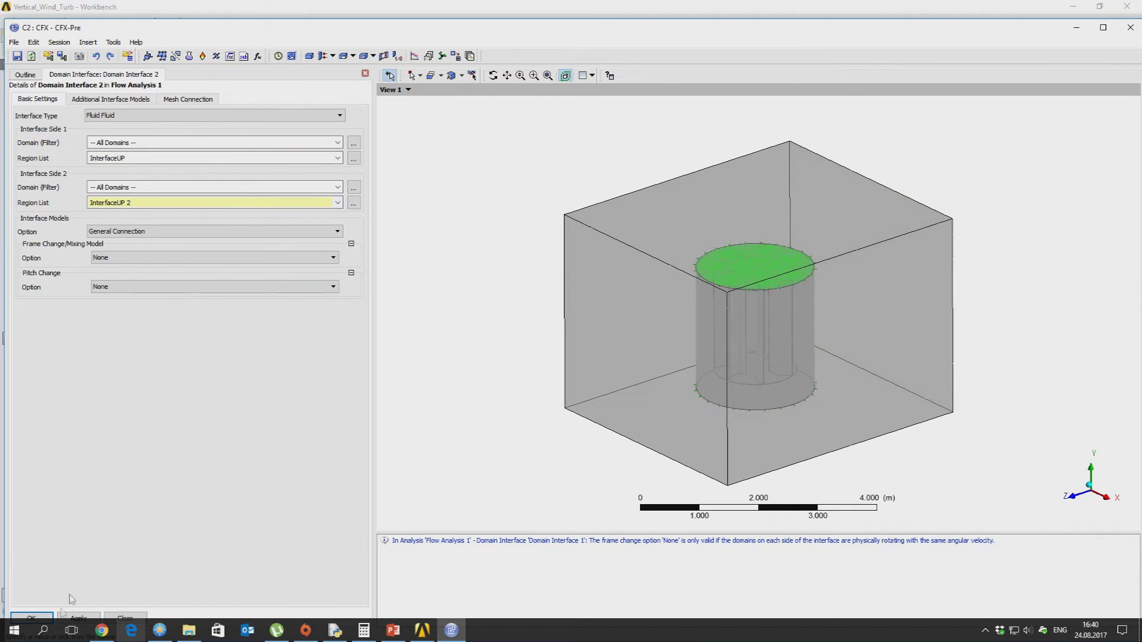
{"action": "left_click", "coordinate": [31, 618]}
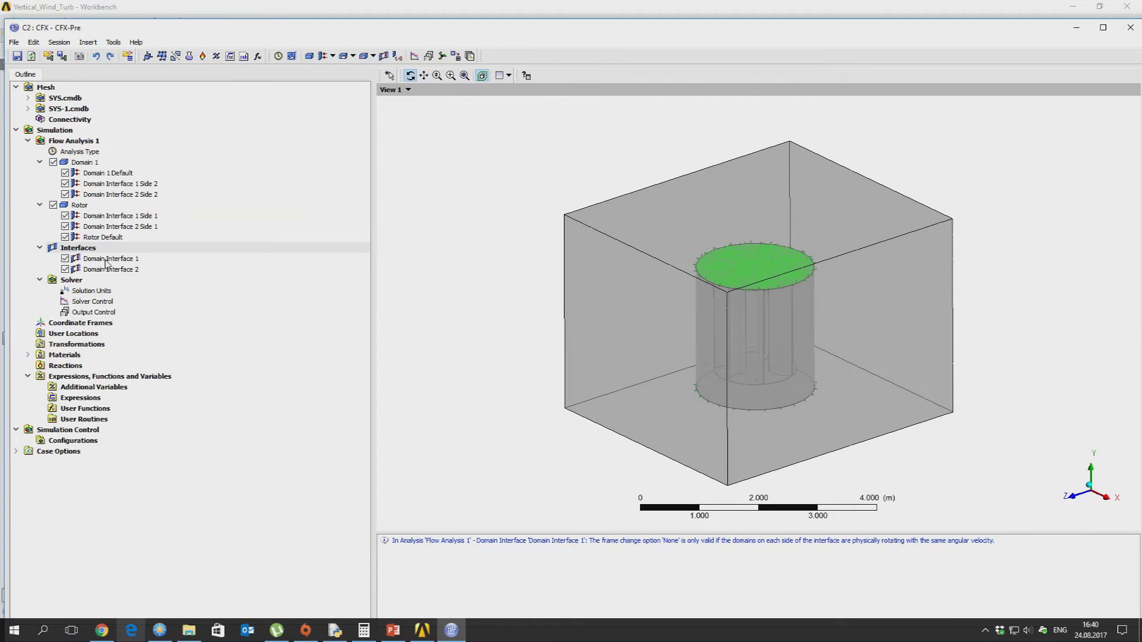
Insert a third domain interface pairing region InterfaceDOWN with InterfaceDOWN 2.
{"action": "right_click", "coordinate": [106, 247]}
{"action": "mouse_move", "coordinate": [145, 252]}
{"action": "left_click", "coordinate": [256, 248]}
{"action": "right_click", "coordinate": [219, 247]}
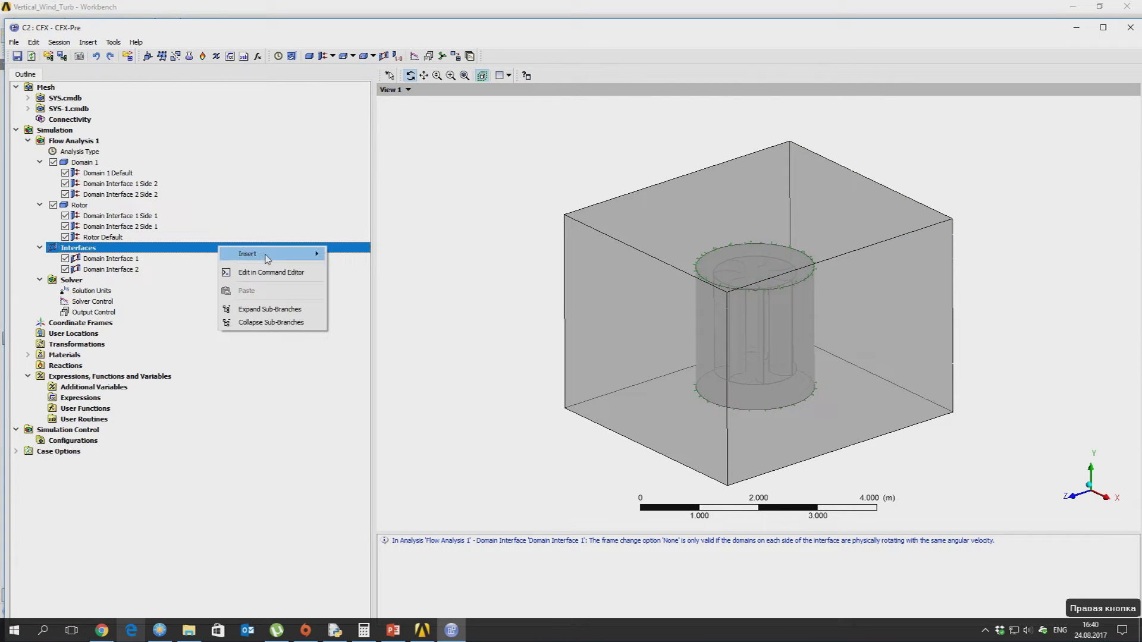
{"action": "left_click", "coordinate": [357, 255]}
{"action": "left_click", "coordinate": [384, 297]}
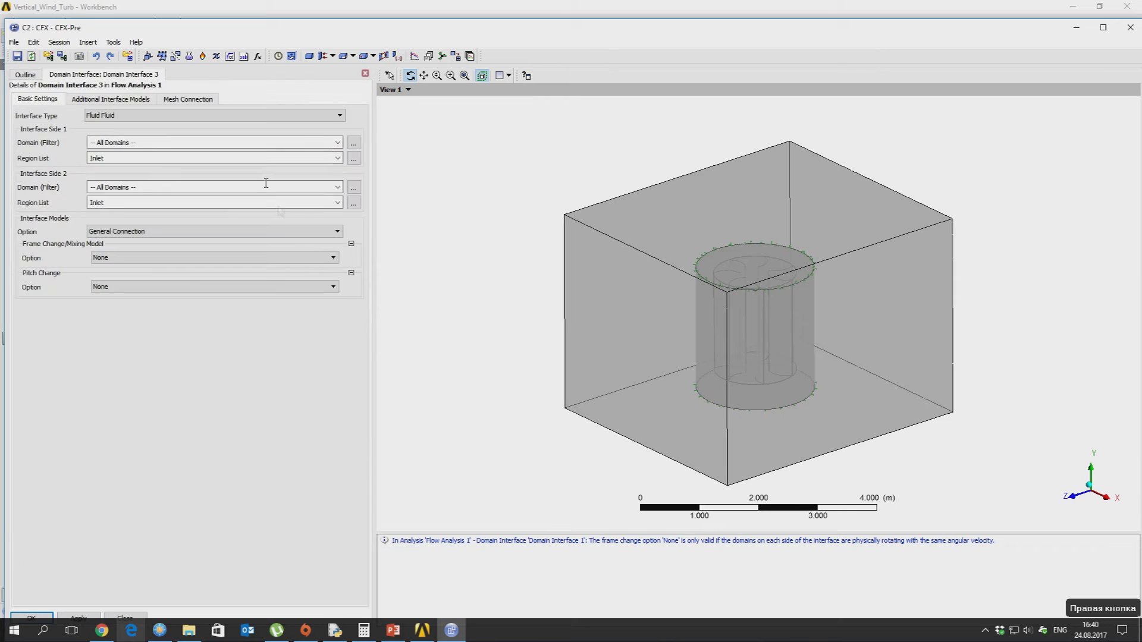
{"action": "left_click", "coordinate": [338, 158]}
{"action": "left_click", "coordinate": [329, 213]}
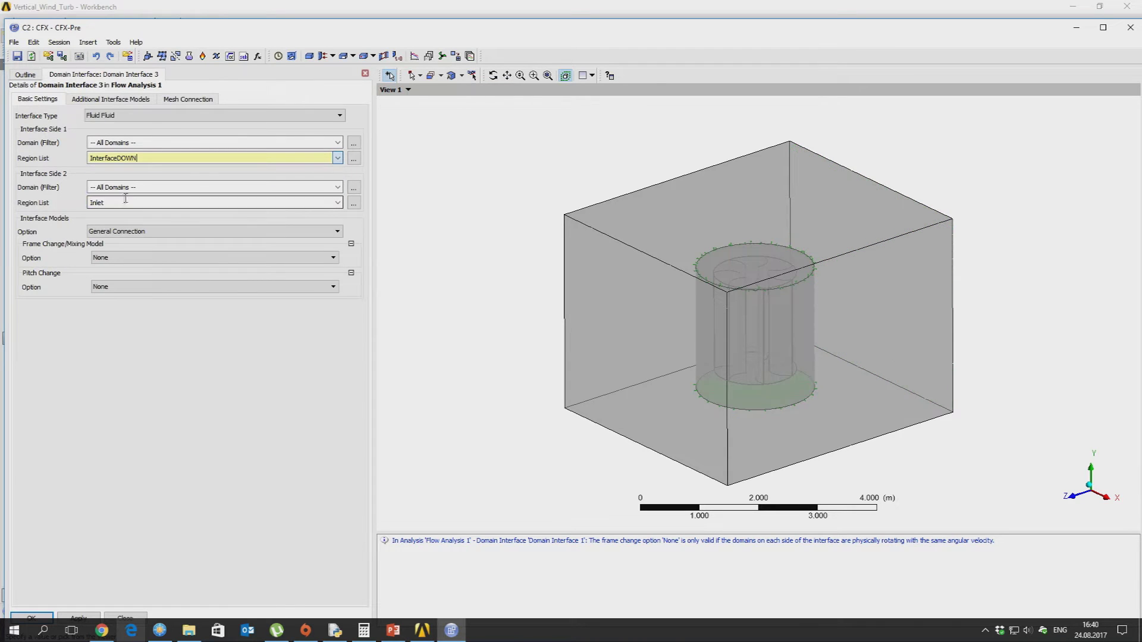
{"action": "left_click", "coordinate": [336, 203]}
{"action": "left_click", "coordinate": [219, 254]}
{"action": "left_click", "coordinate": [31, 618]}
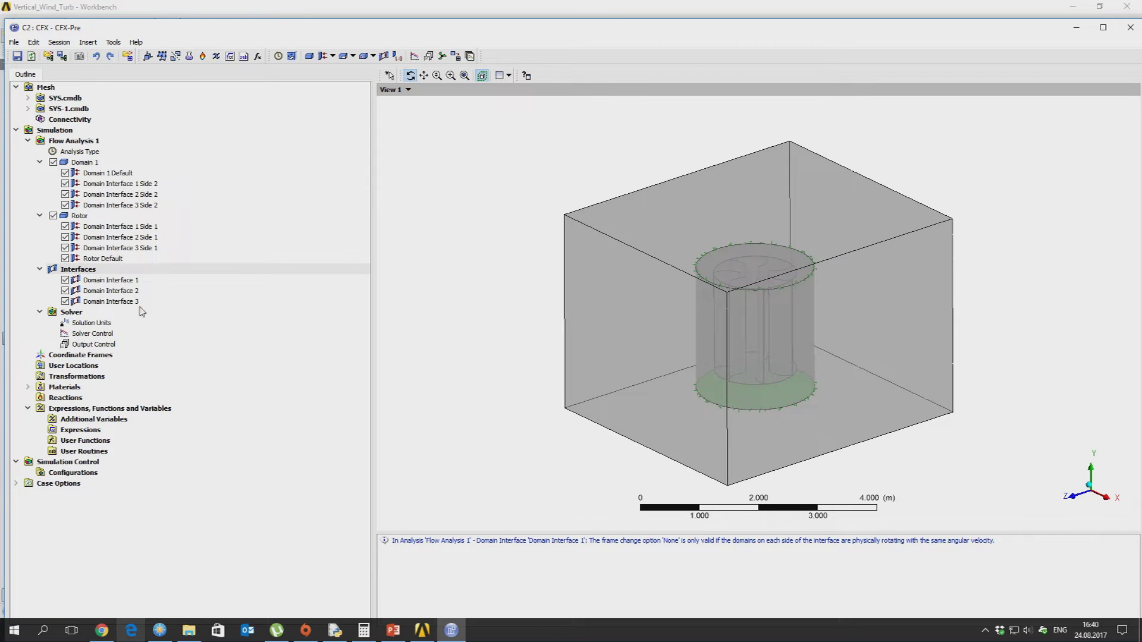
{"action": "left_click", "coordinate": [80, 217]}
{"action": "left_click", "coordinate": [83, 163]}
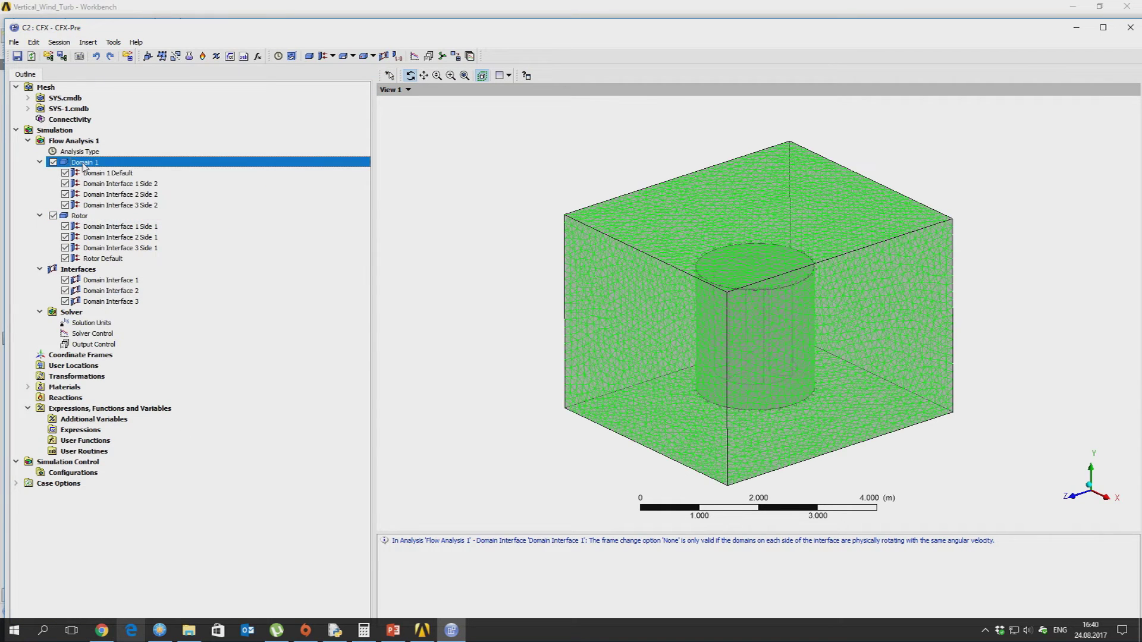
{"action": "right_click", "coordinate": [84, 164]}
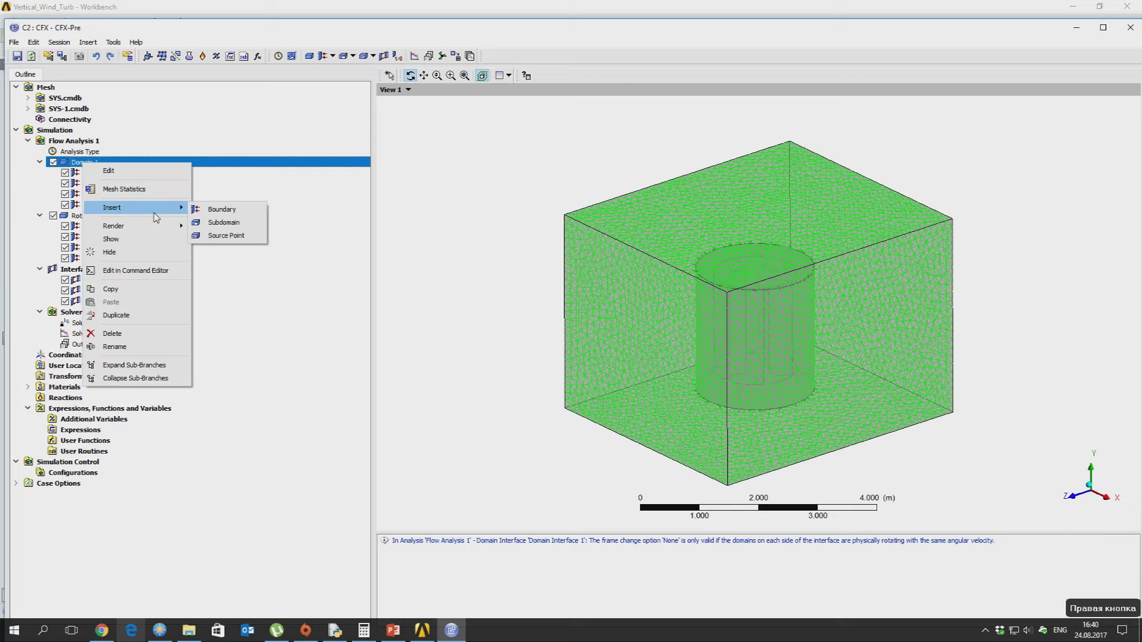
{"action": "left_click", "coordinate": [64, 217]}
Try to rename the Rotor Default boundary as Rotor.
{"action": "left_click", "coordinate": [109, 261]}
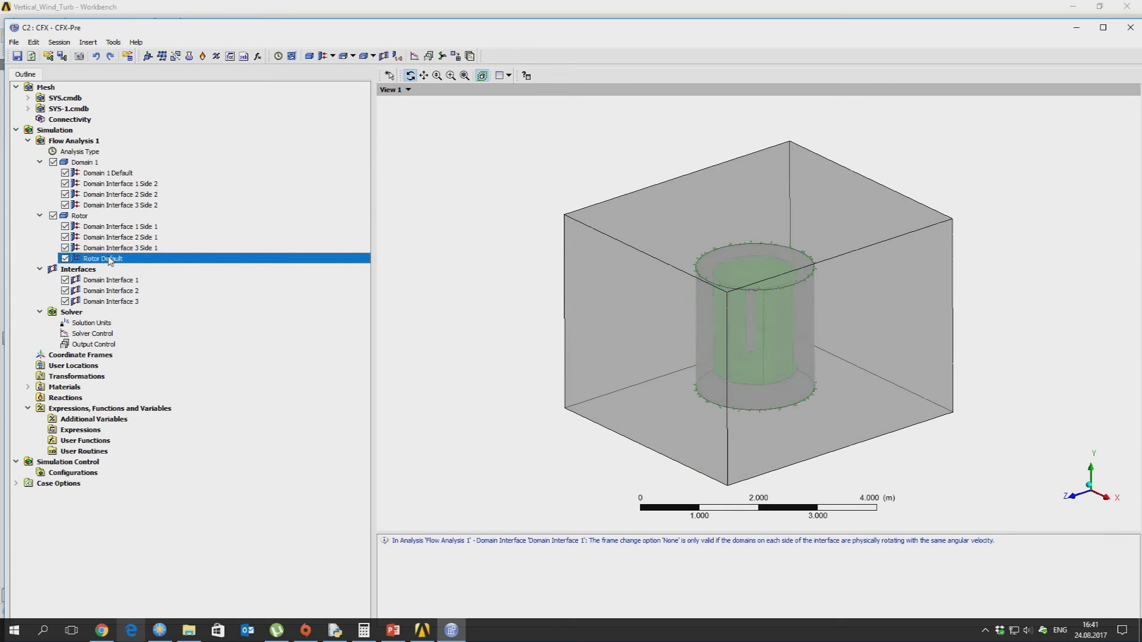
{"action": "right_click", "coordinate": [110, 261]}
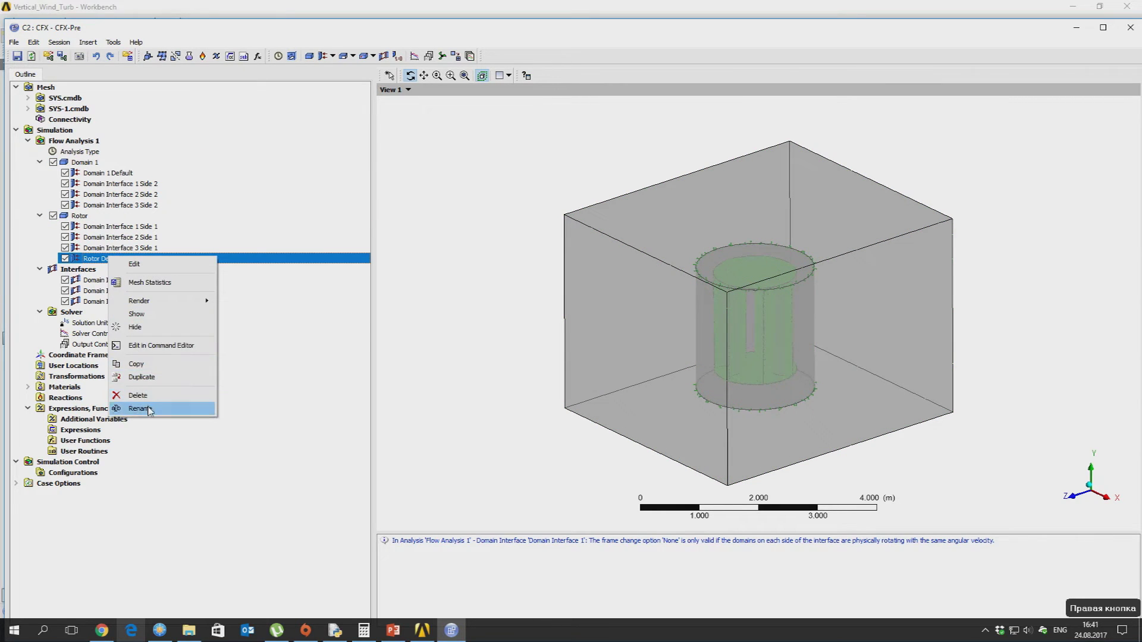
{"action": "left_click", "coordinate": [151, 406]}
{"action": "type", "text": "Rotor"}
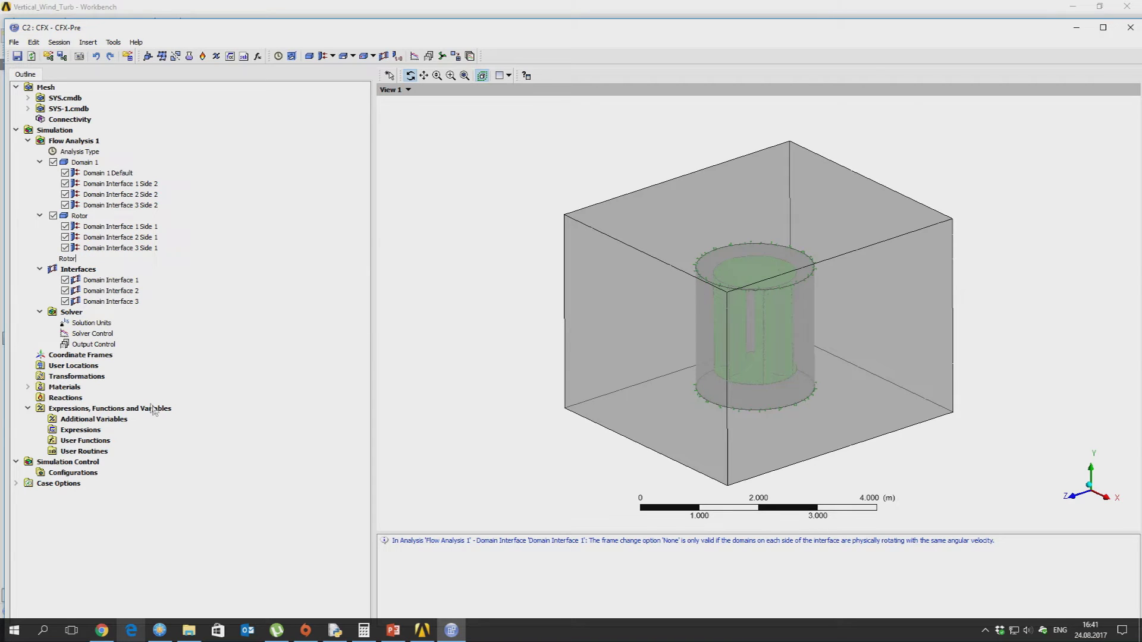
{"action": "left_click", "coordinate": [92, 355]}
{"action": "left_click", "coordinate": [619, 357]}
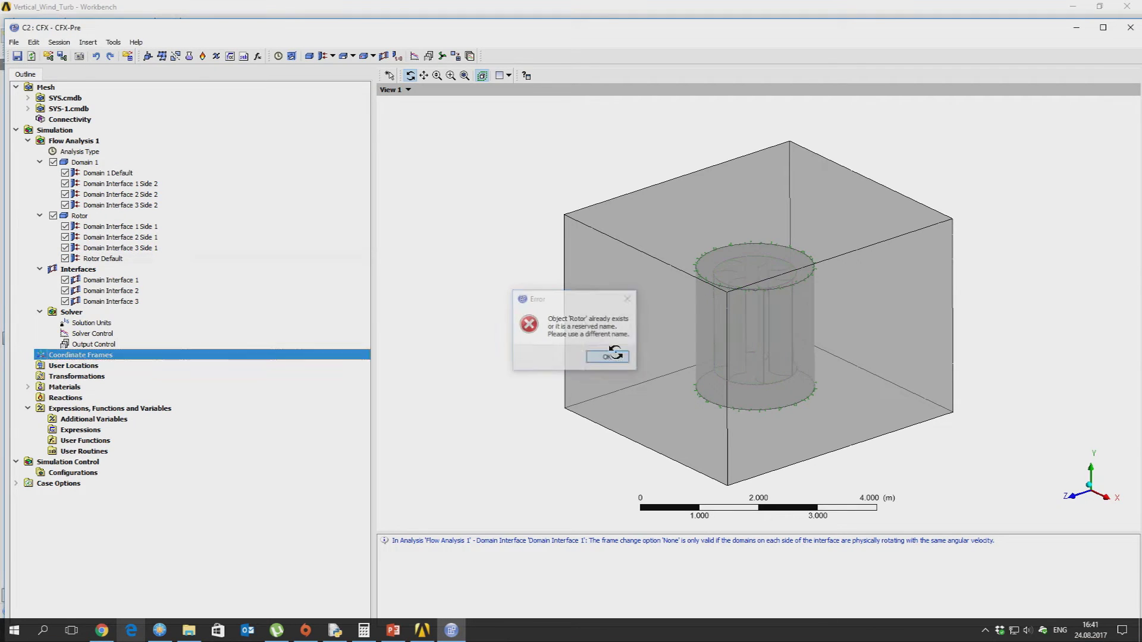
Rename the Rotor Default boundary as Rotor1.
{"action": "right_click", "coordinate": [95, 258]}
{"action": "left_click", "coordinate": [140, 409]}
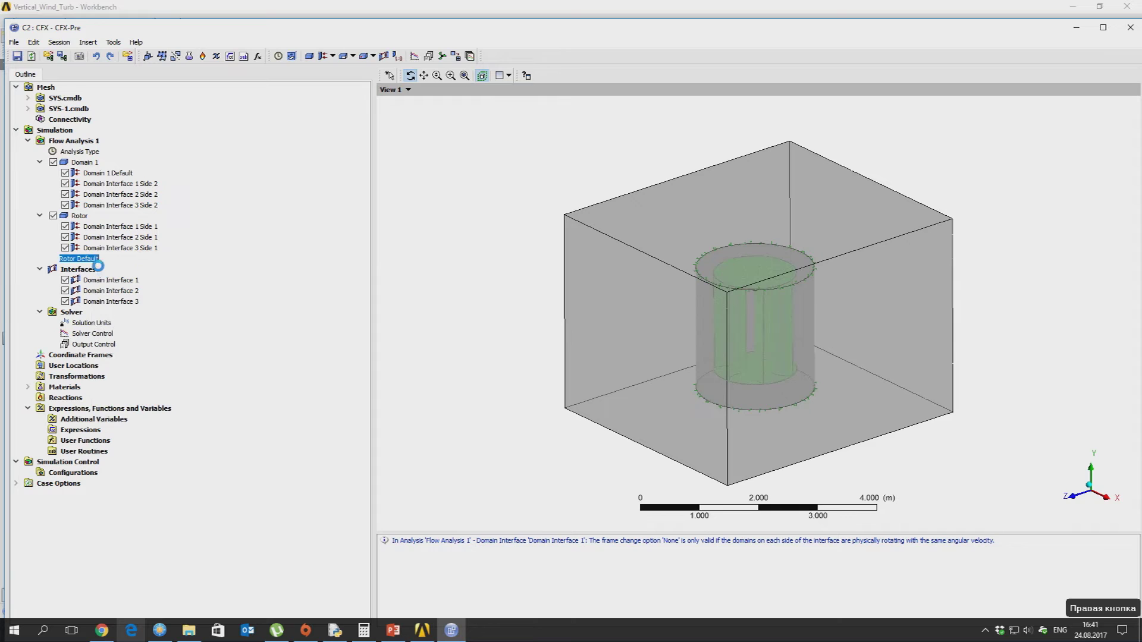
{"action": "left_click", "coordinate": [98, 259]}
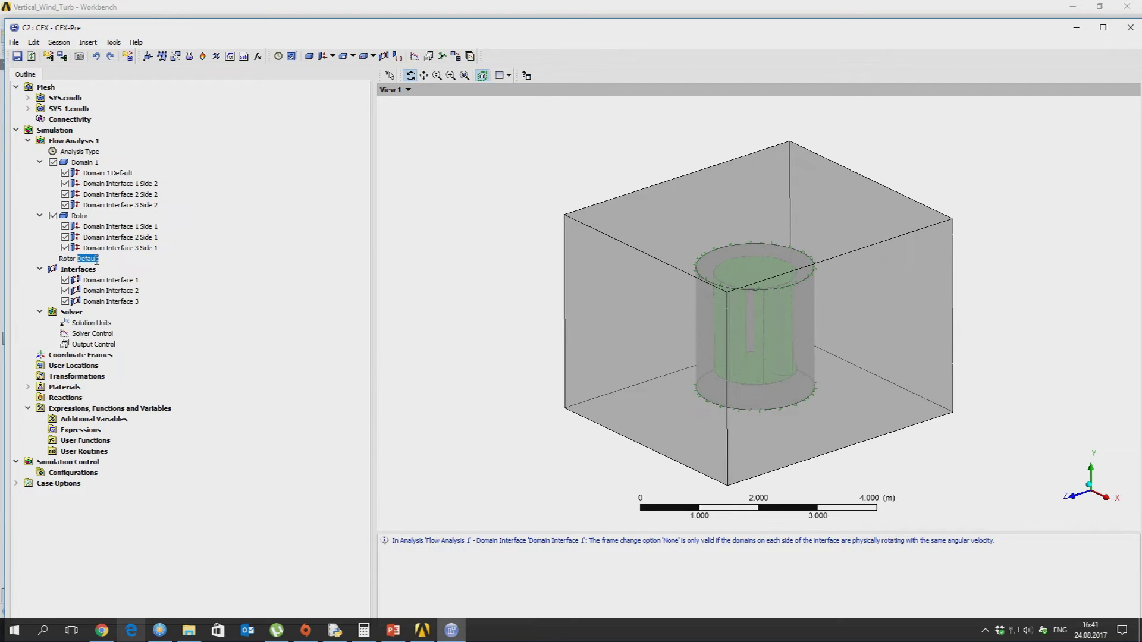
{"action": "type", "text": "1"}
{"action": "key", "text": "Return"}
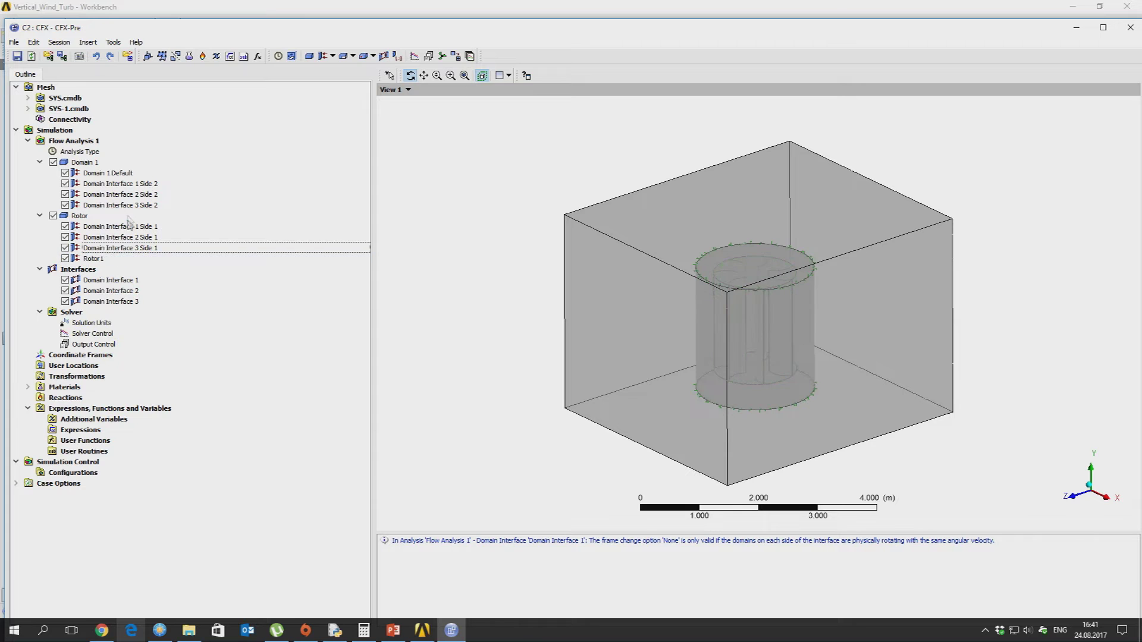
Highlight the Rotor1 boundary and examine which turbine surfaces it covers inside the rotor cylinder.
{"action": "left_click", "coordinate": [91, 260]}
{"action": "middle_click_drag", "start_coordinate": [712, 283], "coordinate": [701, 251]}
{"action": "mouse_move", "coordinate": [701, 251]}
{"action": "right_mouse_down"}
{"action": "mouse_move", "coordinate": [831, 353]}
{"action": "mouse_move", "coordinate": [818, 381]}
{"action": "right_mouse_up"}
{"action": "scroll", "coordinate": [719, 366], "scroll_direction": "down", "scroll_amount": 8}
{"action": "middle_click_drag", "start_coordinate": [704, 273], "coordinate": [740, 245]}
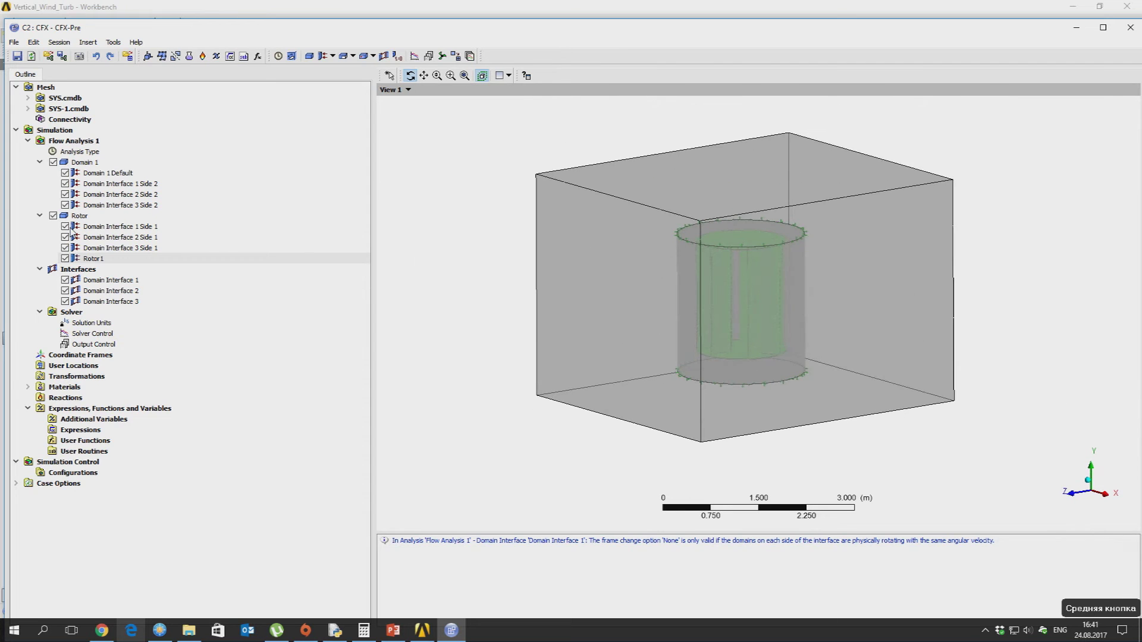
Insert a boundary named Inlet into Domain 1.
{"action": "right_click", "coordinate": [84, 166]}
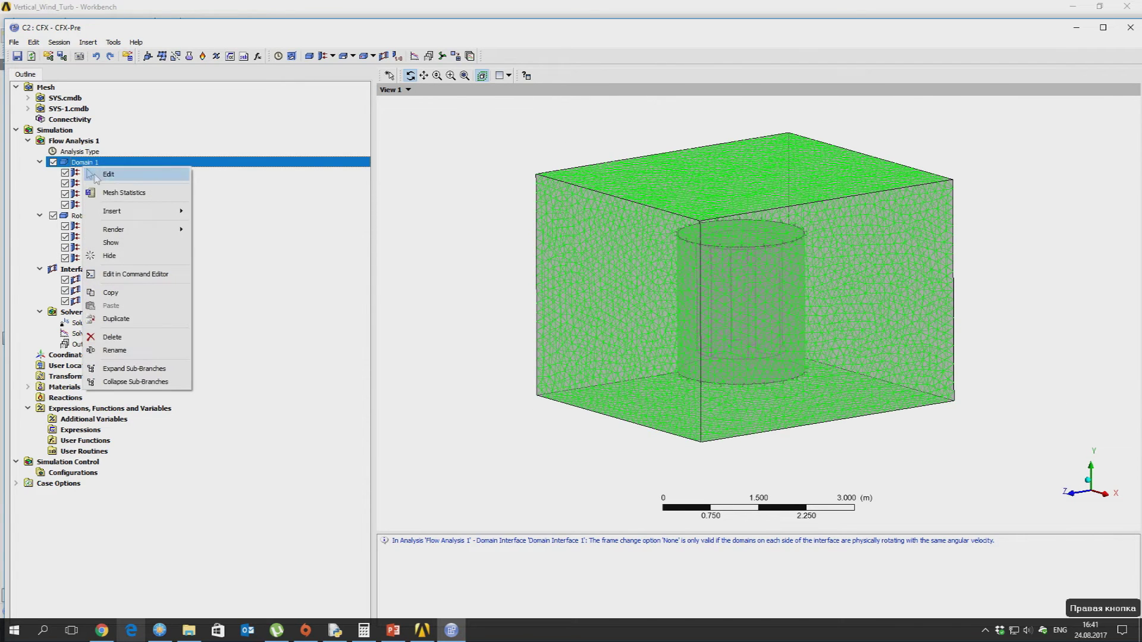
{"action": "mouse_move", "coordinate": [138, 216]}
{"action": "left_click", "coordinate": [237, 208]}
{"action": "type", "text": "Inlet"}
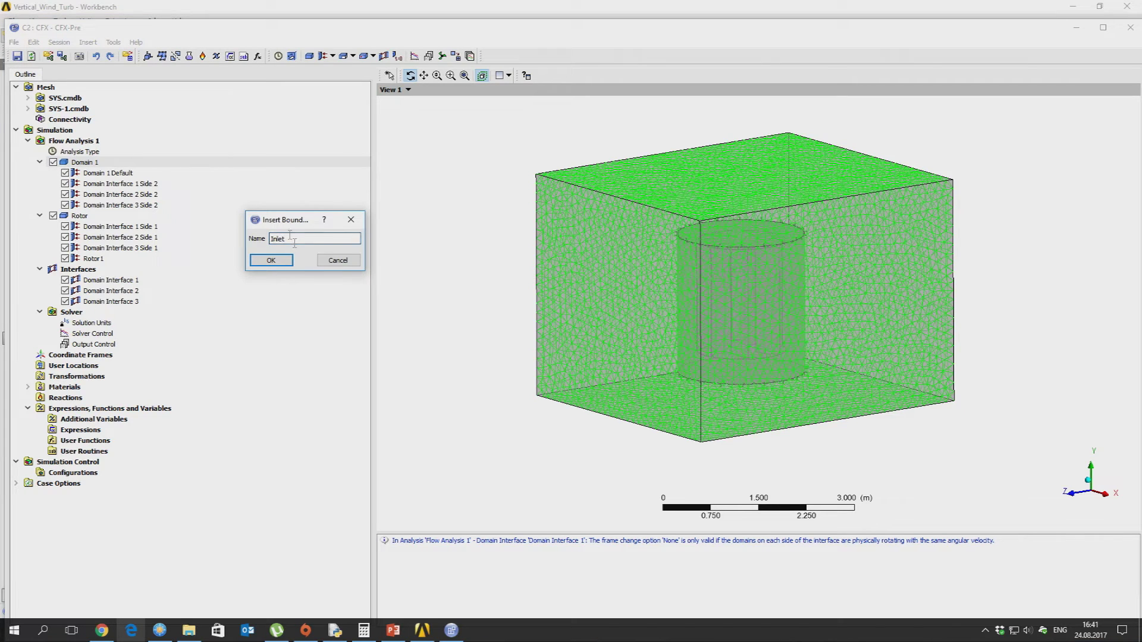
{"action": "left_click", "coordinate": [270, 260]}
Set the Inlet boundary's normal speed to 7 m s^-1 and apply the boundary.
{"action": "left_click", "coordinate": [95, 98]}
{"action": "left_click", "coordinate": [100, 155]}
{"action": "left_click", "coordinate": [107, 156]}
{"action": "left_click", "coordinate": [108, 174]}
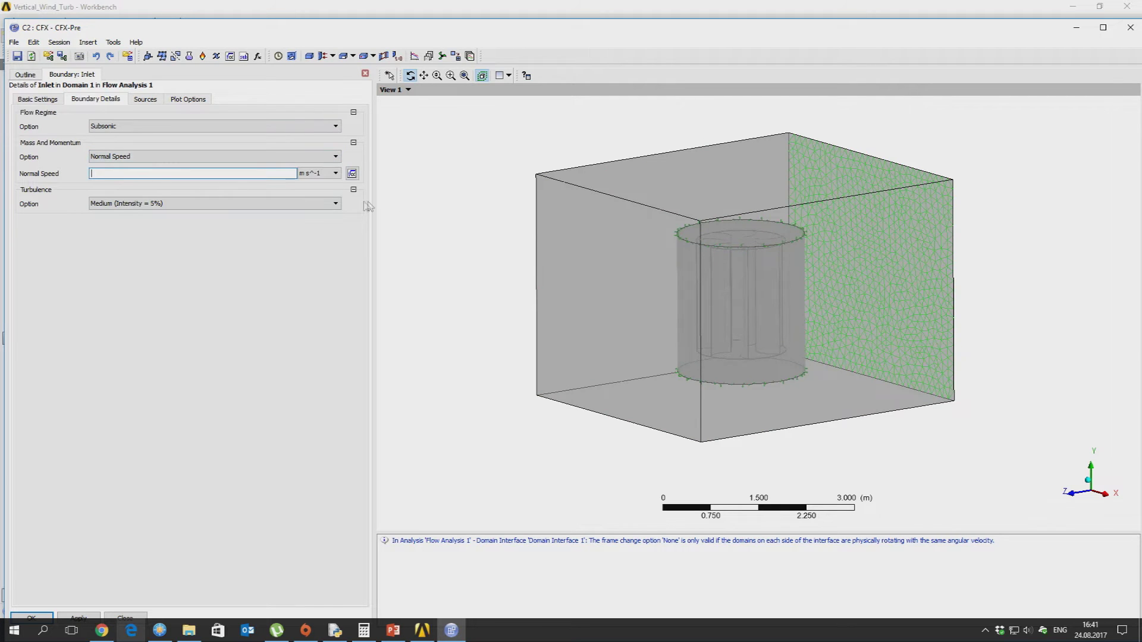
{"action": "type", "text": "7"}
{"action": "left_click", "coordinate": [247, 391]}
{"action": "left_click_drag", "start_coordinate": [417, 312], "coordinate": [789, 385]}
{"action": "scroll", "coordinate": [789, 384], "scroll_direction": "down", "scroll_amount": 3}
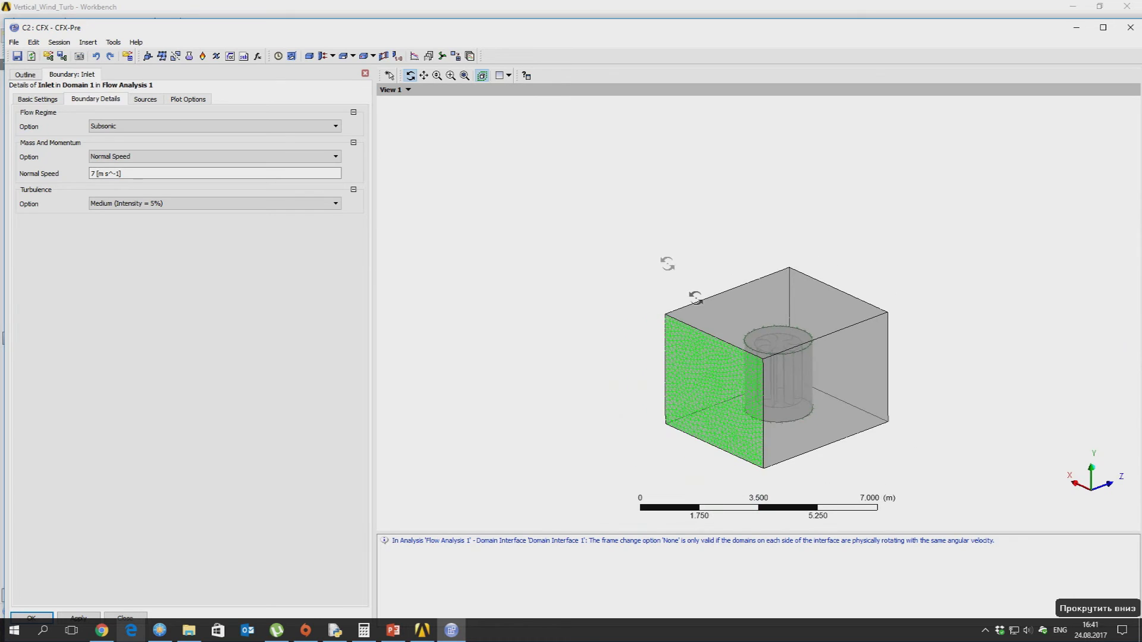
{"action": "scroll", "coordinate": [822, 384], "scroll_direction": "up", "scroll_amount": 4}
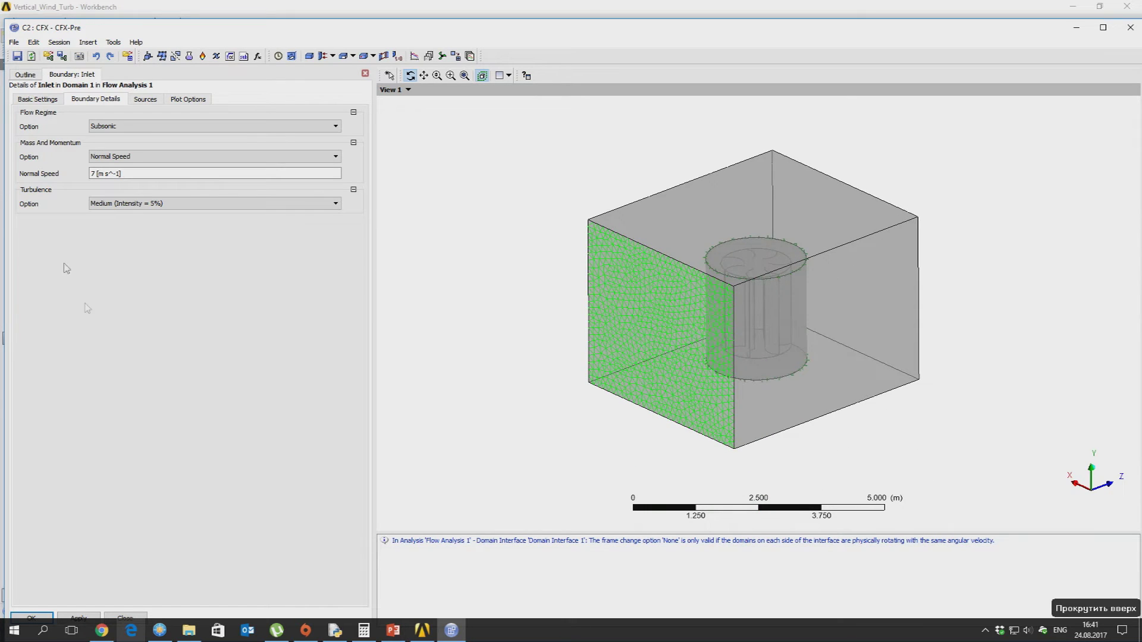
{"action": "left_click", "coordinate": [72, 613]}
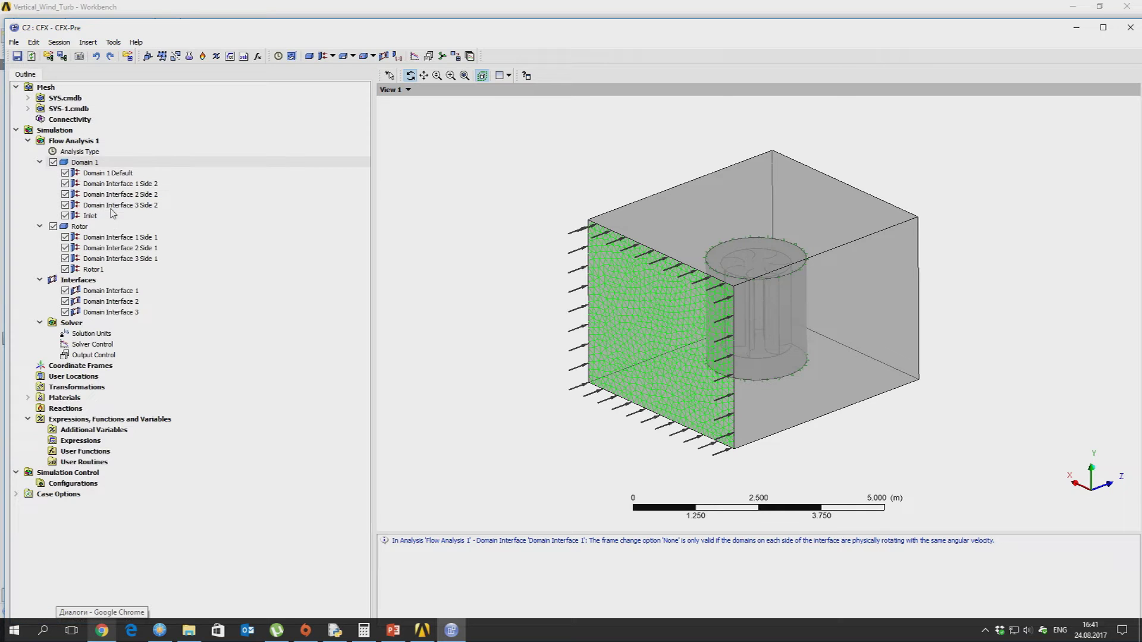
Insert a boundary named Open into Domain 1 and set its boundary type to Opening.
{"action": "right_click", "coordinate": [83, 161]}
{"action": "mouse_move", "coordinate": [173, 204]}
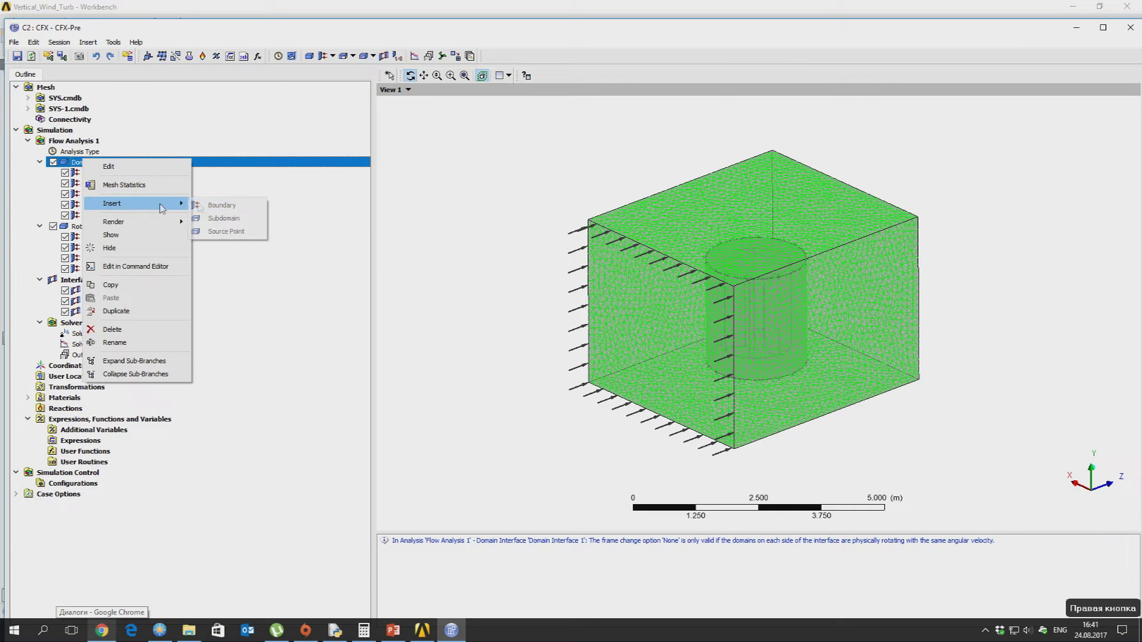
{"action": "left_click", "coordinate": [222, 205]}
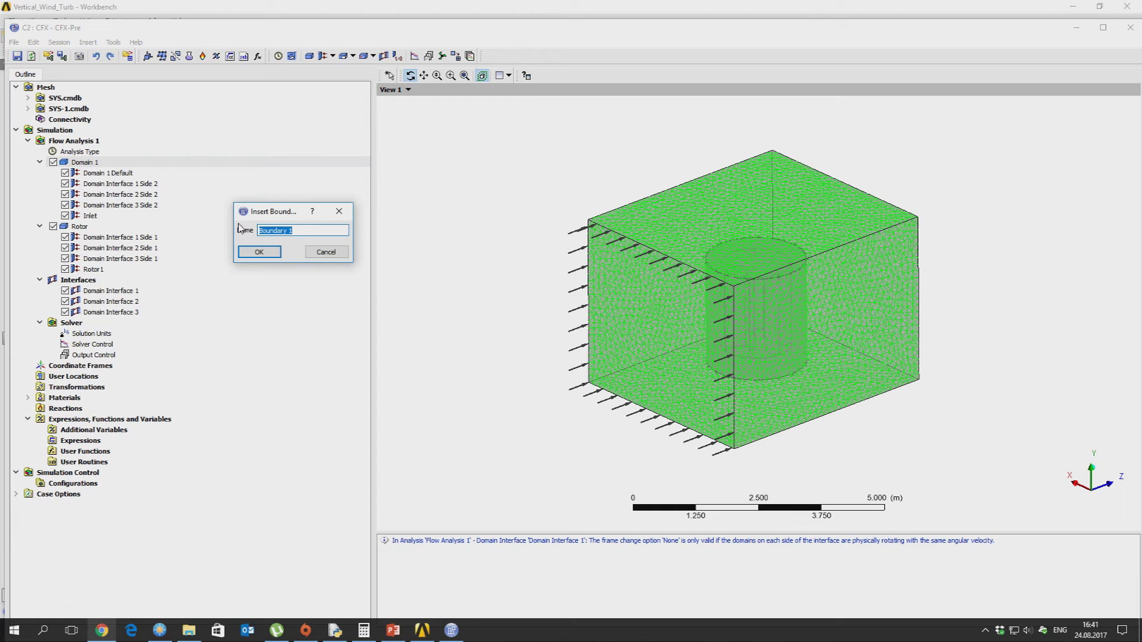
{"action": "left_click", "coordinate": [259, 252]}
{"action": "left_click", "coordinate": [165, 119]}
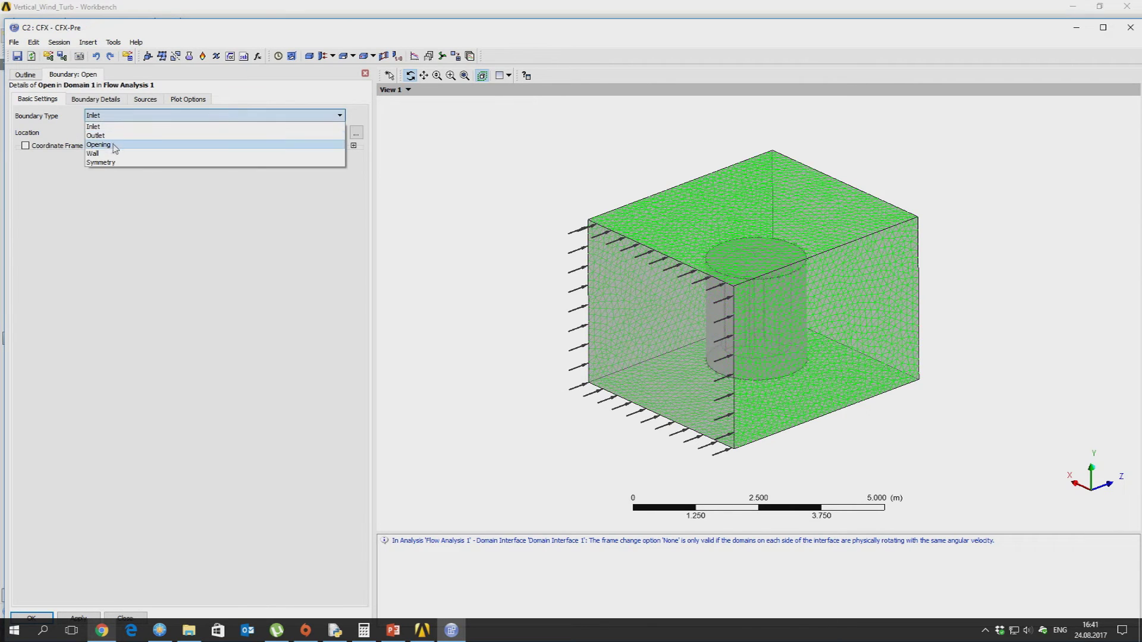
{"action": "left_click", "coordinate": [118, 146]}
Give the Open boundary the Opening Pres. and Dirn option with a relative pressure of 1 atm, and apply it.
{"action": "left_click", "coordinate": [97, 99]}
{"action": "left_click", "coordinate": [179, 155]}
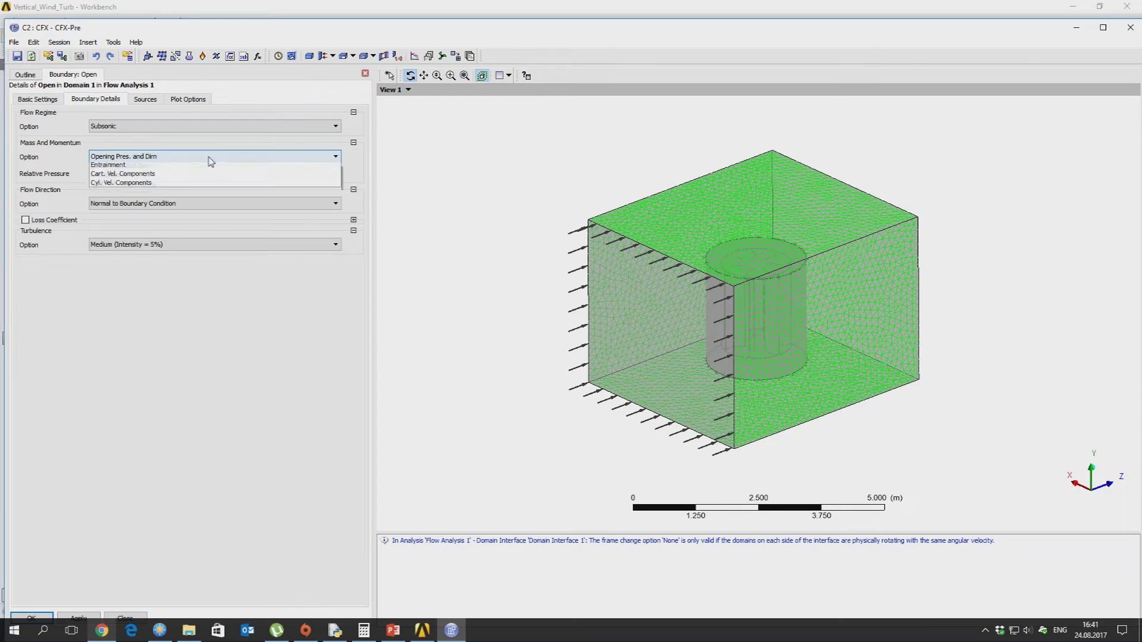
{"action": "left_click", "coordinate": [186, 167]}
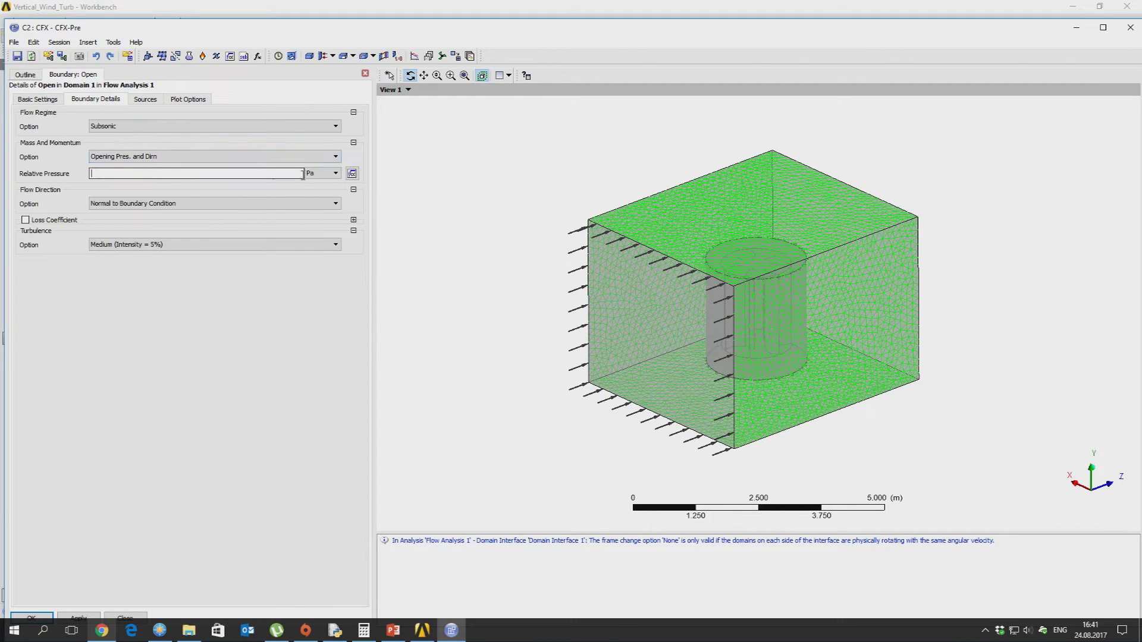
{"action": "left_click", "coordinate": [313, 174]}
{"action": "left_click", "coordinate": [312, 264]}
{"action": "left_click", "coordinate": [244, 174]}
{"action": "type", "text": "1 [atm"}
{"action": "left_click", "coordinate": [254, 376]}
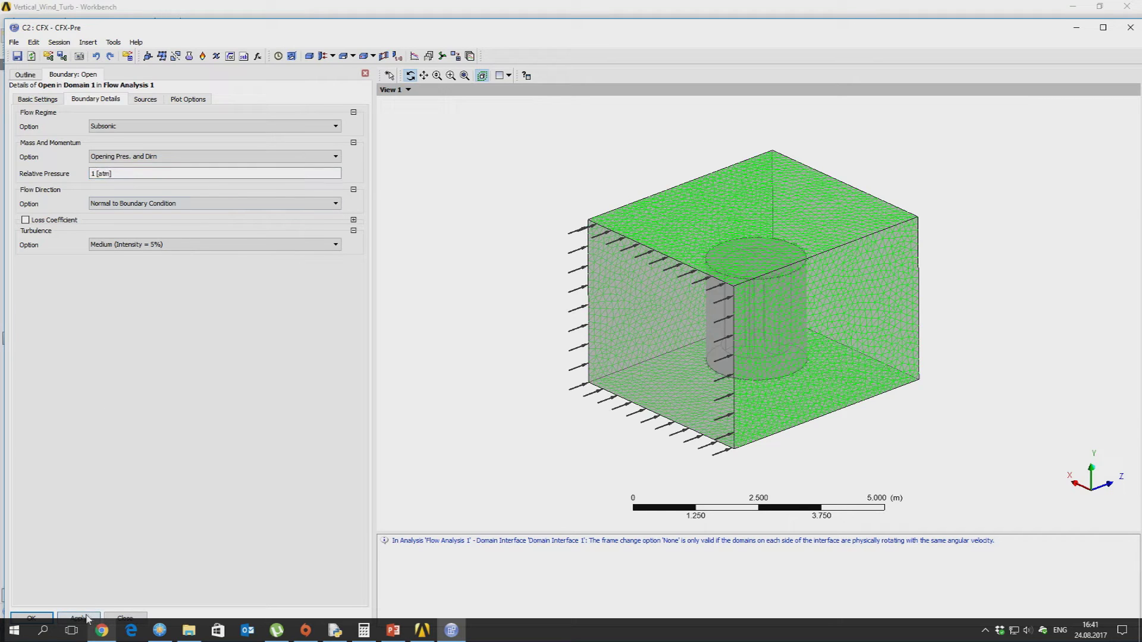
{"action": "left_click", "coordinate": [87, 619]}
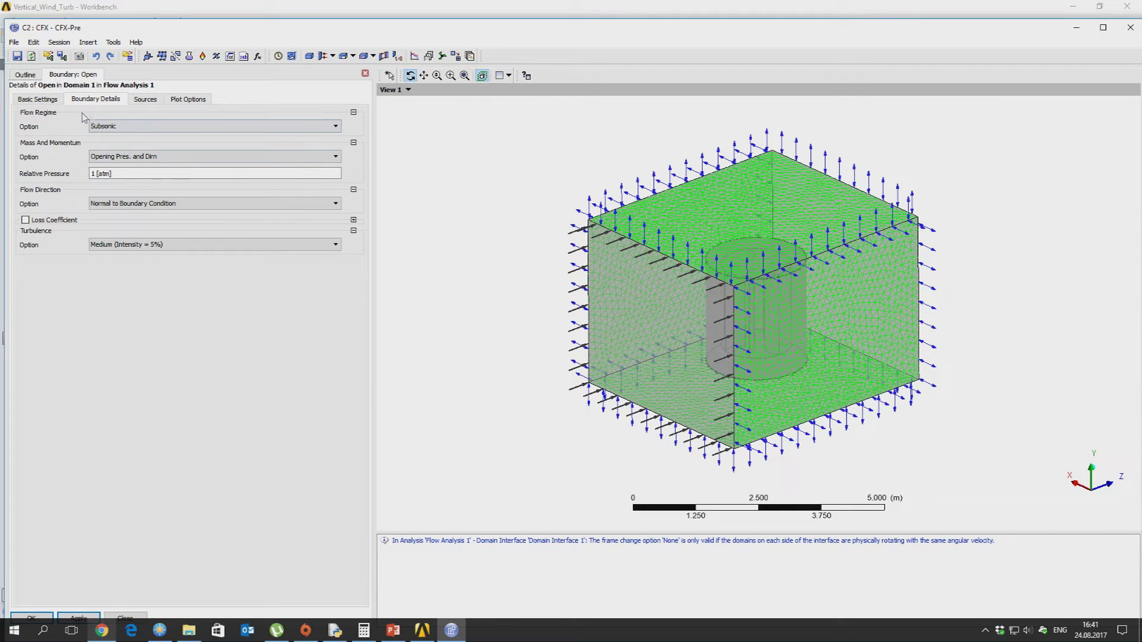
Add the Outlet region to the Open boundary's location alongside Open and accept the boundary.
{"action": "left_click", "coordinate": [38, 99]}
{"action": "left_click", "coordinate": [135, 132]}
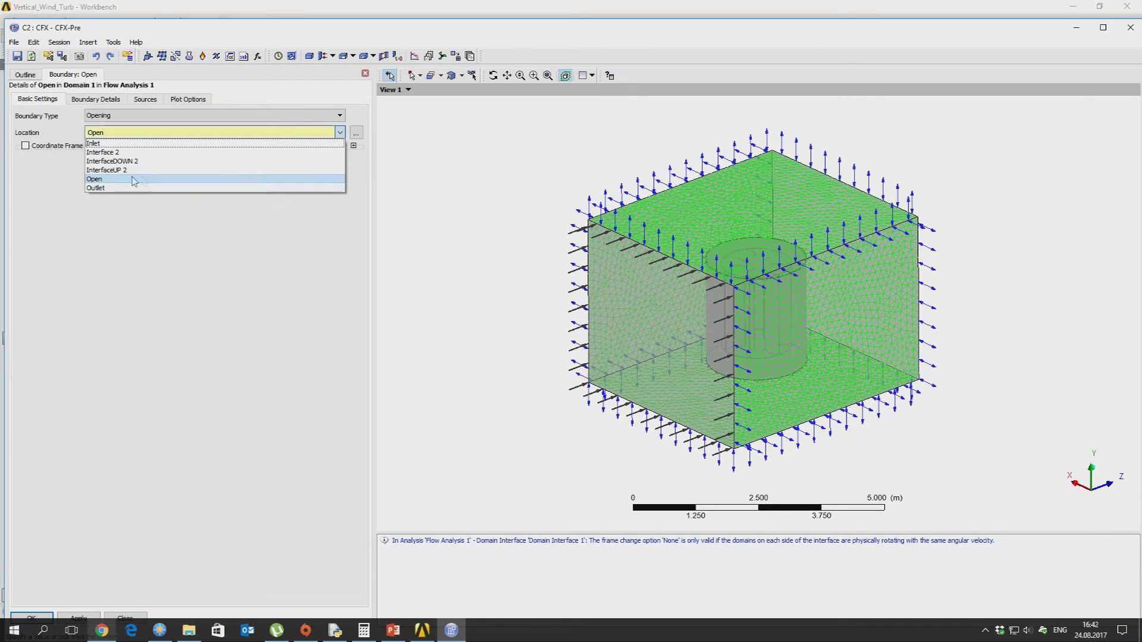
{"action": "left_click", "coordinate": [110, 188], "text": "ctrl"}
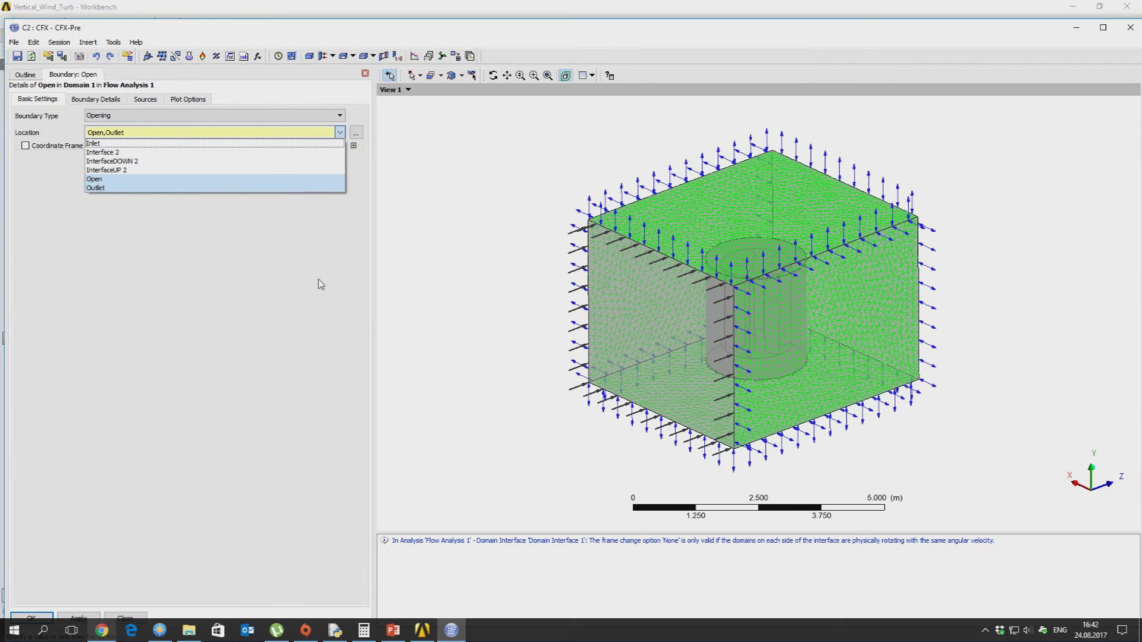
{"action": "left_click", "coordinate": [79, 618]}
{"action": "left_click", "coordinate": [79, 617]}
{"action": "middle_click_drag", "start_coordinate": [850, 276], "coordinate": [693, 284]}
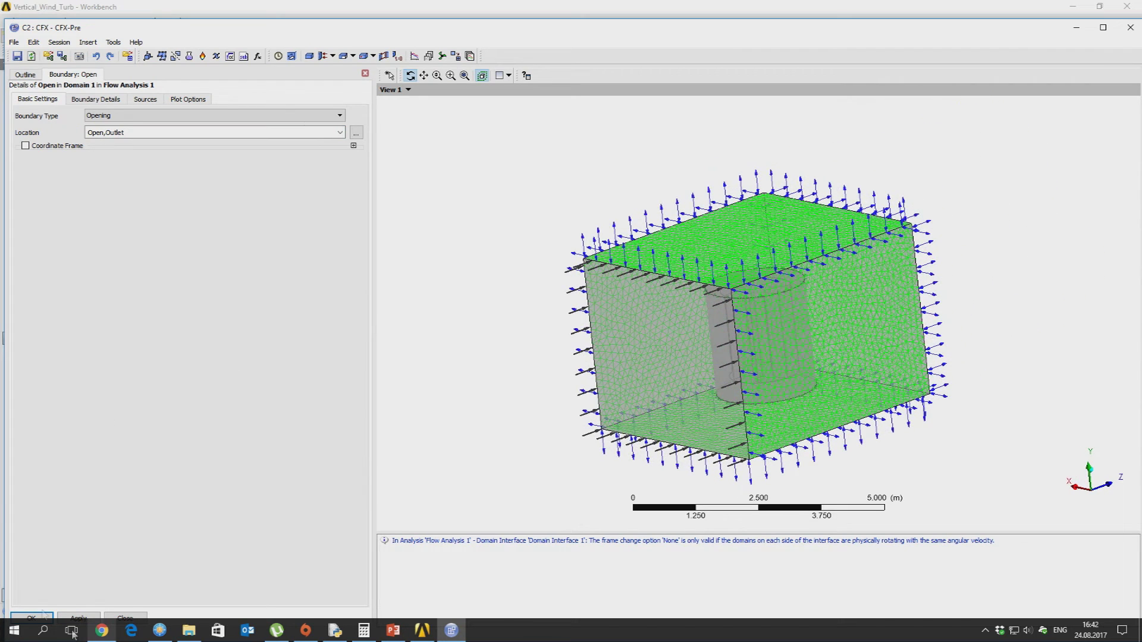
{"action": "left_click", "coordinate": [95, 100]}
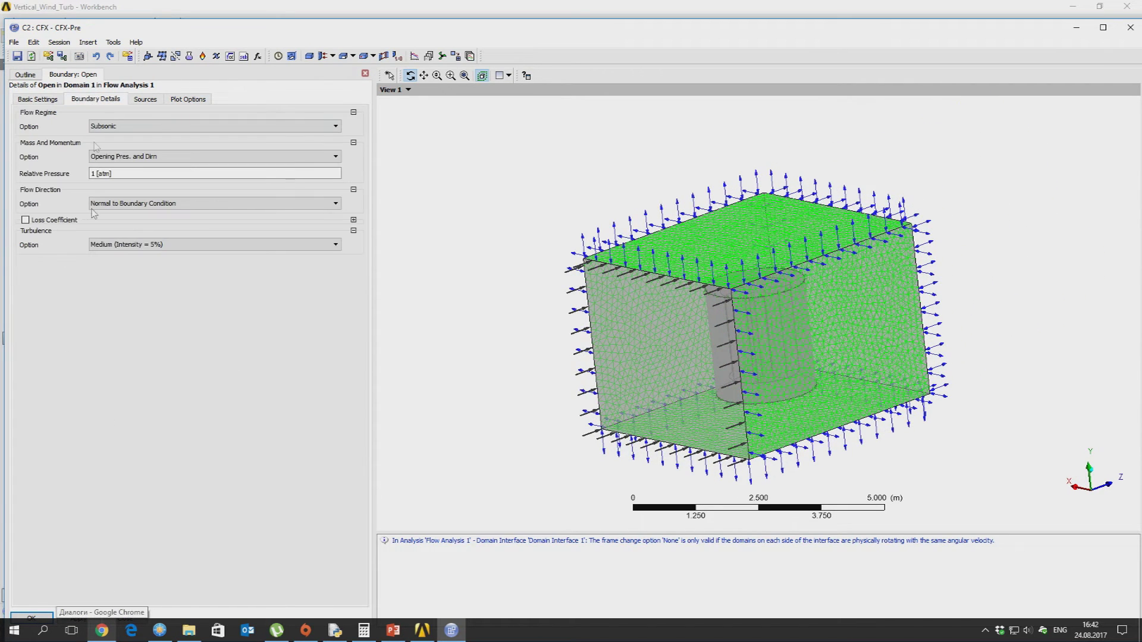
{"action": "left_click", "coordinate": [31, 614]}
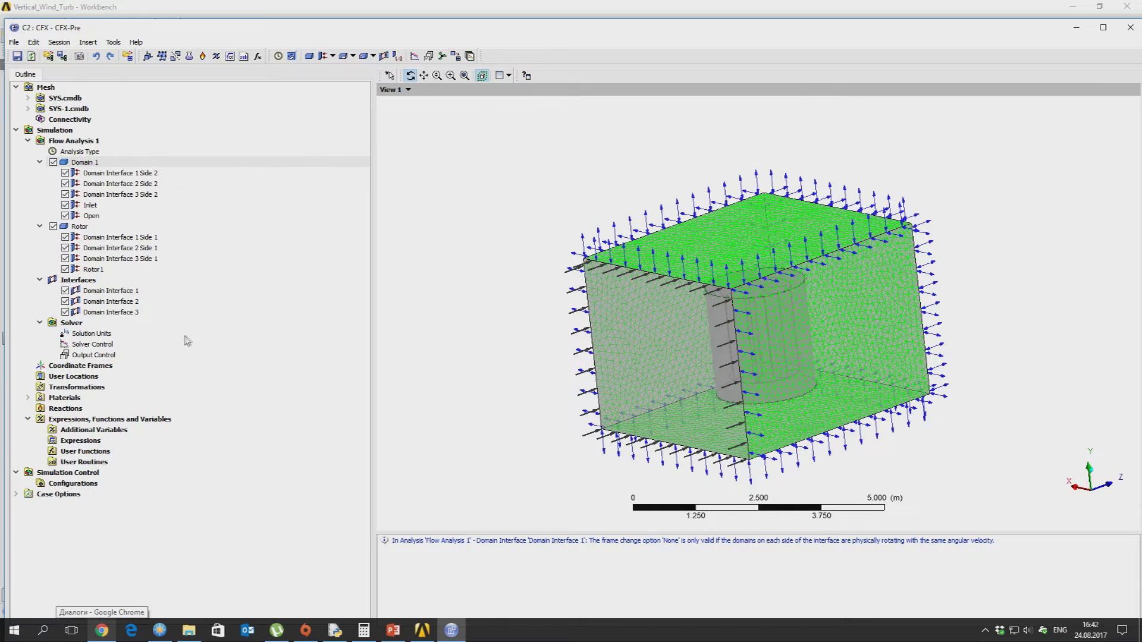
Set the analysis type of Flow Analysis 1 to Transient Blade Row.
{"action": "double_click", "coordinate": [83, 152]}
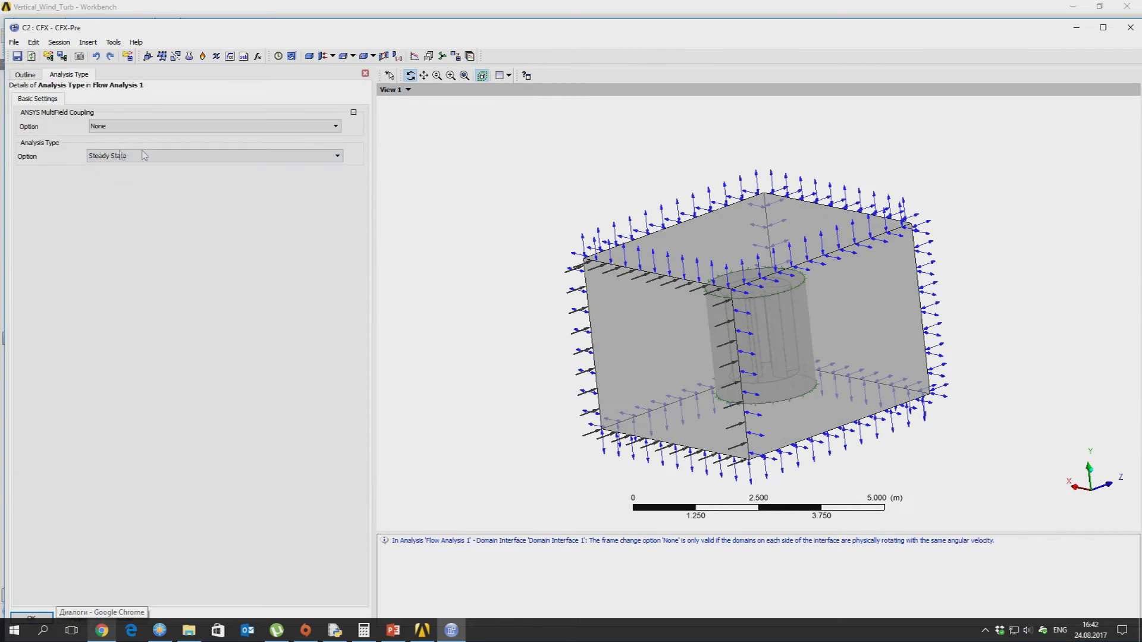
{"action": "left_click", "coordinate": [144, 155]}
{"action": "left_click", "coordinate": [131, 186]}
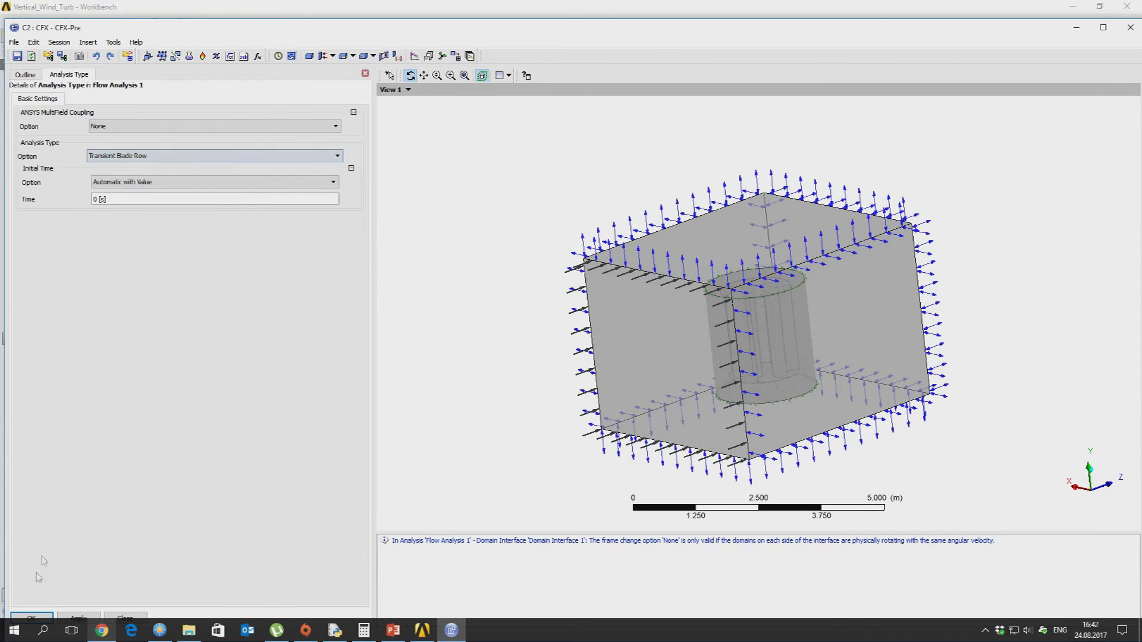
{"action": "left_click", "coordinate": [33, 616]}
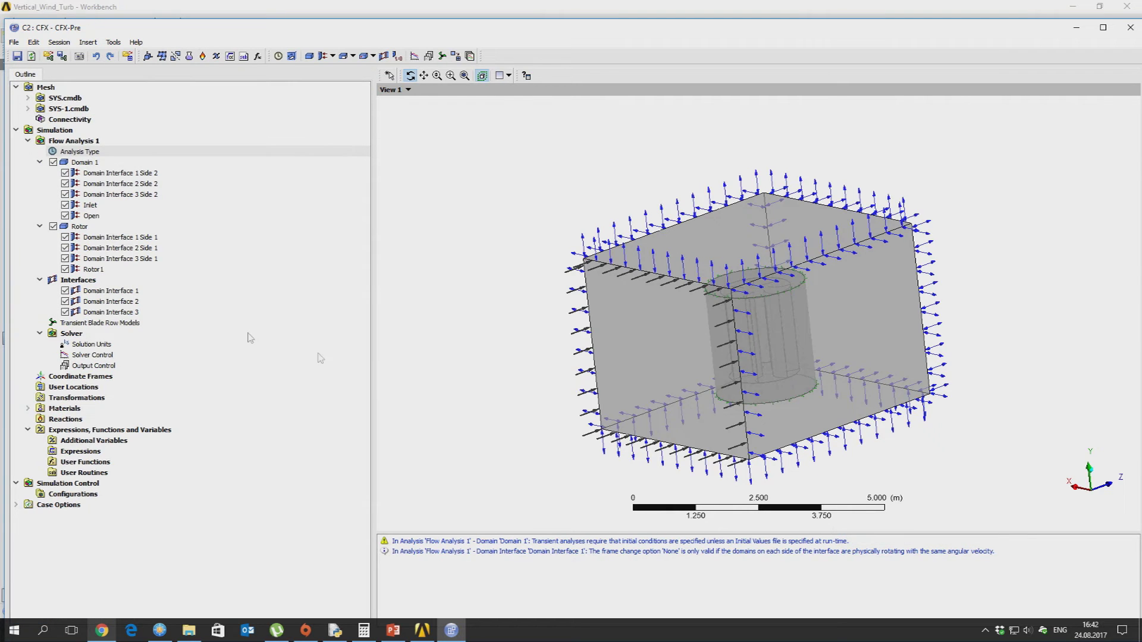
In the Transient Blade Row Models, set 80 timesteps per period and a duration by Maximum Number of Periods of 25.
{"action": "double_click", "coordinate": [103, 323]}
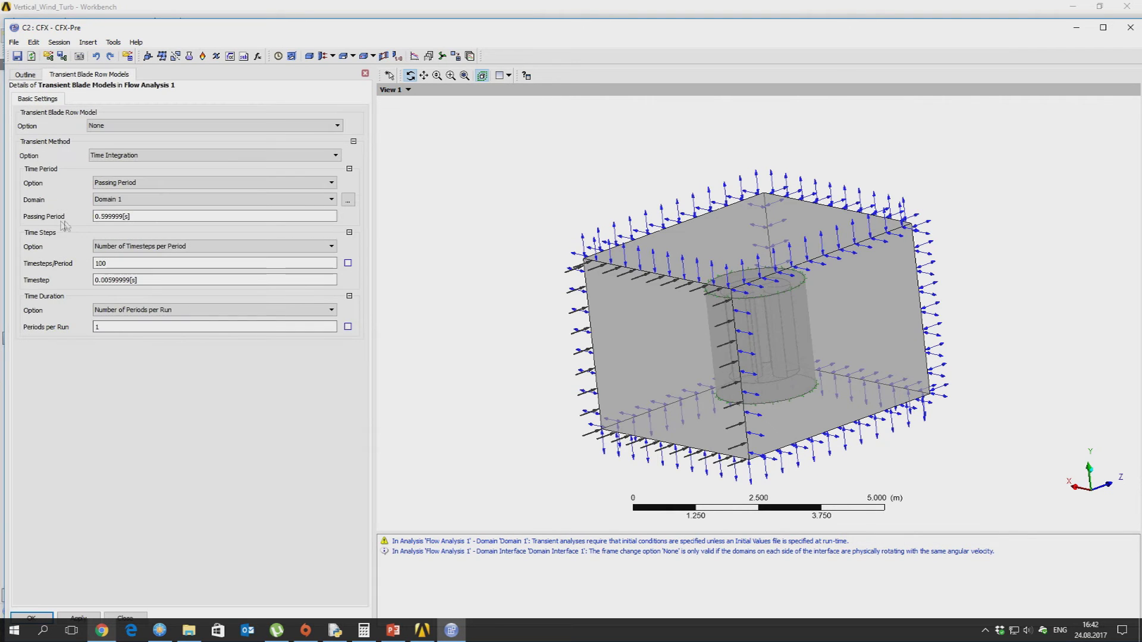
{"action": "left_click", "coordinate": [102, 263]}
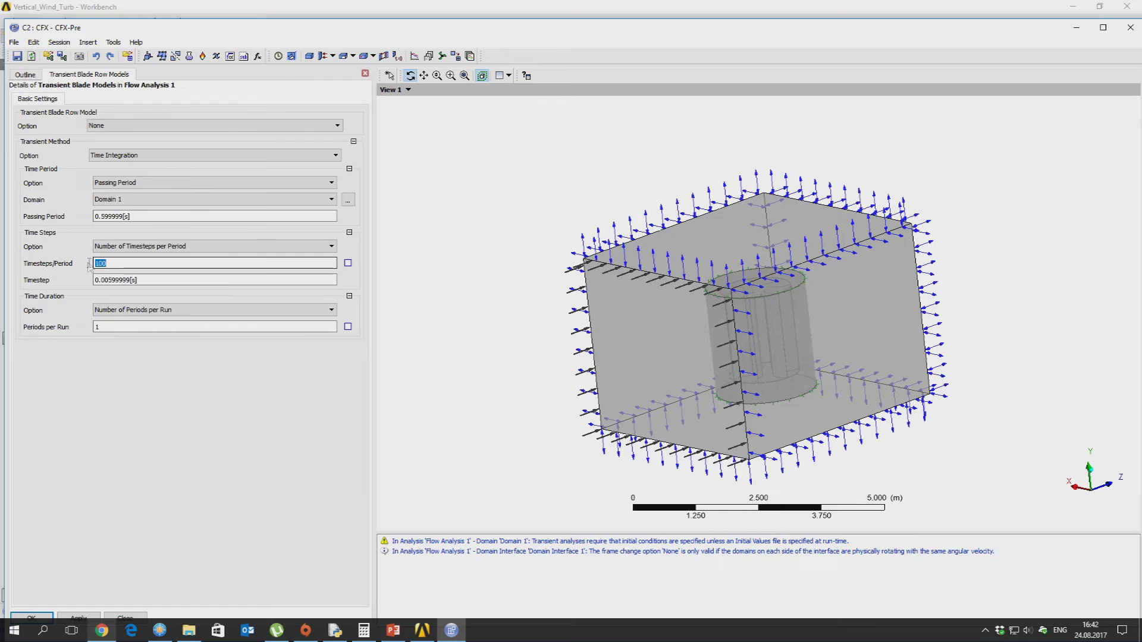
{"action": "type", "text": "80"}
{"action": "left_click", "coordinate": [116, 310]}
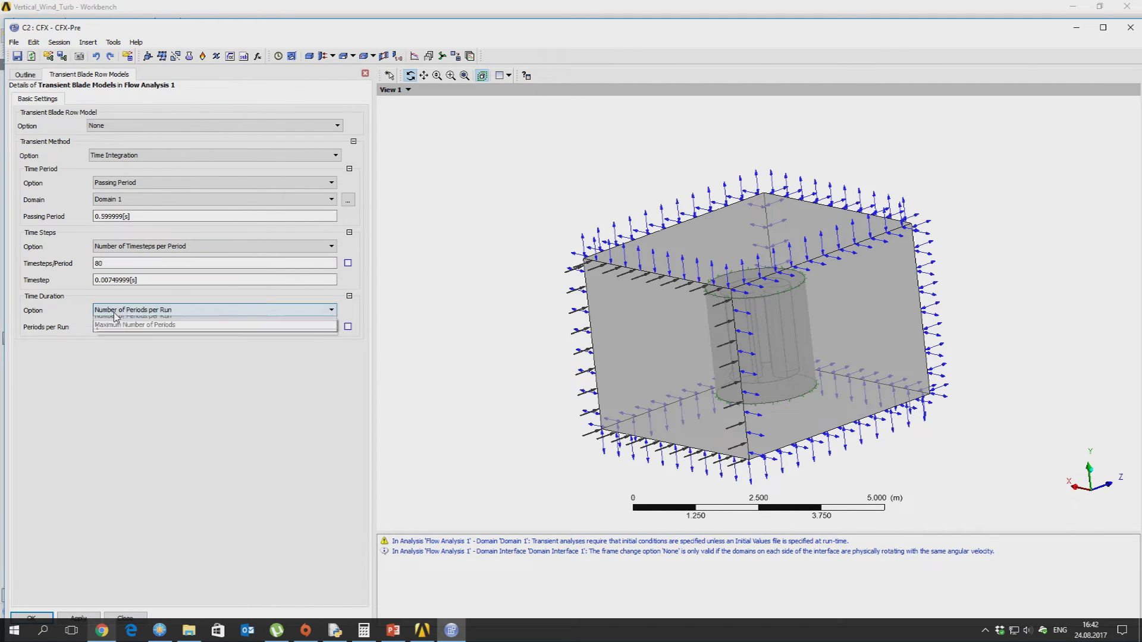
{"action": "left_click", "coordinate": [131, 325]}
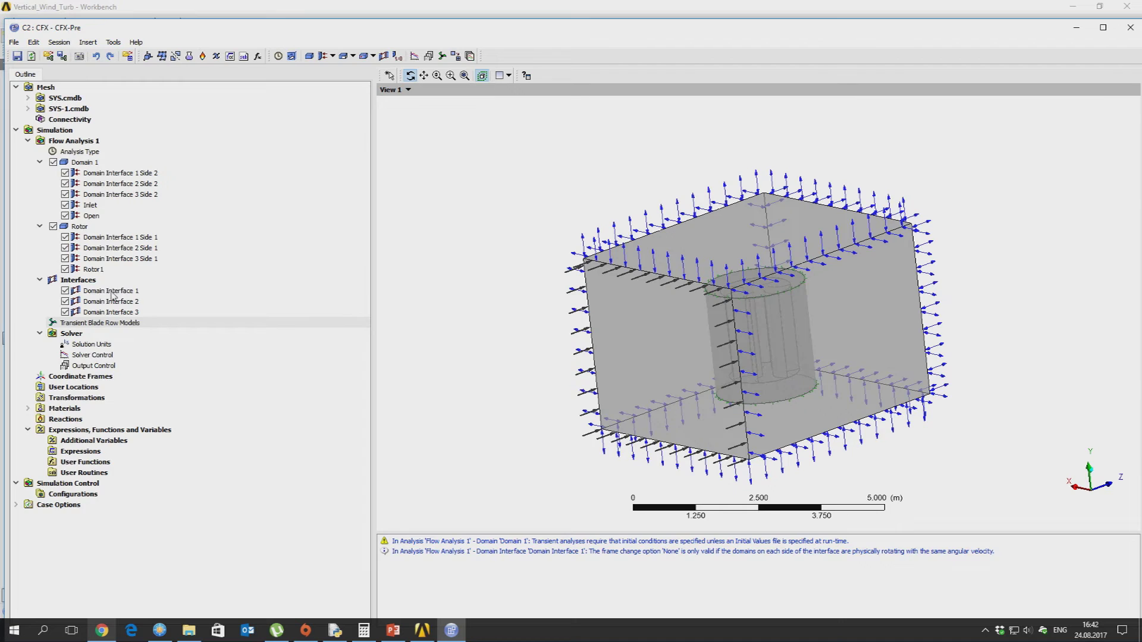
Set Domain Interface 1 to Transient Rotor Stator with specified pitch angles of 360 degrees on both sides.
{"action": "double_click", "coordinate": [111, 291]}
{"action": "left_click", "coordinate": [113, 258]}
{"action": "left_click", "coordinate": [113, 298]}
{"action": "left_click", "coordinate": [109, 284]}
{"action": "left_click", "coordinate": [113, 309]}
{"action": "left_click", "coordinate": [113, 302]}
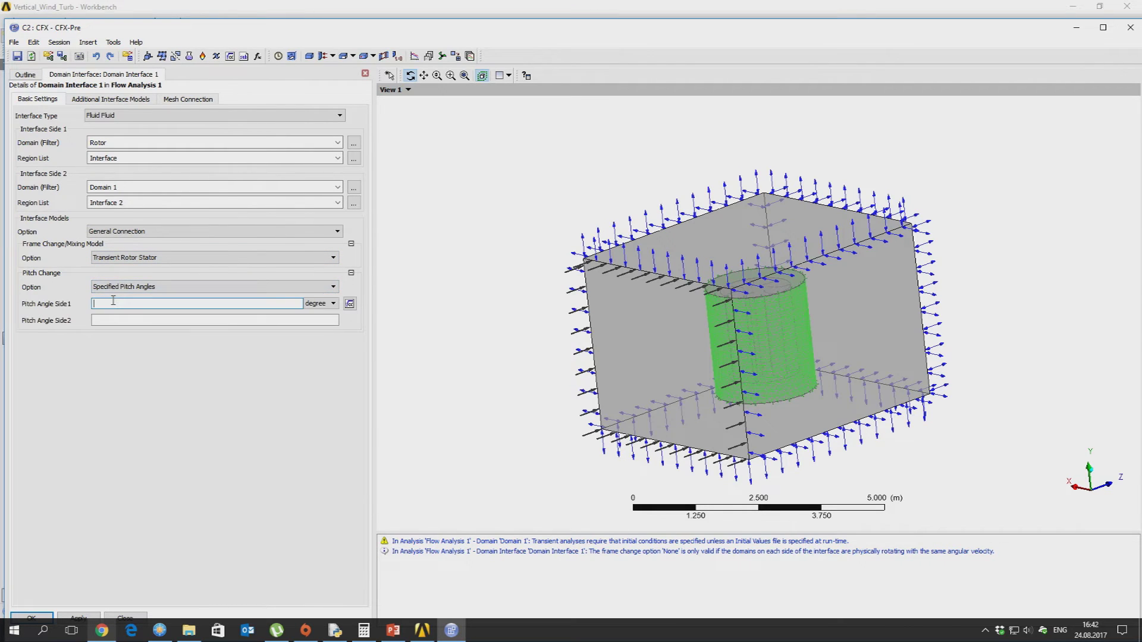
{"action": "left_click", "coordinate": [122, 321]}
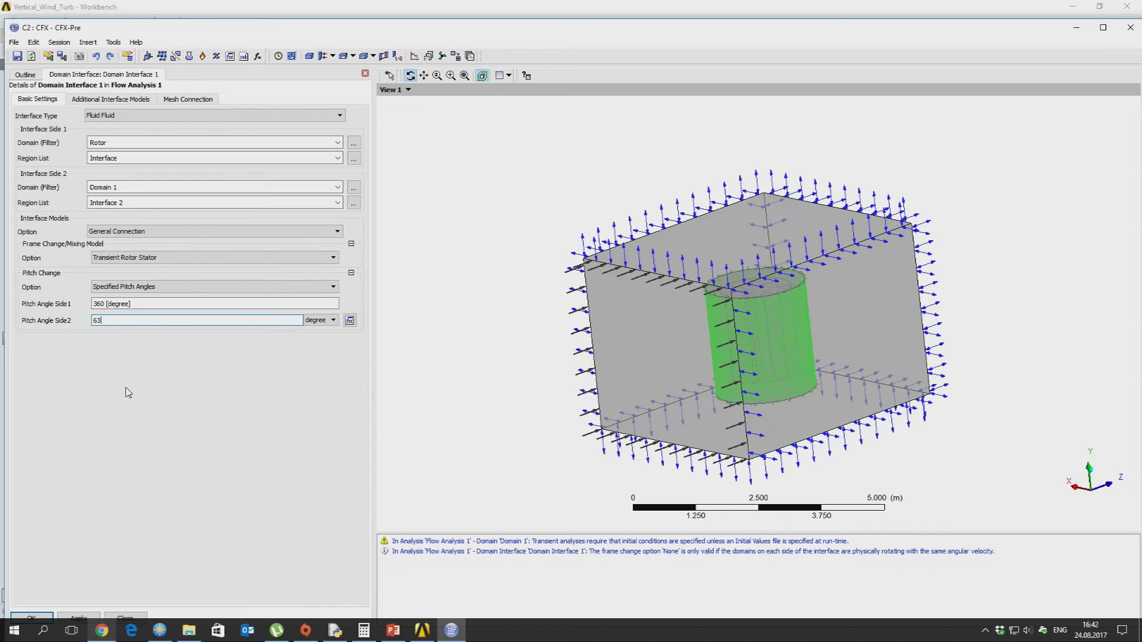
{"action": "type", "text": "360"}
{"action": "key", "text": "Return"}
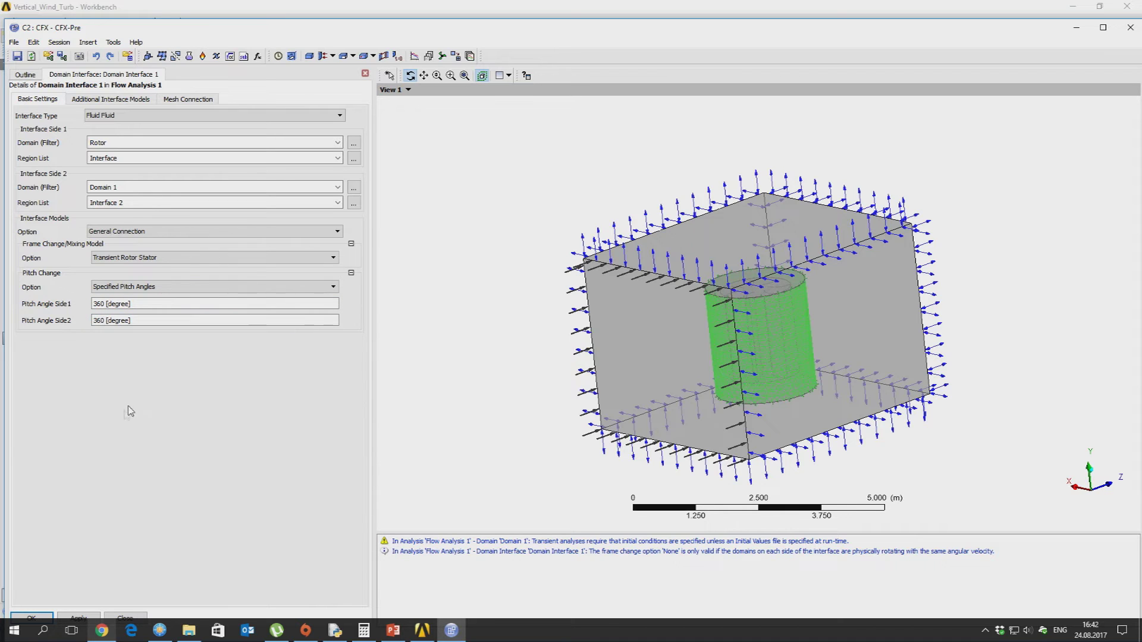
{"action": "left_click", "coordinate": [22, 619]}
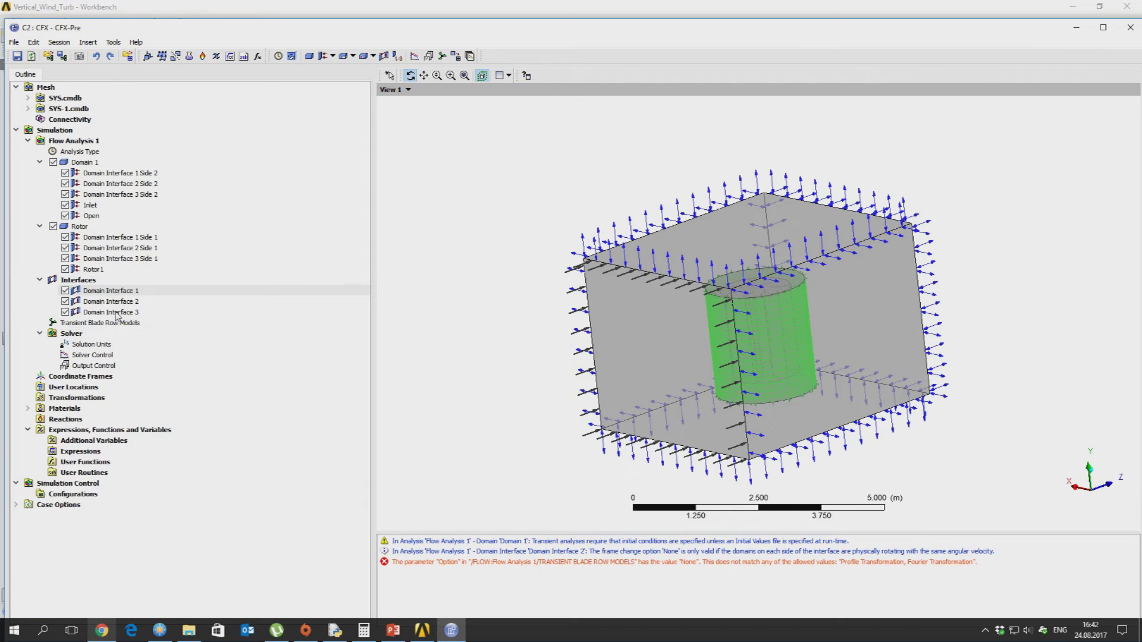
Set Domain Interface 2 to Transient Rotor Stator with specified pitch angles of 360 degrees on both sides.
{"action": "double_click", "coordinate": [119, 302]}
{"action": "left_click", "coordinate": [112, 233]}
{"action": "left_click", "coordinate": [115, 260]}
{"action": "left_click", "coordinate": [117, 259]}
{"action": "left_click", "coordinate": [118, 295]}
{"action": "left_click", "coordinate": [119, 287]}
{"action": "left_click", "coordinate": [118, 305]}
{"action": "type", "text": "360"}
{"action": "left_click", "coordinate": [113, 320]}
{"action": "type", "text": "360"}
{"action": "key", "text": "Return"}
{"action": "left_click", "coordinate": [25, 619]}
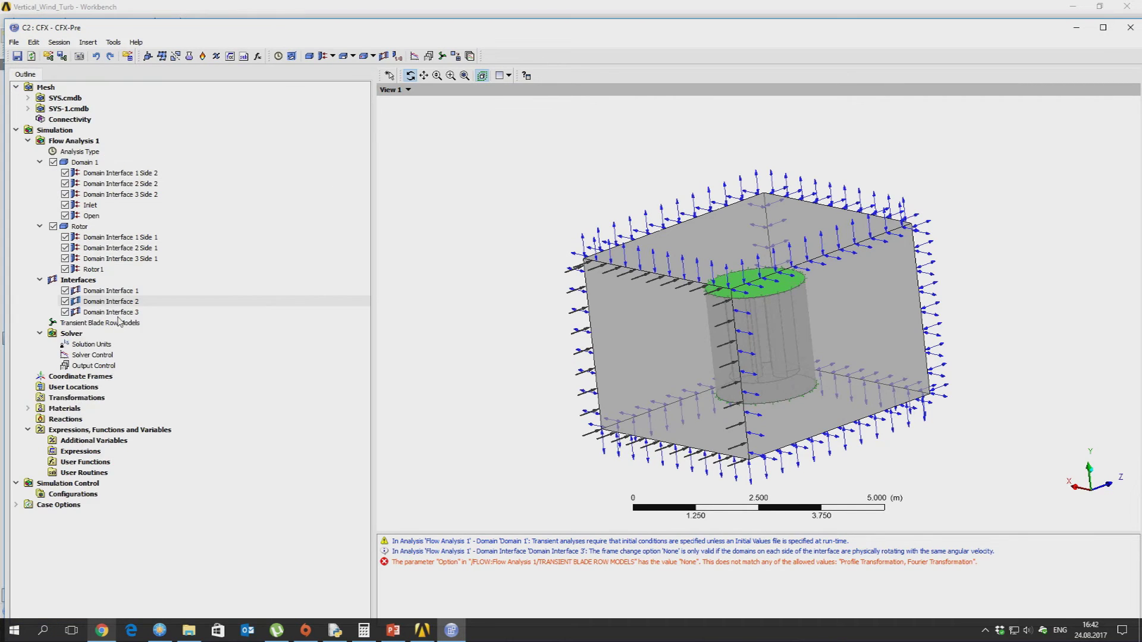
Set Domain Interface 3 to Transient Rotor Stator with specified pitch angles of 360 degrees on both sides.
{"action": "double_click", "coordinate": [117, 311]}
{"action": "left_click", "coordinate": [117, 258]}
{"action": "left_click", "coordinate": [117, 296]}
{"action": "left_click", "coordinate": [115, 288]}
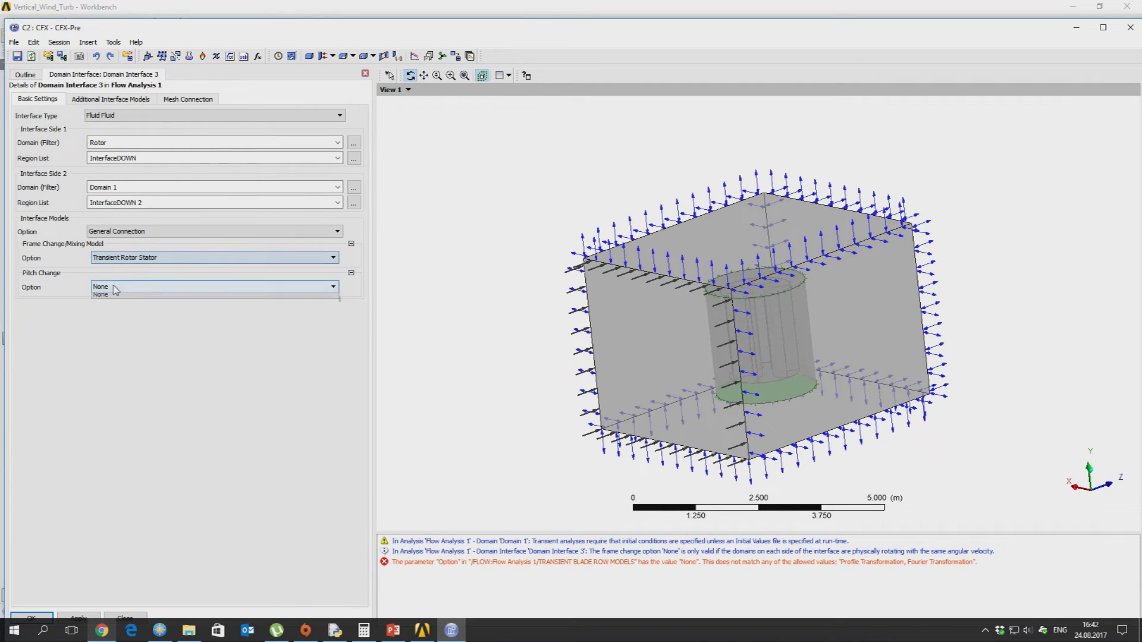
{"action": "left_click", "coordinate": [122, 305]}
{"action": "type", "text": "360"}
{"action": "left_click", "coordinate": [124, 321]}
{"action": "type", "text": "360"}
{"action": "left_click", "coordinate": [125, 357]}
{"action": "left_click", "coordinate": [24, 622]}
Resolve the blade row model error by accepting Profile Transformation as the Transient Blade Row Model option.
{"action": "double_click", "coordinate": [450, 552]}
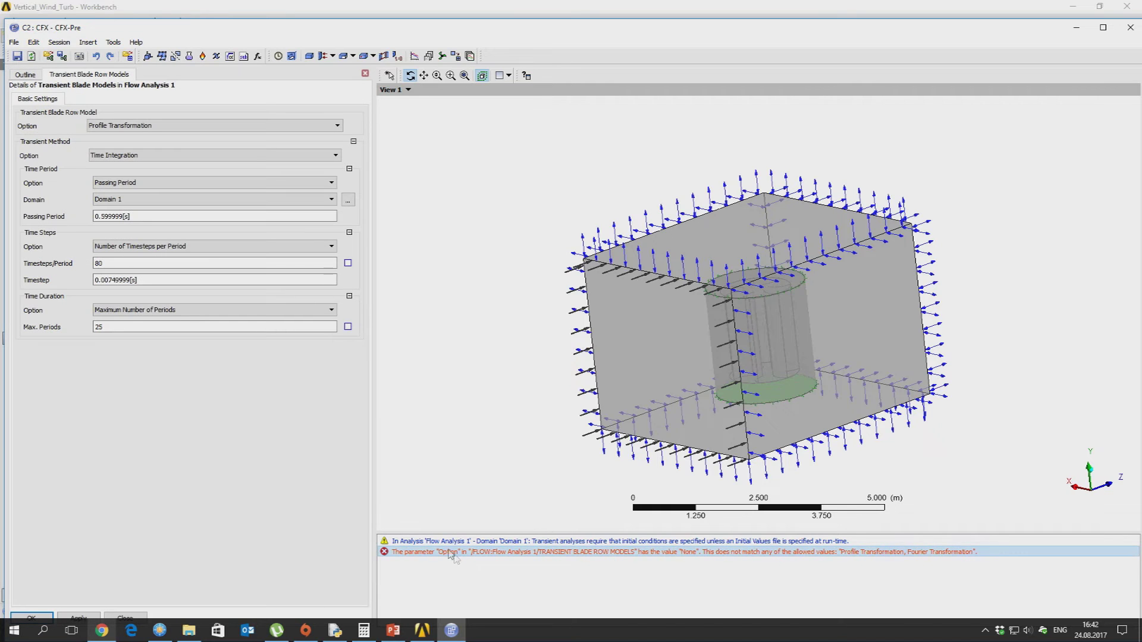
{"action": "left_click", "coordinate": [31, 619]}
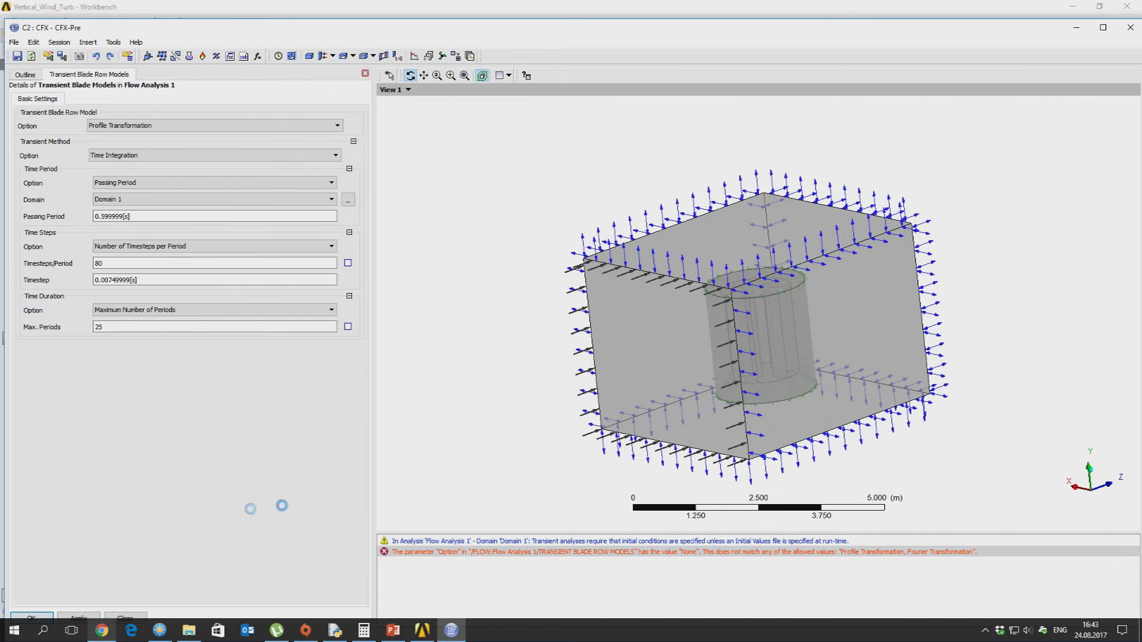
Enable initialization for Domain 1 and set its Cartesian velocity components to U 0, V 0 and W 7 m/s, using Automatic with Value.
{"action": "left_click", "coordinate": [410, 542]}
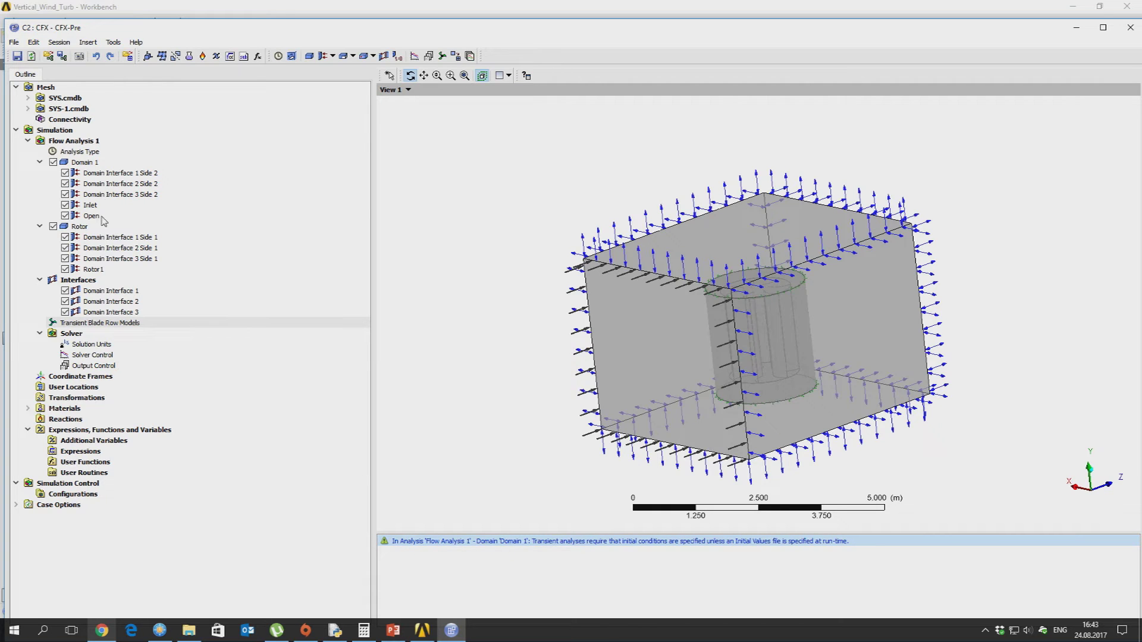
{"action": "double_click", "coordinate": [79, 164]}
{"action": "left_click", "coordinate": [137, 100]}
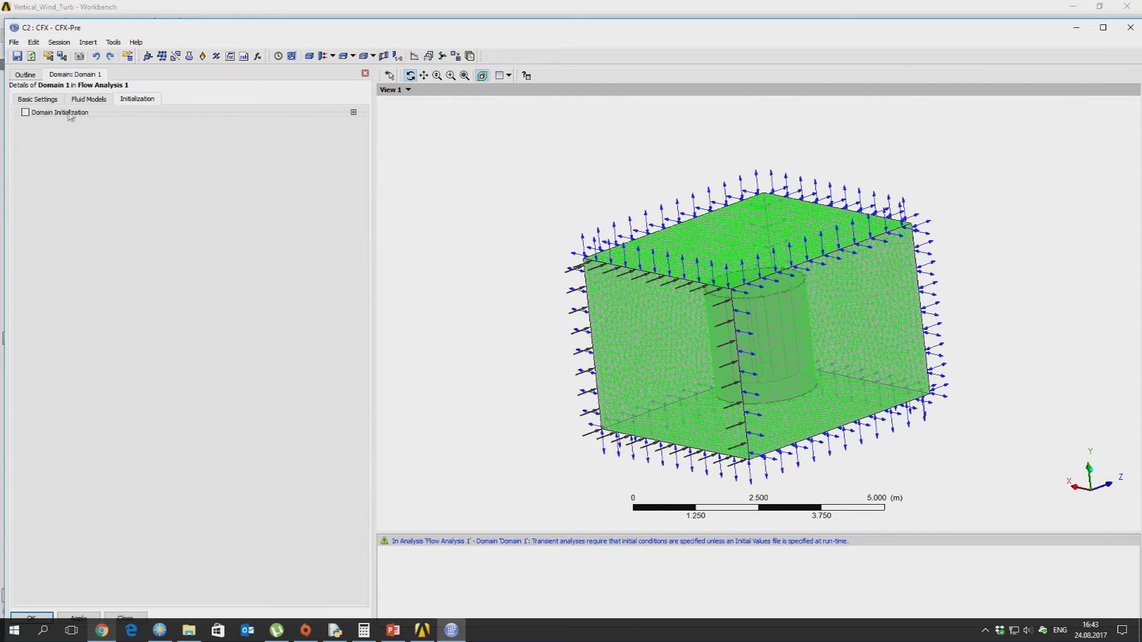
{"action": "left_click", "coordinate": [70, 115]}
{"action": "left_click", "coordinate": [104, 225]}
{"action": "type", "text": "7"}
{"action": "left_click", "coordinate": [128, 392]}
{"action": "left_click", "coordinate": [106, 210]}
{"action": "type", "text": "0"}
{"action": "left_click", "coordinate": [113, 179]}
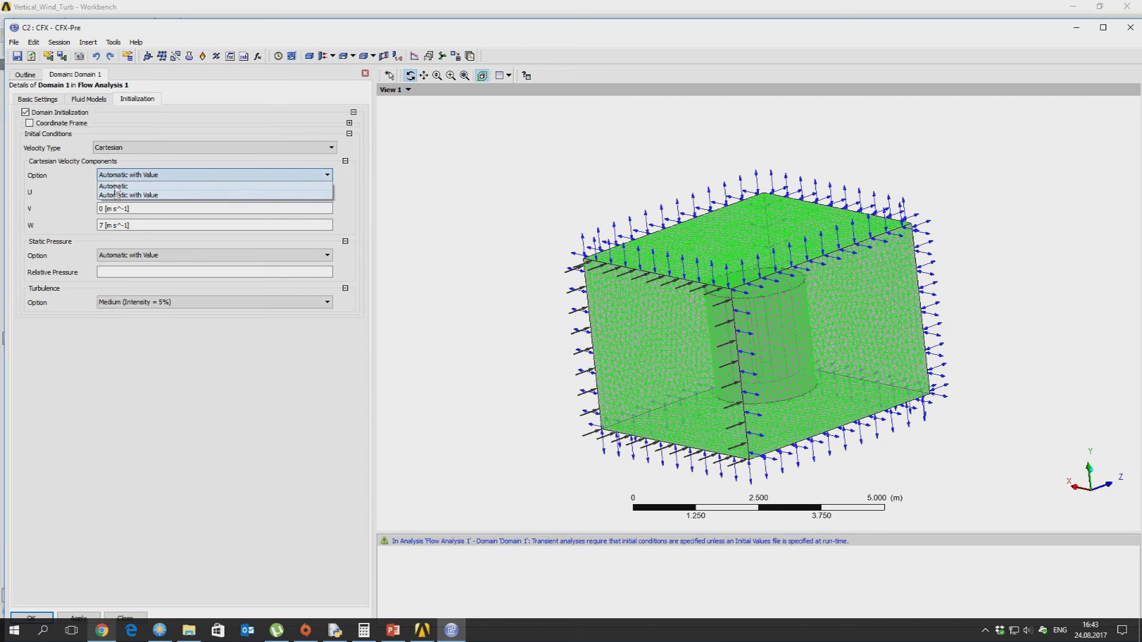
{"action": "left_click", "coordinate": [116, 194]}
{"action": "left_click", "coordinate": [116, 191]}
{"action": "type", "text": "0"}
Set Domain 1's initial relative pressure to 1 atm and accept the domain settings.
{"action": "left_click", "coordinate": [149, 383]}
{"action": "left_click", "coordinate": [111, 271]}
{"action": "left_click", "coordinate": [315, 272]}
{"action": "left_click", "coordinate": [304, 363]}
{"action": "type", "text": "1"}
{"action": "key", "text": "Return"}
{"action": "left_click", "coordinate": [31, 618]}
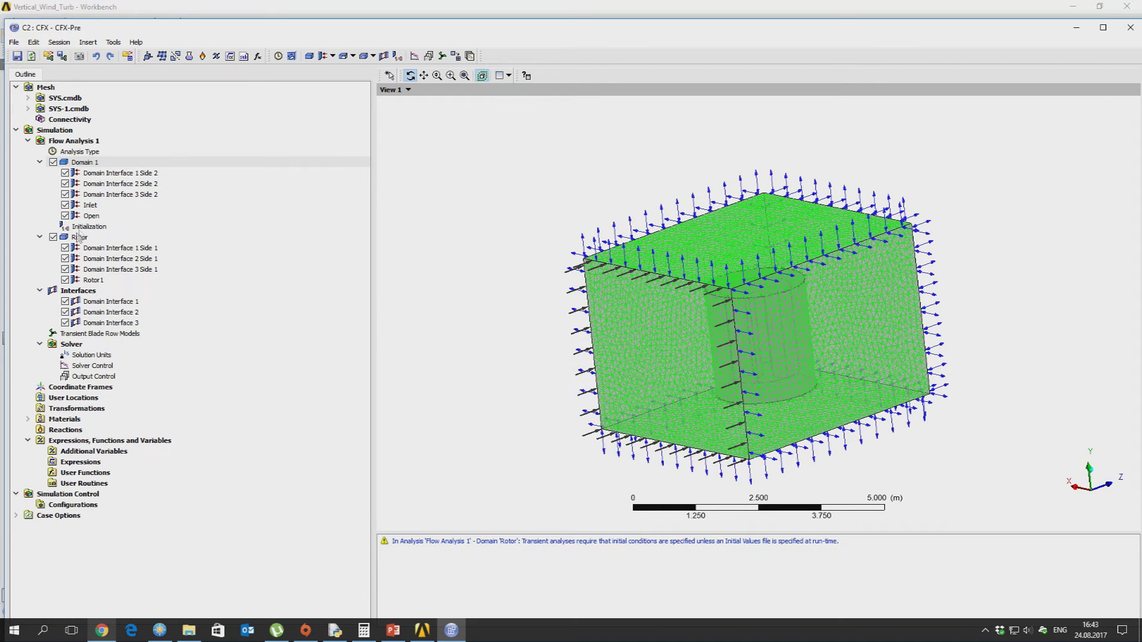
Enable initialization for the Rotor domain and set its Cartesian velocity components to U 0, V 0 and W 7 m/s.
{"action": "left_click", "coordinate": [83, 228]}
{"action": "double_click", "coordinate": [79, 237]}
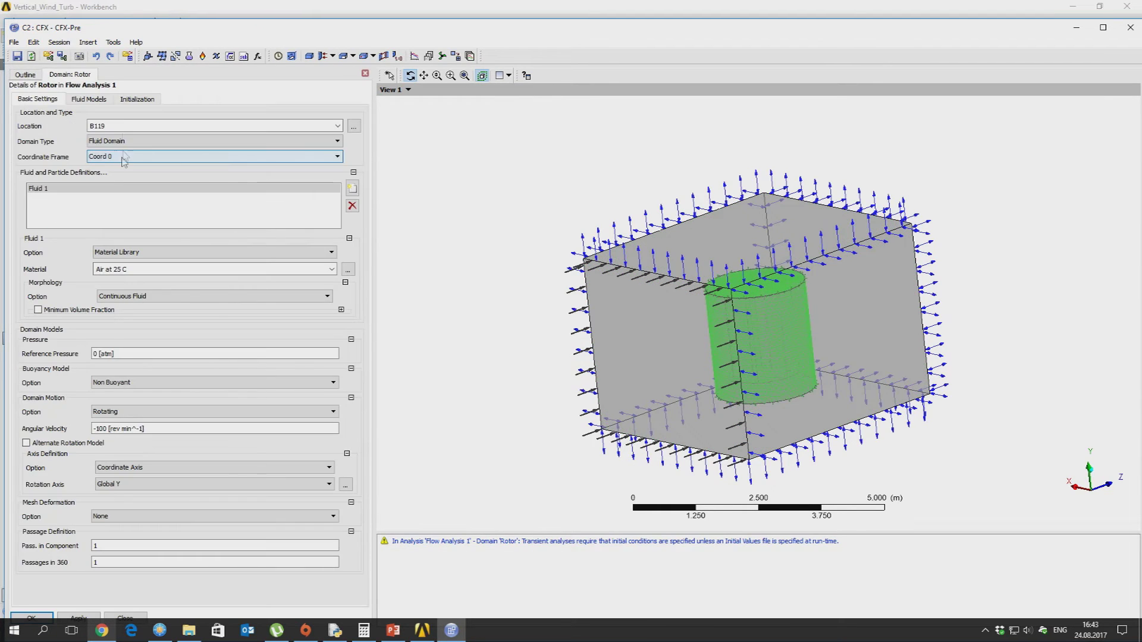
{"action": "left_click", "coordinate": [89, 99]}
{"action": "left_click", "coordinate": [136, 99]}
{"action": "left_click", "coordinate": [60, 112]}
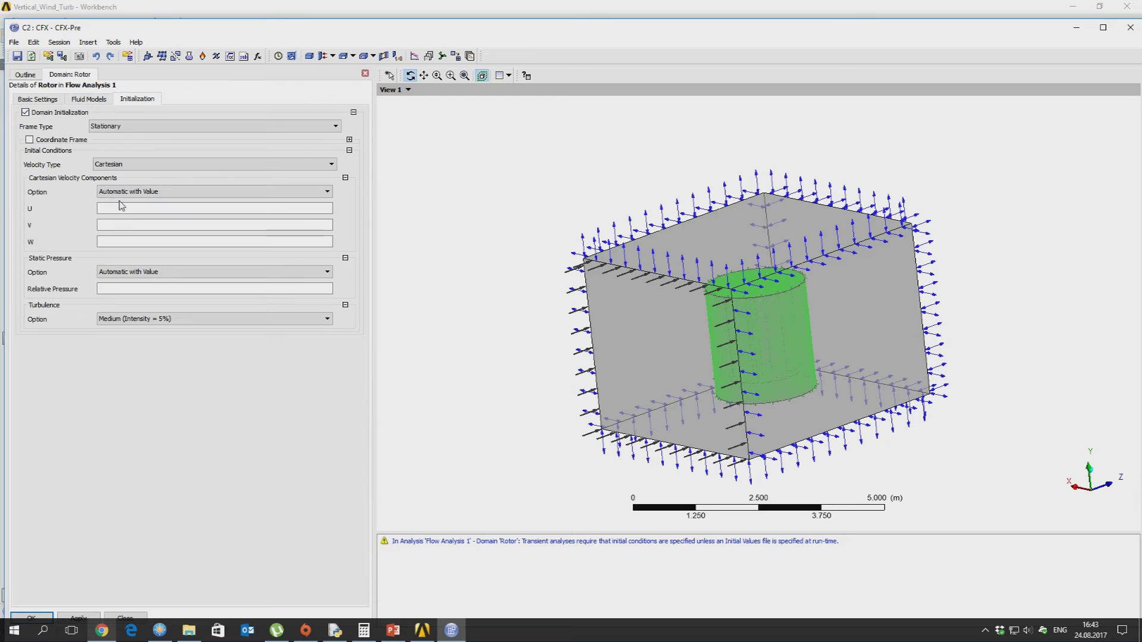
{"action": "left_click", "coordinate": [106, 209]}
{"action": "type", "text": "0"}
{"action": "left_click", "coordinate": [106, 225]}
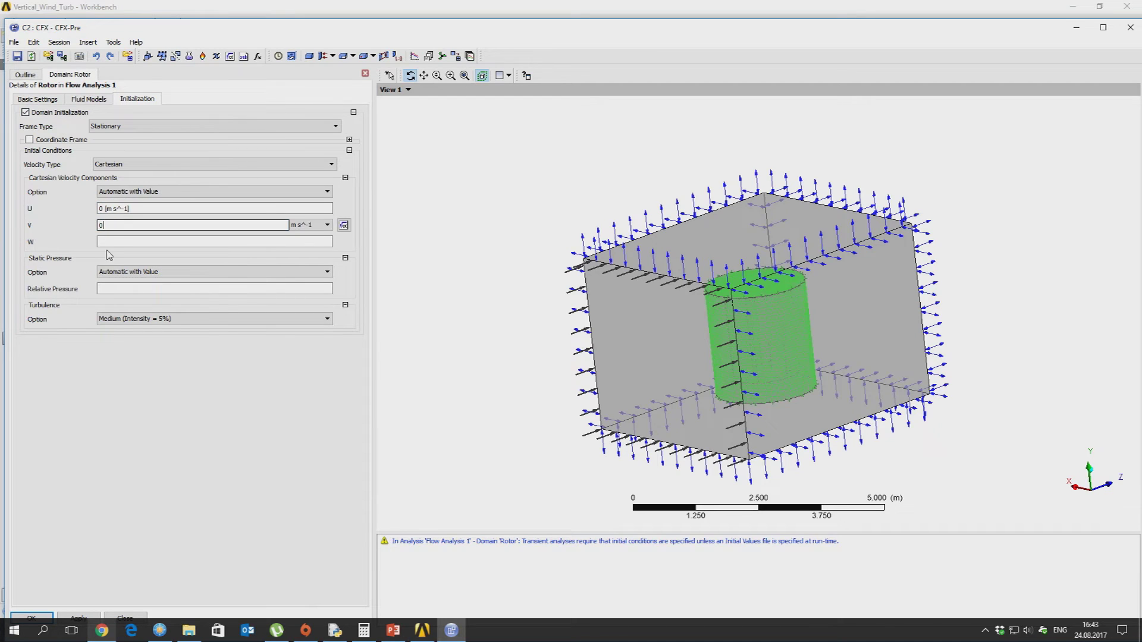
{"action": "type", "text": "0"}
{"action": "left_click", "coordinate": [108, 241]}
{"action": "type", "text": "7"}
{"action": "key", "text": "Return"}
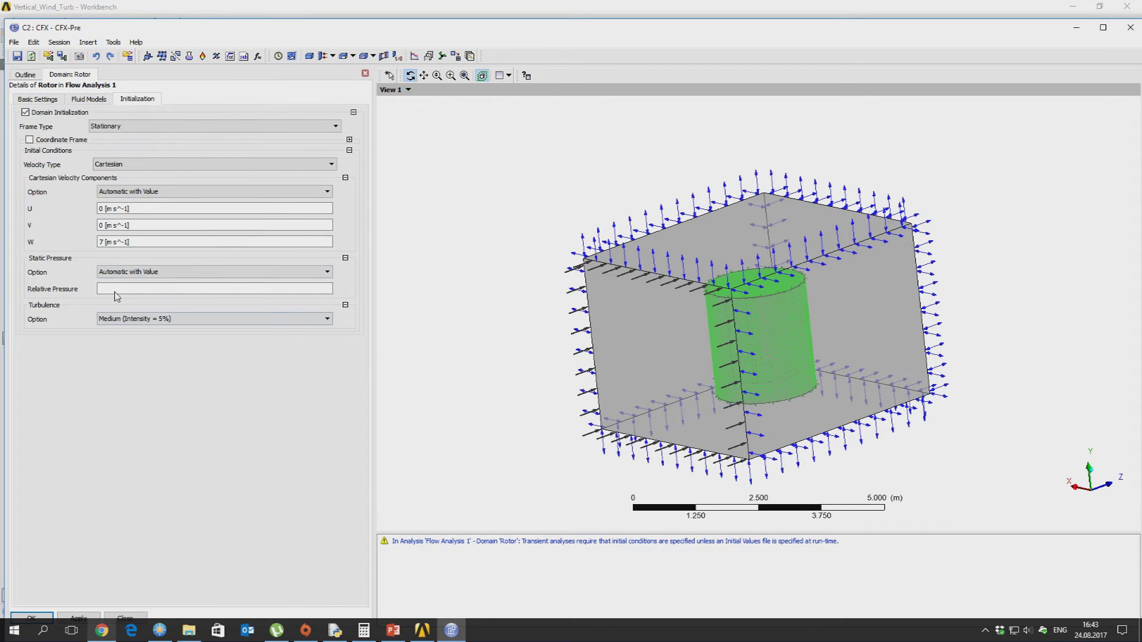
Set the Rotor domain's initial relative pressure to 1 atm and accept the domain settings.
{"action": "left_click", "coordinate": [165, 290]}
{"action": "left_click", "coordinate": [326, 288]}
{"action": "left_click", "coordinate": [304, 379]}
{"action": "type", "text": "1"}
{"action": "key", "text": "Return"}
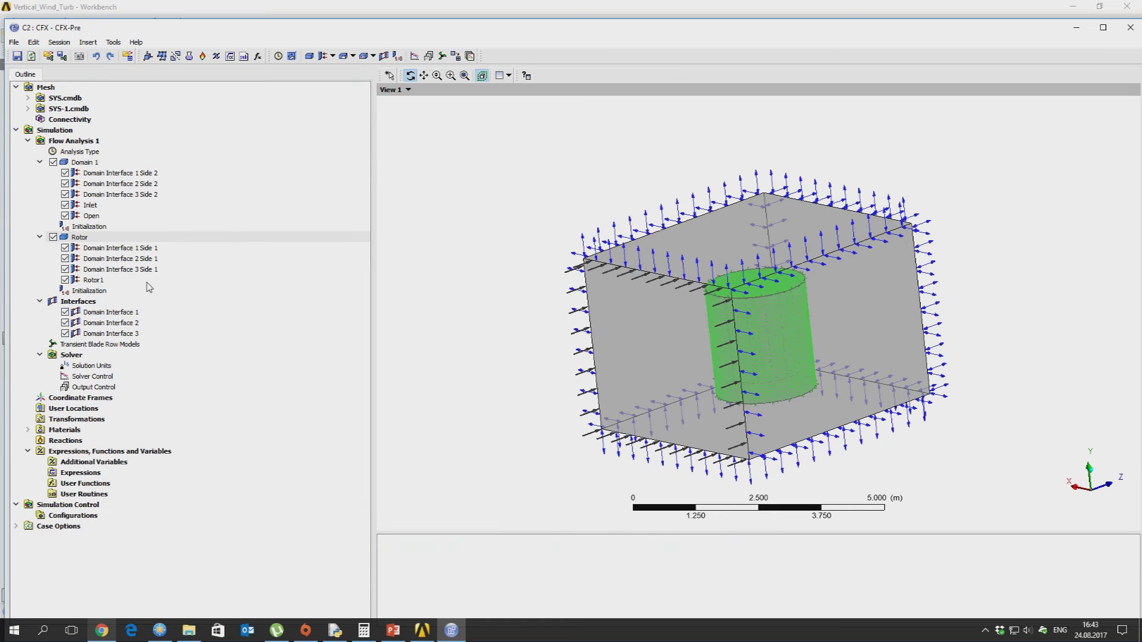
Review Domain 1's initial conditions and the Solver Control basic settings, leaving both as they are.
{"action": "double_click", "coordinate": [111, 227]}
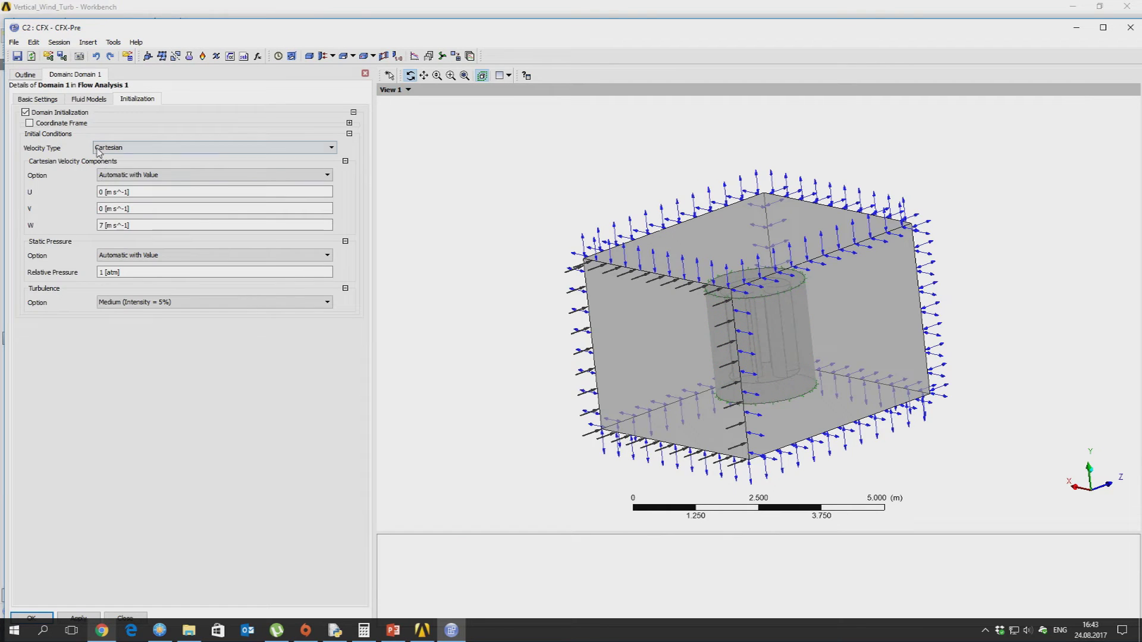
{"action": "left_click", "coordinate": [32, 617]}
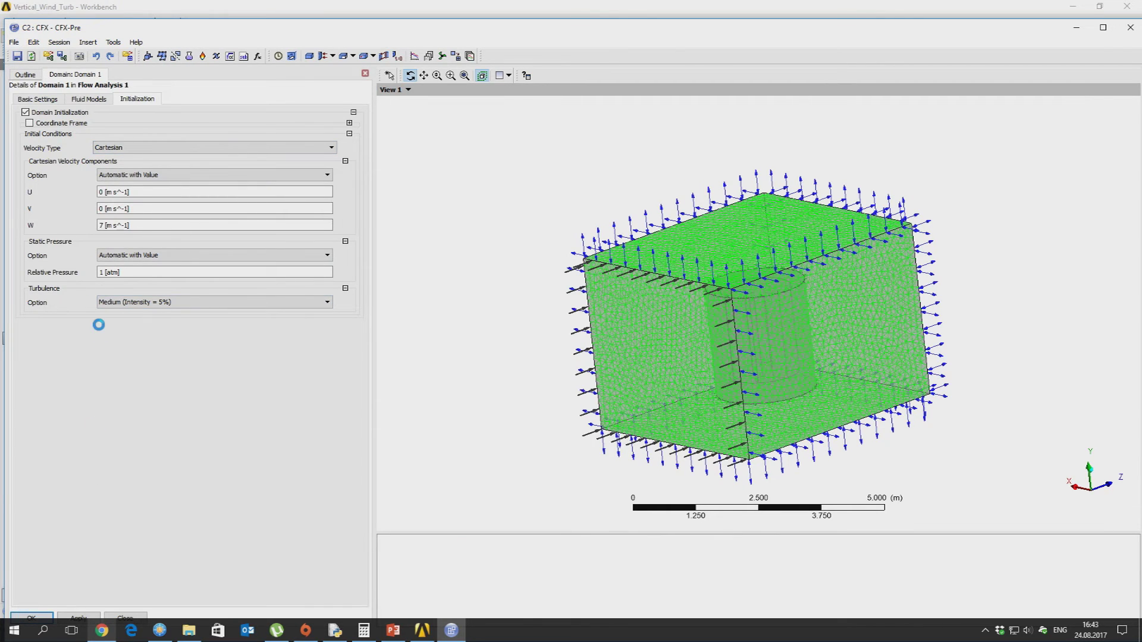
{"action": "double_click", "coordinate": [84, 376]}
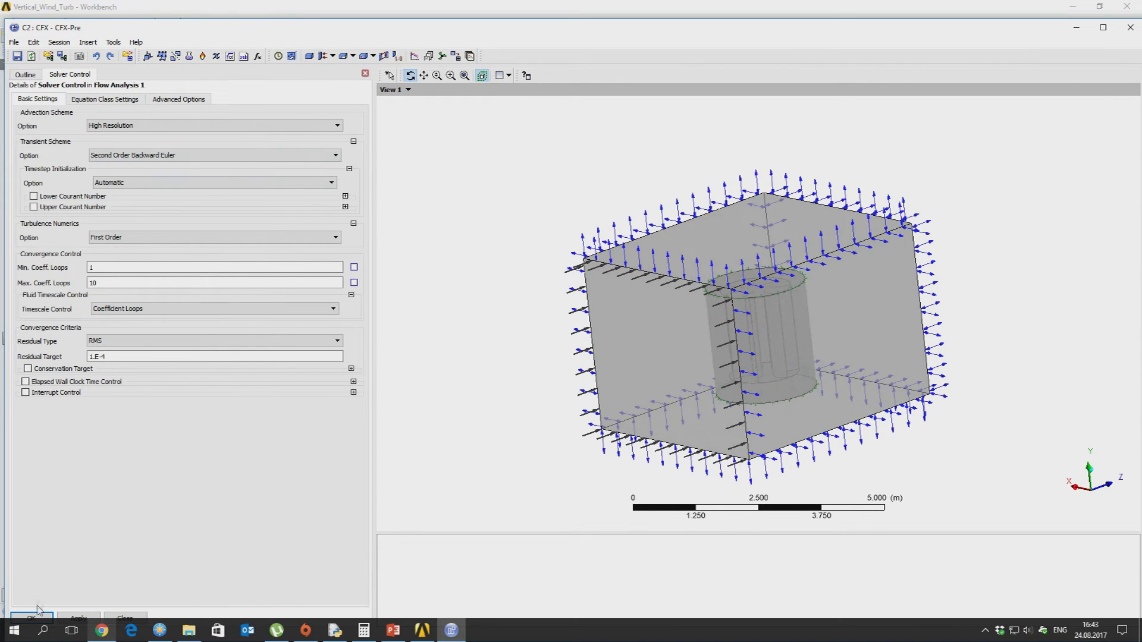
{"action": "left_click", "coordinate": [33, 616]}
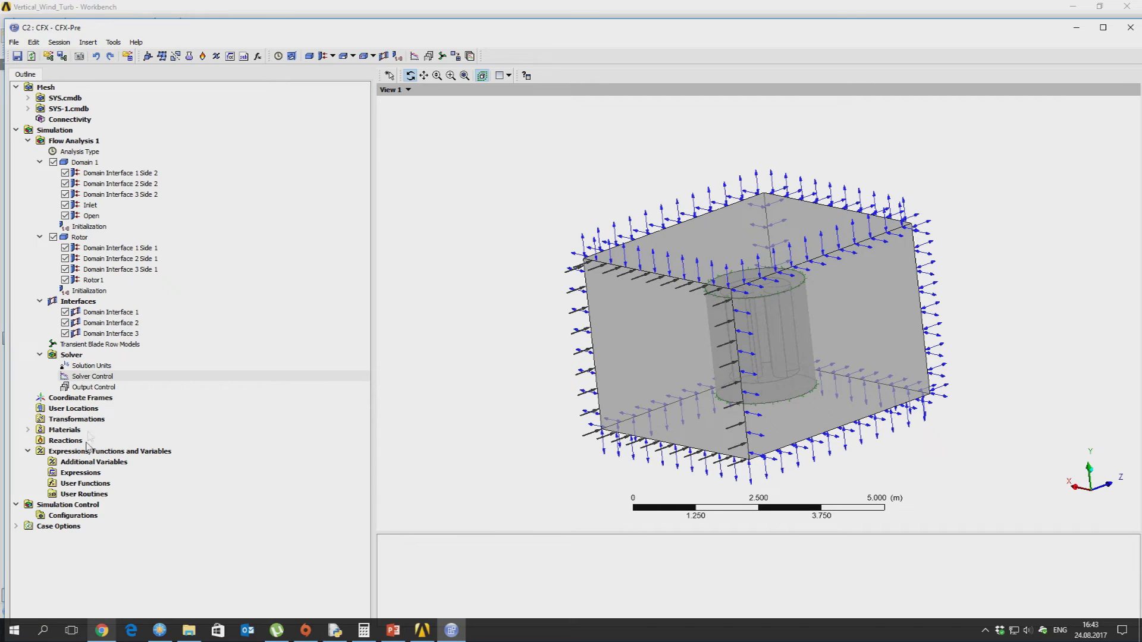
Create an expression named n with the definition 100.
{"action": "double_click", "coordinate": [75, 472]}
{"action": "right_click", "coordinate": [60, 109]}
{"action": "mouse_move", "coordinate": [71, 117]}
{"action": "left_click", "coordinate": [208, 118]}
{"action": "type", "text": "n"}
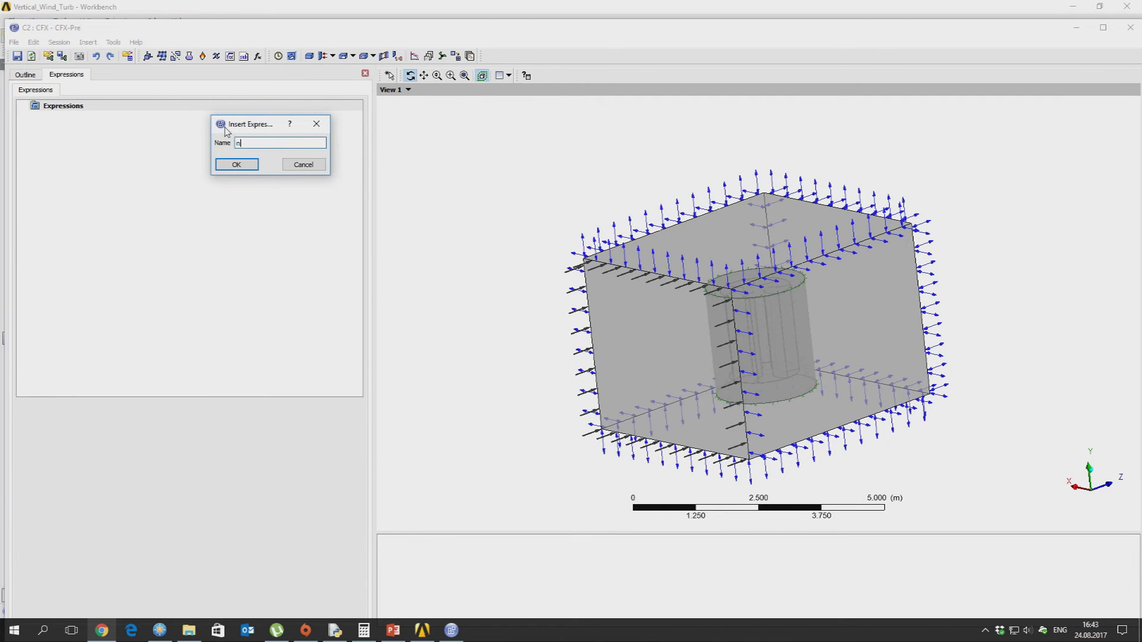
{"action": "left_click", "coordinate": [236, 164]}
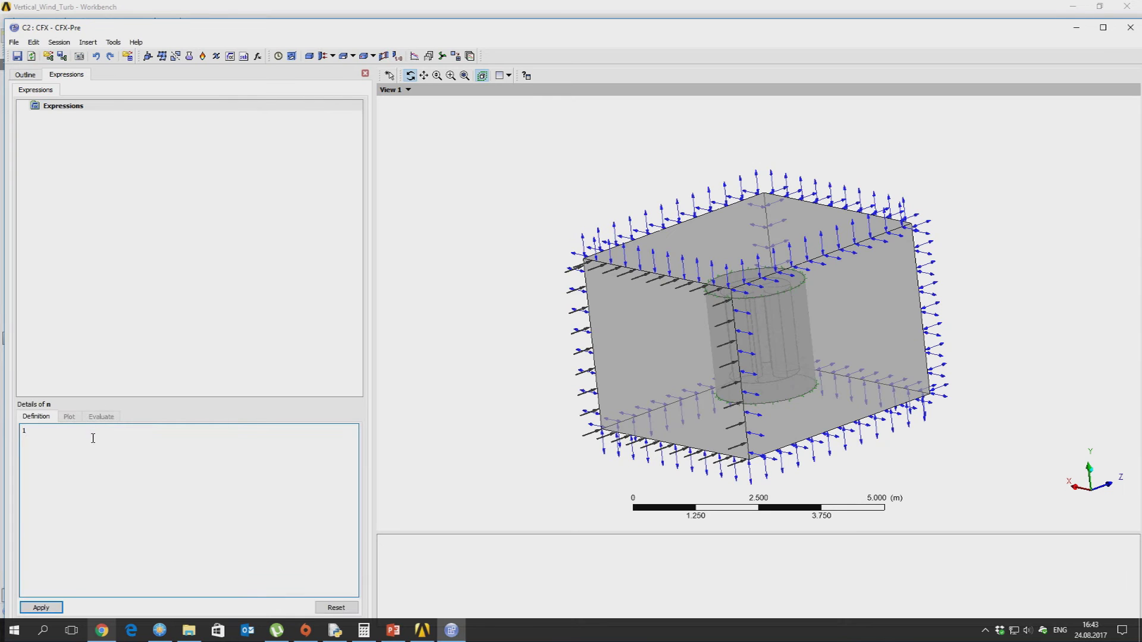
{"action": "left_click", "coordinate": [40, 607]}
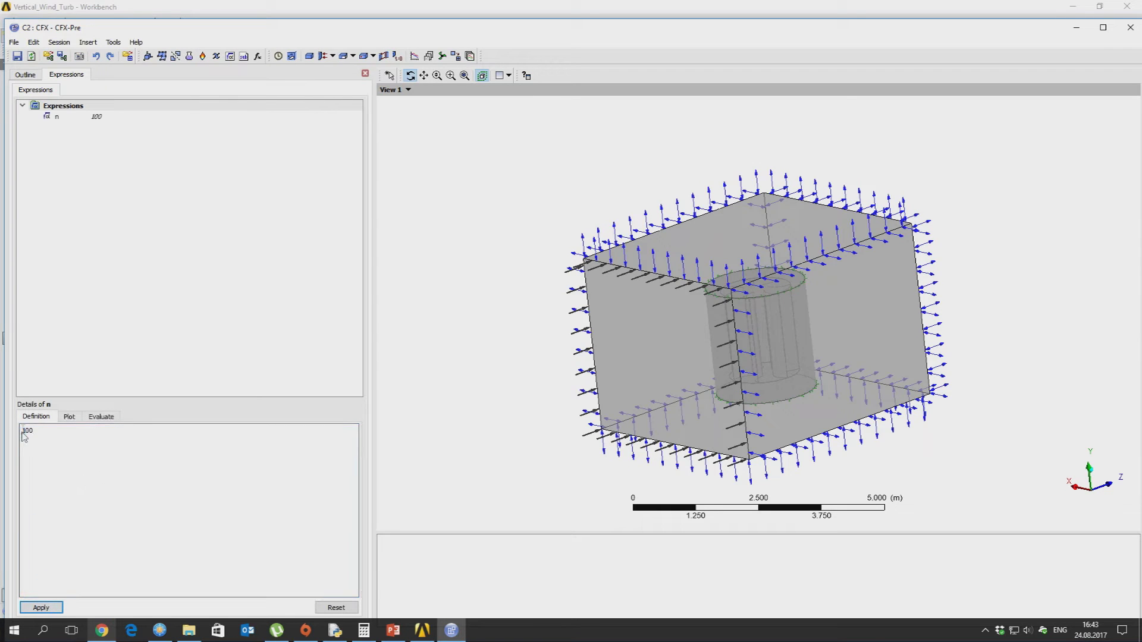
Insert a new expression named Moment.
{"action": "right_click", "coordinate": [61, 111]}
{"action": "mouse_move", "coordinate": [83, 113]}
{"action": "left_click", "coordinate": [209, 117]}
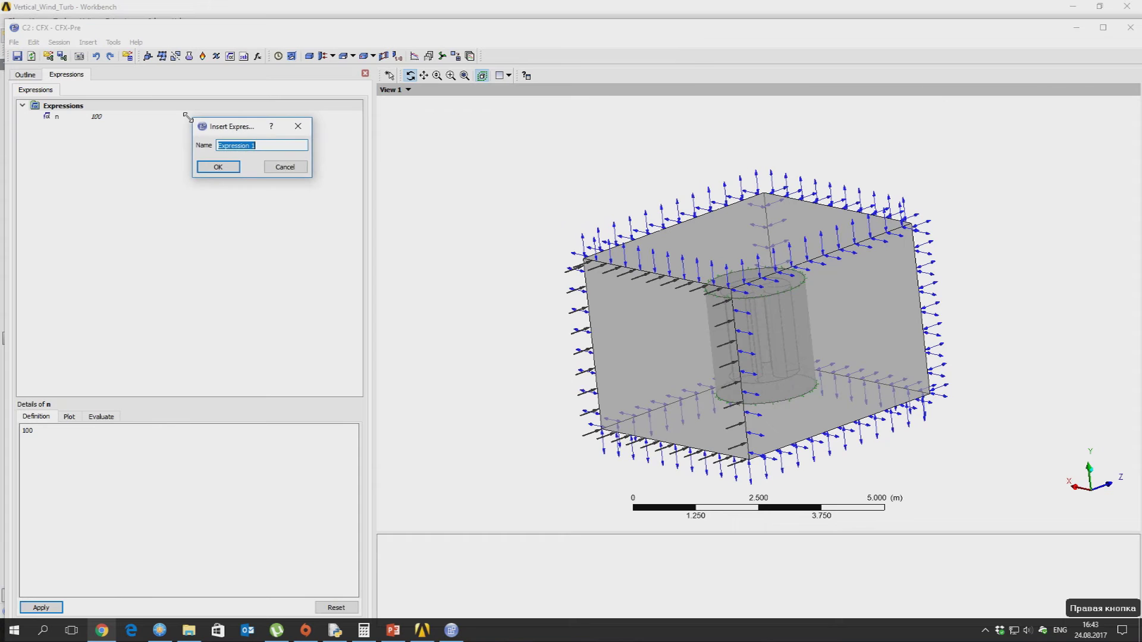
{"action": "type", "text": "Moment"}
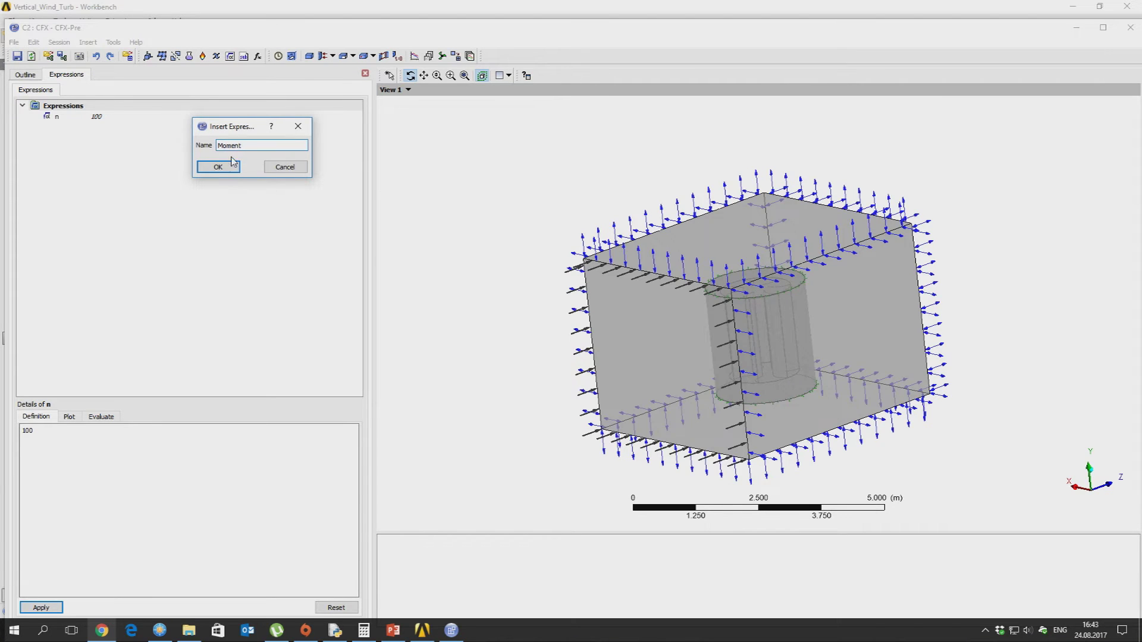
{"action": "left_click", "coordinate": [228, 167]}
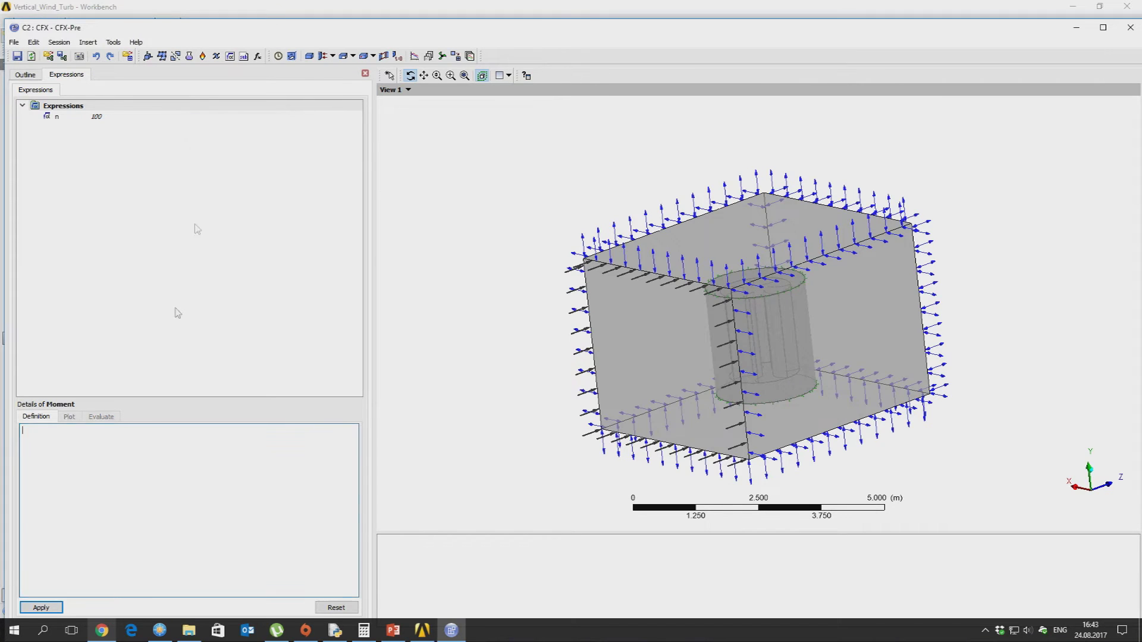
{"action": "right_click", "coordinate": [63, 443]}
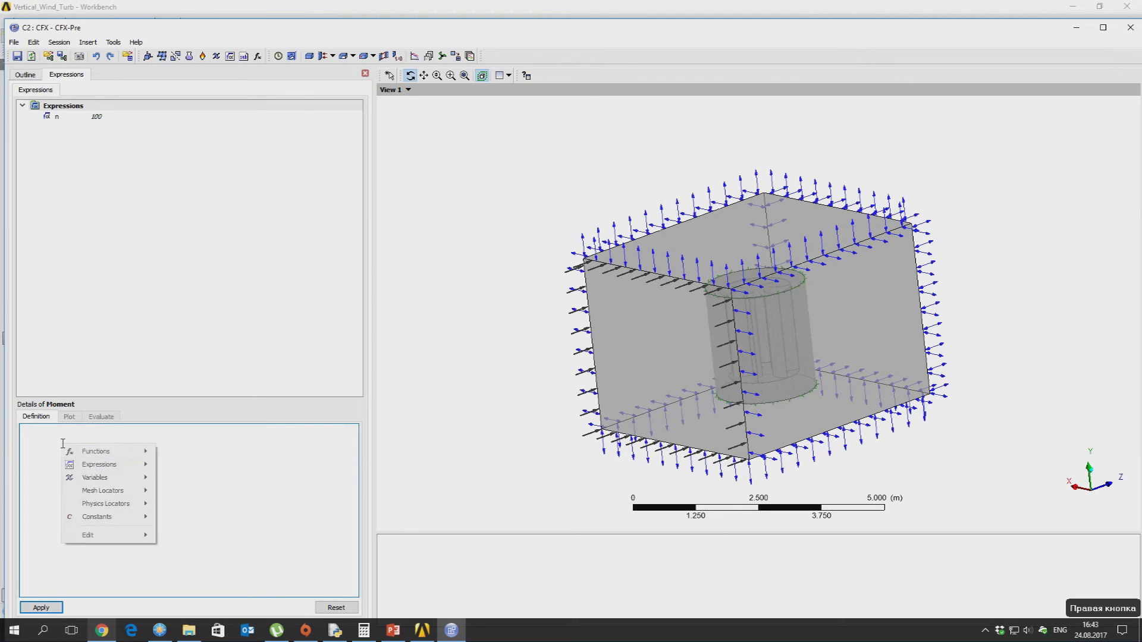
{"action": "mouse_move", "coordinate": [113, 451]}
{"action": "mouse_move", "coordinate": [198, 470]}
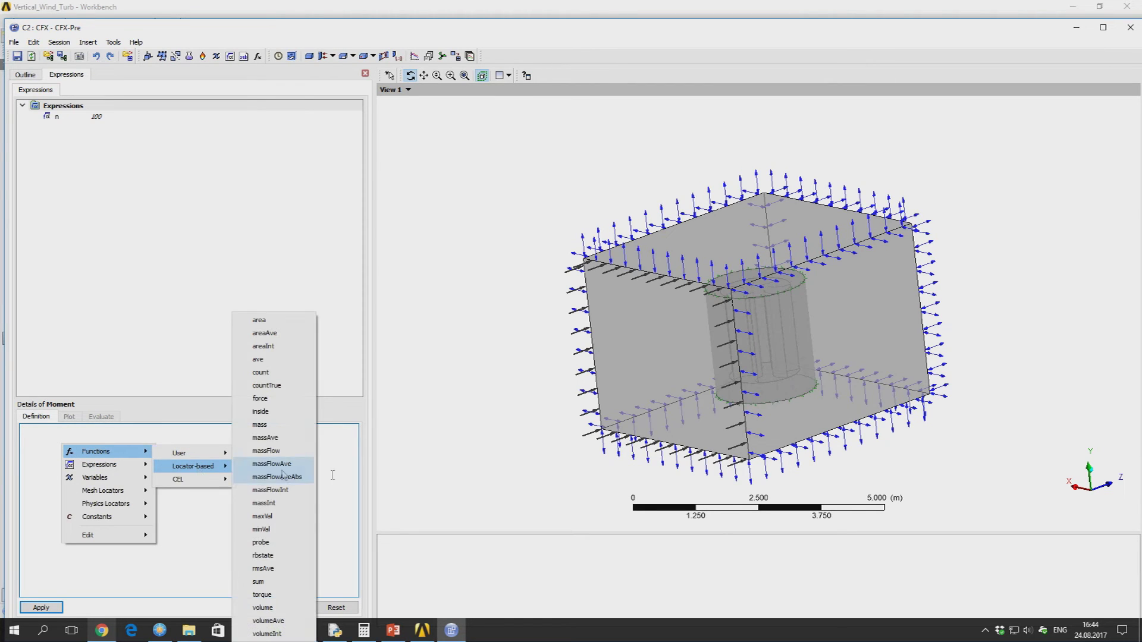
{"action": "left_click", "coordinate": [262, 595]}
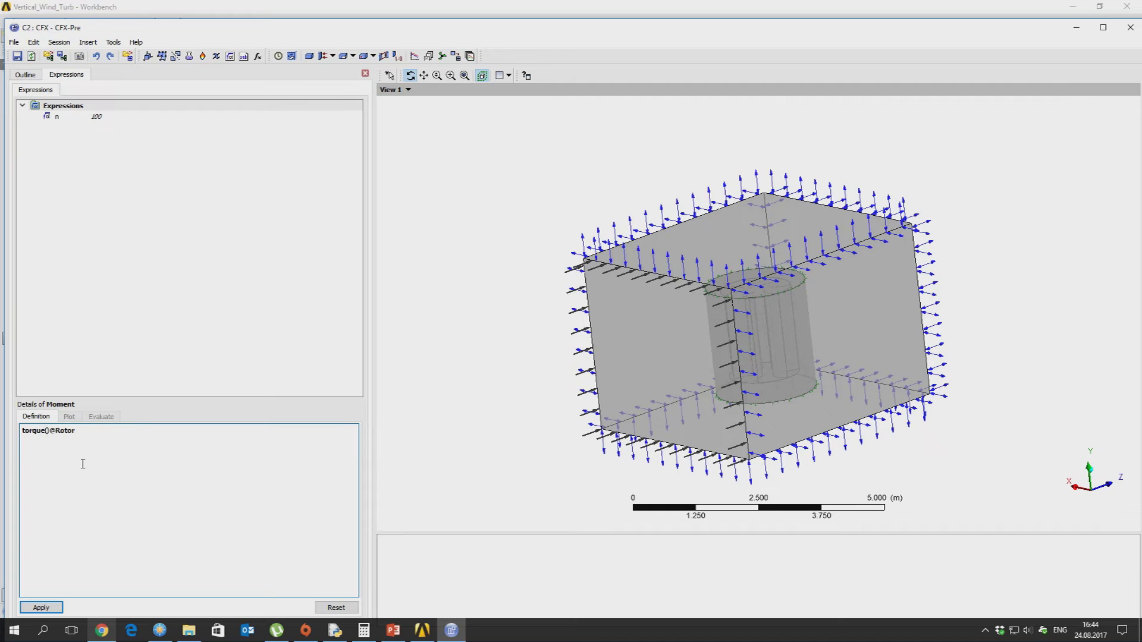
{"action": "type", "text": "_y"}
{"action": "left_click", "coordinate": [41, 608]}
Create an expression named Power N defined as Moment*pi*n/30.
{"action": "right_click", "coordinate": [64, 107]}
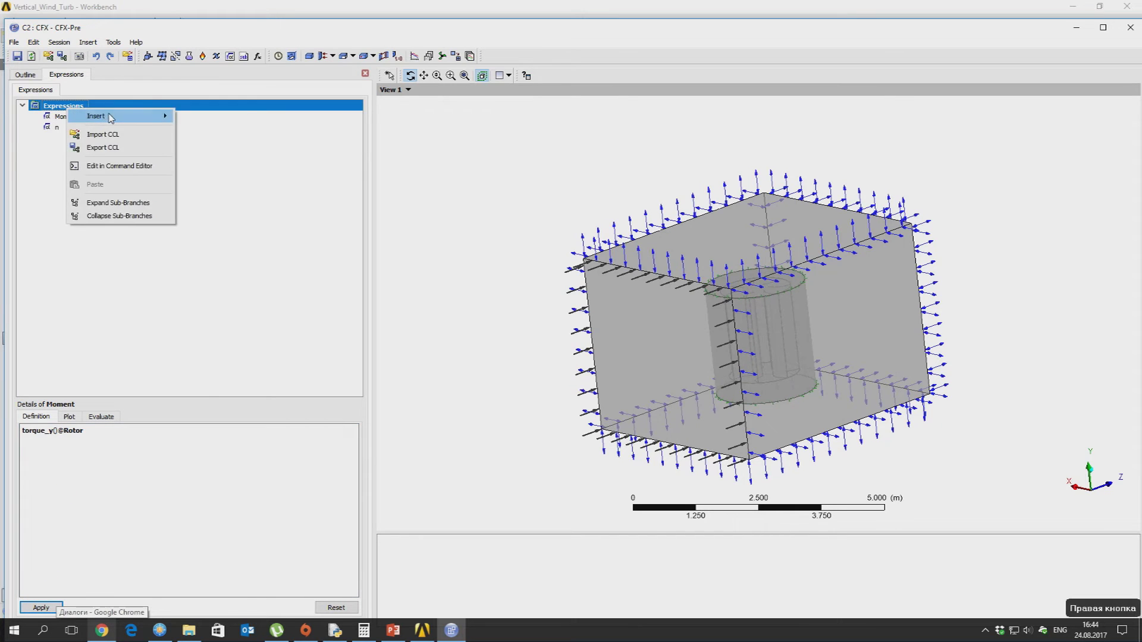
{"action": "left_click", "coordinate": [203, 119]}
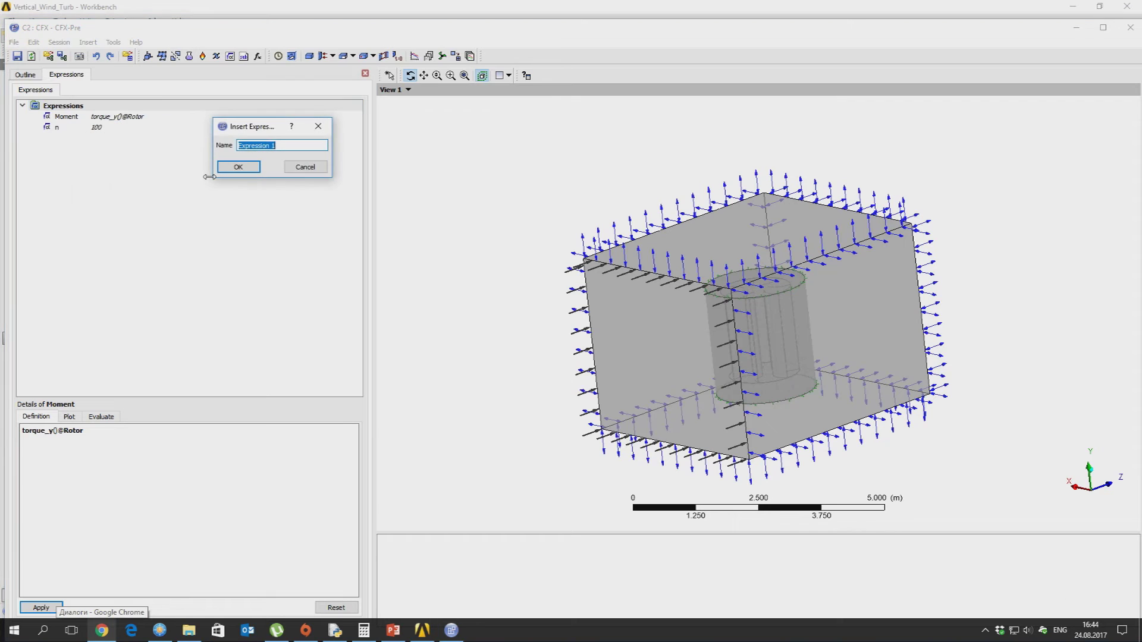
{"action": "type", "text": "Power N"}
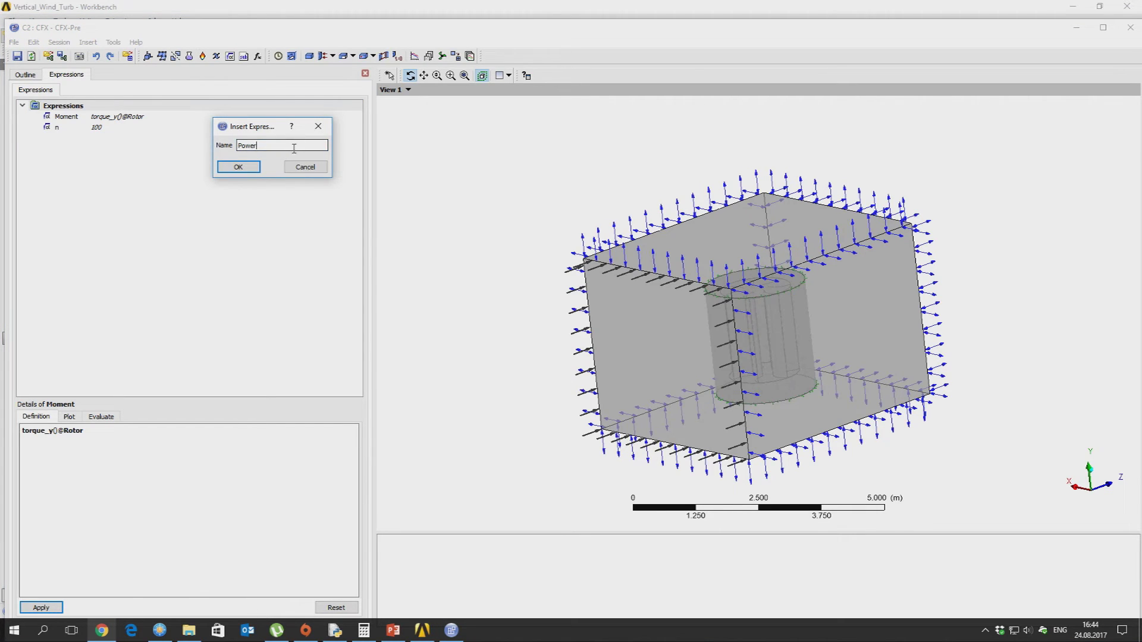
{"action": "left_click", "coordinate": [252, 172]}
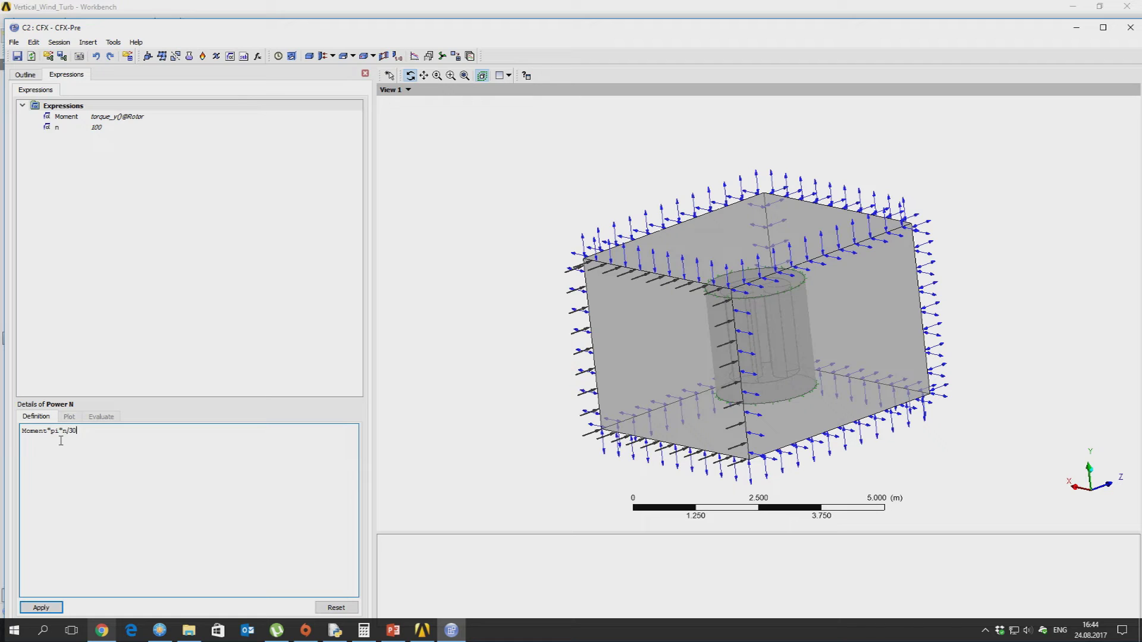
{"action": "left_click_drag", "start_coordinate": [77, 432], "coordinate": [21, 431]}
{"action": "left_click", "coordinate": [90, 454]}
{"action": "left_click", "coordinate": [42, 607]}
{"action": "left_click", "coordinate": [74, 139]}
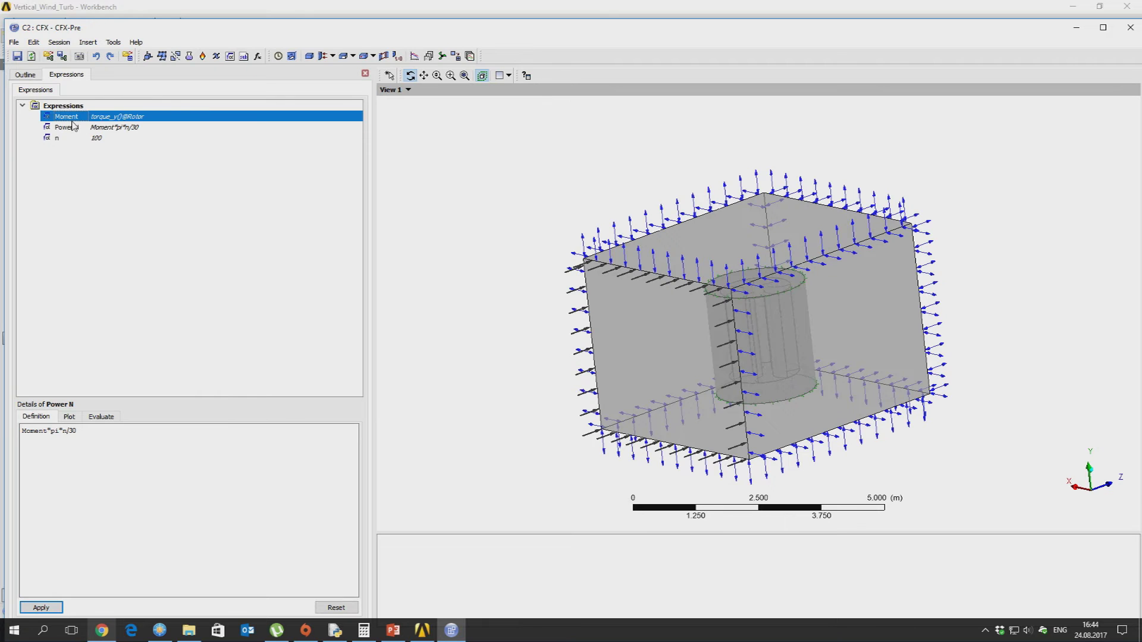
Add a transient results entry in Output Control under its default name.
{"action": "left_click", "coordinate": [25, 74]}
{"action": "mouse_move", "coordinate": [771, 307]}
{"action": "middle_mouse_down"}
{"action": "mouse_move", "coordinate": [793, 303]}
{"action": "mouse_move", "coordinate": [760, 306]}
{"action": "middle_mouse_up"}
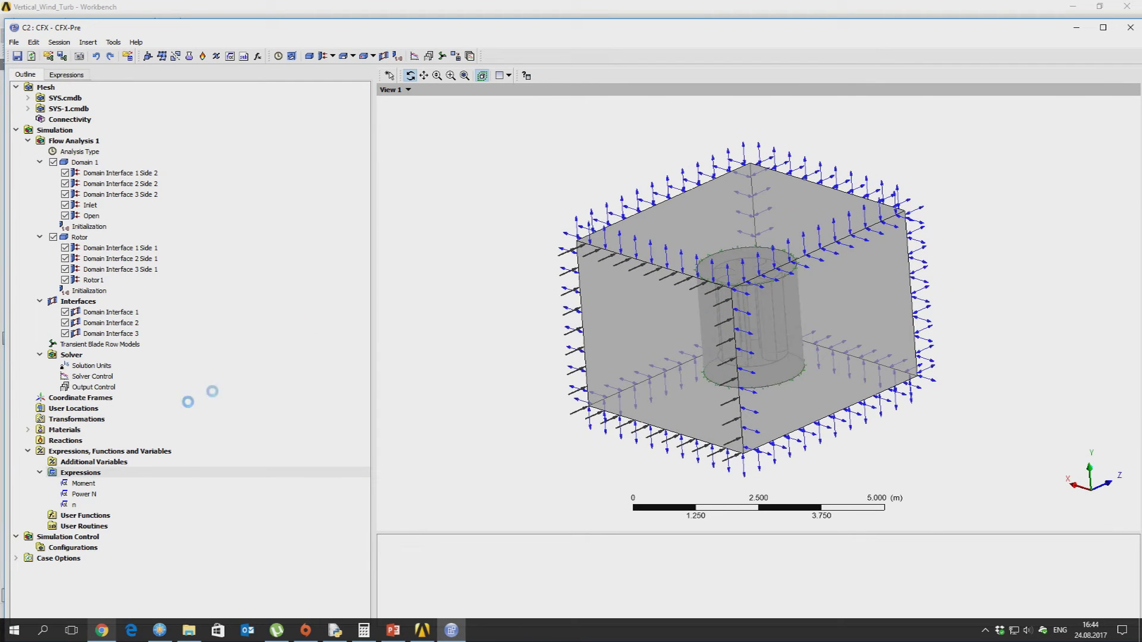
{"action": "double_click", "coordinate": [90, 388]}
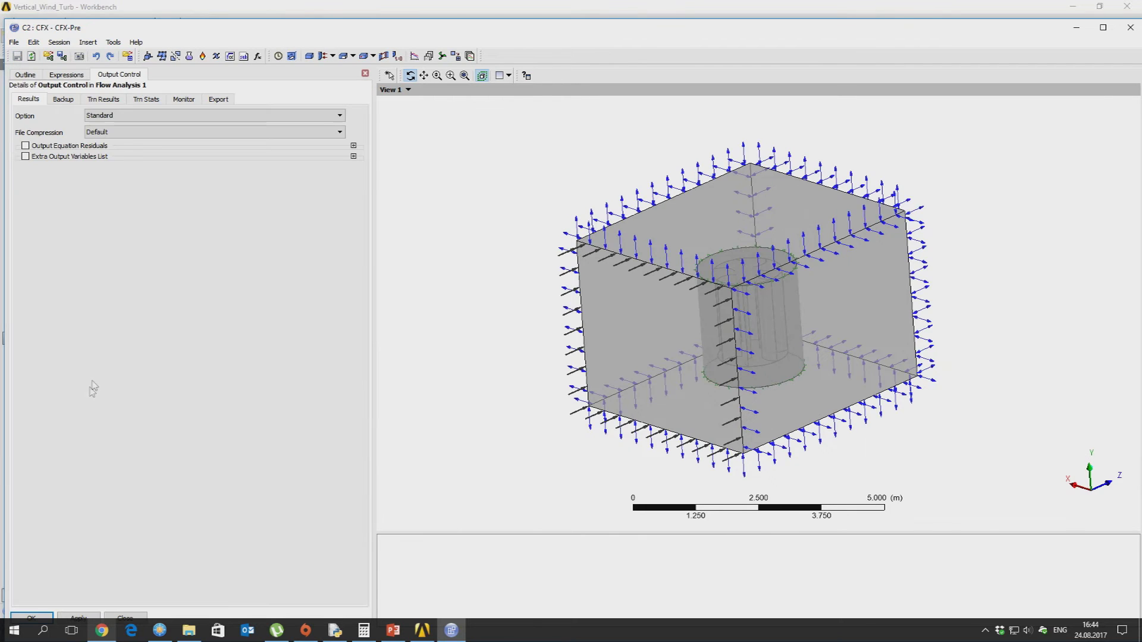
{"action": "left_click", "coordinate": [103, 98]}
{"action": "left_click", "coordinate": [352, 128]}
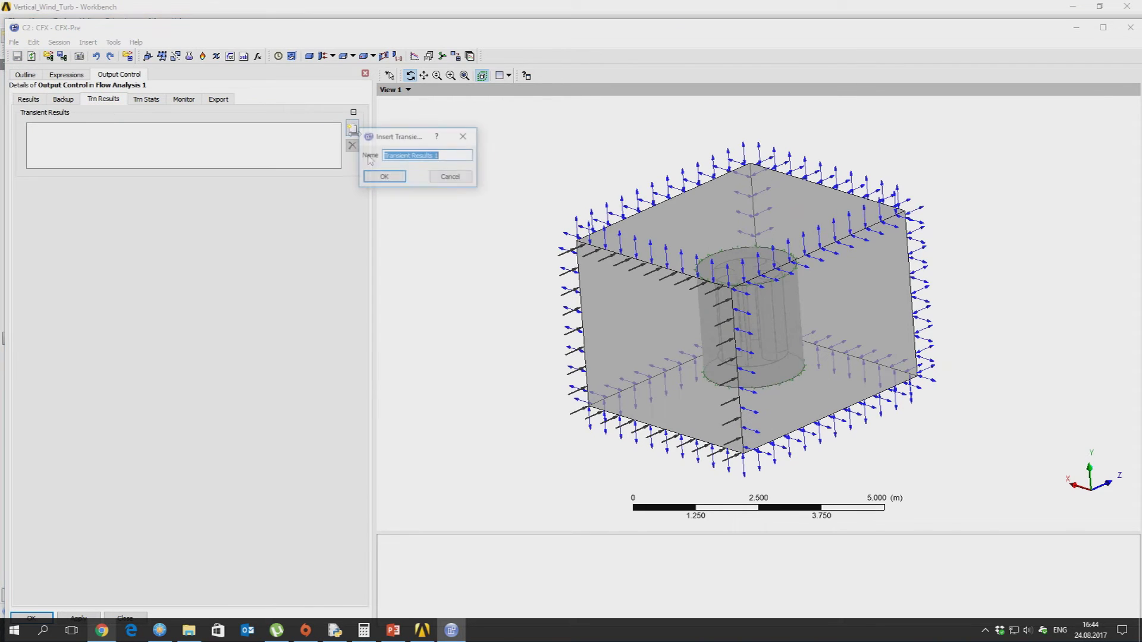
{"action": "left_click", "coordinate": [387, 176]}
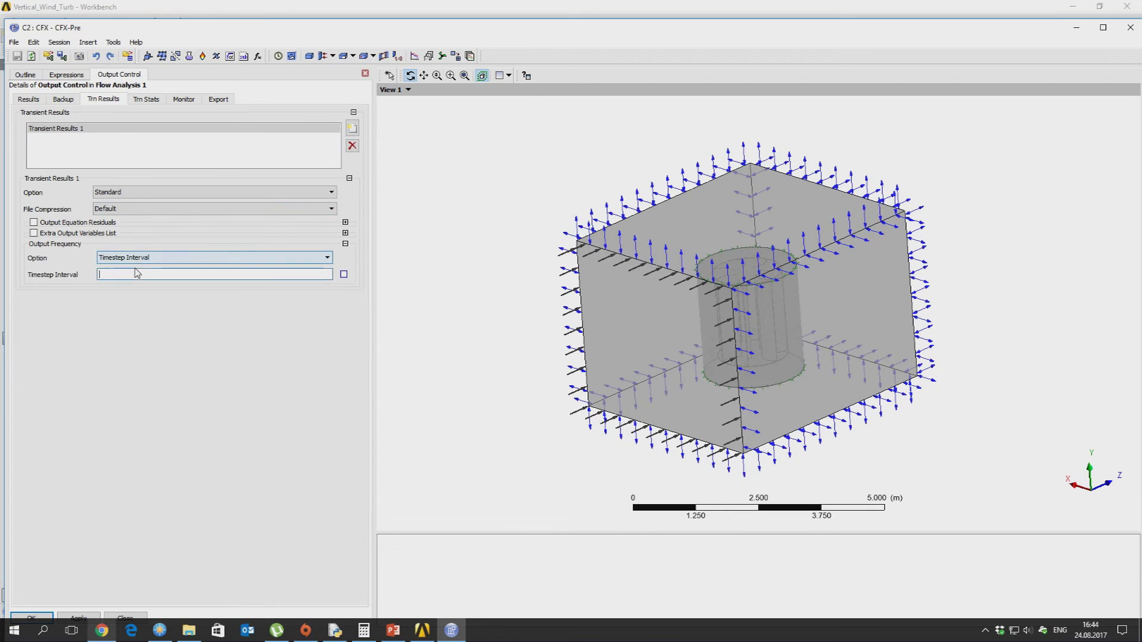
Set the transient results output to a timestep interval of 1.
{"action": "left_click", "coordinate": [116, 274]}
{"action": "type", "text": "2"}
{"action": "key", "text": "BackSpace"}
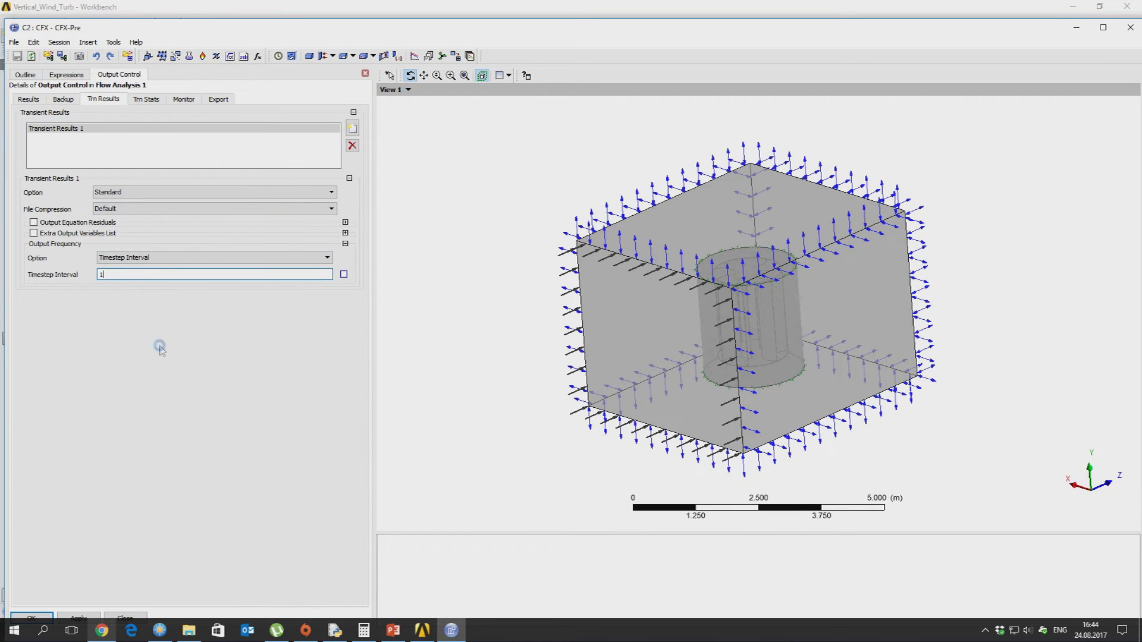
{"action": "type", "text": "1"}
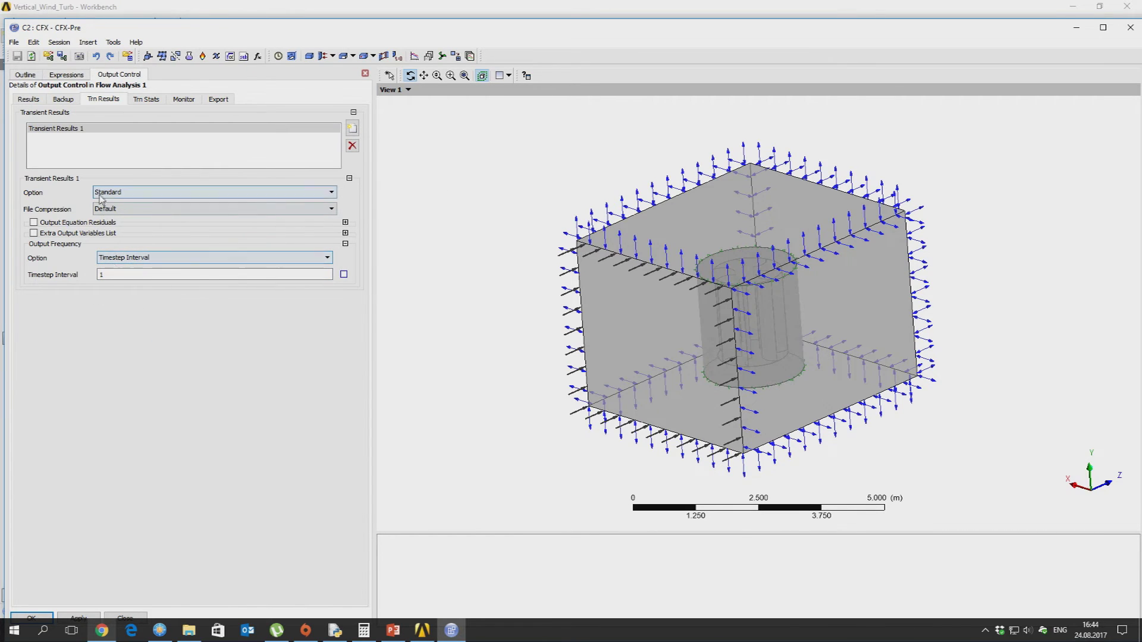
Set the transient results output frequency to Every Timestep and the results option to Selected Variables.
{"action": "left_click", "coordinate": [110, 257]}
{"action": "left_click", "coordinate": [119, 277]}
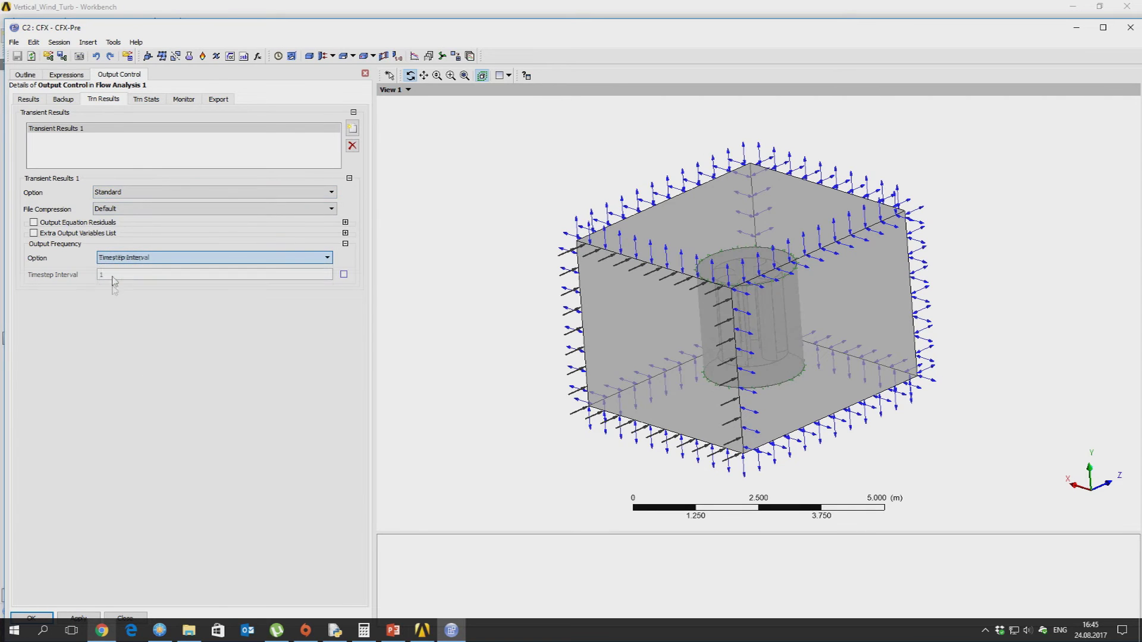
{"action": "left_click", "coordinate": [110, 191]}
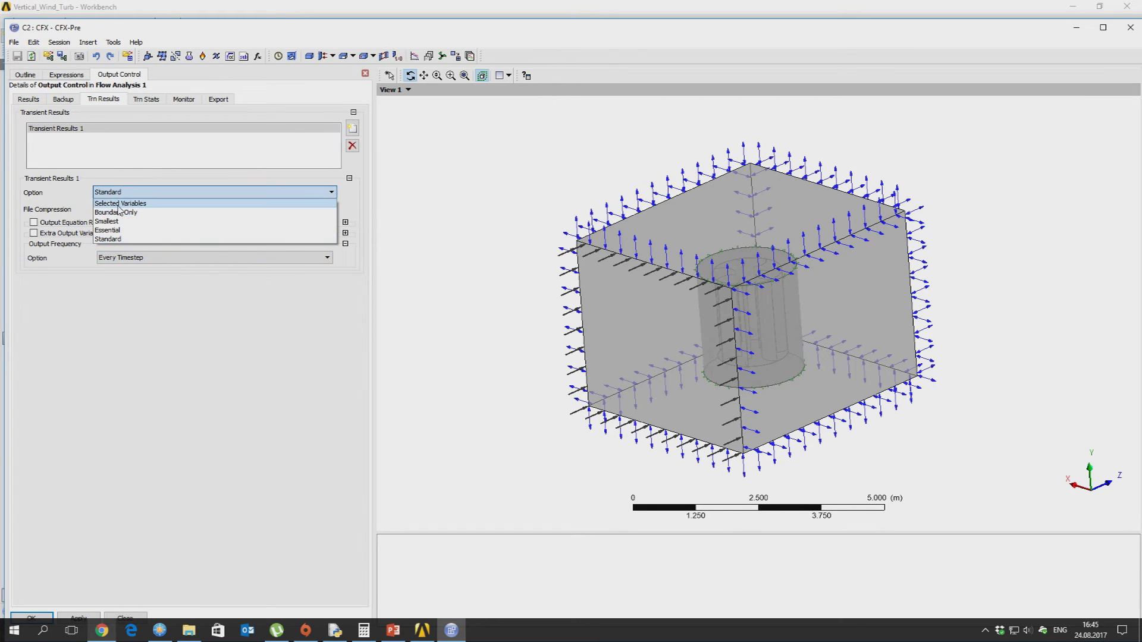
{"action": "left_click", "coordinate": [119, 203]}
Choose Pressure as an output variable for Transient Results 1.
{"action": "left_click", "coordinate": [331, 226]}
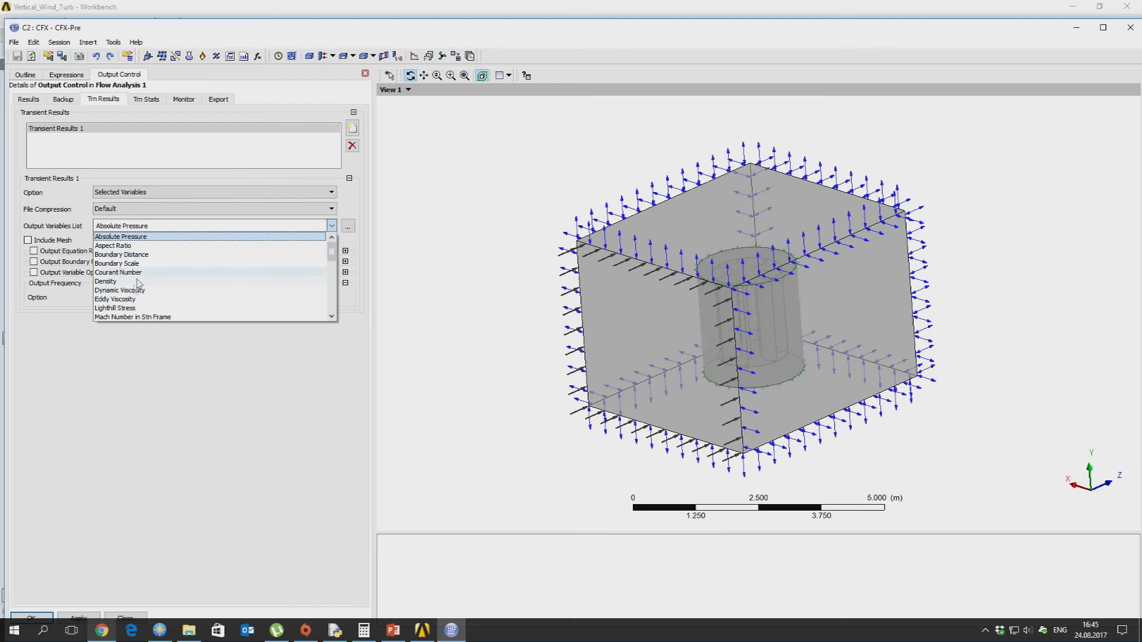
{"action": "scroll", "coordinate": [124, 295], "scroll_direction": "down", "scroll_amount": 4}
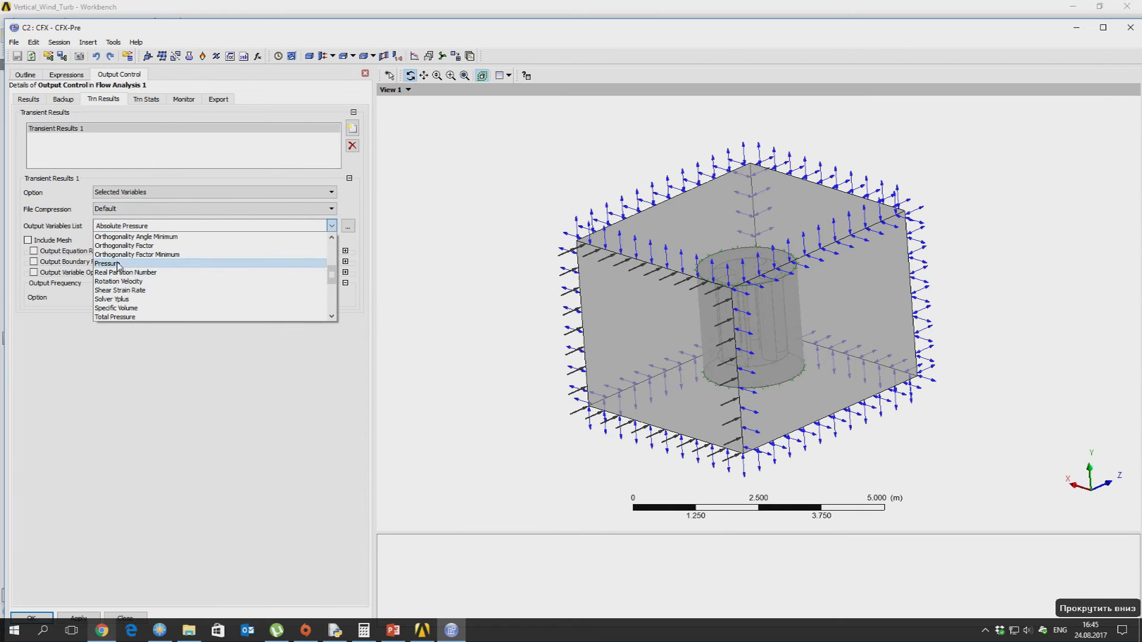
{"action": "left_click", "coordinate": [119, 264]}
Add Velocity in Stn Frame and Velocity to the output variables list and accept the Output Control settings.
{"action": "left_click", "coordinate": [124, 226]}
{"action": "scroll", "coordinate": [124, 278], "scroll_direction": "down", "scroll_amount": 8}
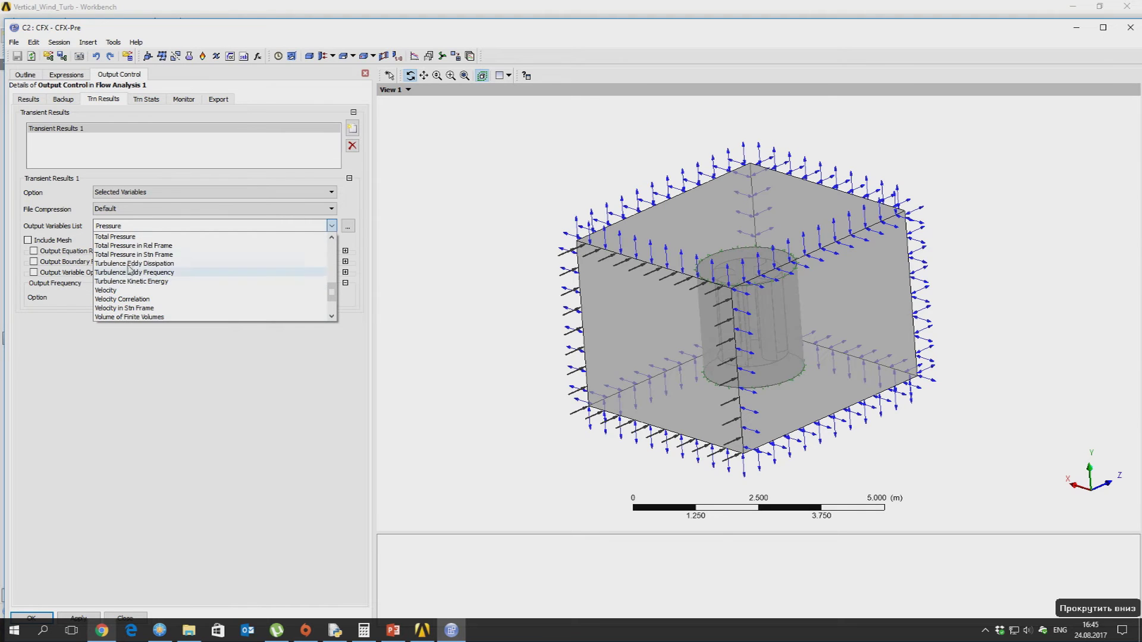
{"action": "scroll", "coordinate": [134, 275], "scroll_direction": "down", "scroll_amount": 1}
{"action": "left_click", "coordinate": [136, 281], "text": "ctrl"}
{"action": "scroll", "coordinate": [136, 280], "scroll_direction": "up", "scroll_amount": 1}
{"action": "left_click", "coordinate": [136, 272], "text": "ctrl"}
{"action": "scroll", "coordinate": [140, 289], "scroll_direction": "up", "scroll_amount": 2}
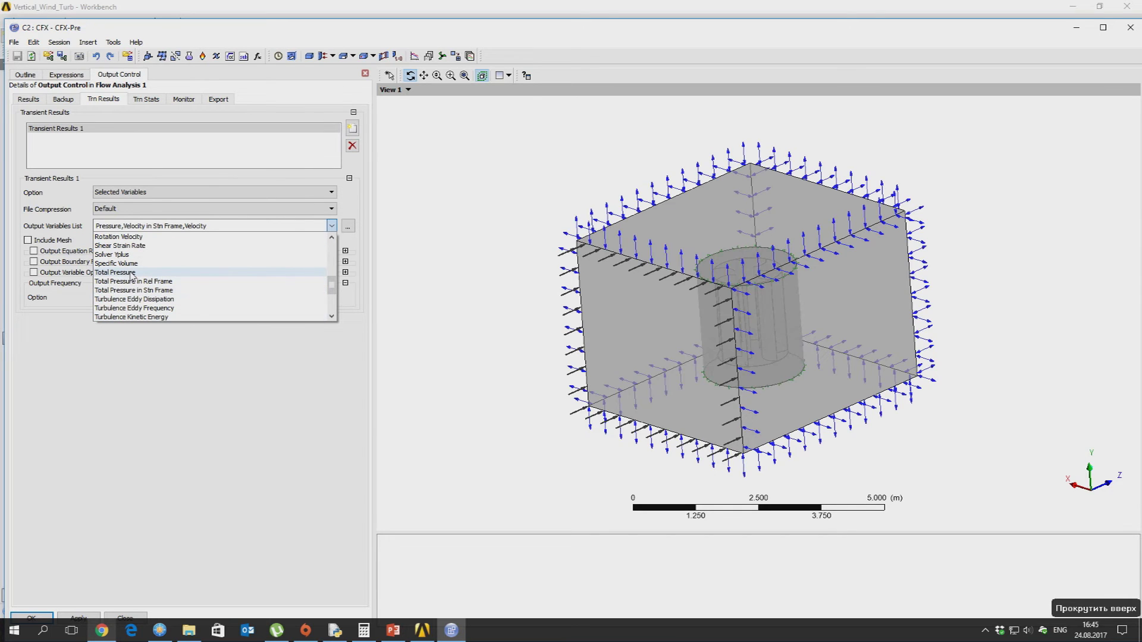
{"action": "left_click", "coordinate": [131, 274], "text": "ctrl"}
{"action": "left_click", "coordinate": [144, 272], "text": "ctrl"}
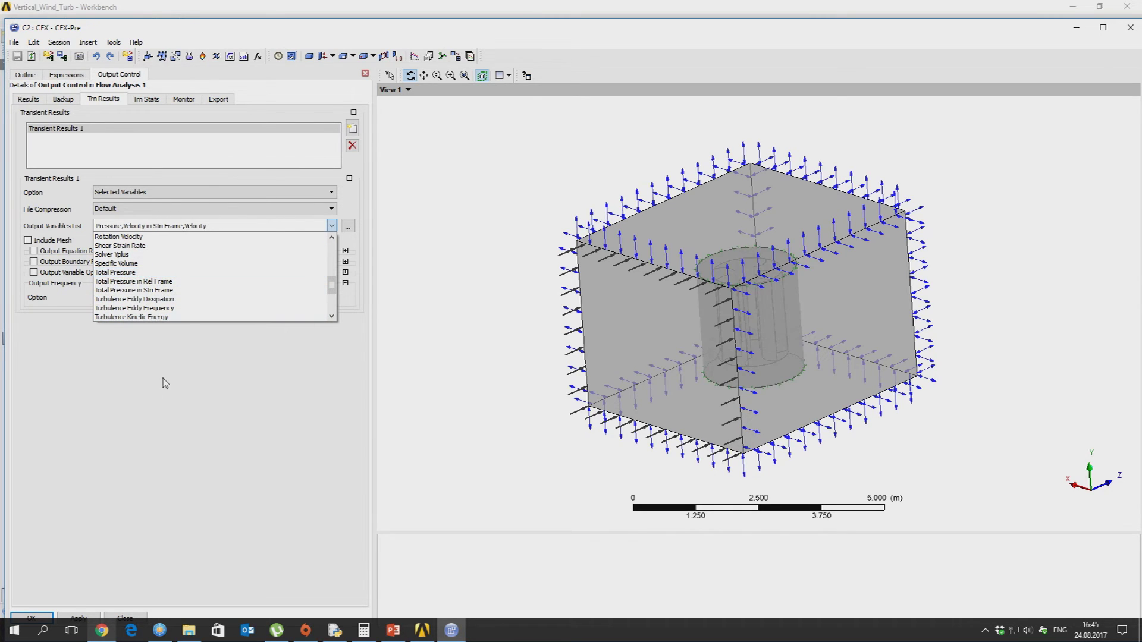
{"action": "left_click", "coordinate": [166, 384]}
{"action": "left_click", "coordinate": [188, 397]}
{"action": "left_click", "coordinate": [70, 617]}
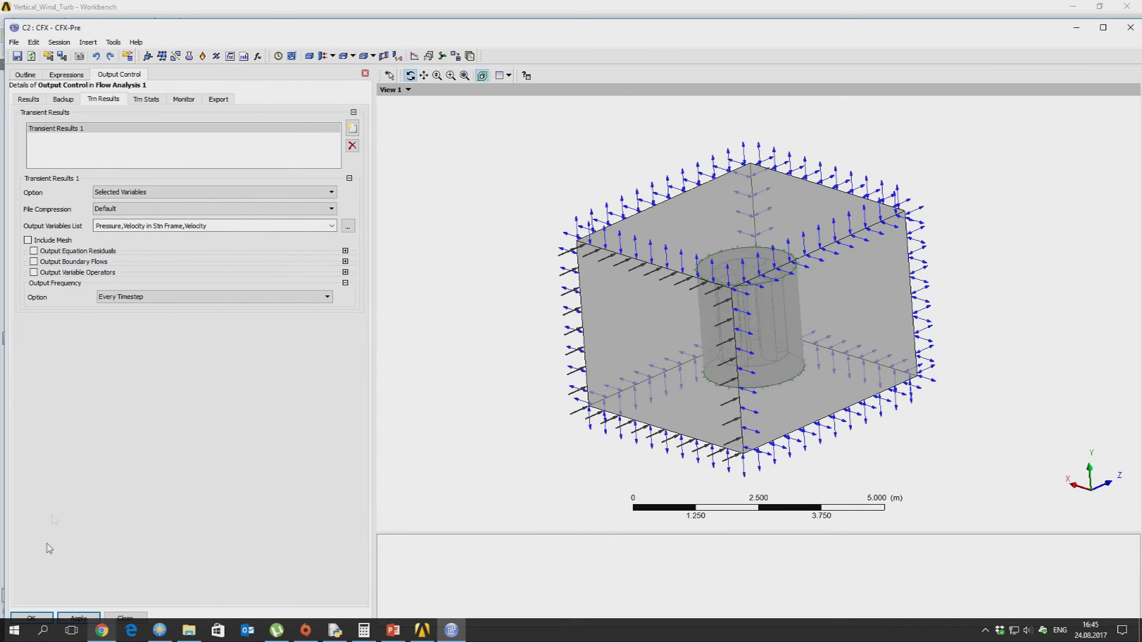
{"action": "left_click", "coordinate": [31, 617]}
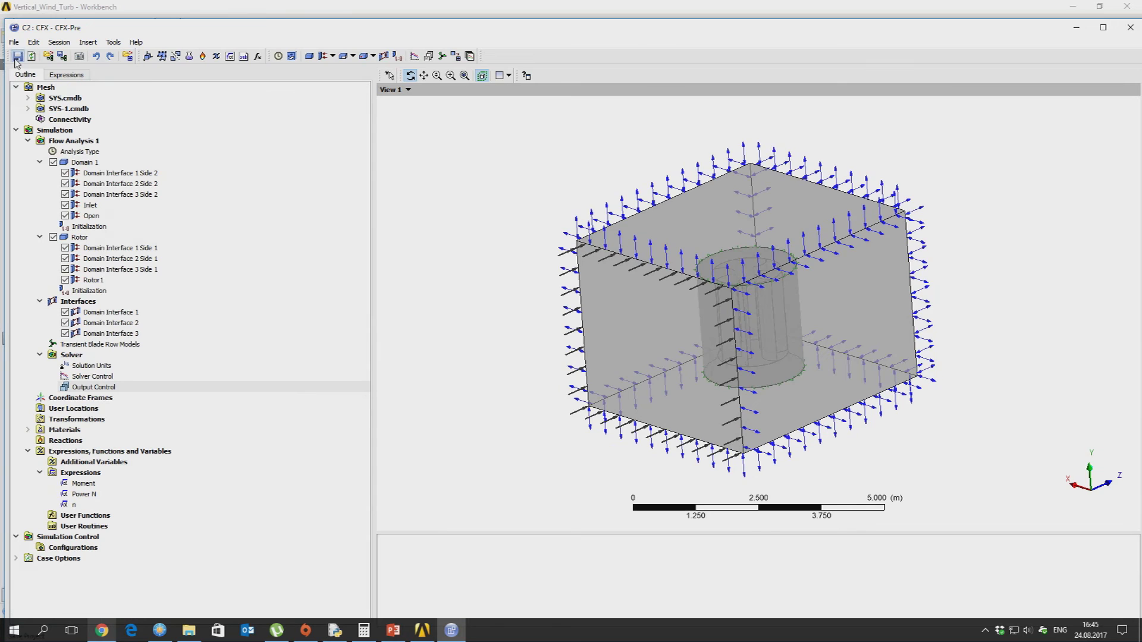
{"action": "mouse_move", "coordinate": [612, 357]}
{"action": "middle_mouse_down"}
{"action": "mouse_move", "coordinate": [658, 344]}
{"action": "mouse_move", "coordinate": [607, 352]}
{"action": "mouse_move", "coordinate": [617, 363]}
{"action": "middle_mouse_up"}
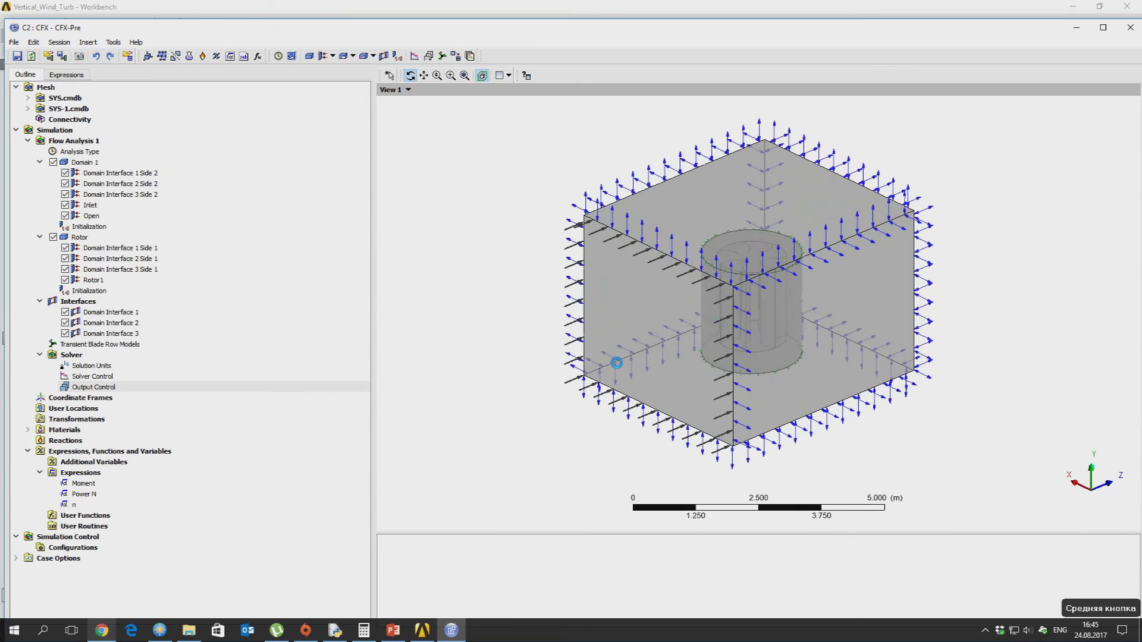
{"action": "middle_click_drag", "start_coordinate": [840, 274], "coordinate": [824, 215]}
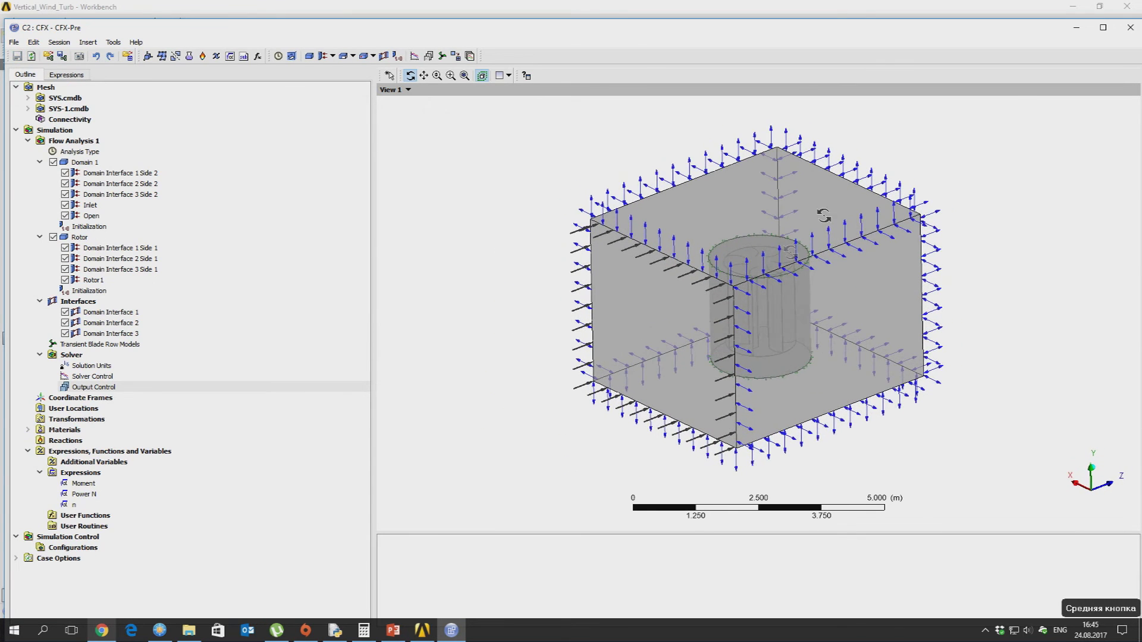
{"action": "left_click", "coordinate": [1103, 28]}
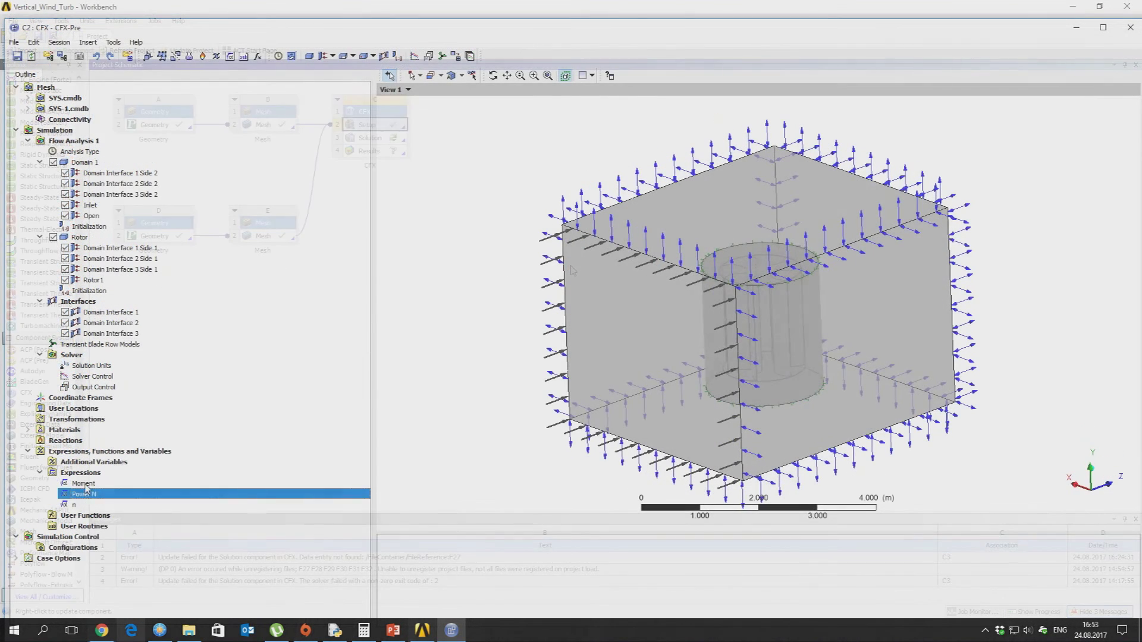
Enable monitor objects in Output Control and add a monitor point named Power.
{"action": "left_click", "coordinate": [82, 507]}
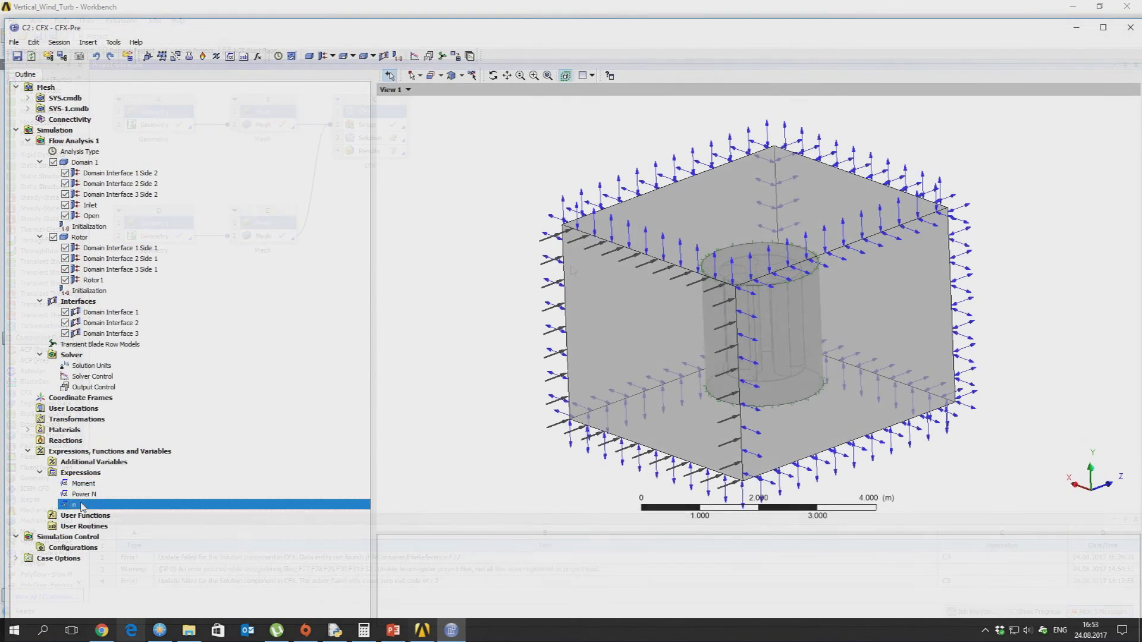
{"action": "double_click", "coordinate": [89, 387]}
{"action": "left_click", "coordinate": [103, 99]}
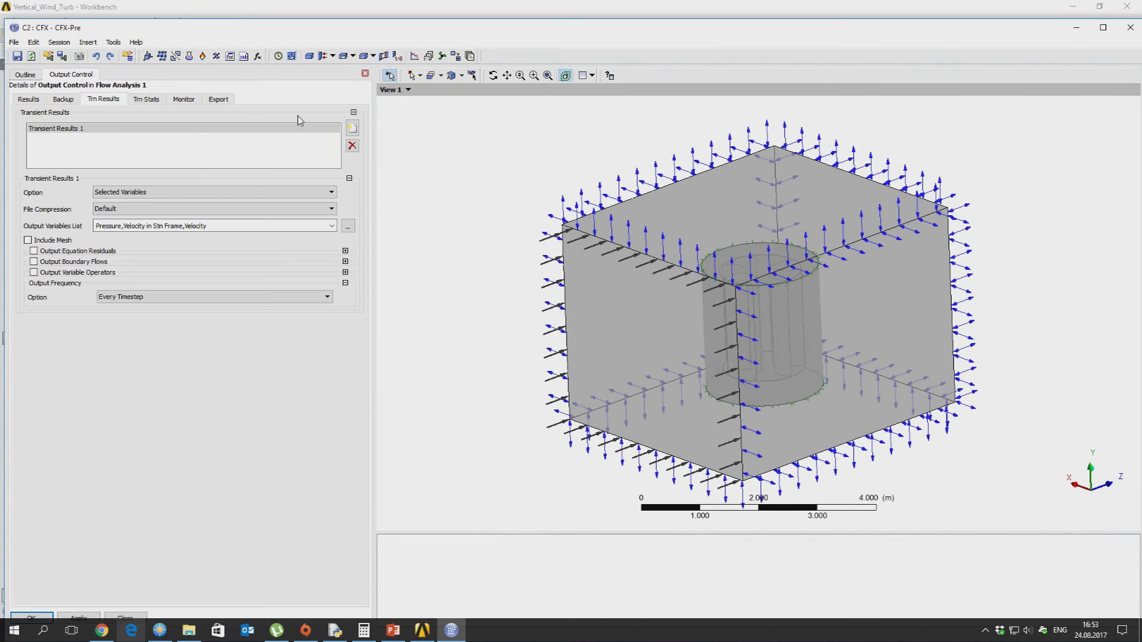
{"action": "left_click", "coordinate": [195, 102]}
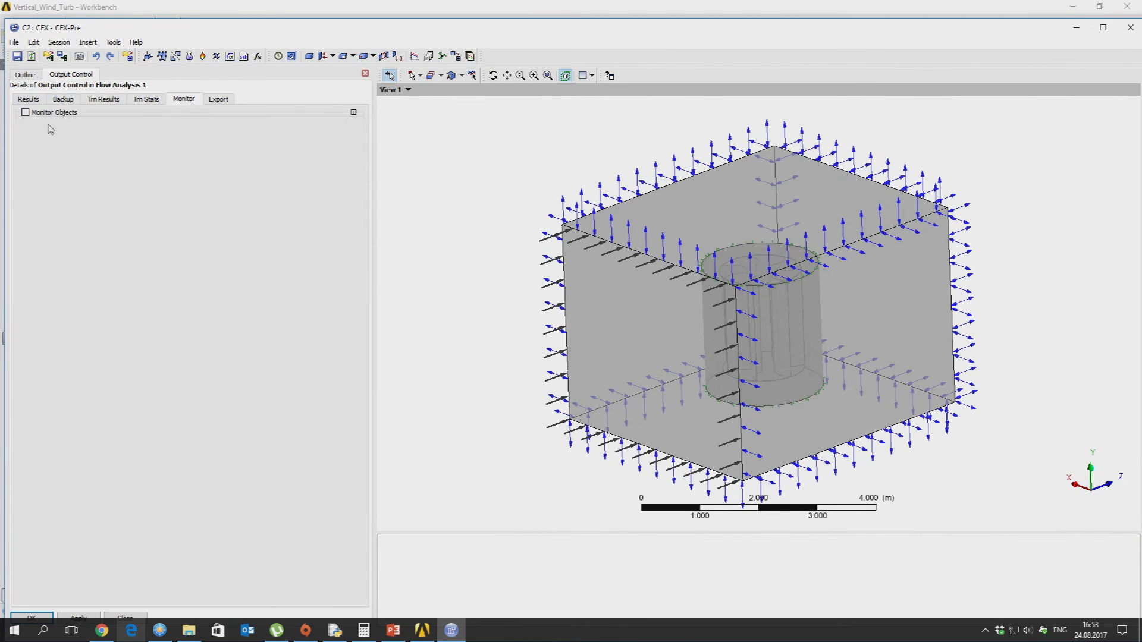
{"action": "left_click", "coordinate": [64, 112]}
{"action": "left_click", "coordinate": [348, 204]}
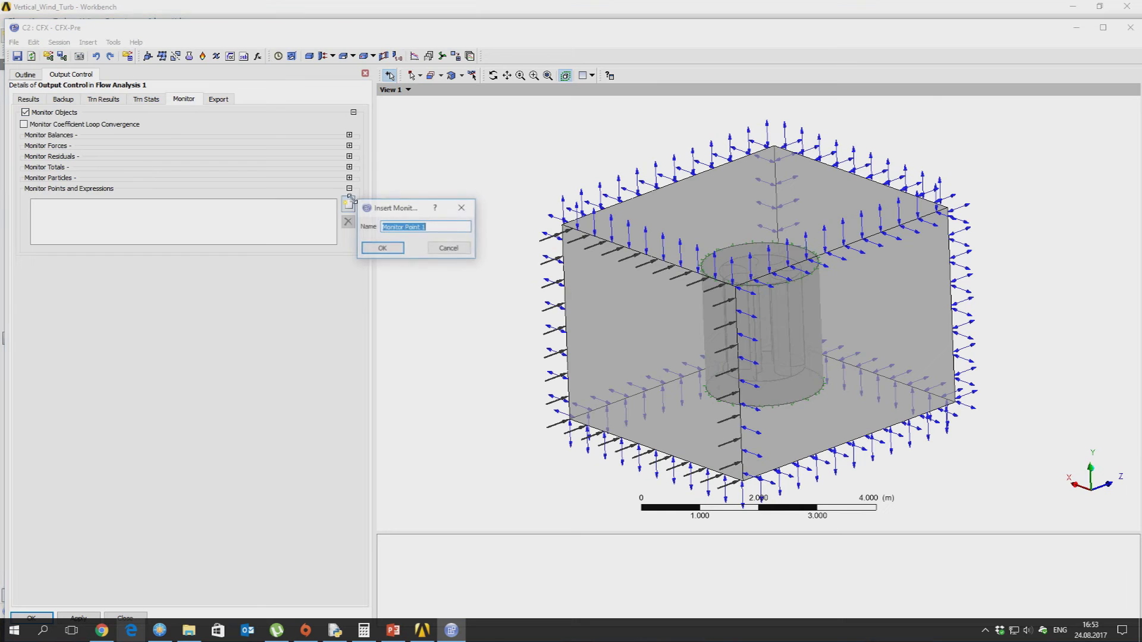
{"action": "type", "text": "Power"}
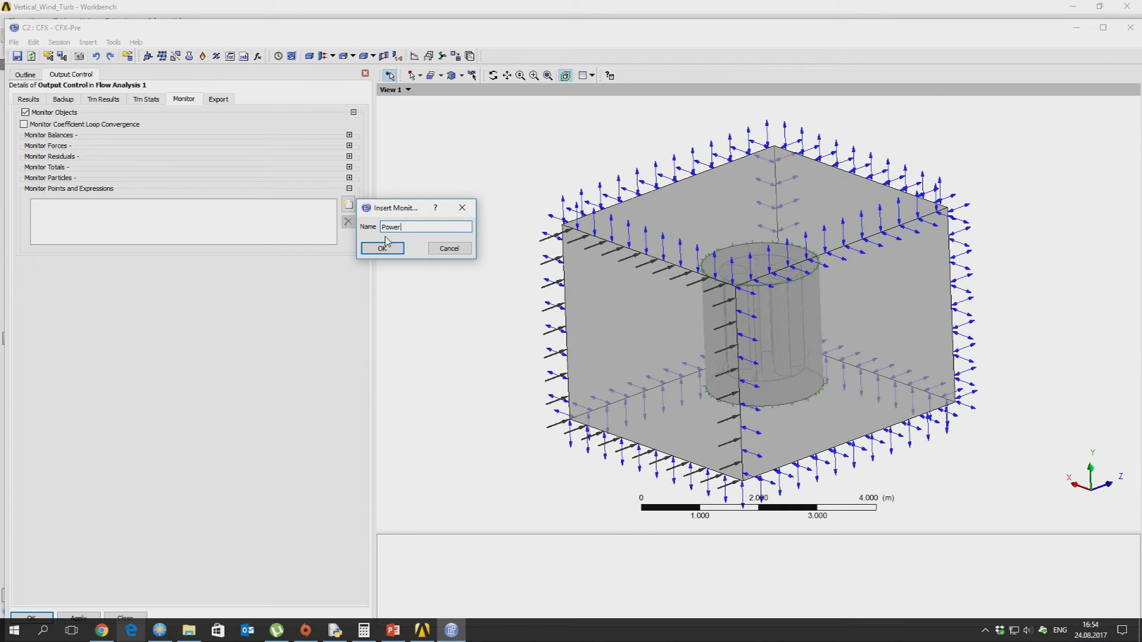
{"action": "left_click", "coordinate": [383, 248]}
Define the Power monitor as an Expression with the value Power N and apply the Output Control settings.
{"action": "left_click", "coordinate": [121, 269]}
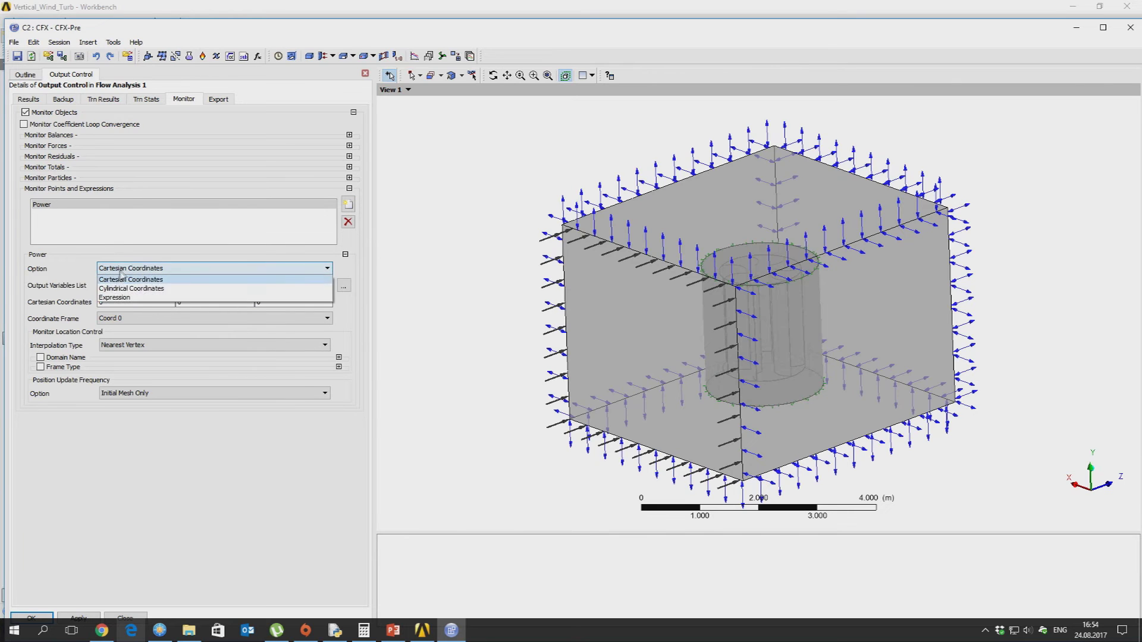
{"action": "left_click", "coordinate": [115, 298]}
{"action": "right_click", "coordinate": [116, 286]}
{"action": "mouse_move", "coordinate": [156, 310]}
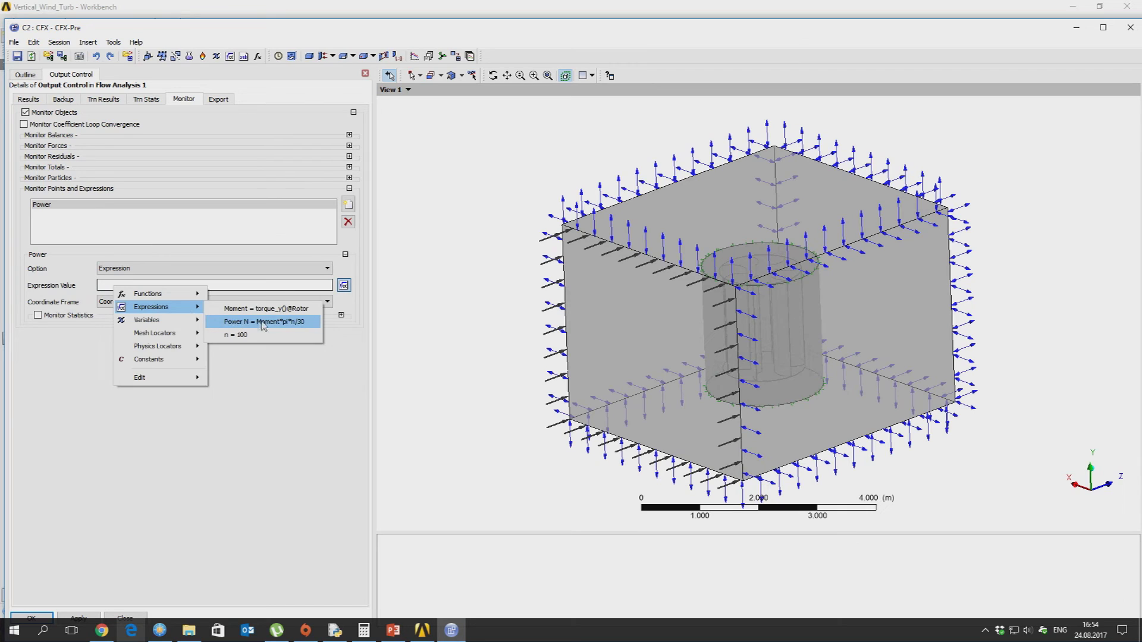
{"action": "left_click", "coordinate": [244, 322]}
{"action": "left_click", "coordinate": [79, 618]}
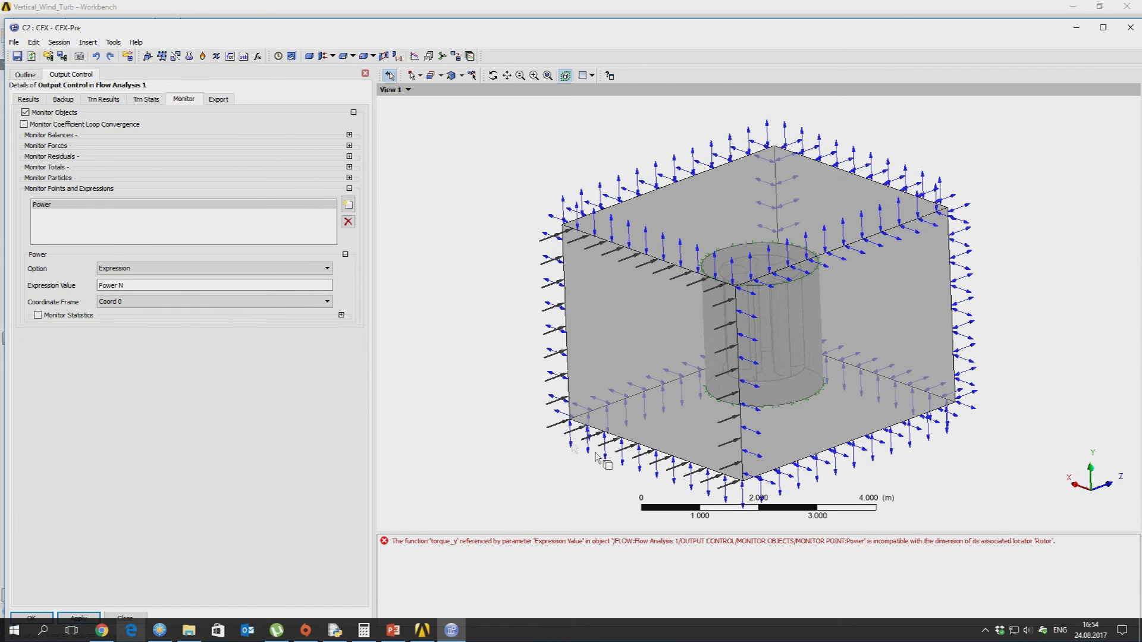
{"action": "left_click", "coordinate": [38, 615]}
{"action": "double_click", "coordinate": [551, 543]}
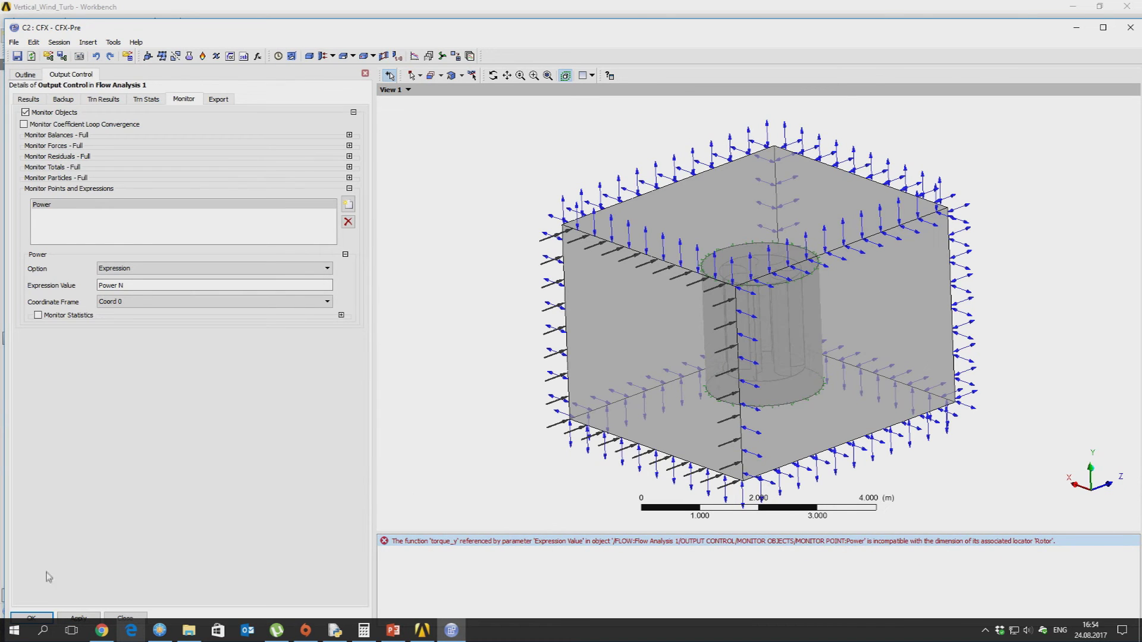
{"action": "left_click", "coordinate": [135, 621]}
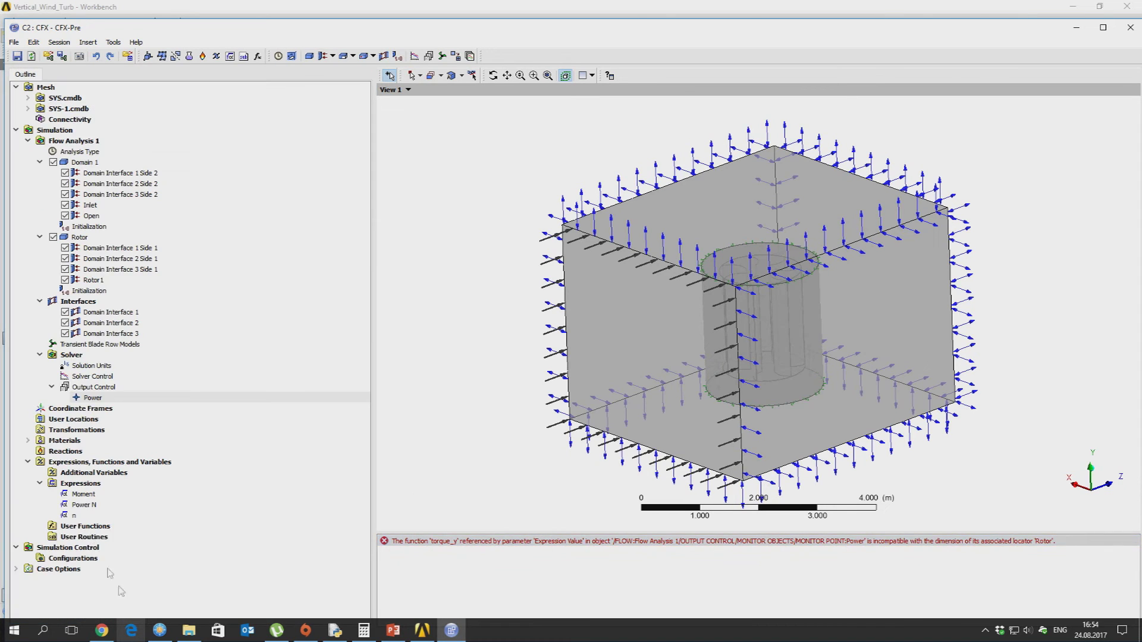
{"action": "double_click", "coordinate": [91, 495]}
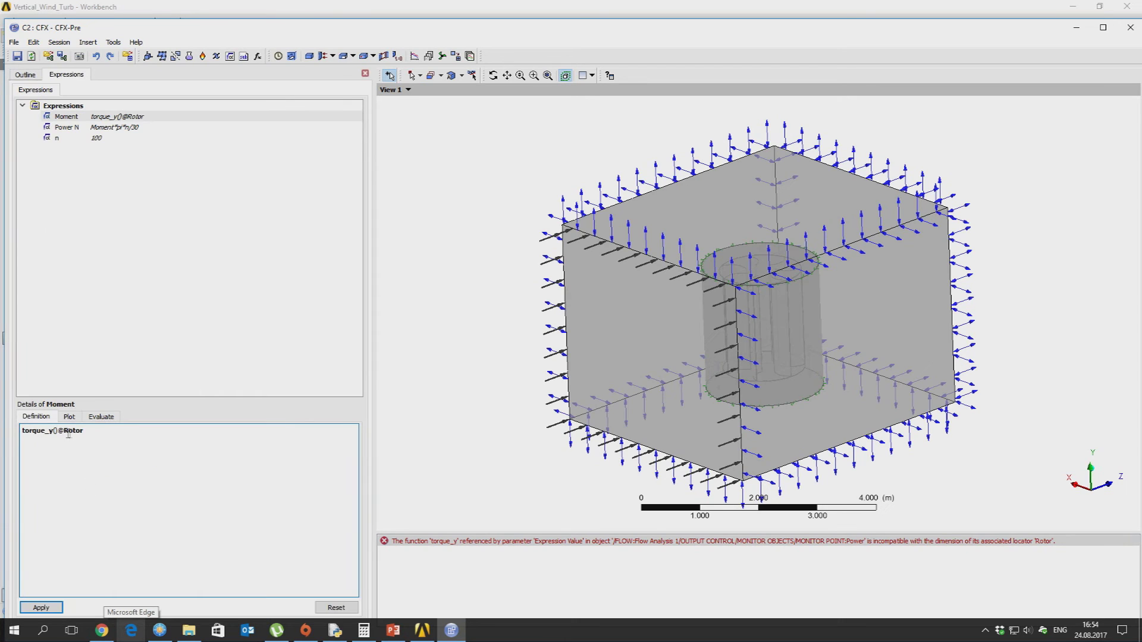
{"action": "left_click", "coordinate": [41, 607]}
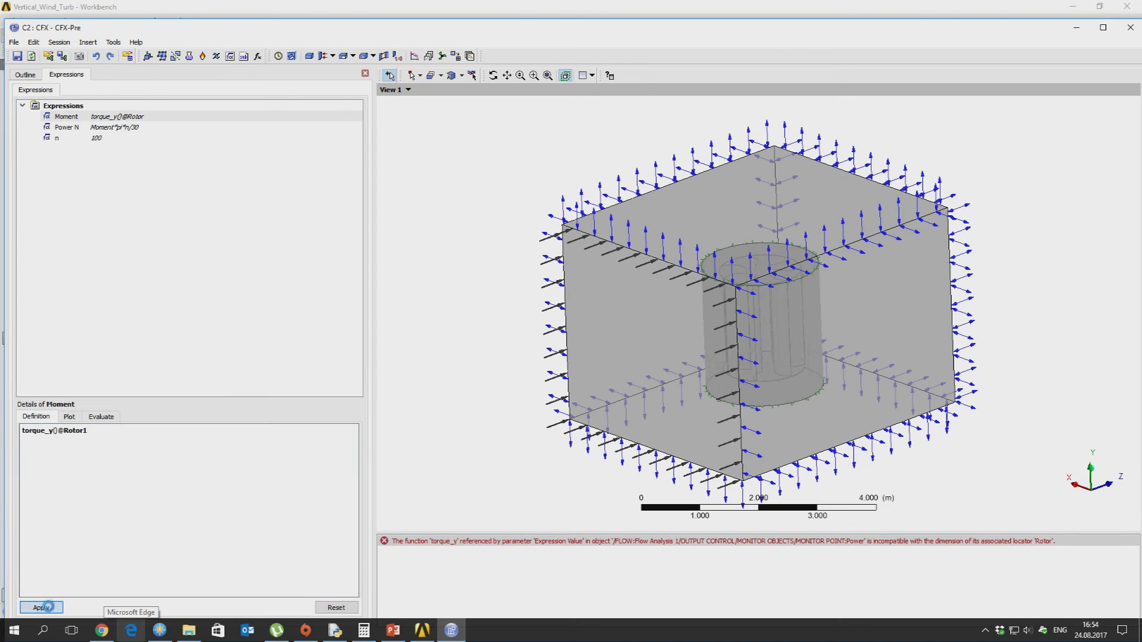
{"action": "left_click", "coordinate": [24, 75]}
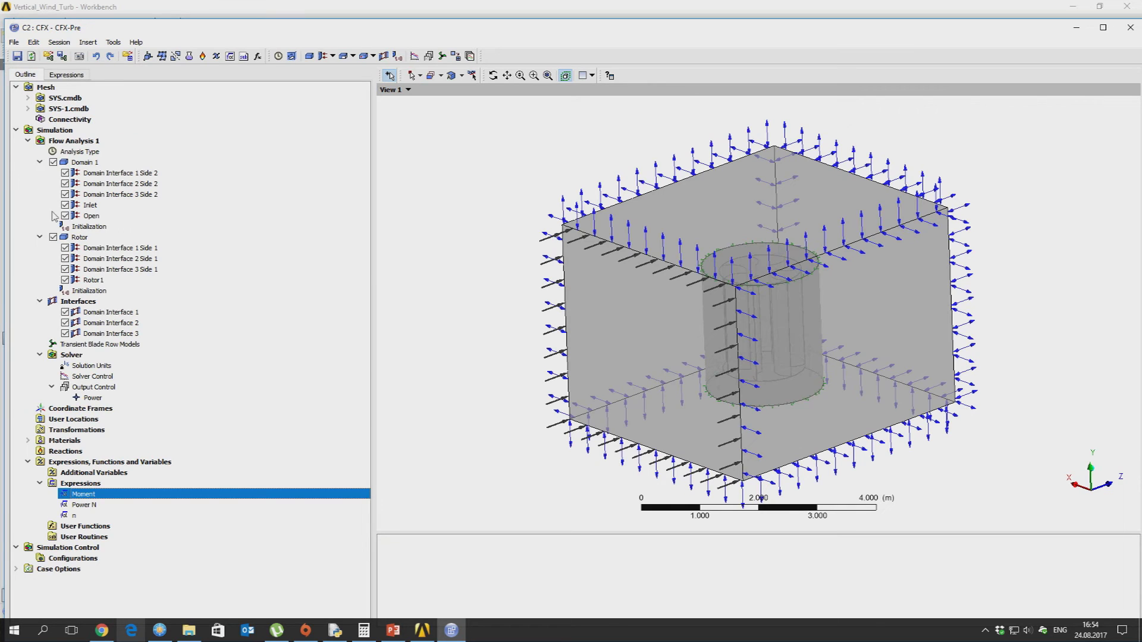
{"action": "left_click", "coordinate": [95, 280]}
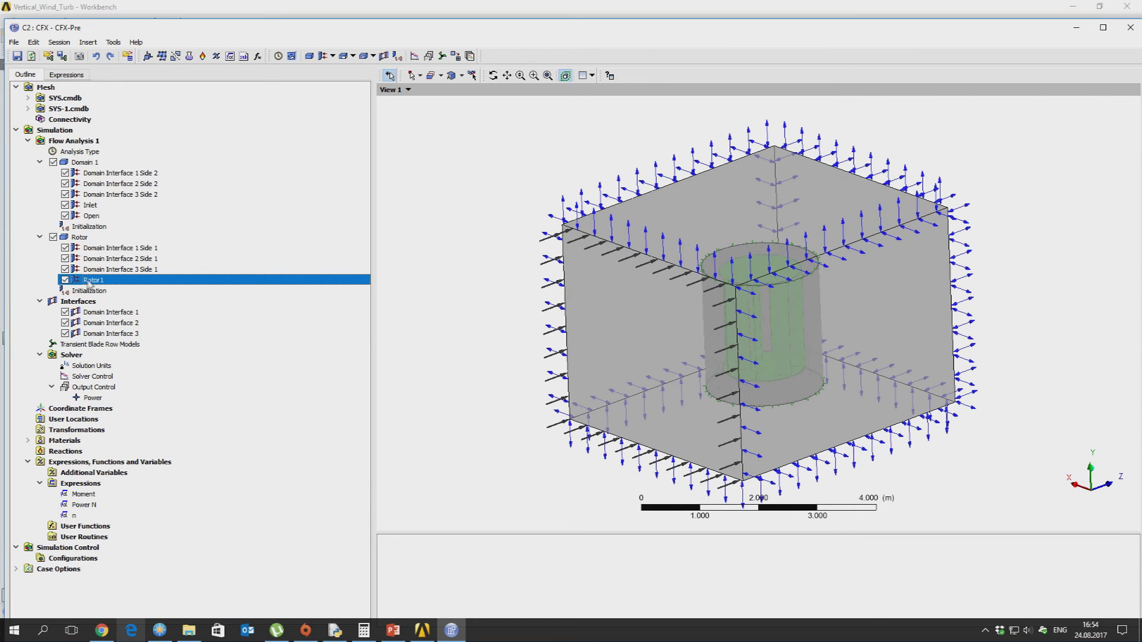
{"action": "left_click", "coordinate": [53, 141]}
{"action": "middle_click_drag", "start_coordinate": [717, 255], "coordinate": [745, 213]}
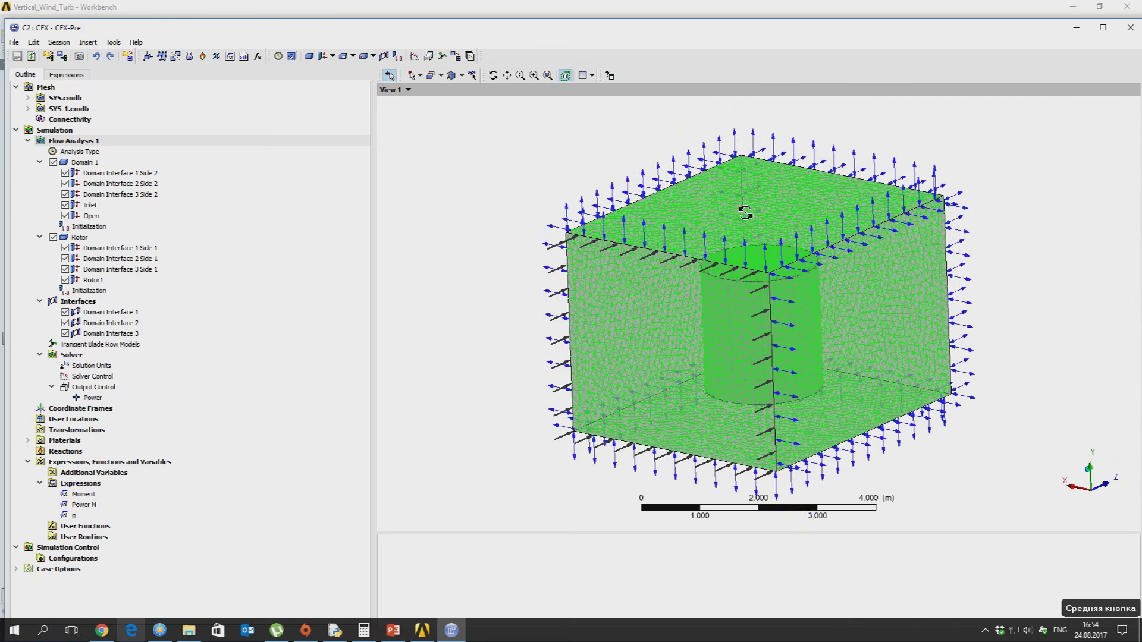
Switch to Workbench, launch CFX-Solver Manager for the CFX solution, and start the run with 26 entered in its definition.
{"action": "left_click", "coordinate": [1103, 28]}
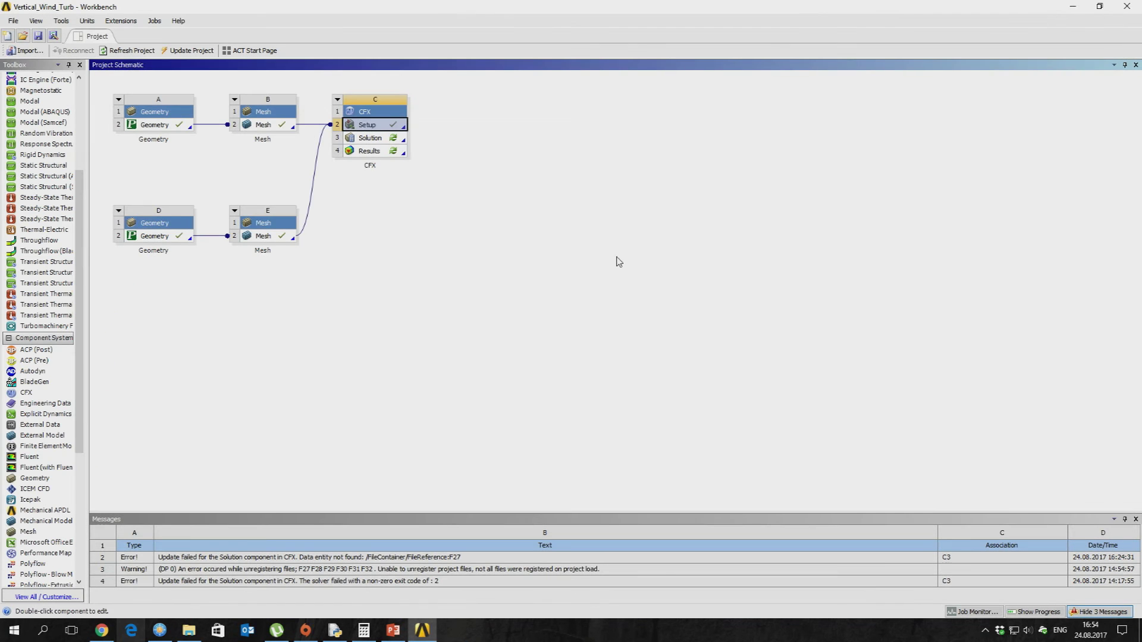
{"action": "left_click", "coordinate": [539, 277]}
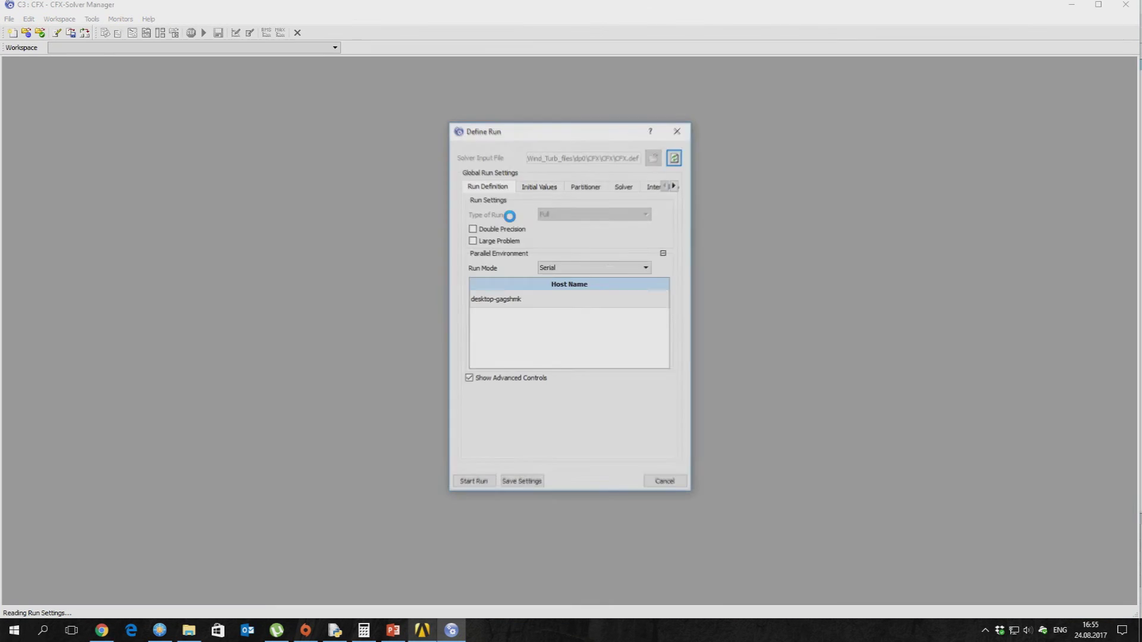
{"action": "left_click", "coordinate": [595, 267]}
{"action": "left_click", "coordinate": [578, 289]}
{"action": "left_click", "coordinate": [539, 188]}
{"action": "left_click", "coordinate": [488, 187]}
{"action": "double_click", "coordinate": [585, 301]}
{"action": "type", "text": "26"}
{"action": "left_click", "coordinate": [482, 483]}
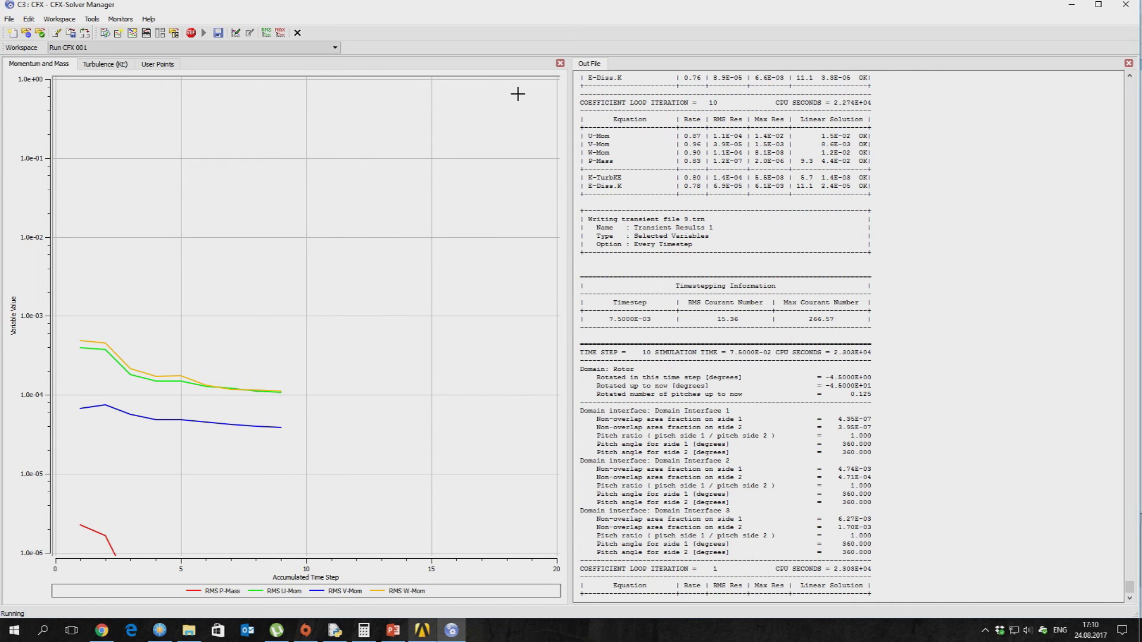
Examine the Power monitor curve under User Points and compare it with the turbulence and the momentum and mass residual plots.
{"action": "left_click", "coordinate": [158, 64]}
{"action": "left_click", "coordinate": [60, 65]}
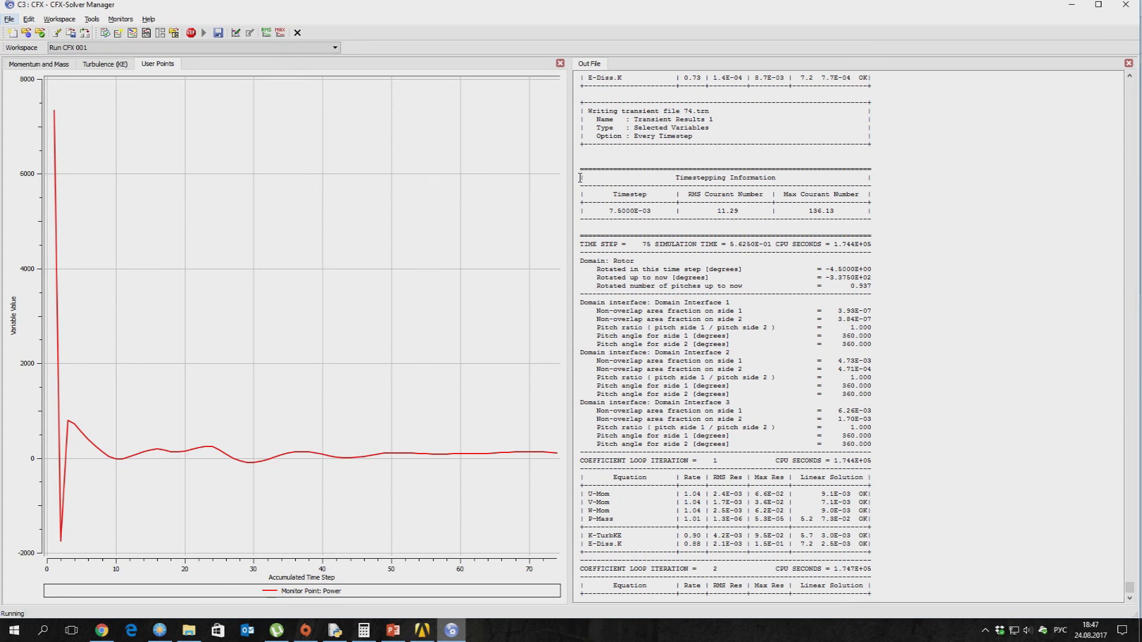
{"action": "mouse_move", "coordinate": [556, 453]}
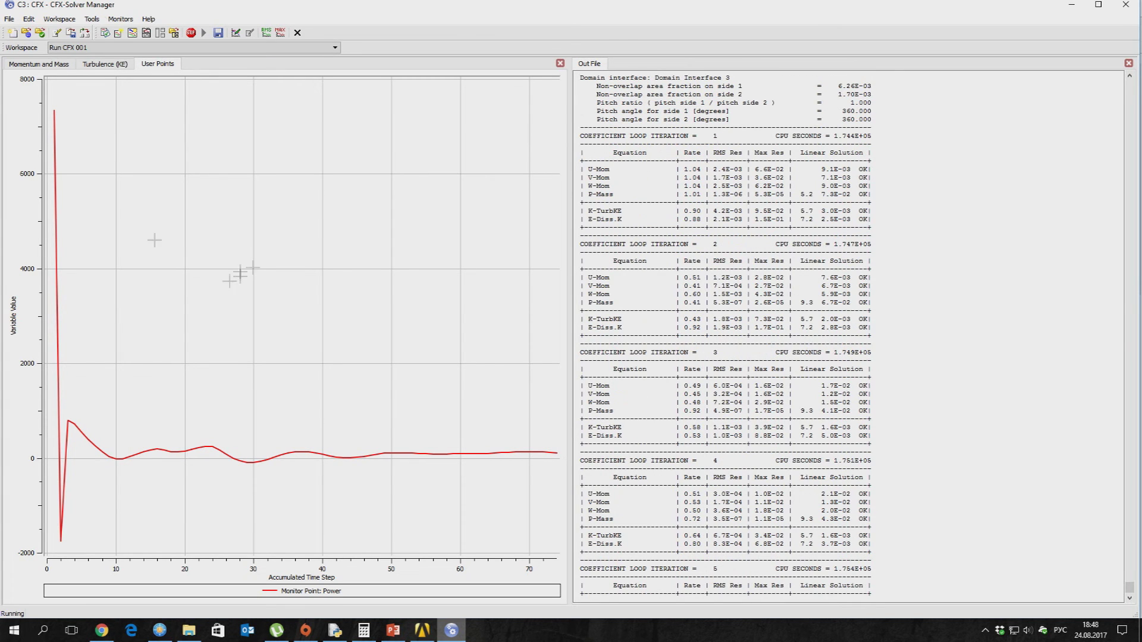
{"action": "left_click", "coordinate": [107, 64]}
{"action": "left_click", "coordinate": [51, 65]}
{"action": "left_click", "coordinate": [166, 64]}
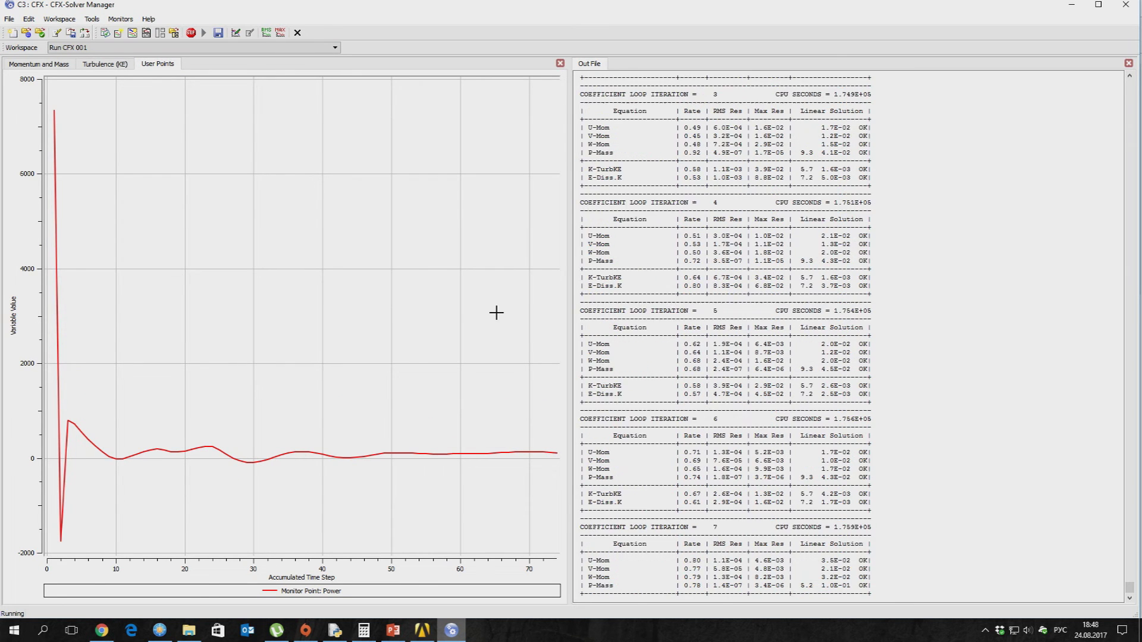
Inspect the plot line variables in the User Points monitor properties, including the IMBALANCE group, and leave without changing them.
{"action": "left_click", "coordinate": [244, 76]}
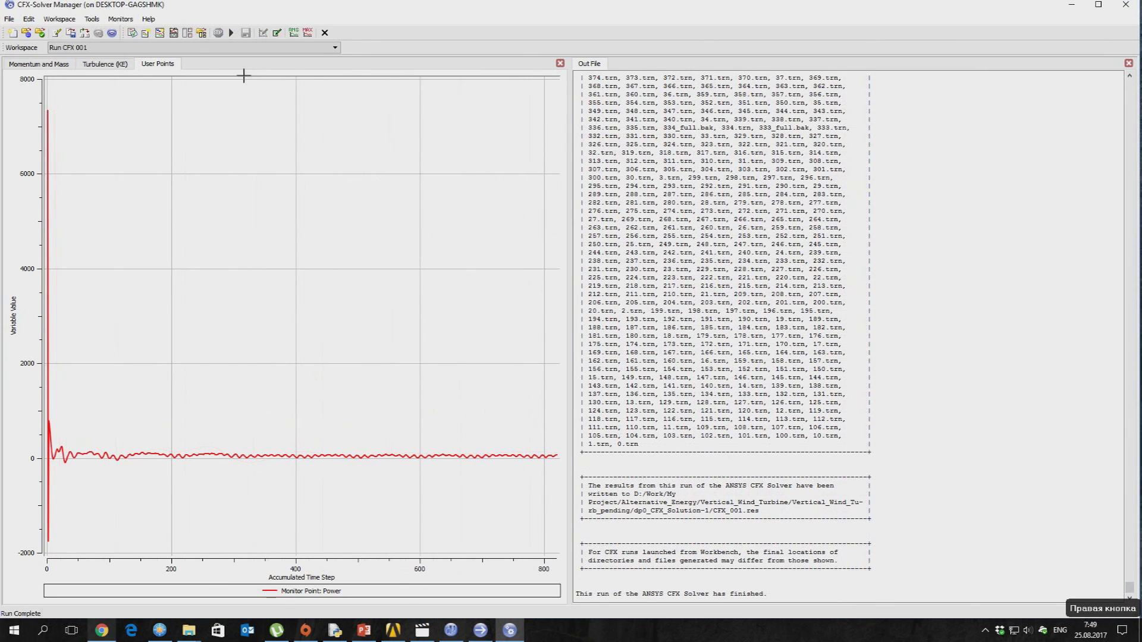
{"action": "right_click", "coordinate": [329, 174]}
{"action": "left_click", "coordinate": [358, 182]}
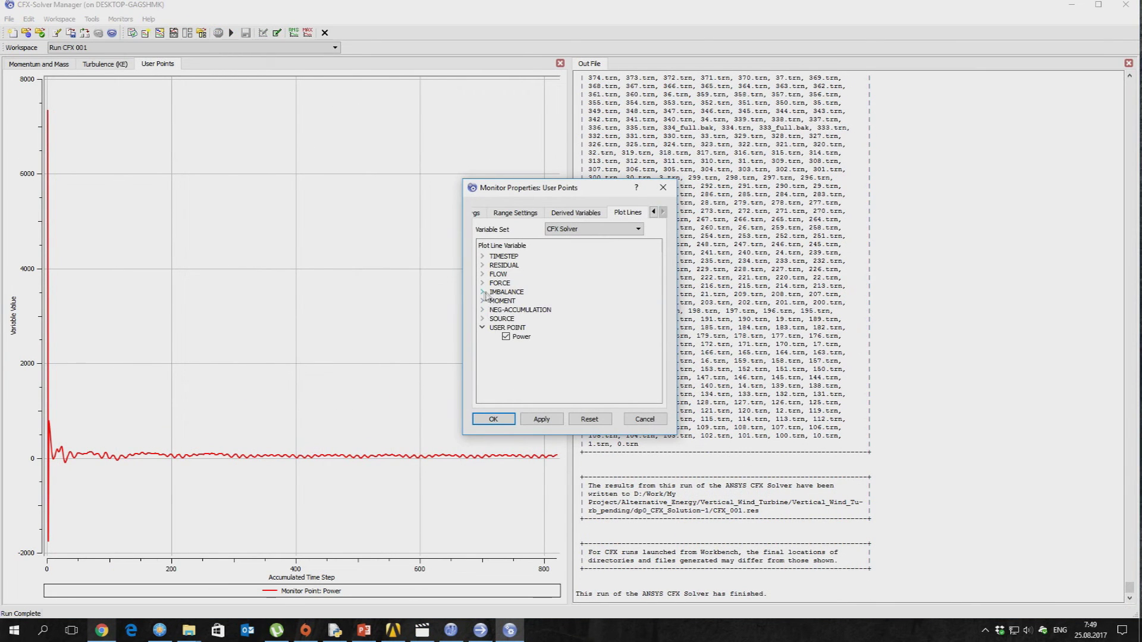
{"action": "left_click", "coordinate": [483, 292]}
{"action": "left_click", "coordinate": [483, 292]}
{"action": "left_click", "coordinate": [659, 419]}
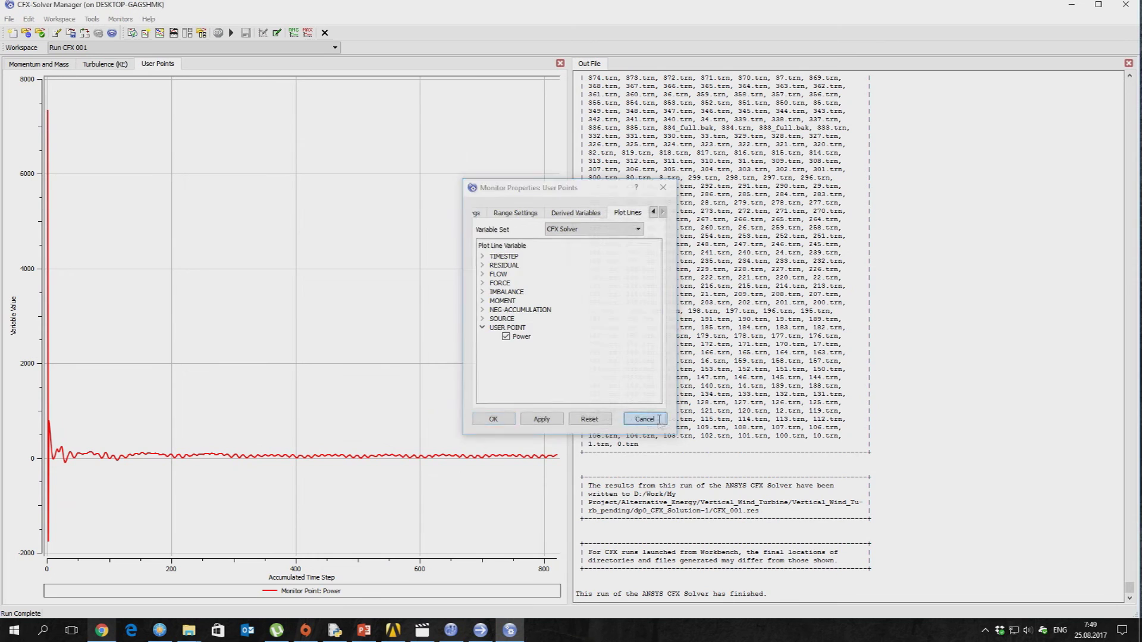
Create a new plot monitor for the Power user point, with the timestep range limited to the most recent 350 steps.
{"action": "right_click", "coordinate": [377, 223]}
{"action": "left_click", "coordinate": [291, 133]}
{"action": "right_click", "coordinate": [333, 169]}
{"action": "left_click", "coordinate": [267, 72]}
{"action": "left_click", "coordinate": [146, 33]}
{"action": "left_click", "coordinate": [363, 181]}
{"action": "left_click", "coordinate": [484, 327]}
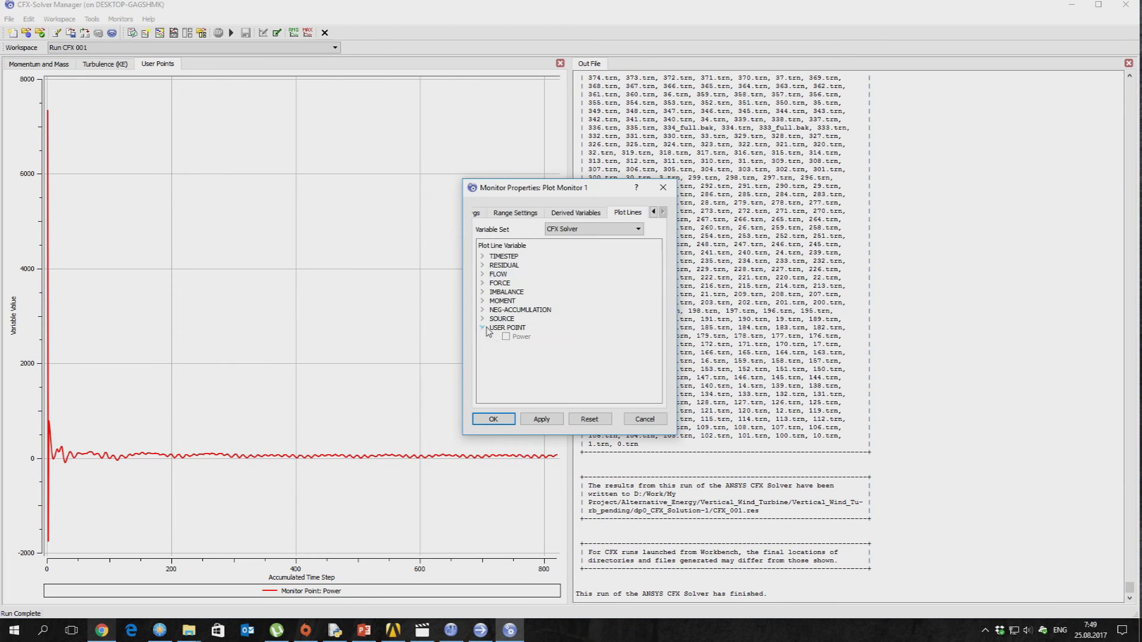
{"action": "left_click", "coordinate": [515, 213]}
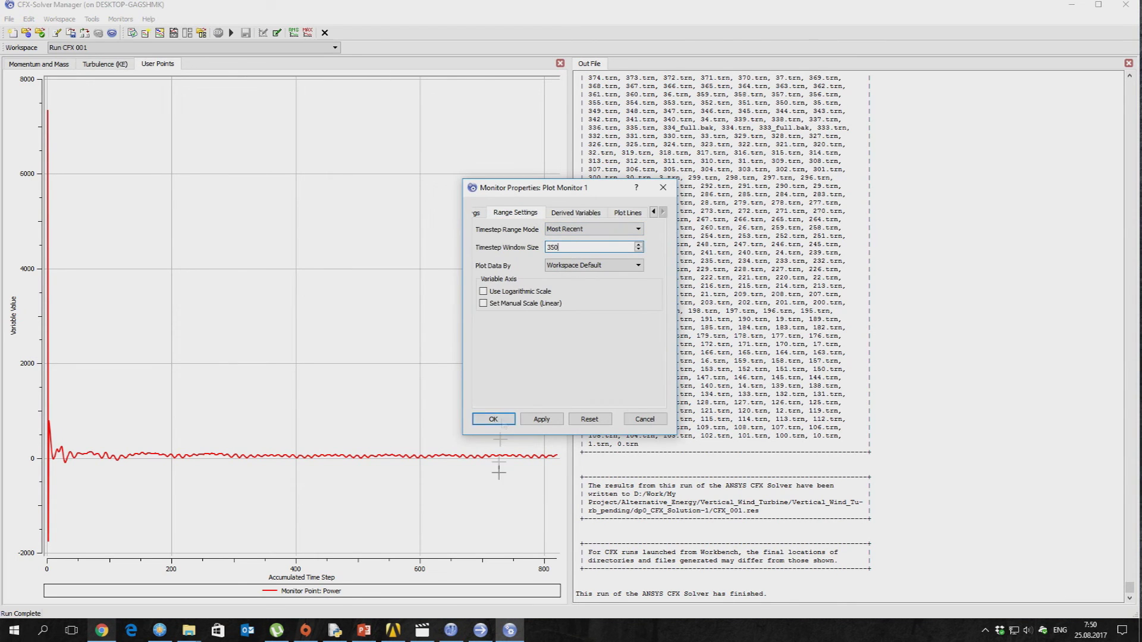
{"action": "type", "text": "350"}
{"action": "left_click", "coordinate": [493, 420]}
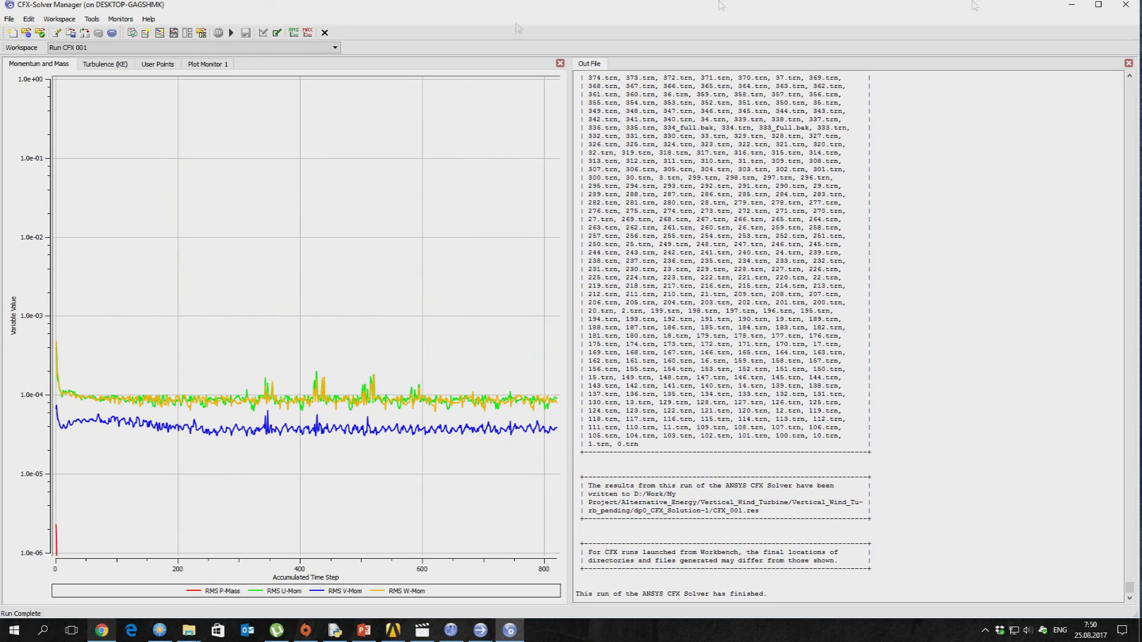
Close CFX-Solver Manager, return to Workbench and open the CFX system's Results in CFD-Post.
{"action": "left_click", "coordinate": [1129, 6]}
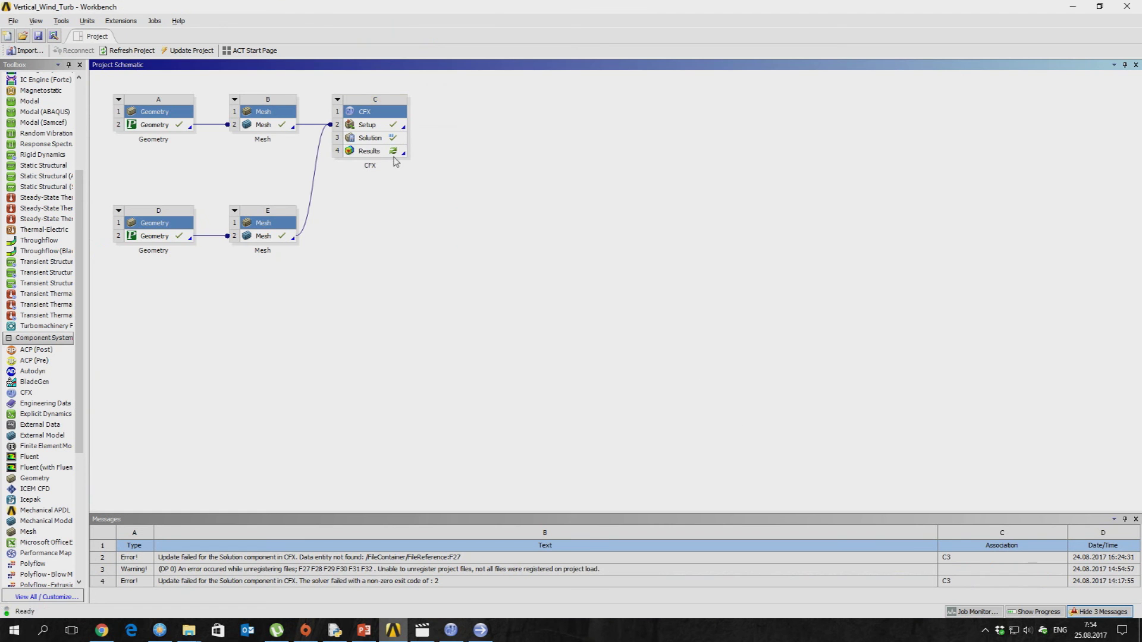
{"action": "double_click", "coordinate": [394, 153]}
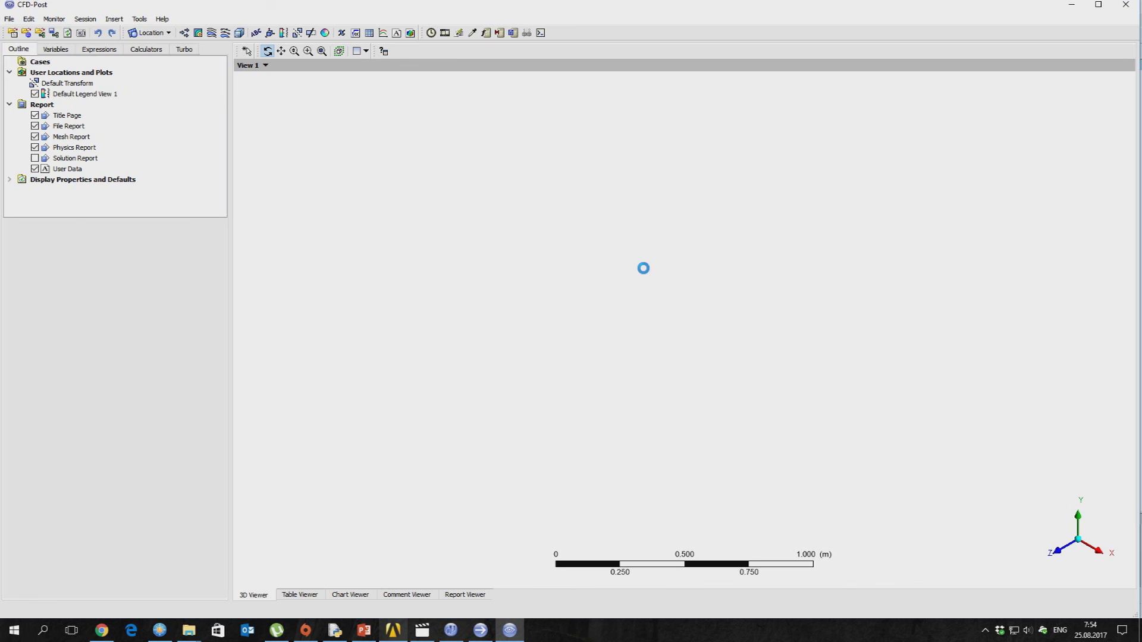
{"action": "middle_click_drag", "start_coordinate": [643, 268], "coordinate": [552, 309]}
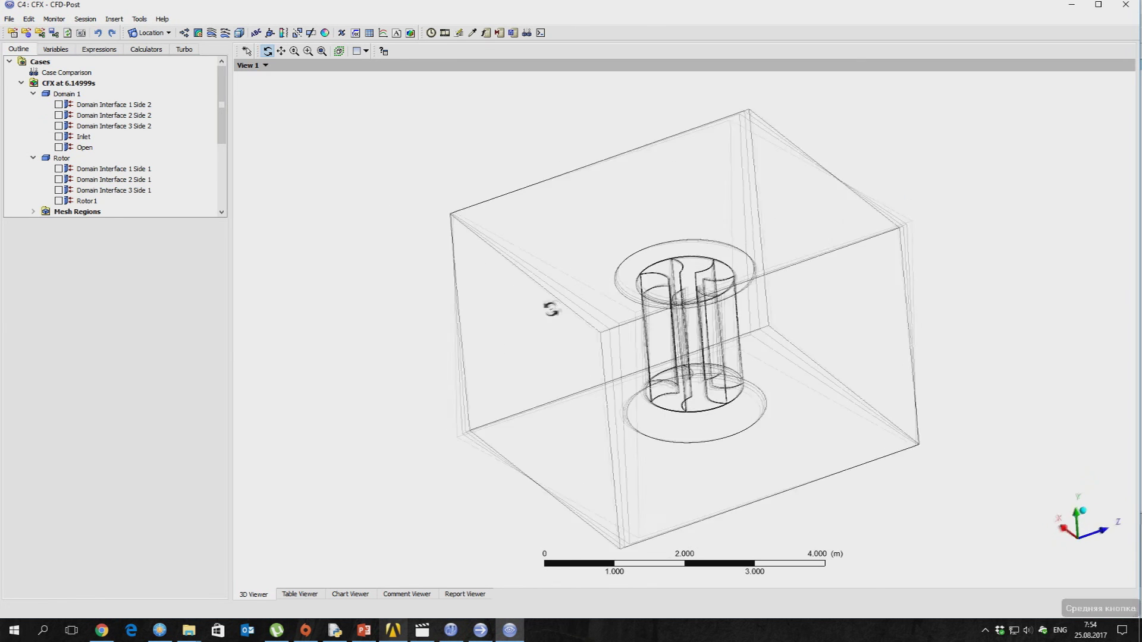
Insert a slice plane across all domains using the ZX Plane method at Y = 0.803439 m.
{"action": "left_click", "coordinate": [169, 33]}
{"action": "left_click", "coordinate": [149, 90]}
{"action": "left_click", "coordinate": [95, 285]}
{"action": "left_click", "coordinate": [89, 306]}
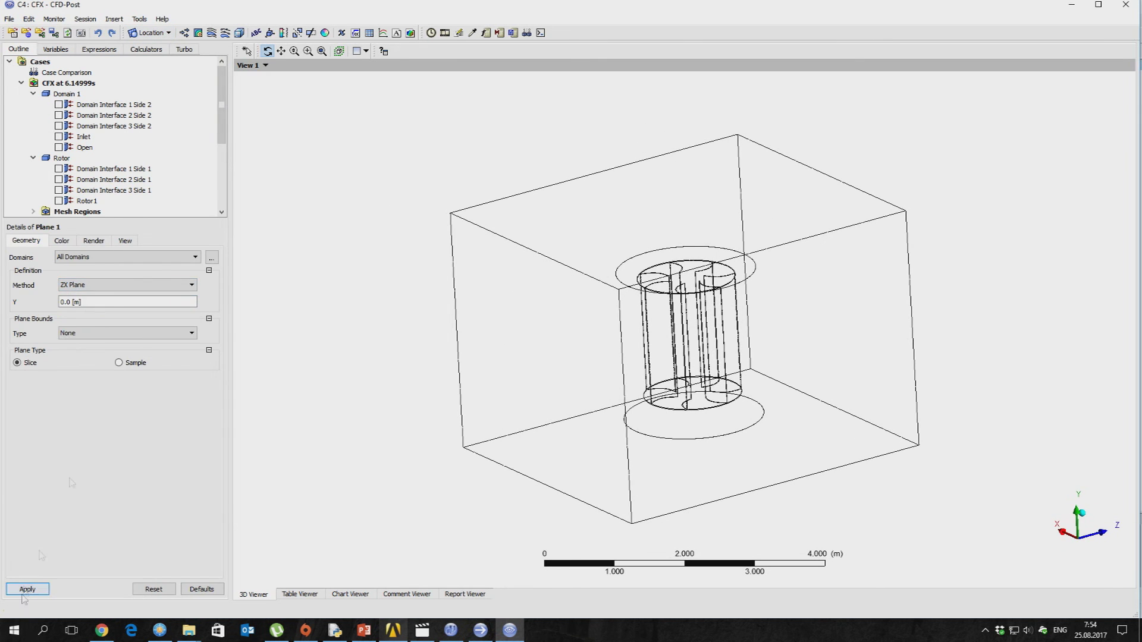
{"action": "middle_click_drag", "start_coordinate": [682, 373], "coordinate": [684, 400]}
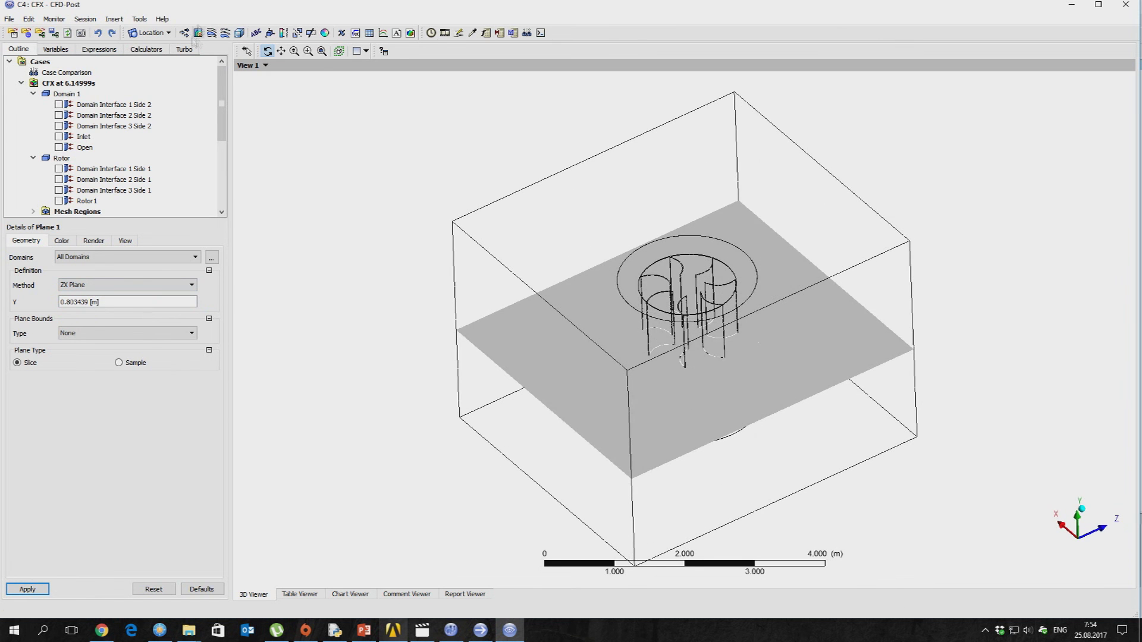
Create a contour plot of Velocity in Stn Frame on Plane 1 with a Local range.
{"action": "left_click", "coordinate": [198, 33]}
{"action": "left_click", "coordinate": [241, 94]}
{"action": "left_click", "coordinate": [89, 295]}
{"action": "left_click", "coordinate": [89, 355]}
{"action": "left_click", "coordinate": [77, 312]}
{"action": "left_click", "coordinate": [80, 274]}
{"action": "left_click", "coordinate": [76, 357]}
{"action": "left_click", "coordinate": [79, 313]}
{"action": "left_click", "coordinate": [81, 329]}
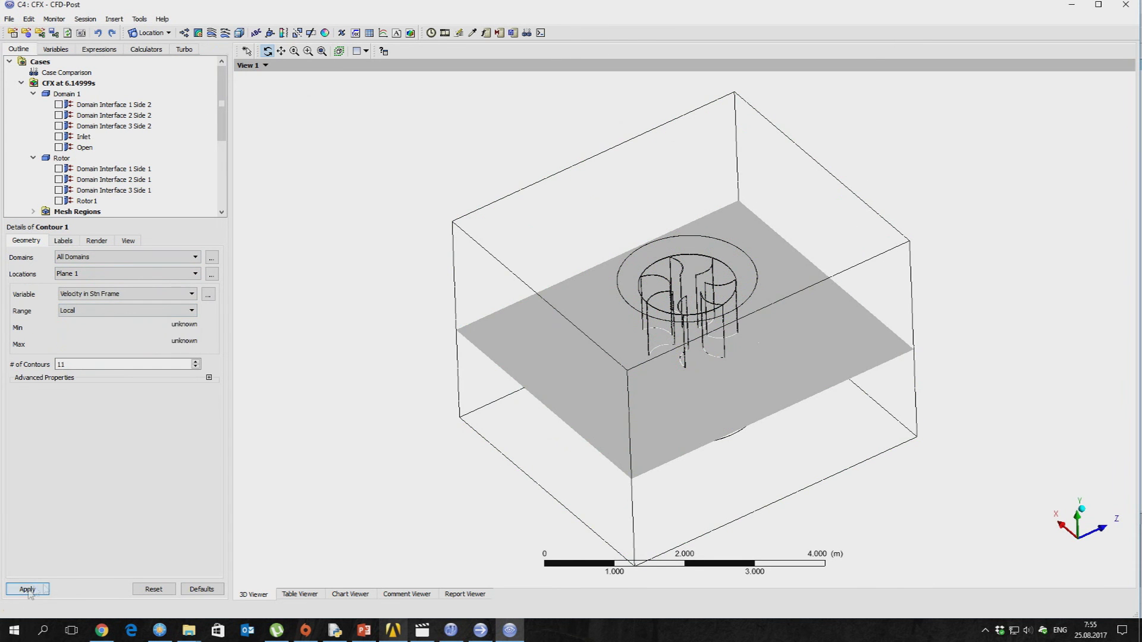
{"action": "left_click", "coordinate": [32, 591]}
Set the contour to a User Specified range from 0 to 15 m/s and look at it along the Y axis.
{"action": "left_click", "coordinate": [82, 312]}
{"action": "left_click", "coordinate": [83, 338]}
{"action": "left_click", "coordinate": [93, 346]}
{"action": "type", "text": "15"}
{"action": "left_click", "coordinate": [31, 594]}
{"action": "middle_click_drag", "start_coordinate": [607, 390], "coordinate": [596, 455]}
{"action": "key", "text": "y"}
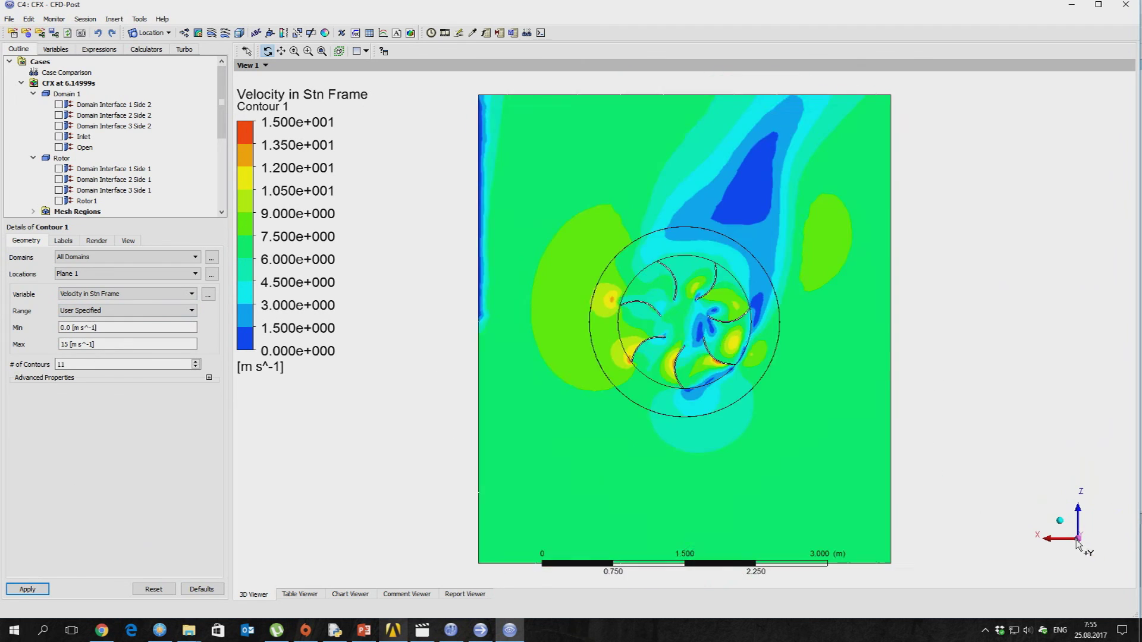
Hide Contour 1 and Plane 1 so that only the wireframe is displayed.
{"action": "left_click", "coordinate": [150, 33]}
{"action": "middle_click_drag", "start_coordinate": [568, 386], "coordinate": [495, 301]}
{"action": "scroll", "coordinate": [67, 172], "scroll_direction": "down", "scroll_amount": 3}
{"action": "left_click", "coordinate": [34, 136]}
{"action": "left_click", "coordinate": [35, 169]}
Insert an isosurface across all domains based on the Eddy Viscosity variable.
{"action": "left_click", "coordinate": [150, 33]}
{"action": "left_click", "coordinate": [148, 108]}
{"action": "left_click", "coordinate": [191, 285]}
{"action": "scroll", "coordinate": [107, 351], "scroll_direction": "up", "scroll_amount": 10}
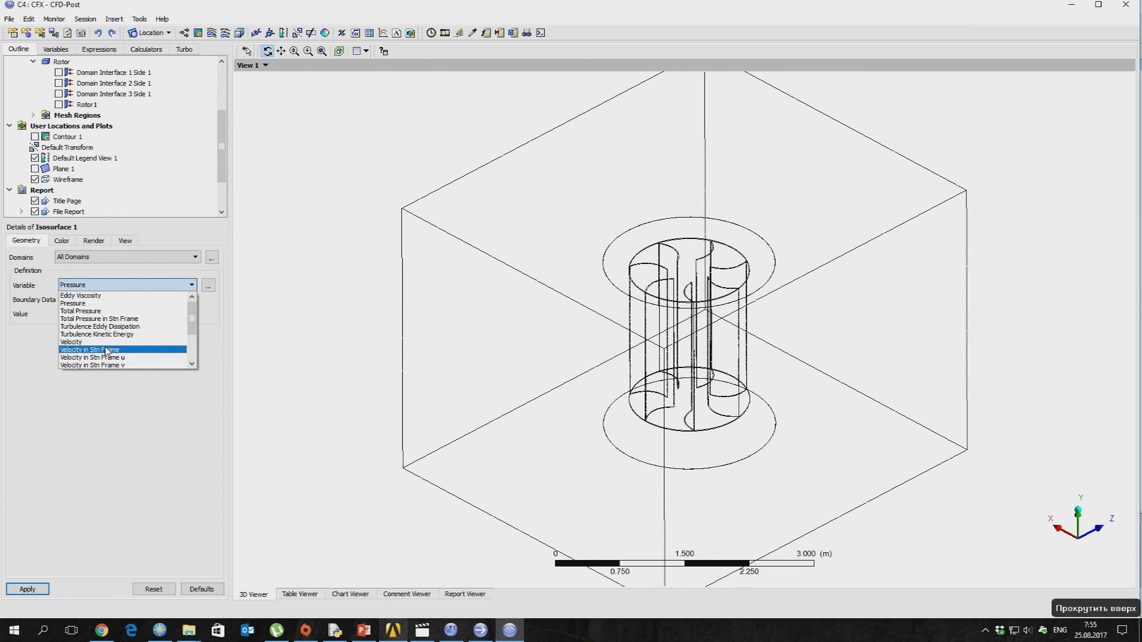
{"action": "left_click", "coordinate": [68, 320]}
{"action": "left_click_drag", "start_coordinate": [67, 320], "coordinate": [71, 320]}
{"action": "left_click", "coordinate": [28, 590]}
Set the isosurface's eddy viscosity value to 0.0222955 Pa s.
{"action": "middle_click_drag", "start_coordinate": [625, 394], "coordinate": [631, 420]}
{"action": "left_click_drag", "start_coordinate": [69, 320], "coordinate": [107, 320]}
{"action": "left_click", "coordinate": [27, 590]}
{"action": "left_click", "coordinate": [28, 589]}
{"action": "middle_click_drag", "start_coordinate": [708, 363], "coordinate": [717, 318]}
Hide Isosurface 1 and display Contour 1 and Plane 1 again, seen along the Y axis.
{"action": "left_click", "coordinate": [35, 169]}
{"action": "left_click", "coordinate": [35, 136]}
{"action": "left_click", "coordinate": [35, 179]}
{"action": "left_click", "coordinate": [1078, 519]}
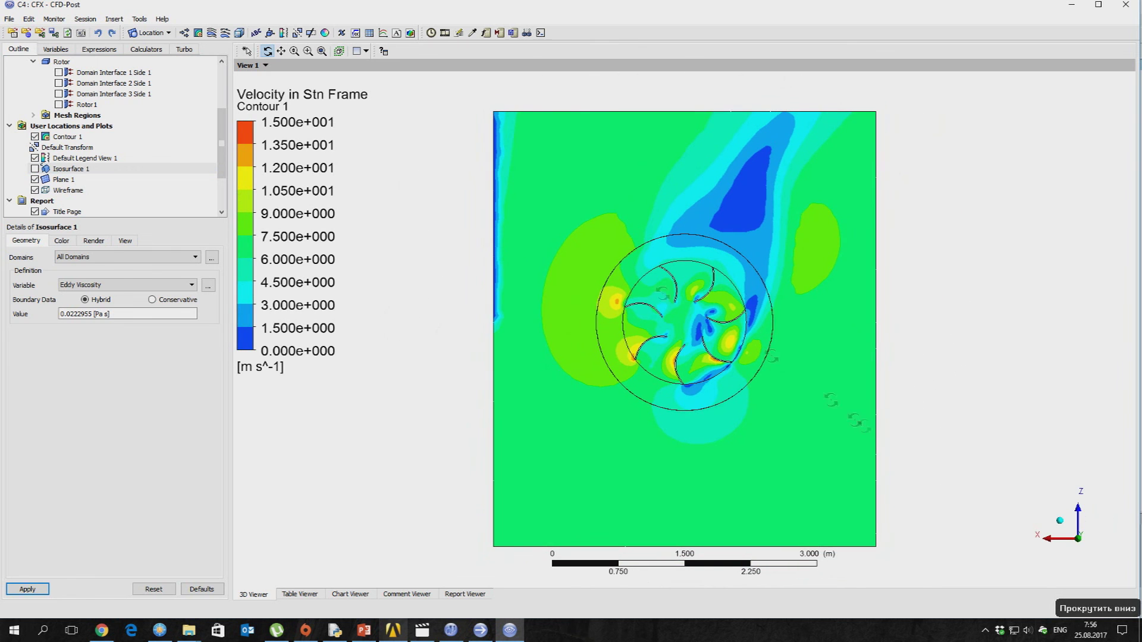
Create a point cloud of 1000 equally spaced points on Plane 1.
{"action": "left_click", "coordinate": [150, 33]}
{"action": "left_click", "coordinate": [158, 56]}
{"action": "left_click", "coordinate": [193, 111]}
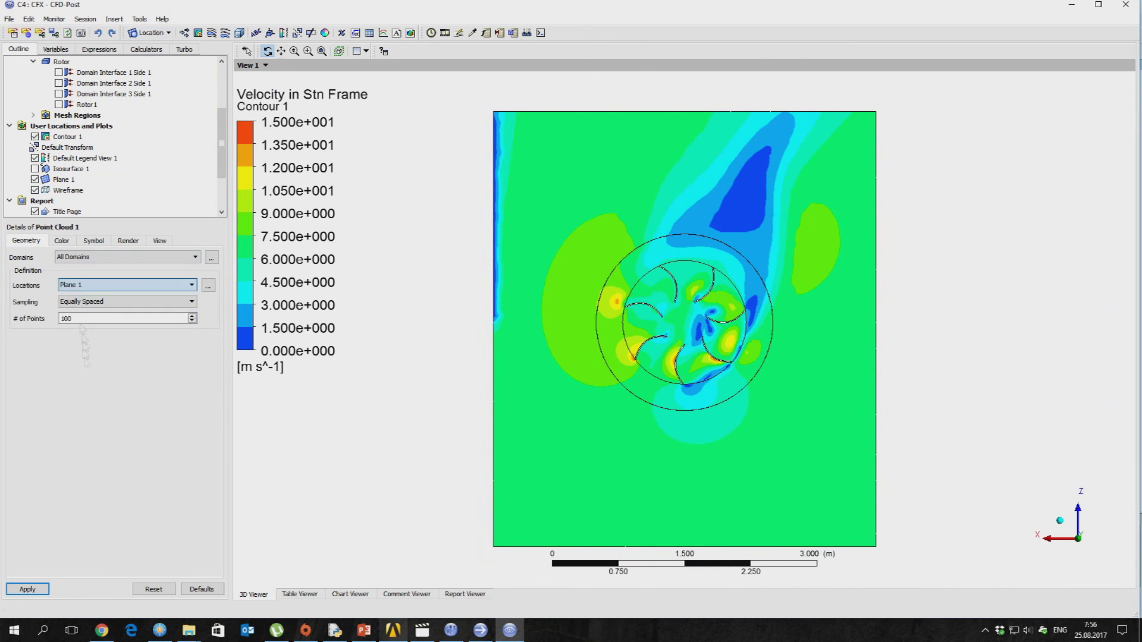
Insert a Velocity vector plot on Point Cloud 1, with reduction by Max Number of Points of 1000 and Tangential projection.
{"action": "left_click", "coordinate": [184, 32]}
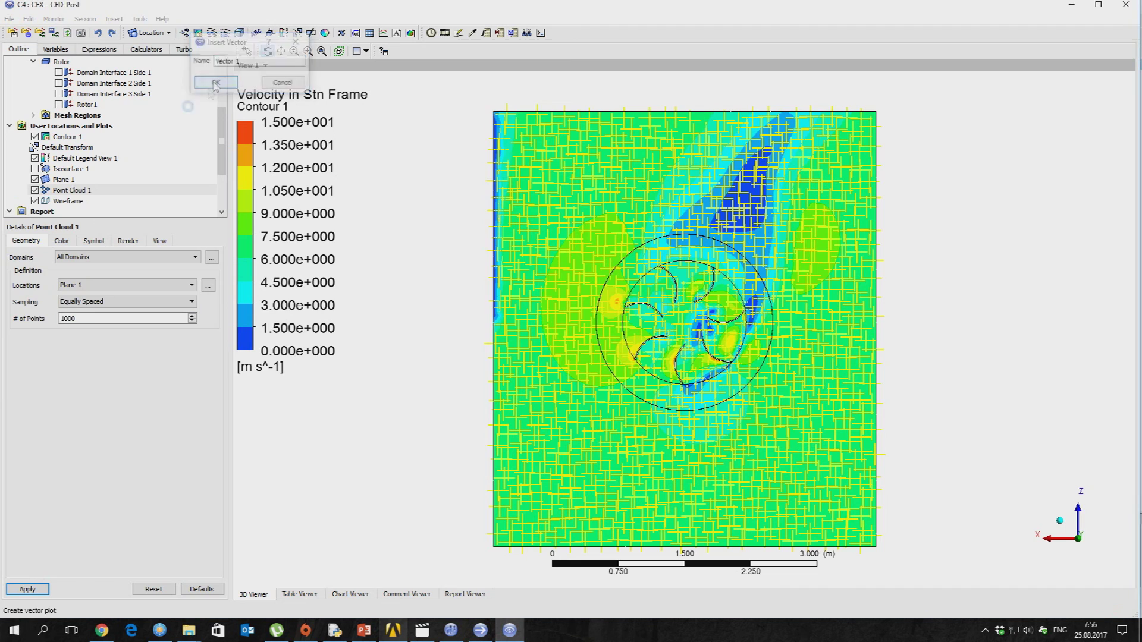
{"action": "key", "text": "Return"}
{"action": "left_click", "coordinate": [71, 318]}
{"action": "left_click", "coordinate": [83, 330]}
{"action": "left_click", "coordinate": [77, 384]}
{"action": "left_click", "coordinate": [75, 421]}
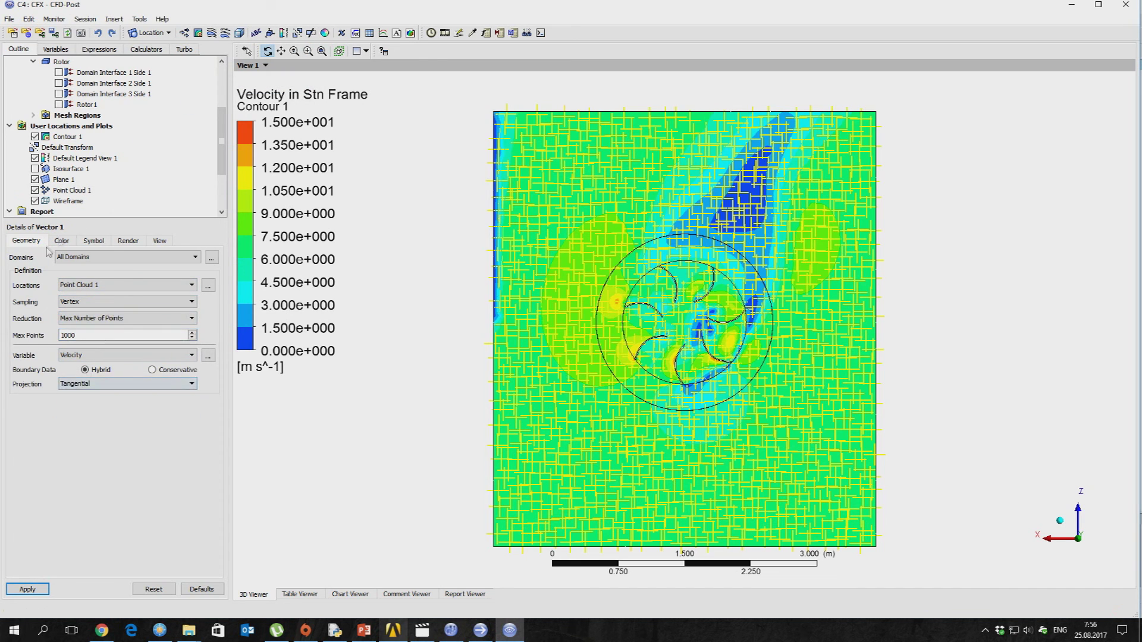
Give the vectors black, normalized Arrow3D symbols and hide Point Cloud 1.
{"action": "left_click", "coordinate": [61, 241]}
{"action": "left_click", "coordinate": [75, 257]}
{"action": "left_click", "coordinate": [71, 268]}
{"action": "left_click", "coordinate": [73, 276]}
{"action": "left_click", "coordinate": [91, 241]}
{"action": "left_click", "coordinate": [128, 257]}
{"action": "left_click", "coordinate": [68, 275]}
{"action": "left_click", "coordinate": [34, 590]}
{"action": "key", "text": "Return"}
{"action": "scroll", "coordinate": [759, 377], "scroll_direction": "up", "scroll_amount": 4}
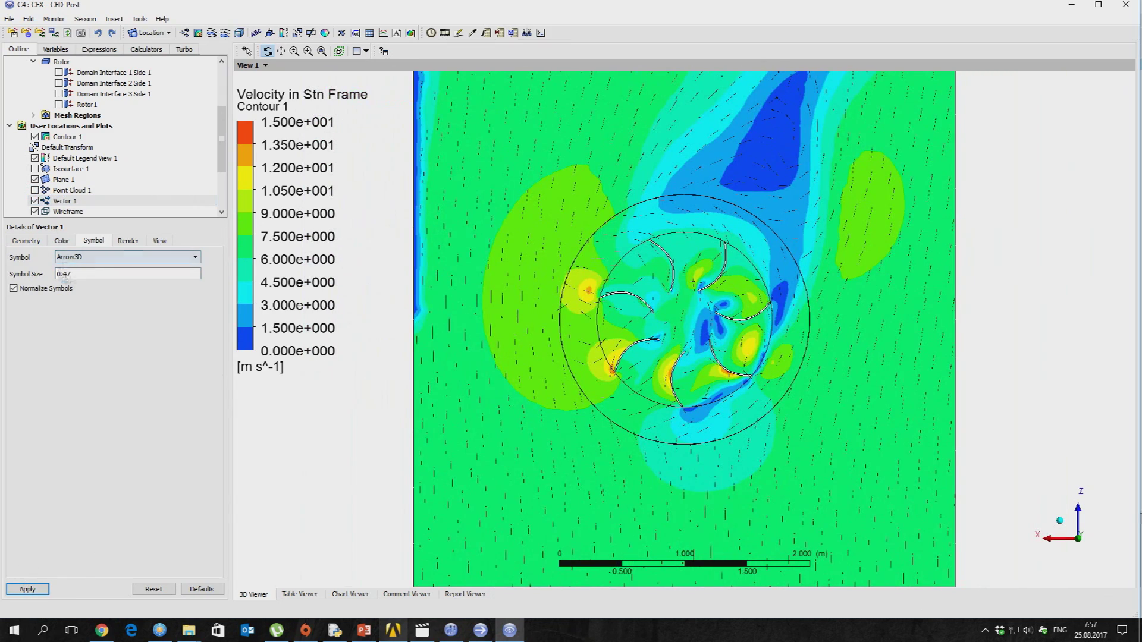
Set the symbol size of Vector 1 to 0.77.
{"action": "left_click", "coordinate": [65, 274]}
{"action": "left_click_drag", "start_coordinate": [69, 284], "coordinate": [85, 285]}
{"action": "left_click", "coordinate": [30, 589]}
{"action": "left_click", "coordinate": [32, 590]}
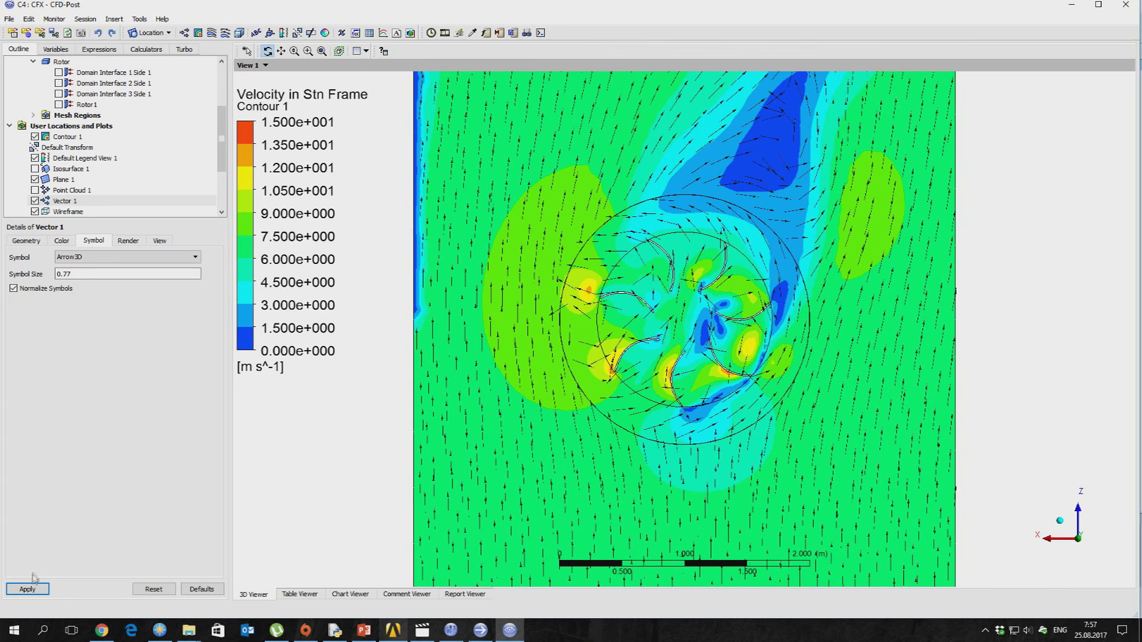
Load timestep 814 from the Timestep Selector and close the selector.
{"action": "left_click", "coordinate": [430, 33]}
{"action": "double_click", "coordinate": [81, 264]}
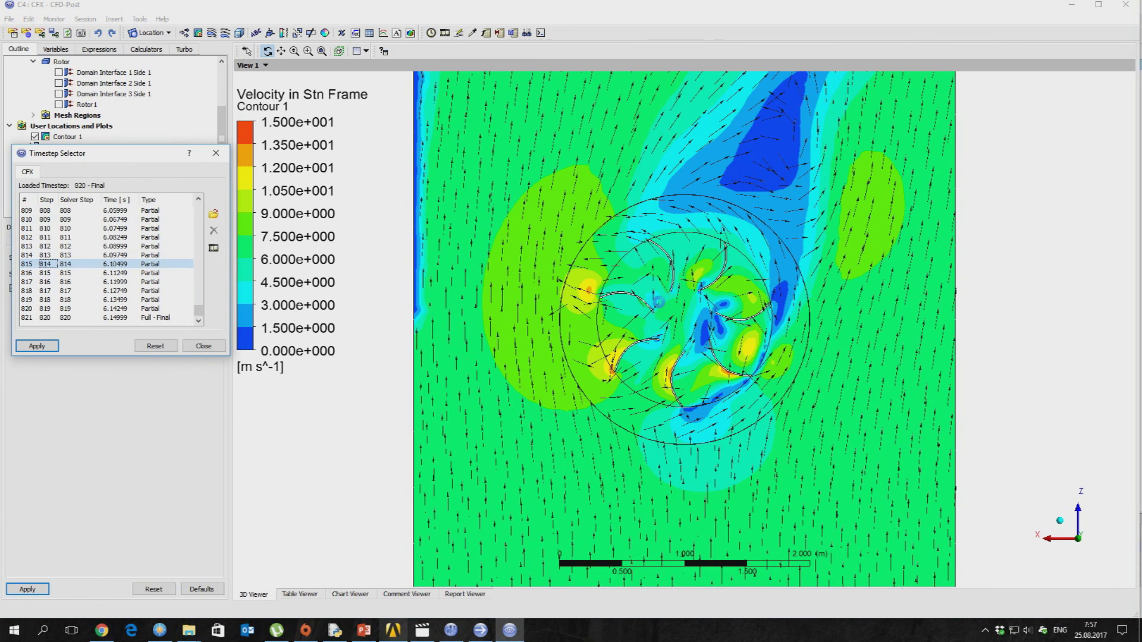
{"action": "left_click", "coordinate": [204, 347]}
Delete Vector 1 and Point Cloud 1 from the user locations and plots.
{"action": "right_click", "coordinate": [50, 202]}
{"action": "left_click", "coordinate": [98, 330]}
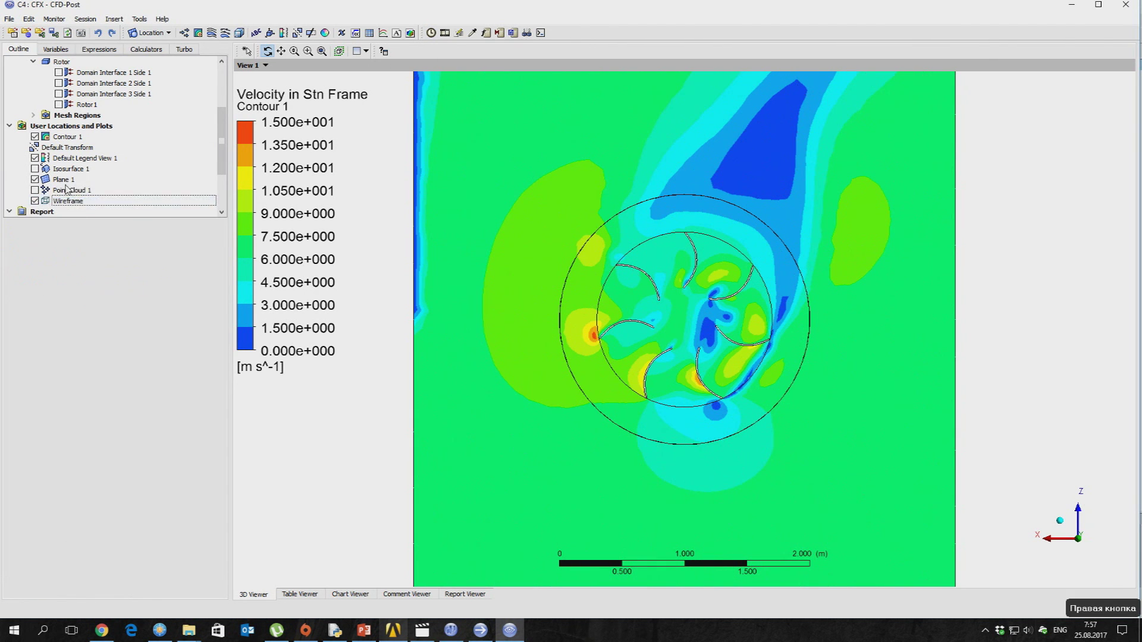
{"action": "right_click", "coordinate": [64, 190]}
{"action": "left_click", "coordinate": [113, 317]}
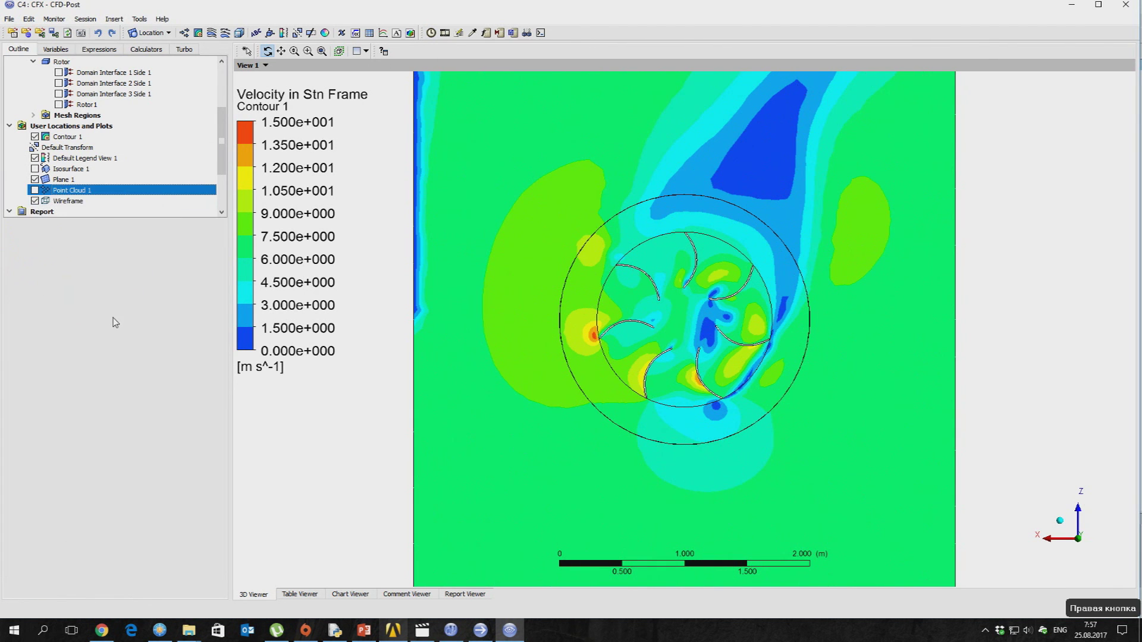
Load a series of earlier timesteps, including 422 and 374, ending with timestep 372.
{"action": "left_click", "coordinate": [431, 33]}
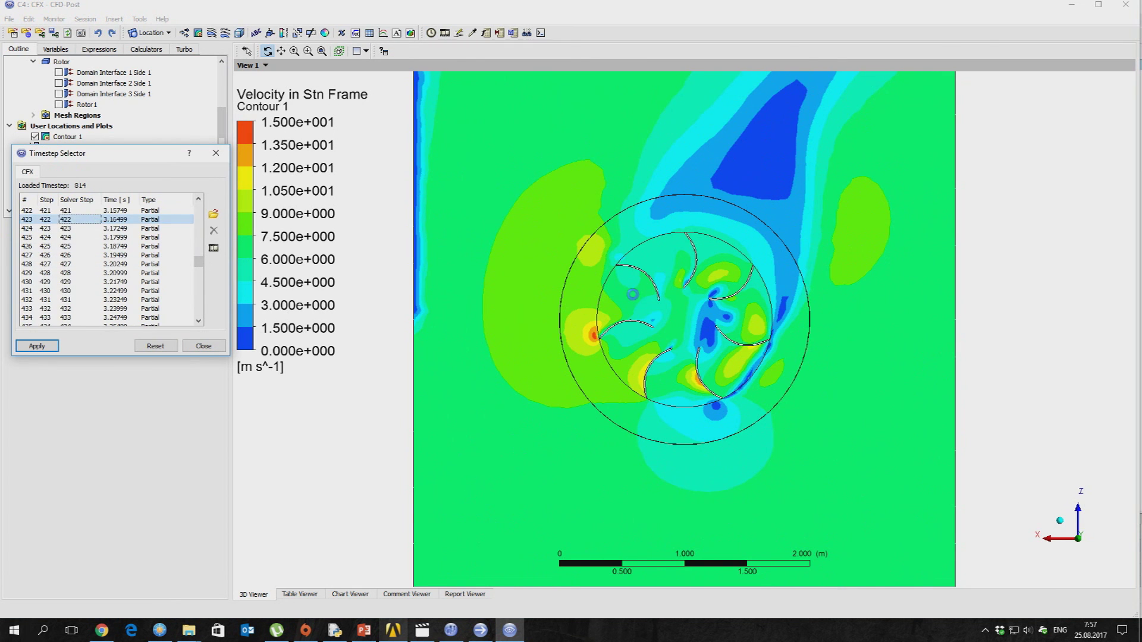
{"action": "scroll", "coordinate": [107, 231], "scroll_direction": "up", "scroll_amount": 14}
{"action": "double_click", "coordinate": [107, 231]}
{"action": "scroll", "coordinate": [70, 230], "scroll_direction": "up", "scroll_amount": 6}
{"action": "double_click", "coordinate": [69, 230]}
{"action": "mouse_move", "coordinate": [198, 254]}
{"action": "left_mouse_down"}
{"action": "mouse_move", "coordinate": [198, 355]}
{"action": "mouse_move", "coordinate": [198, 254]}
{"action": "left_mouse_up"}
{"action": "double_click", "coordinate": [47, 256]}
{"action": "double_click", "coordinate": [115, 235]}
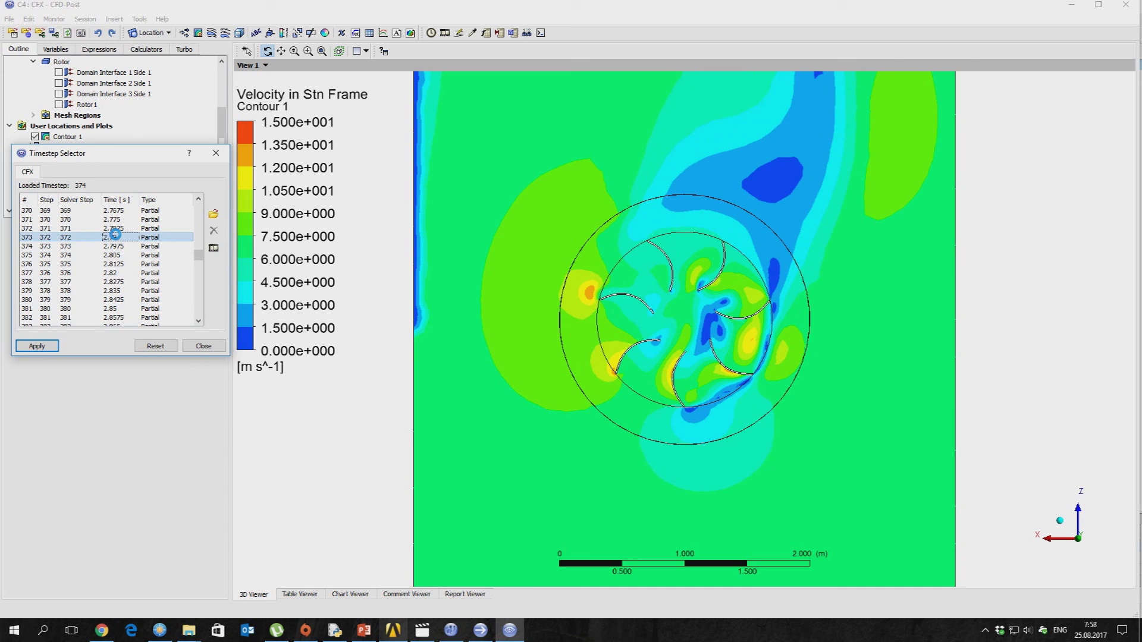
Set up a keyframe animation with one keyframe at timestep 372 with 9 frames and a second at timestep 820.
{"action": "left_click", "coordinate": [444, 32]}
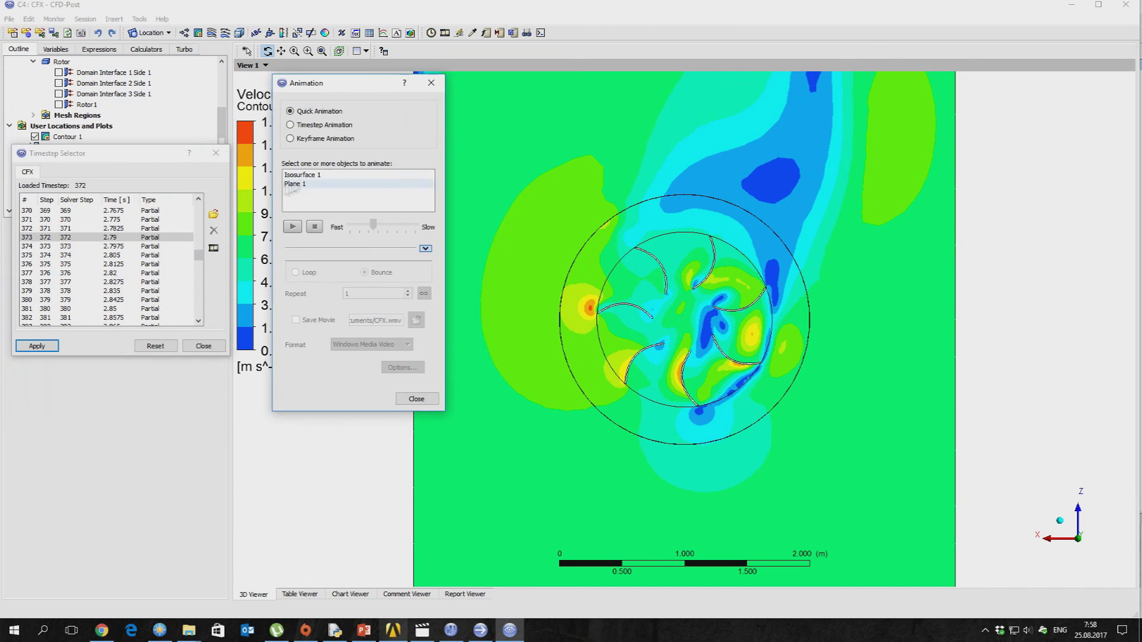
{"action": "left_click", "coordinate": [290, 138]}
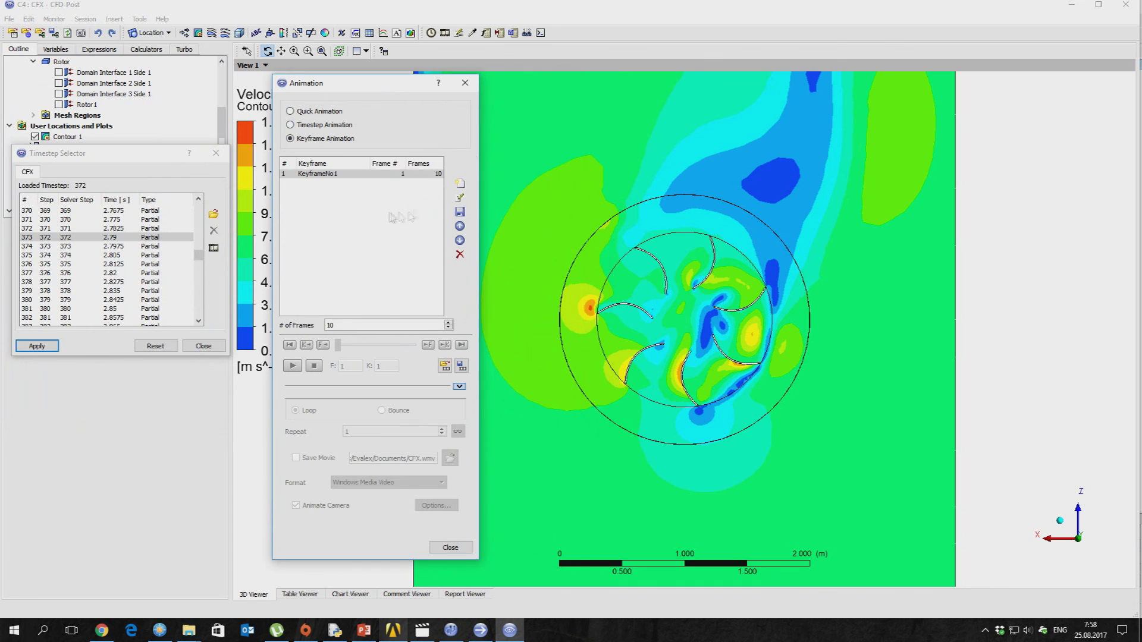
{"action": "left_click_drag", "start_coordinate": [200, 256], "coordinate": [200, 317]}
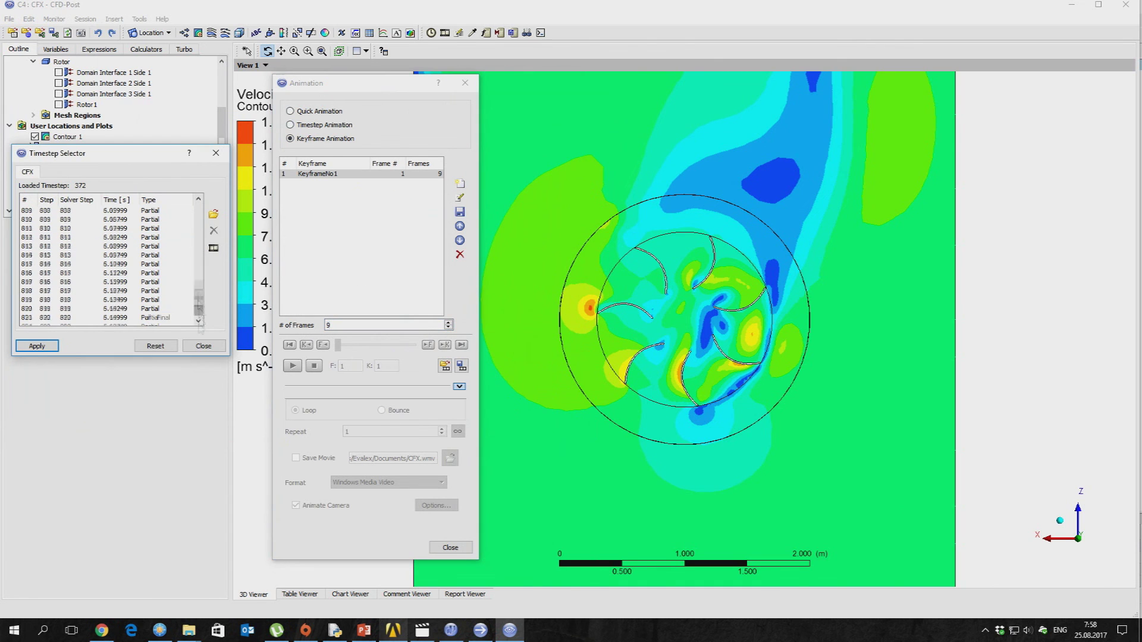
{"action": "double_click", "coordinate": [83, 318]}
{"action": "left_click", "coordinate": [460, 183]}
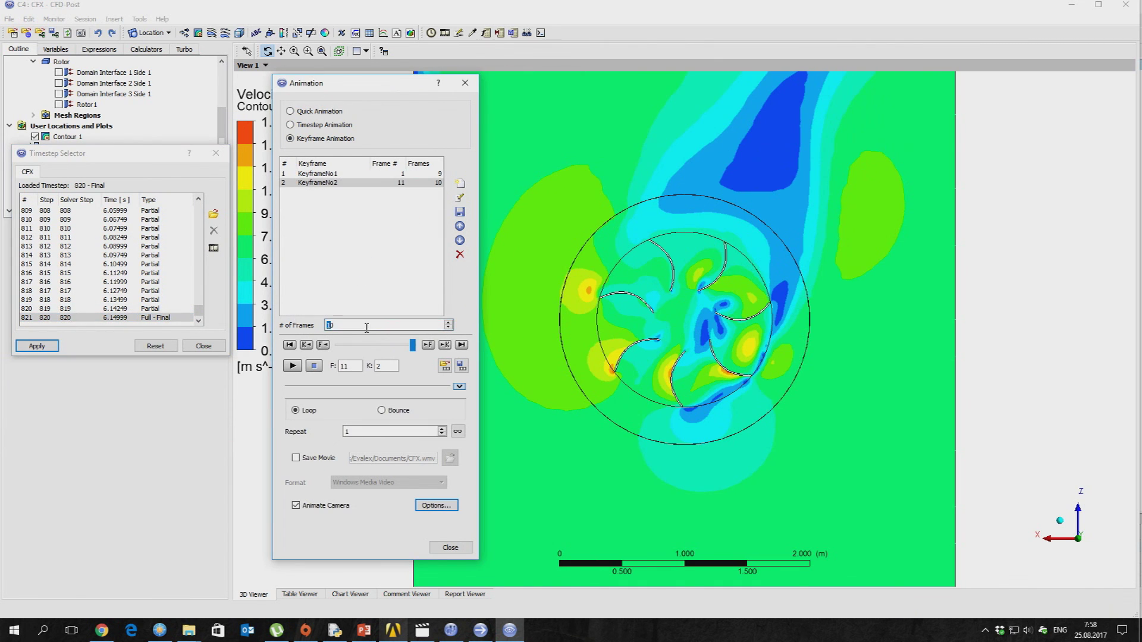
Enable saving the movie and set its output to an AVI file named CFX.avi on drive D.
{"action": "left_click", "coordinate": [296, 458]}
{"action": "left_click", "coordinate": [451, 458]}
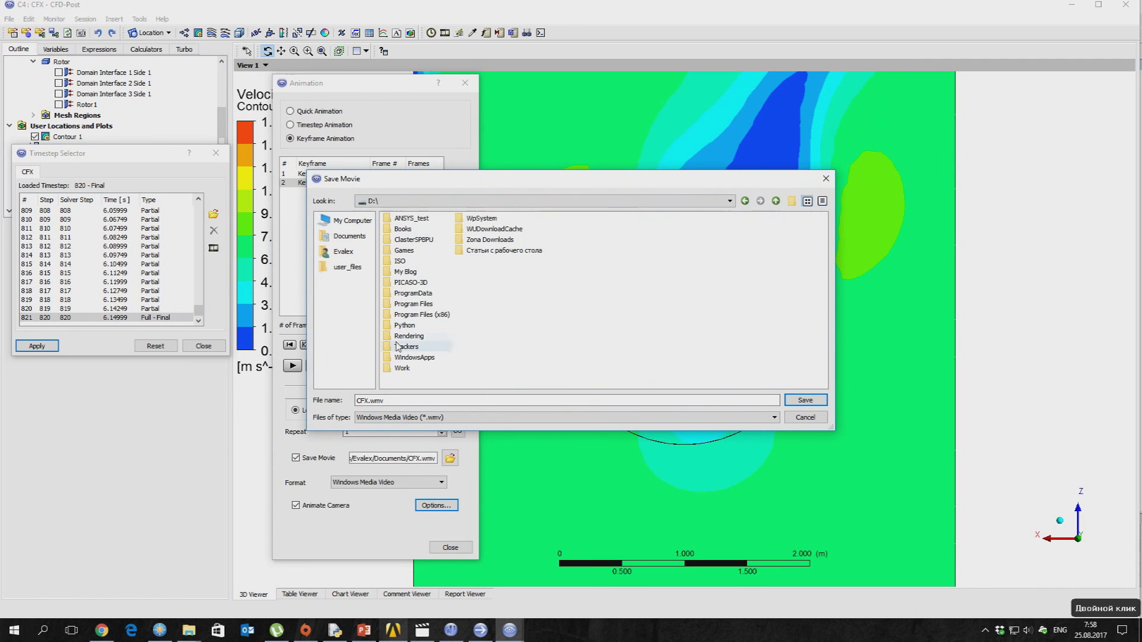
{"action": "left_click", "coordinate": [775, 417]}
{"action": "left_click", "coordinate": [416, 443]}
{"action": "left_click", "coordinate": [805, 400]}
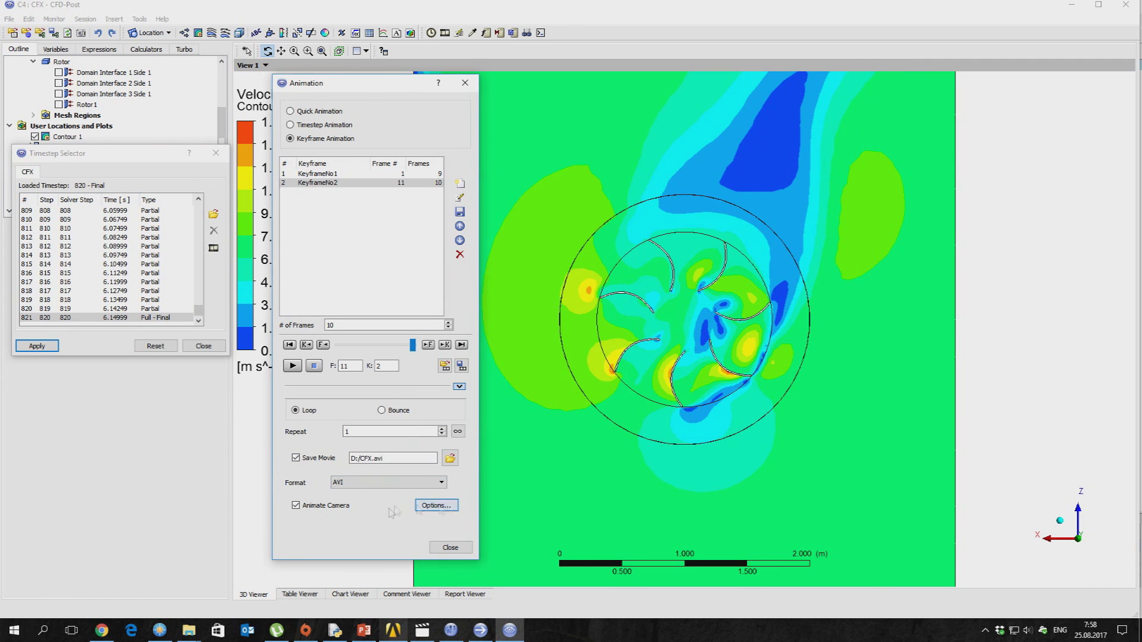
Set the animation options to Slower by factor 26.146, TimeValue Interpolation and an HD Video 1080p image size.
{"action": "left_click", "coordinate": [436, 505]}
{"action": "left_click", "coordinate": [515, 237]}
{"action": "left_click", "coordinate": [537, 245]}
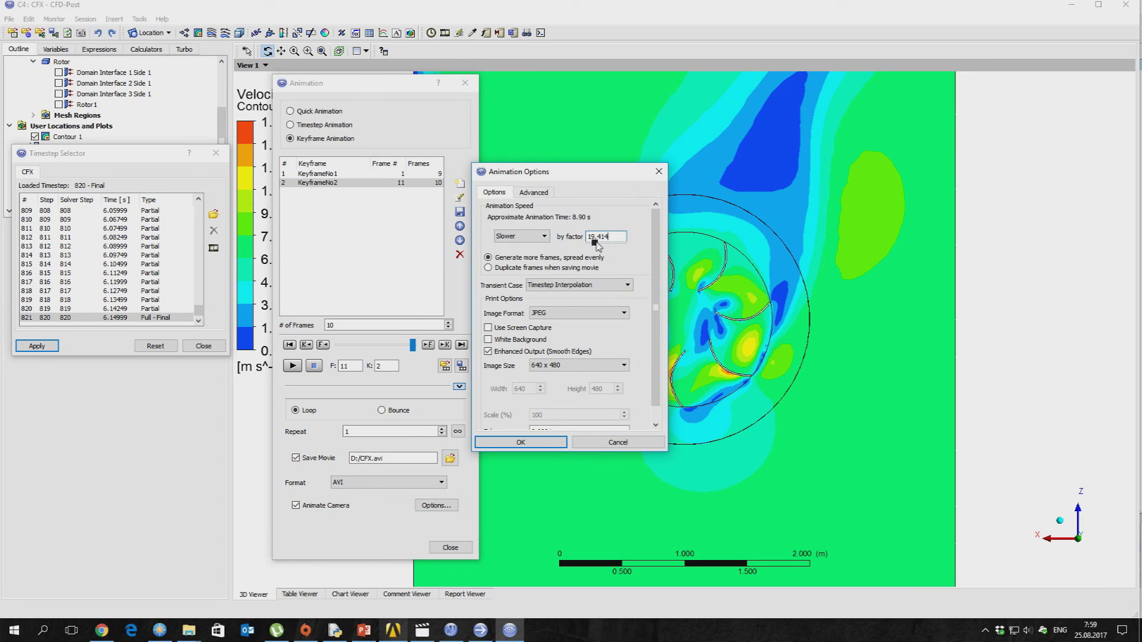
{"action": "left_click", "coordinate": [544, 285]}
{"action": "left_click", "coordinate": [549, 303]}
{"action": "left_click", "coordinate": [541, 366]}
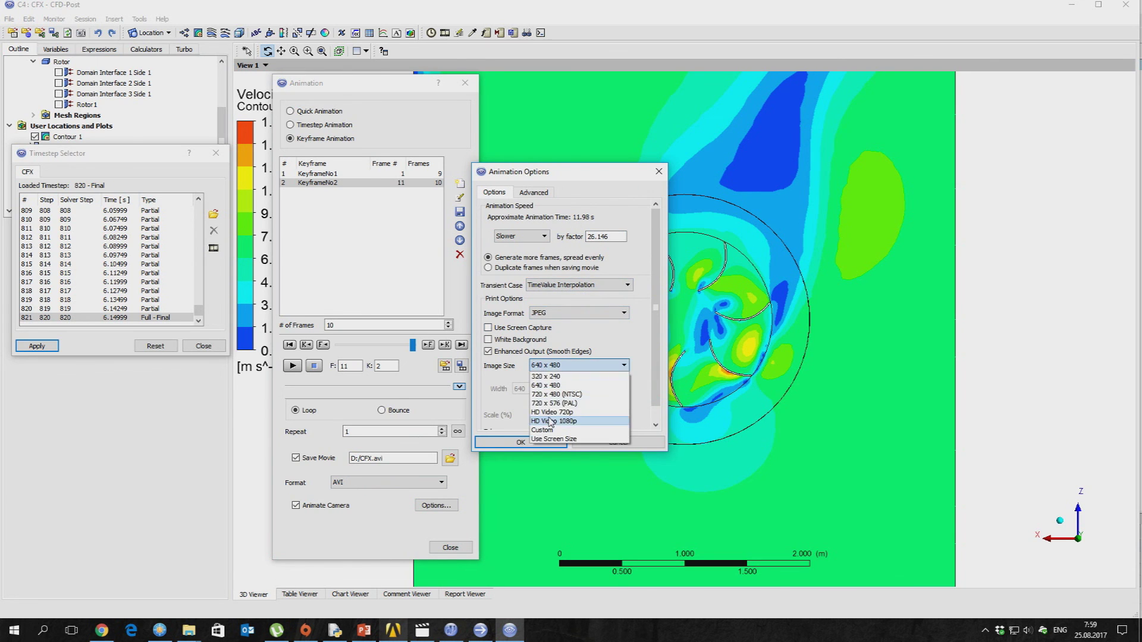
{"action": "left_click", "coordinate": [549, 422]}
{"action": "scroll", "coordinate": [528, 338], "scroll_direction": "down", "scroll_amount": 1}
{"action": "left_click", "coordinate": [521, 443]}
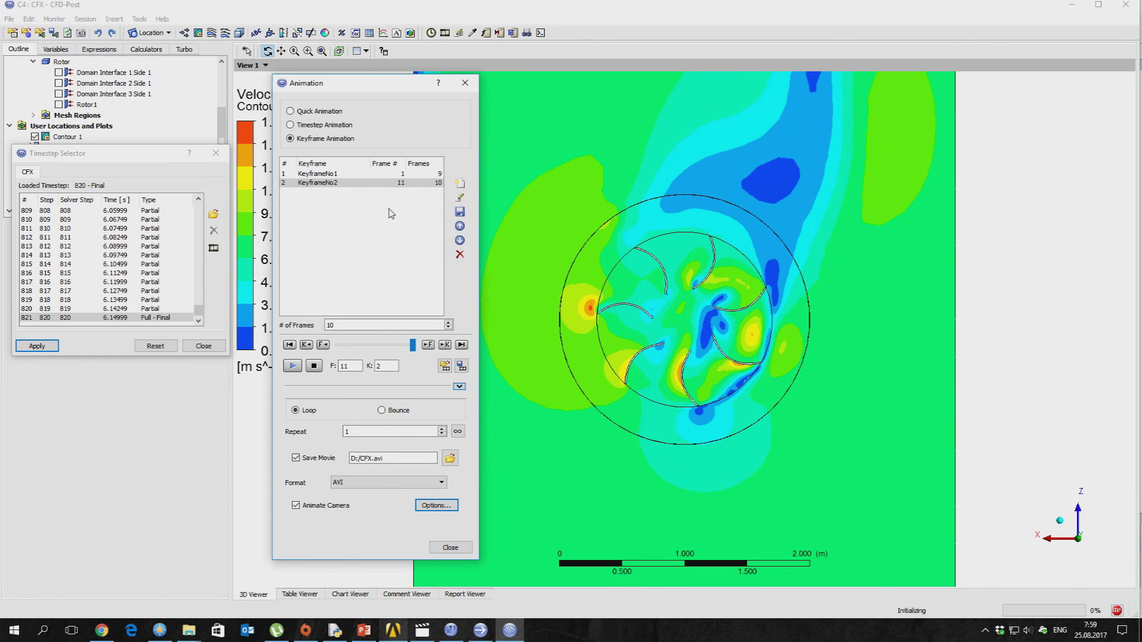
Run the animation from KeyframeNo1 to record the movie and move the Animation window clear of the plot.
{"action": "left_click", "coordinate": [317, 173]}
{"action": "left_click_drag", "start_coordinate": [372, 88], "coordinate": [190, 73]}
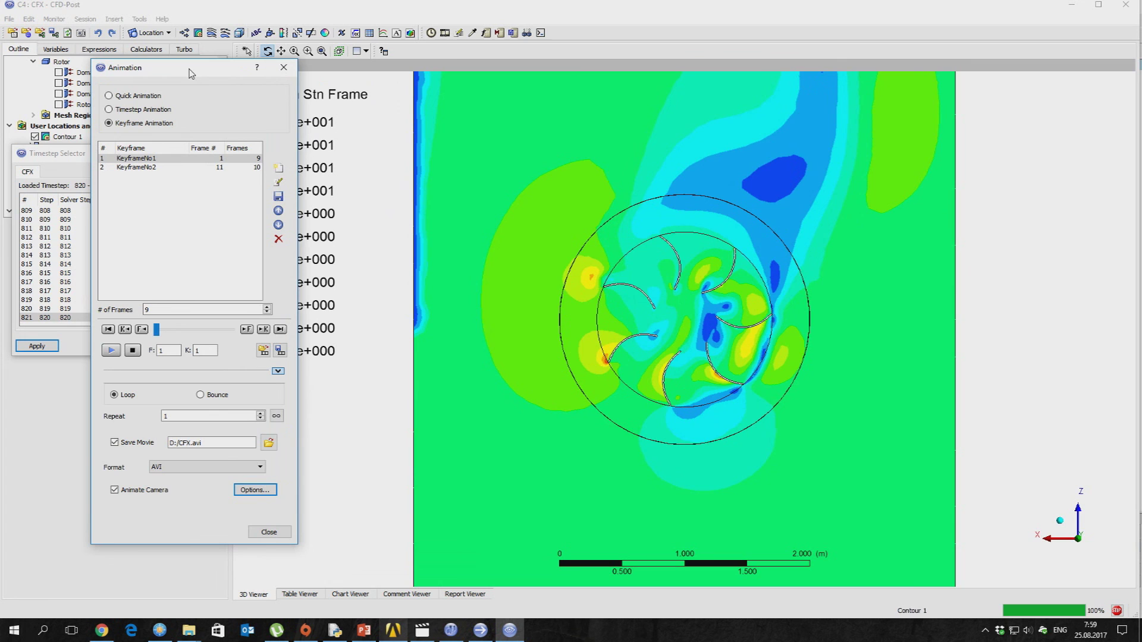